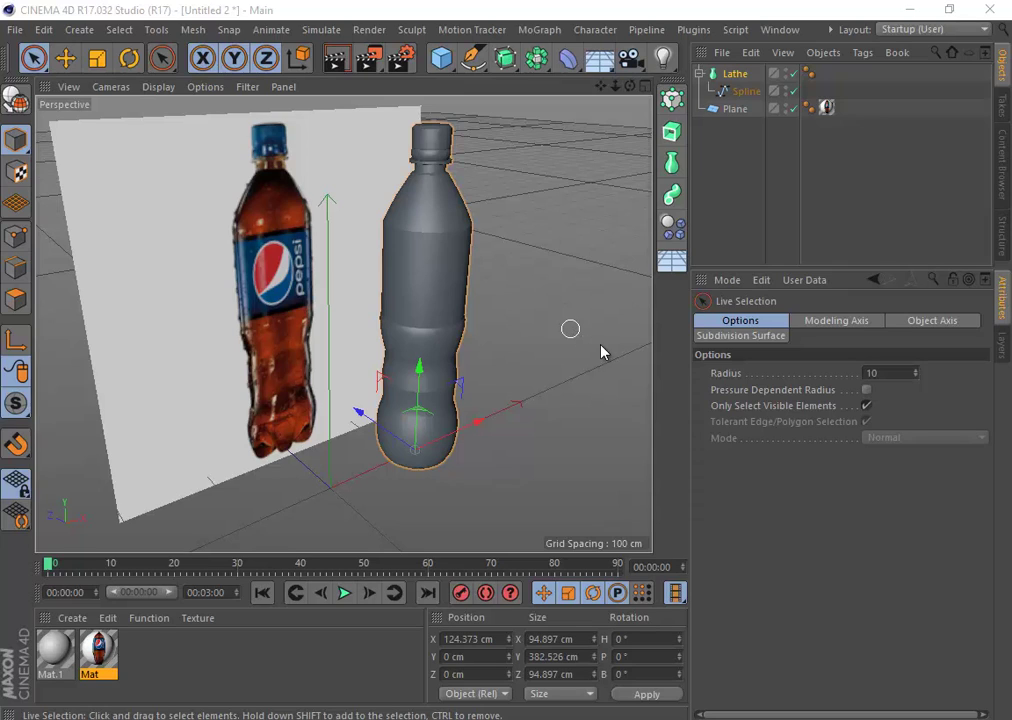
pyautogui.click(473, 62)
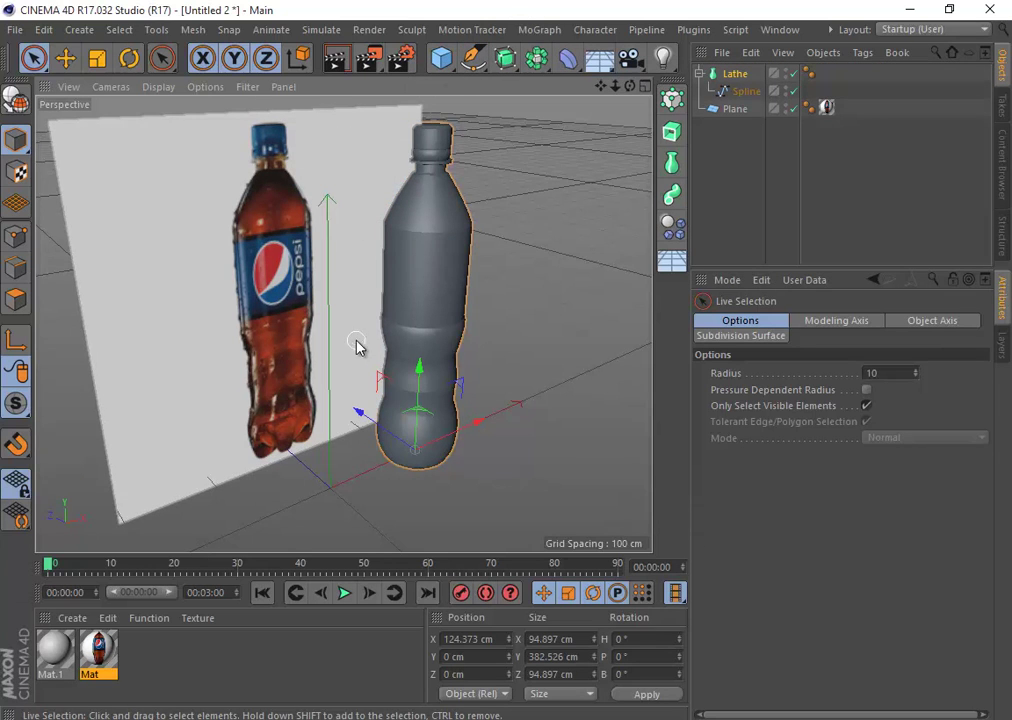
pyautogui.scroll(6, 360, 342)
pyautogui.scroll(-8, 300, 343)
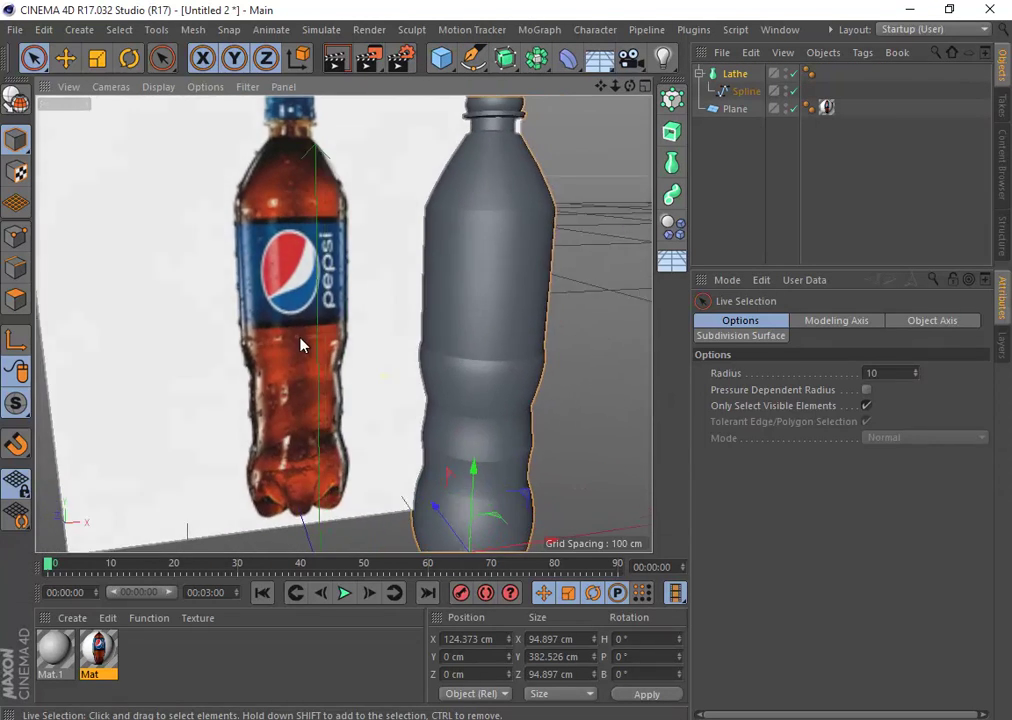
# - Clear the scene by deleting the lathed bottle, the reference plane and both materials
pyautogui.click(710, 77)
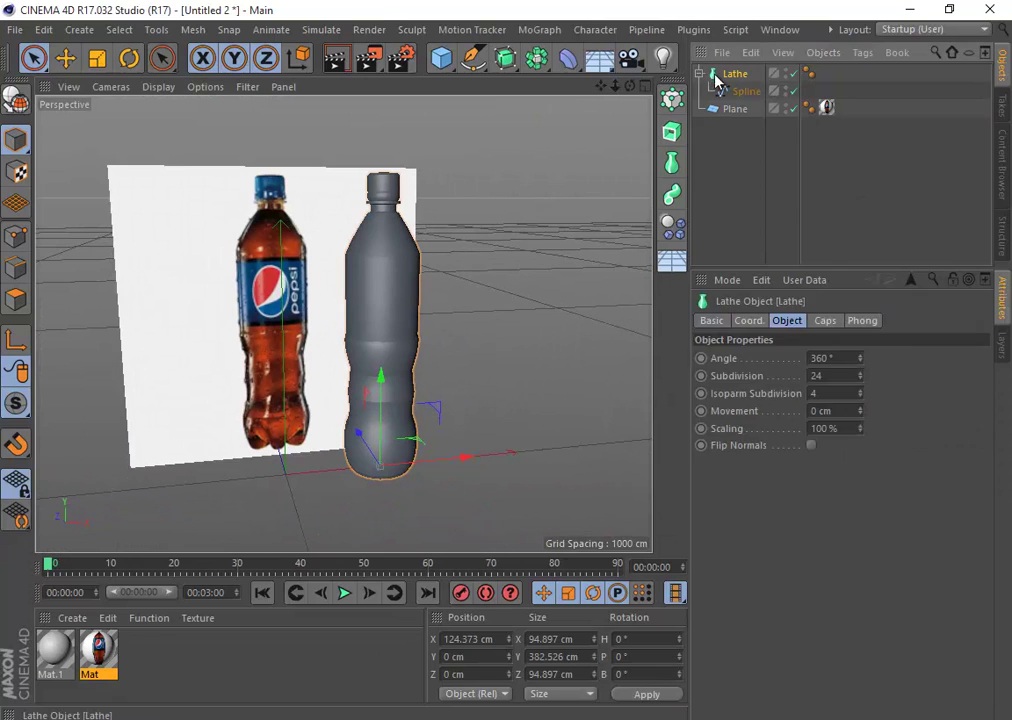
pyautogui.press('Delete')
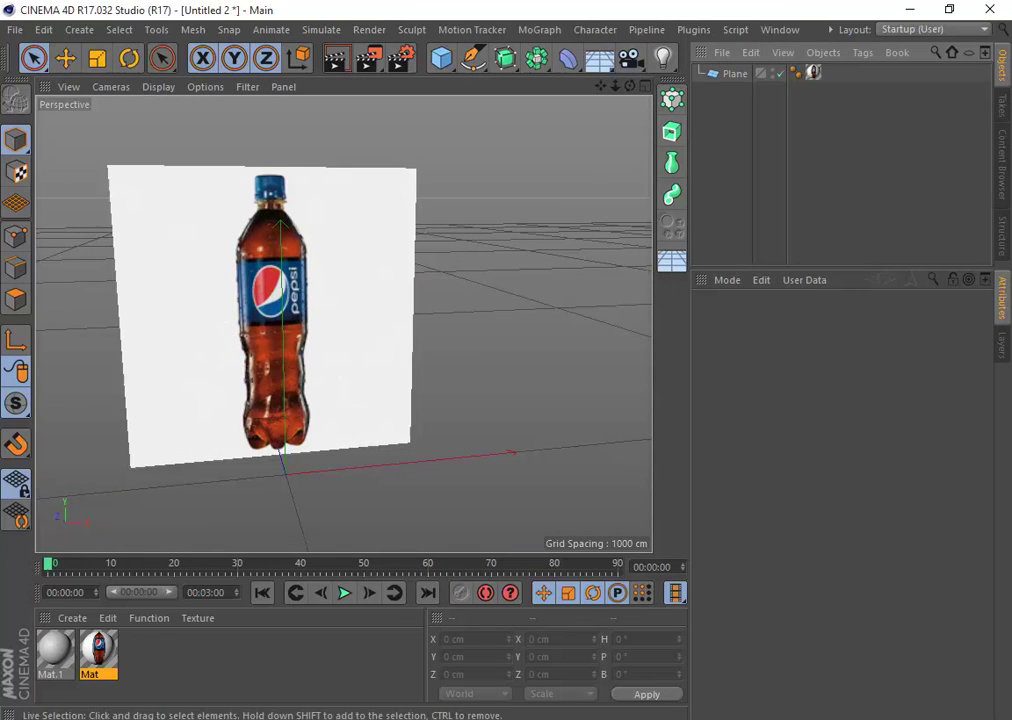
pyautogui.hotkey('ctrl', 'a')
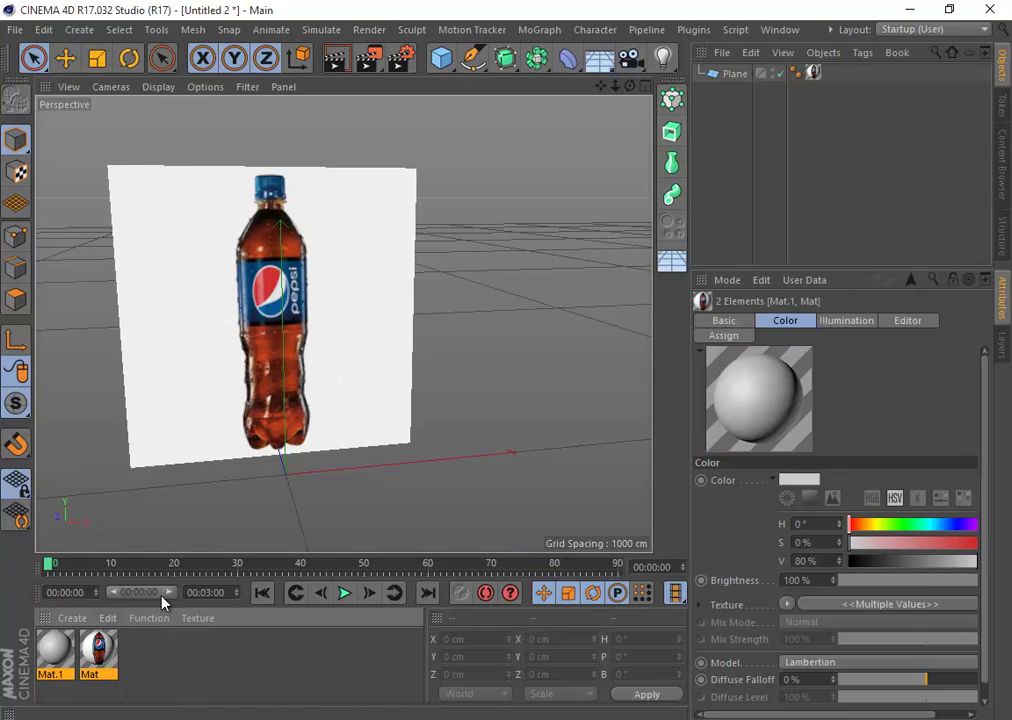
pyautogui.hotkey('ctrl', 'a')
pyautogui.press('Delete')
pyautogui.press('Delete')
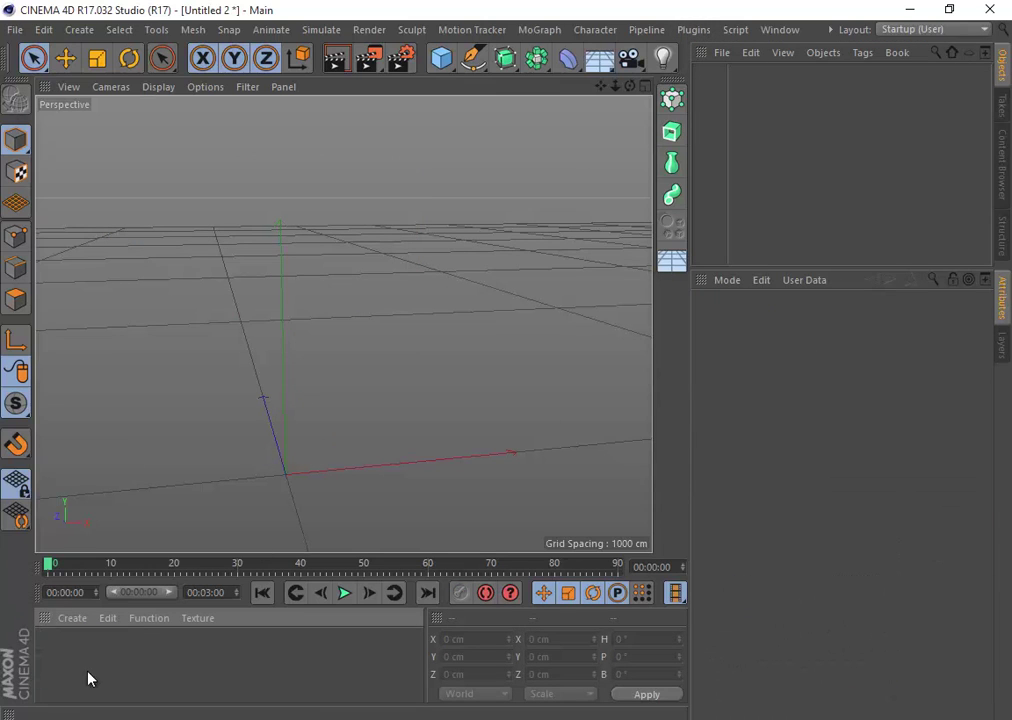
# - Add a plane primitive and change its orientation so it stands upright facing the front view
pyautogui.click(441, 58)
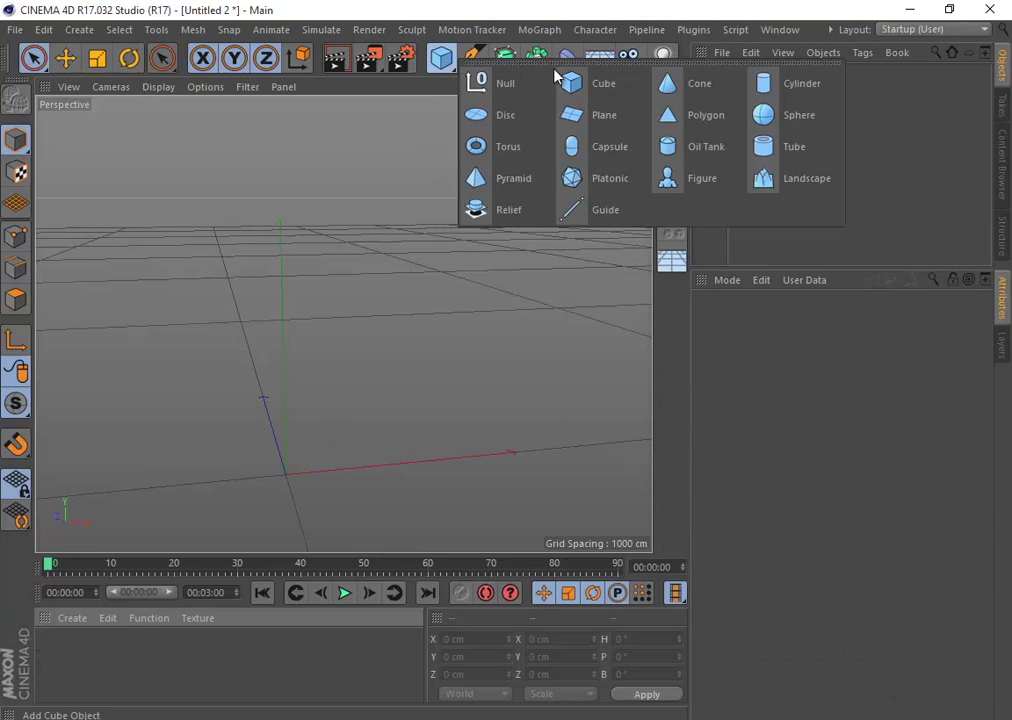
pyautogui.click(610, 114)
pyautogui.click(795, 73)
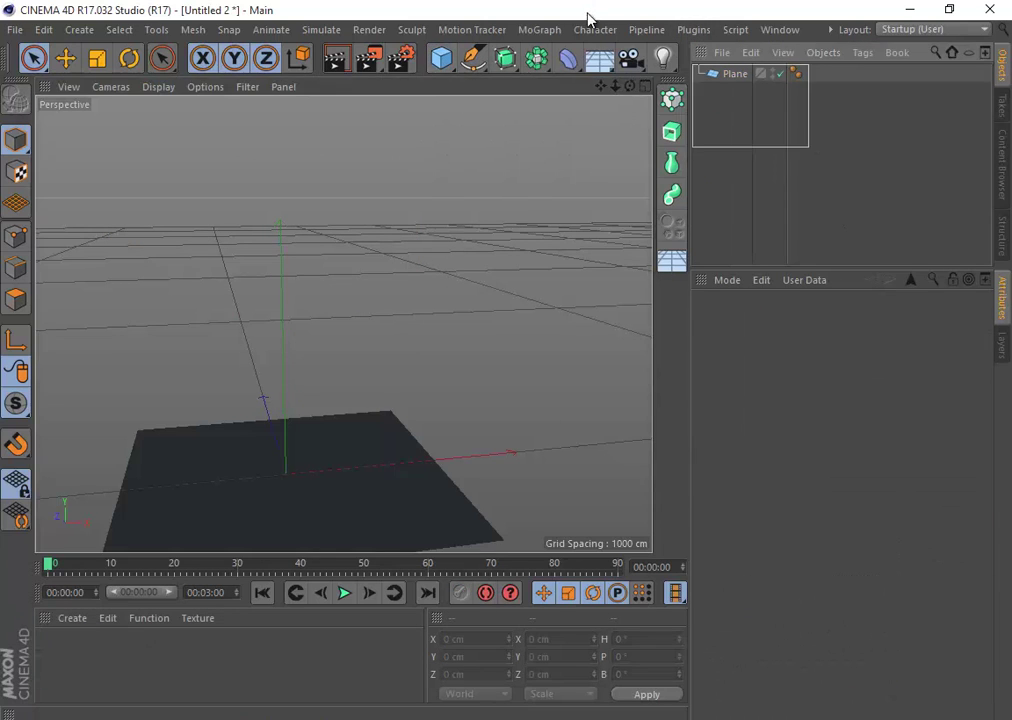
pyautogui.keyDown('alt'); pyautogui.moveTo(246, 477); pyautogui.dragTo(308, 362, button='middle'); pyautogui.keyUp('alt')
pyautogui.keyDown('alt'); pyautogui.moveTo(314, 437); pyautogui.dragTo(342, 515); pyautogui.keyUp('alt')
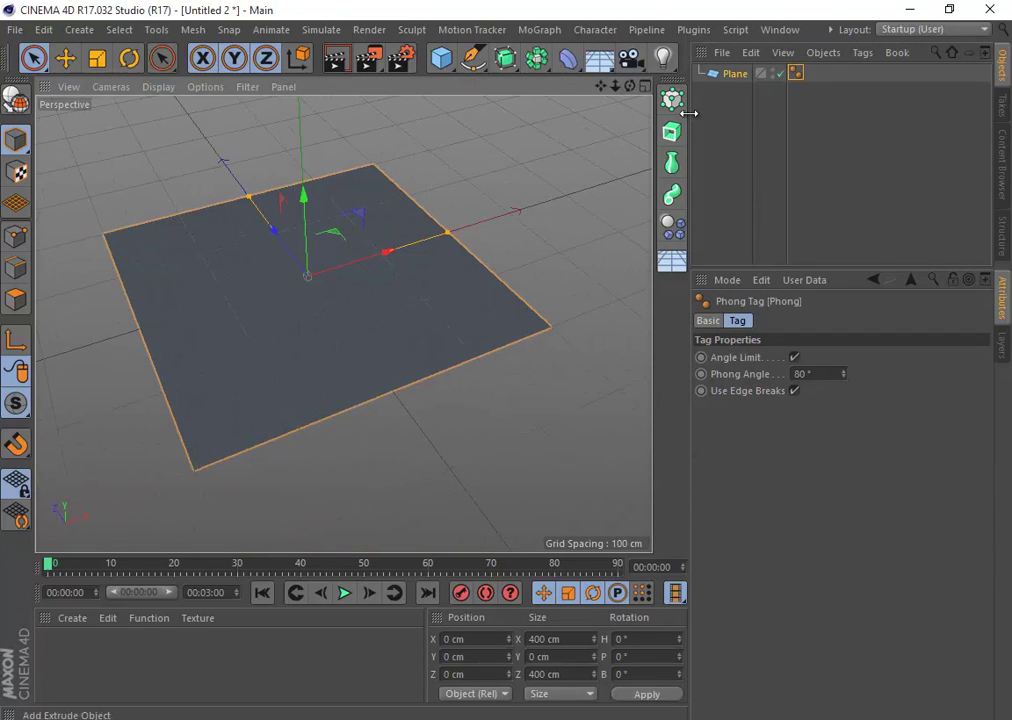
pyautogui.click(735, 79)
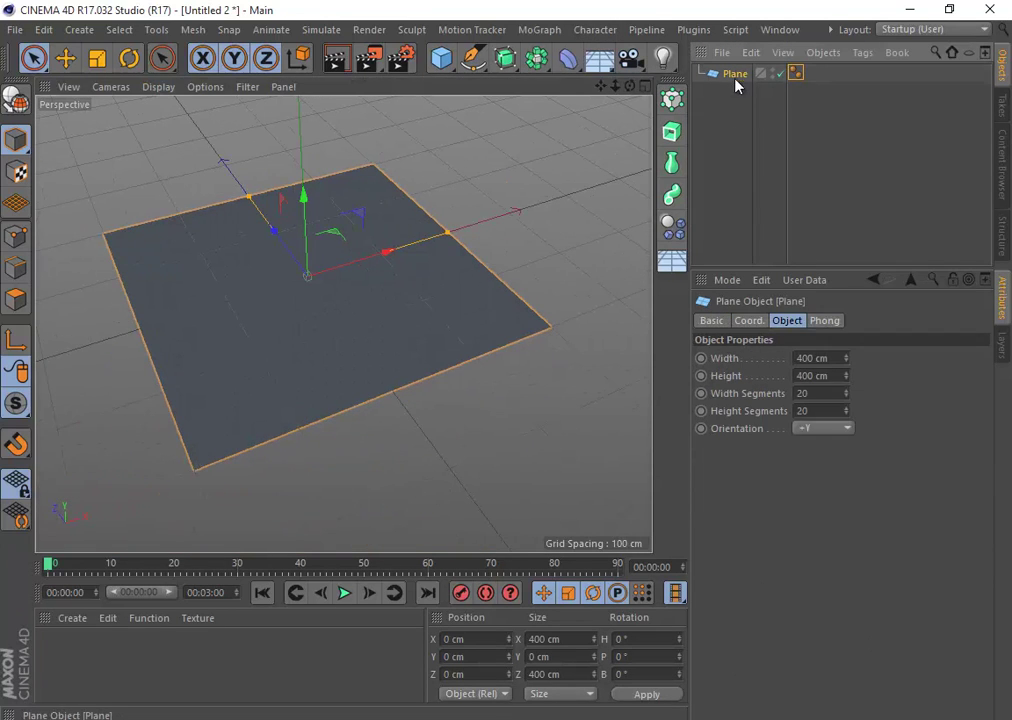
pyautogui.click(808, 428)
pyautogui.click(838, 534)
pyautogui.keyDown('alt'); pyautogui.moveTo(560, 355); pyautogui.dragTo(203, 436); pyautogui.keyUp('alt')
# - Create a new material with AR-130329887.jpg as its colour texture, copying the image to the project location
pyautogui.doubleClick(53, 651)
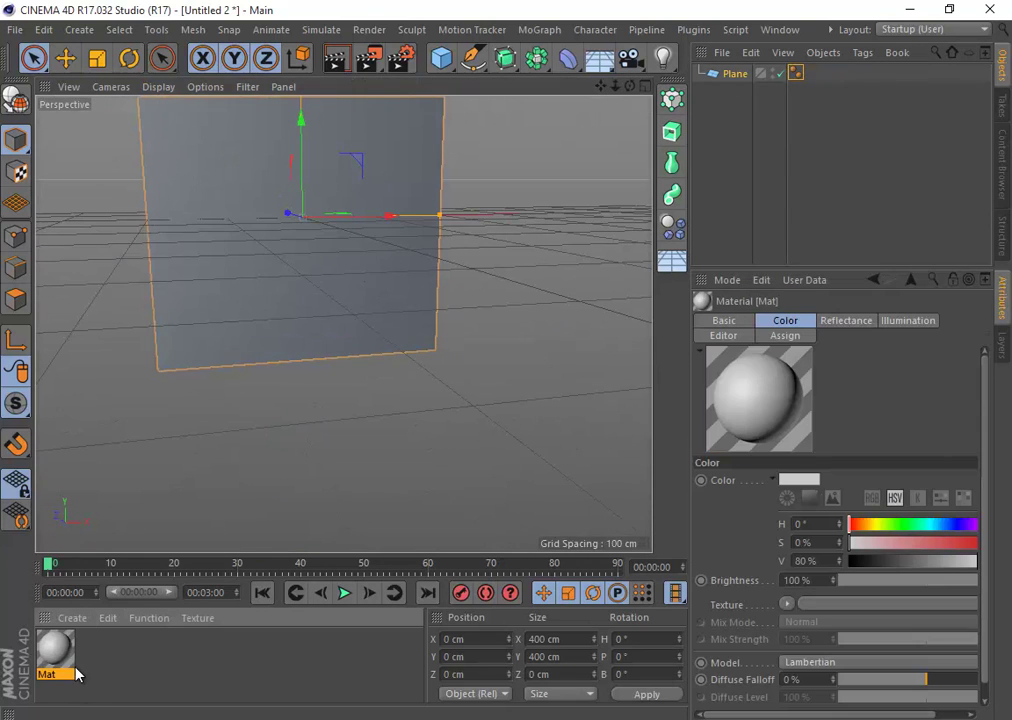
pyautogui.doubleClick(53, 651)
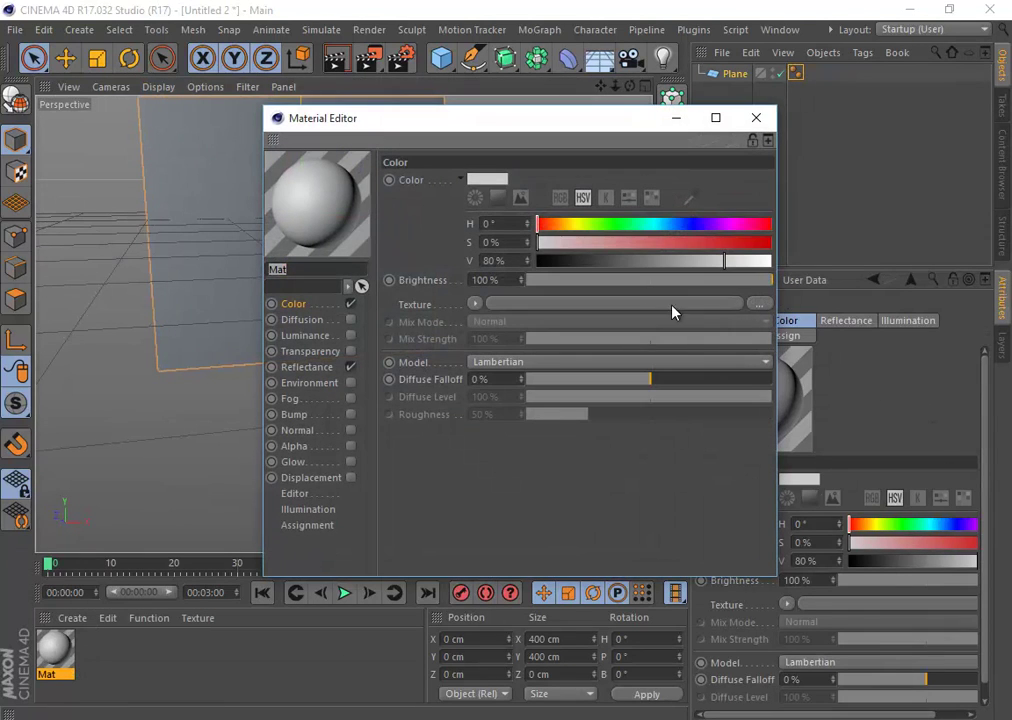
pyautogui.click(759, 303)
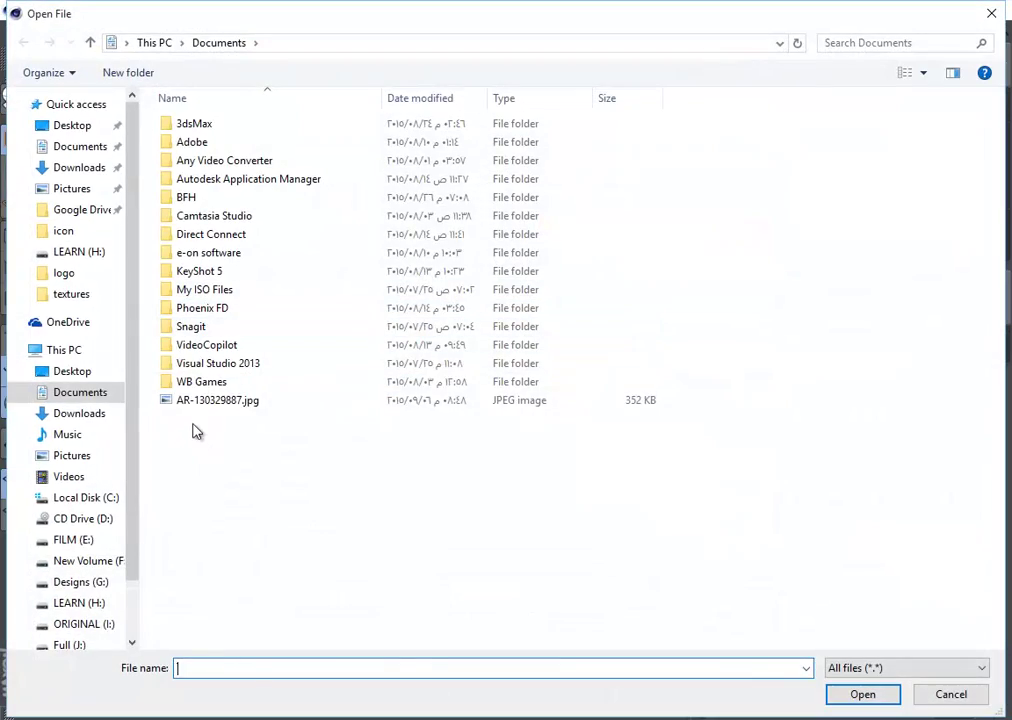
pyautogui.doubleClick(205, 403)
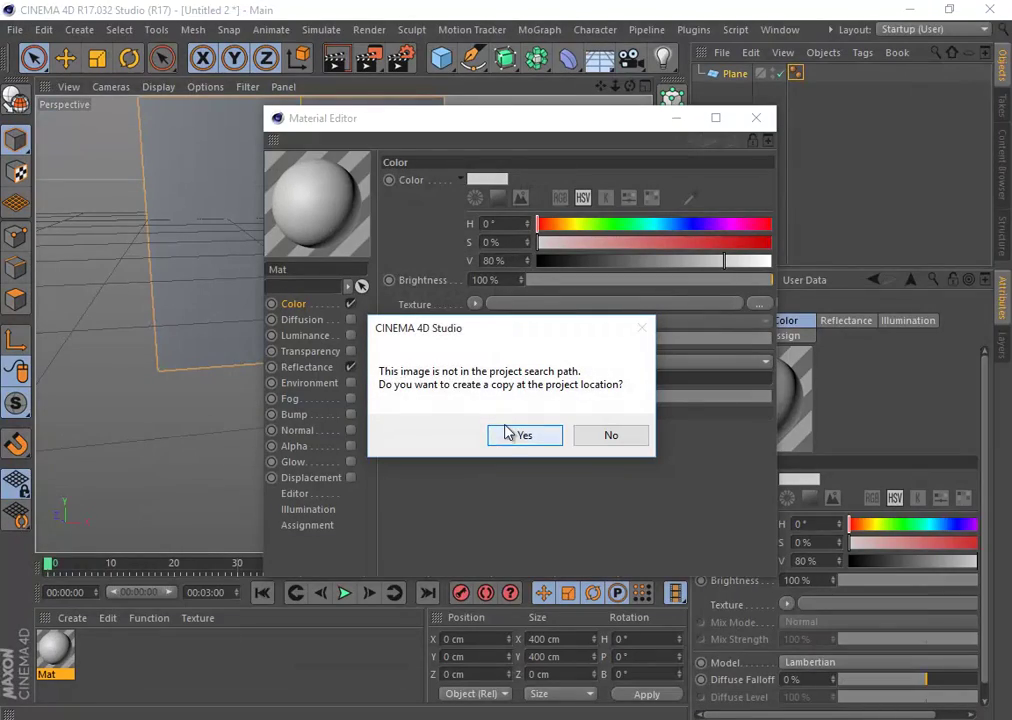
pyautogui.click(511, 438)
pyautogui.click(756, 118)
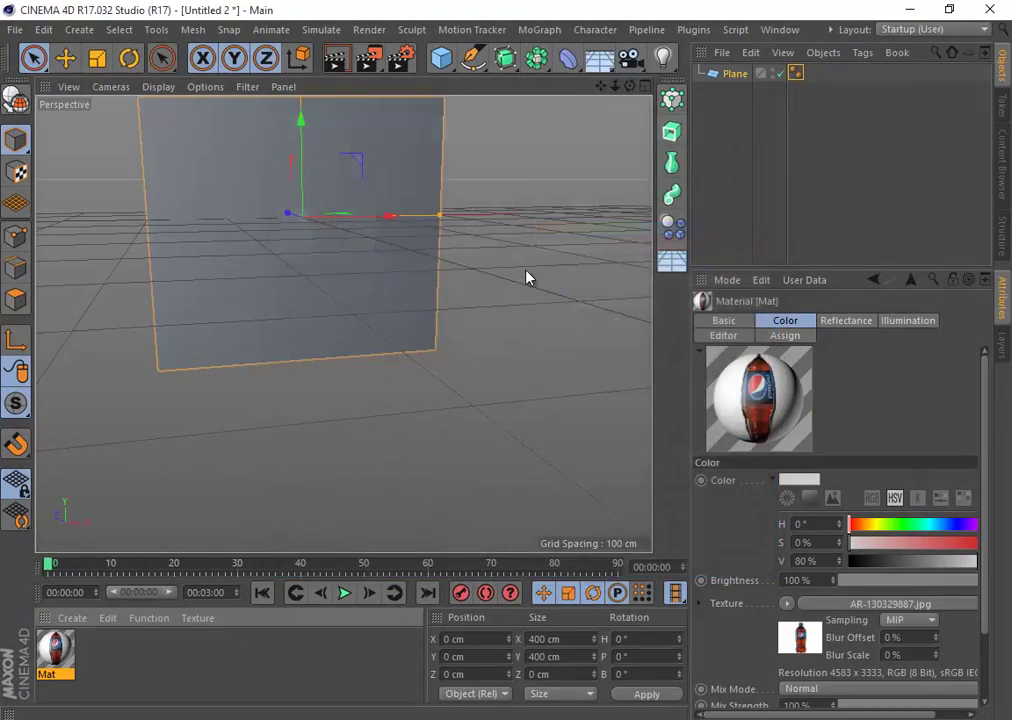
# - Disable the bottle material's reflectance and apply the material to the plane
pyautogui.doubleClick(52, 652)
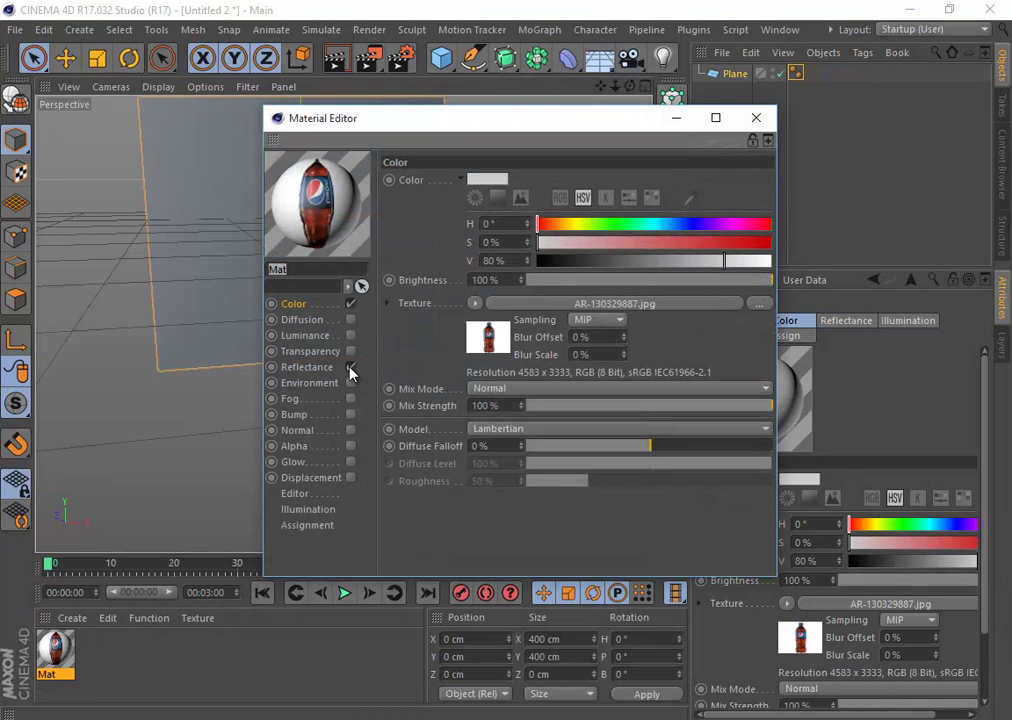
pyautogui.click(756, 118)
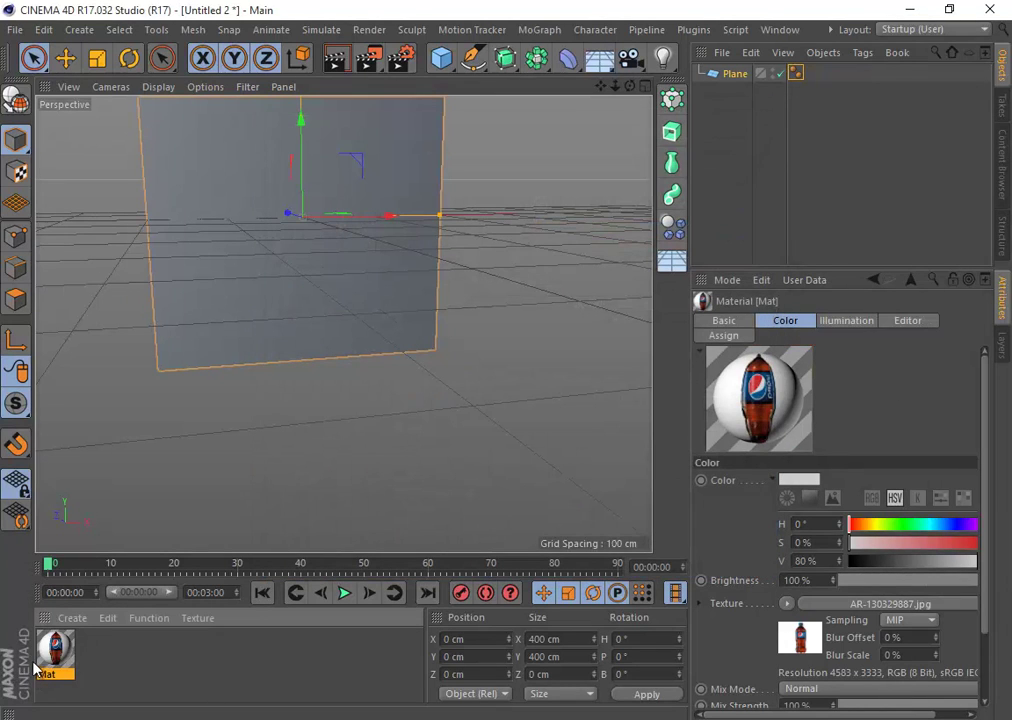
pyautogui.moveTo(131, 570); pyautogui.dragTo(237, 173)
# - Raise the plane to about Y 183 cm and move it back to about Z 63 cm so the bottle stands on the ground
pyautogui.keyDown('alt'); pyautogui.moveTo(322, 192); pyautogui.dragTo(362, 253, button='middle'); pyautogui.keyUp('alt')
pyautogui.keyDown('alt'); pyautogui.moveTo(329, 305); pyautogui.dragTo(415, 354); pyautogui.keyUp('alt')
pyautogui.moveTo(307, 254); pyautogui.dragTo(323, 78)
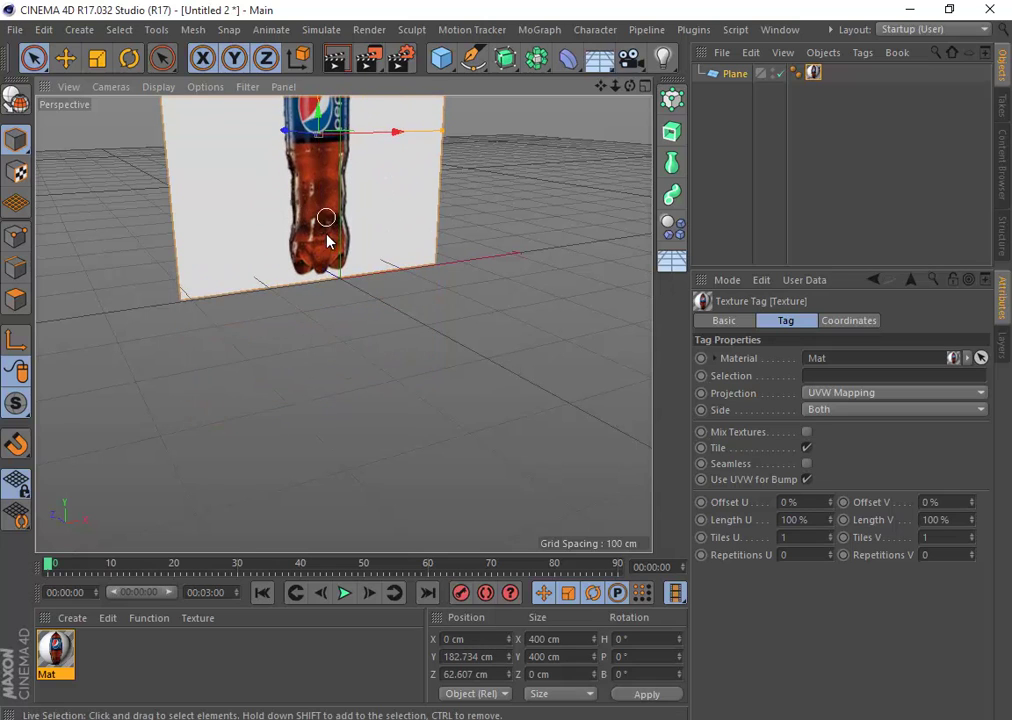
pyautogui.keyDown('alt'); pyautogui.moveTo(330, 291); pyautogui.dragTo(354, 383, button='middle'); pyautogui.keyUp('alt')
pyautogui.keyDown('alt'); pyautogui.moveTo(355, 388); pyautogui.dragTo(306, 341); pyautogui.keyUp('alt')
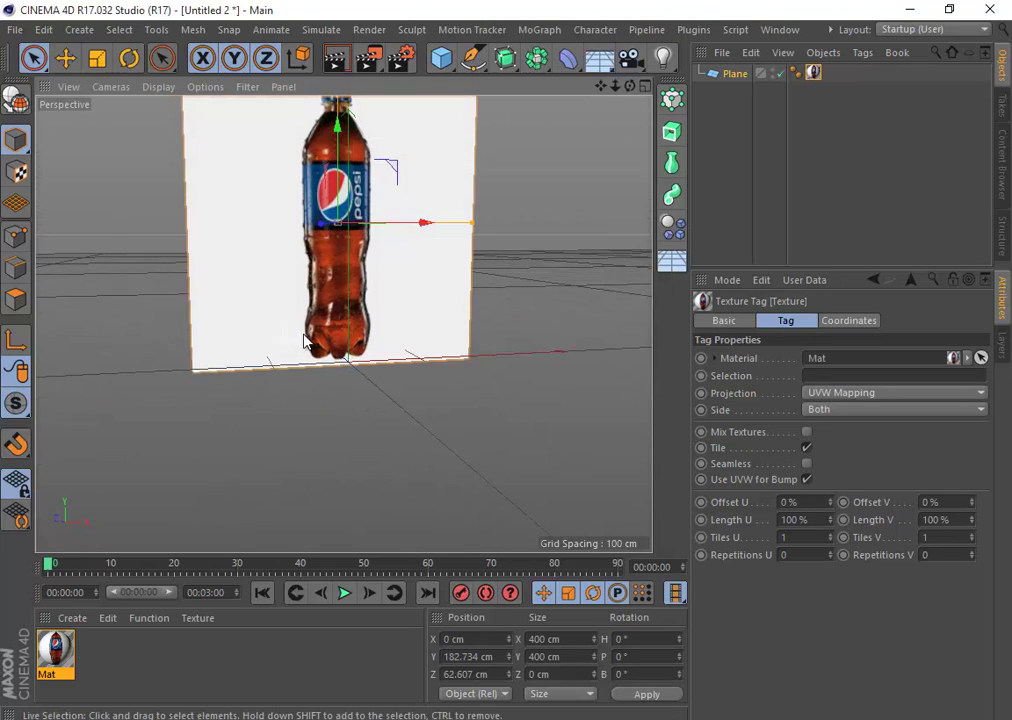
# - Switch to the maximized front view and deselect the plane, with the bottle picture framed for tracing
pyautogui.click(645, 87)
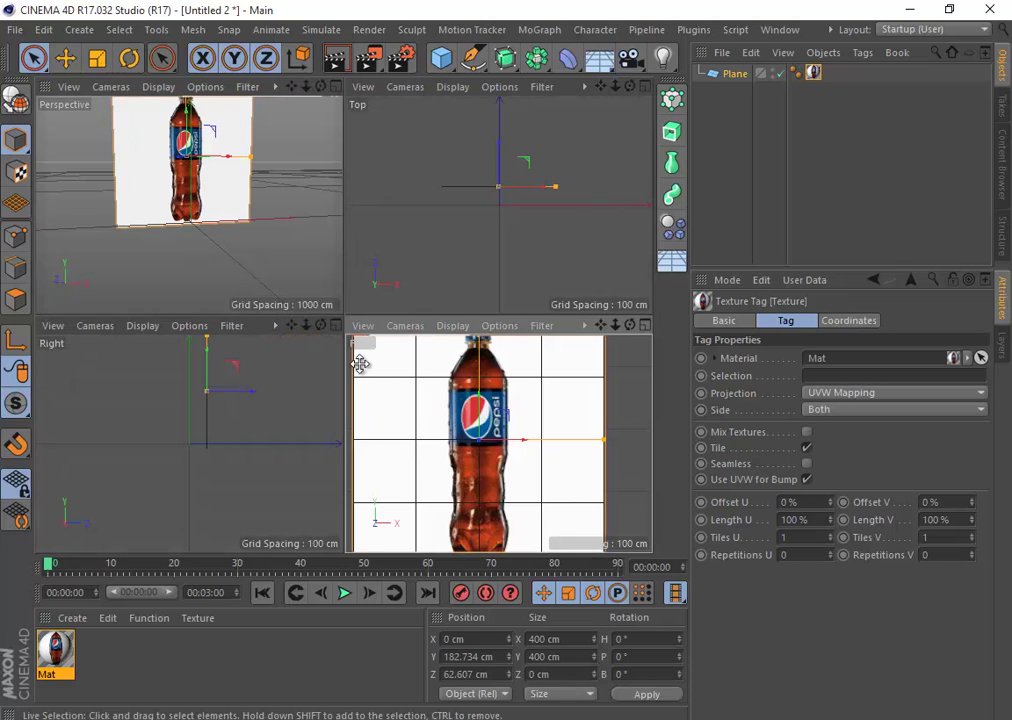
pyautogui.middleClick(360, 366)
pyautogui.middleClick(481, 427)
pyautogui.scroll(-2, 360, 377)
pyautogui.middleClick(485, 437)
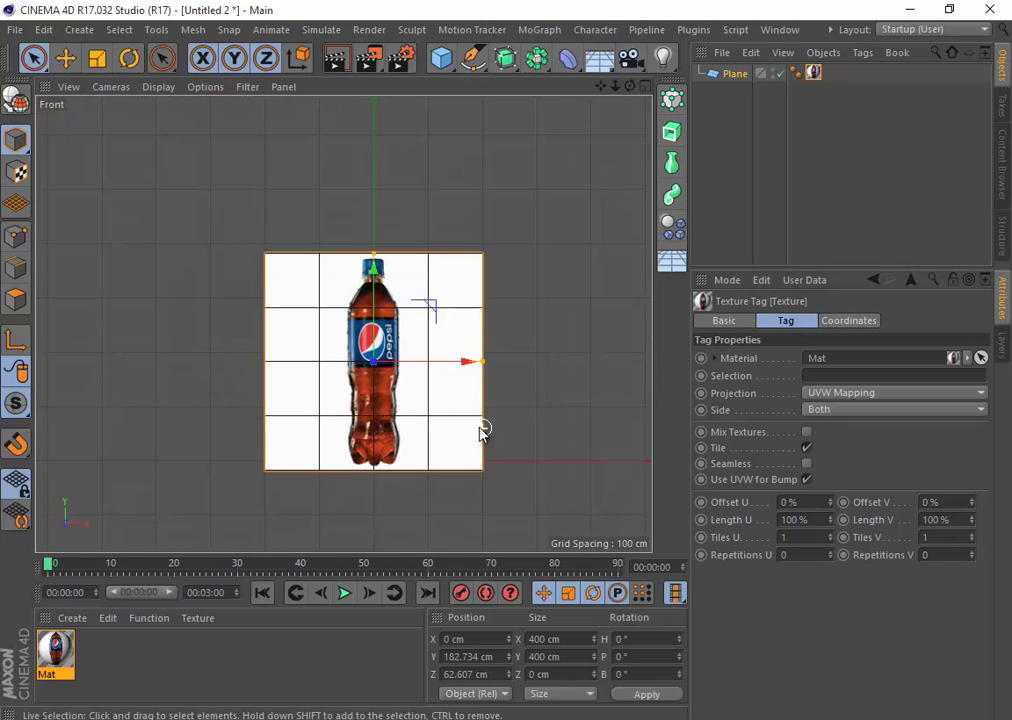
pyautogui.click(168, 88)
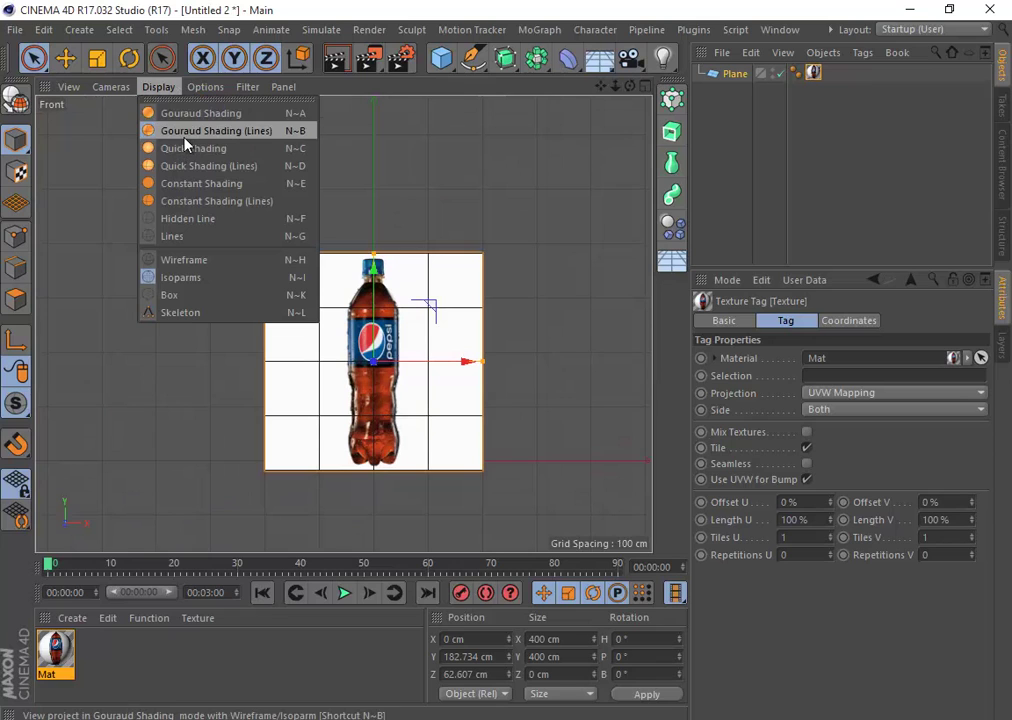
pyautogui.click(633, 494)
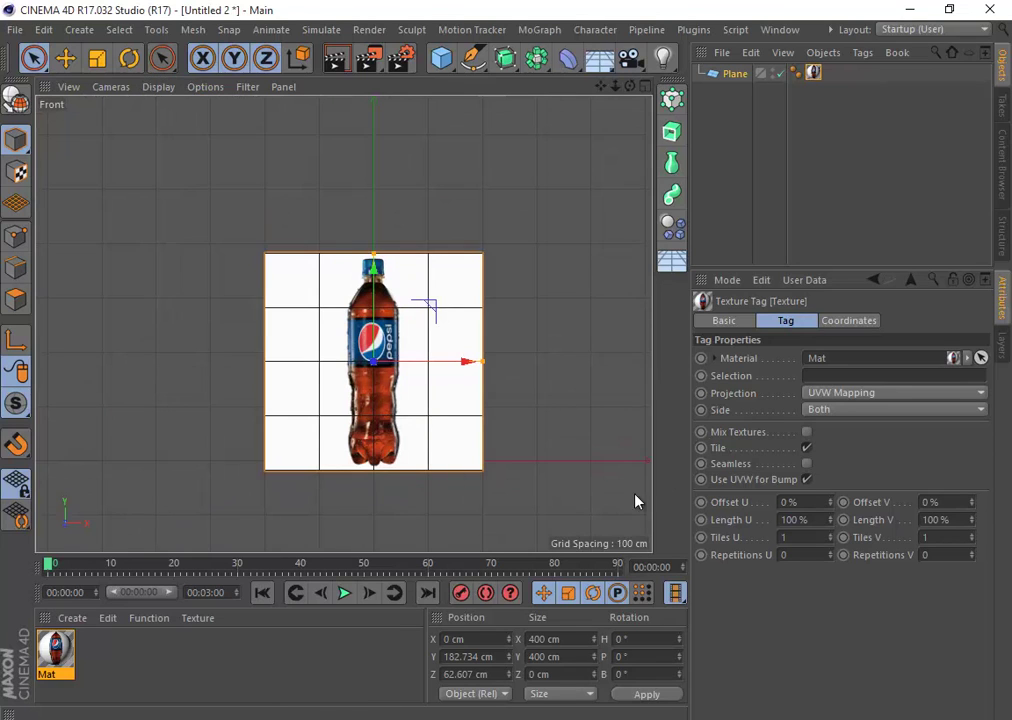
pyautogui.click(543, 446)
pyautogui.scroll(4, 543, 446)
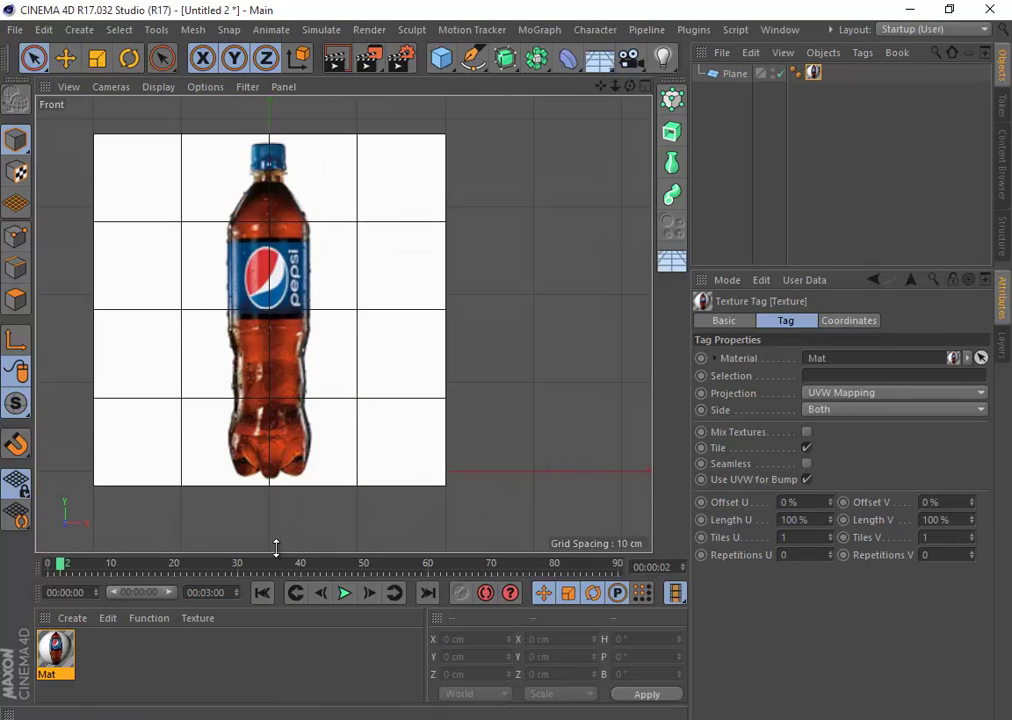
pyautogui.scroll(3, 264, 425)
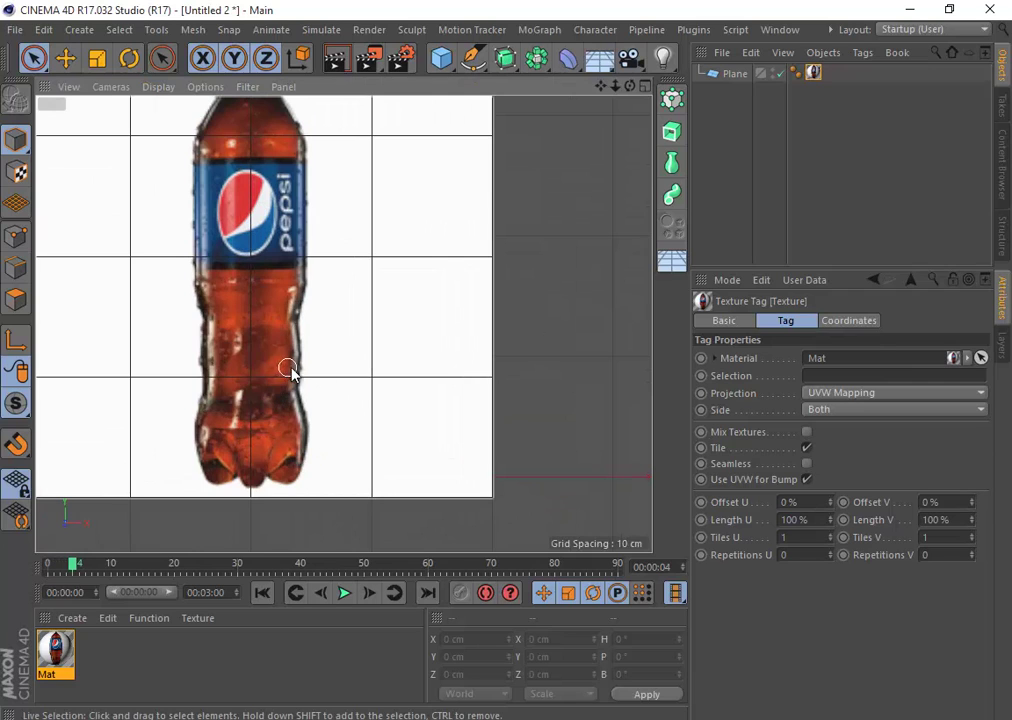
pyautogui.moveTo(289, 366); pyautogui.dragTo(499, 393, button='middle')
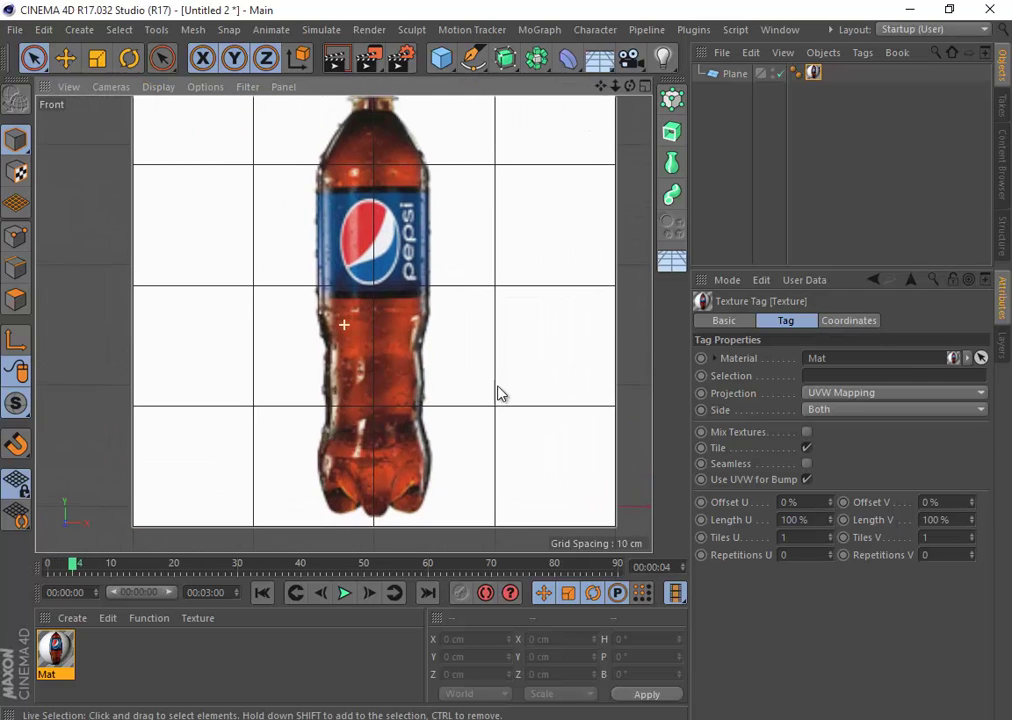
# - Start a Bezier spline with the Pen at the bottle's bottom centre and curve it to the notch at about X 11 cm, Y 0.6 cm
pyautogui.click(489, 57)
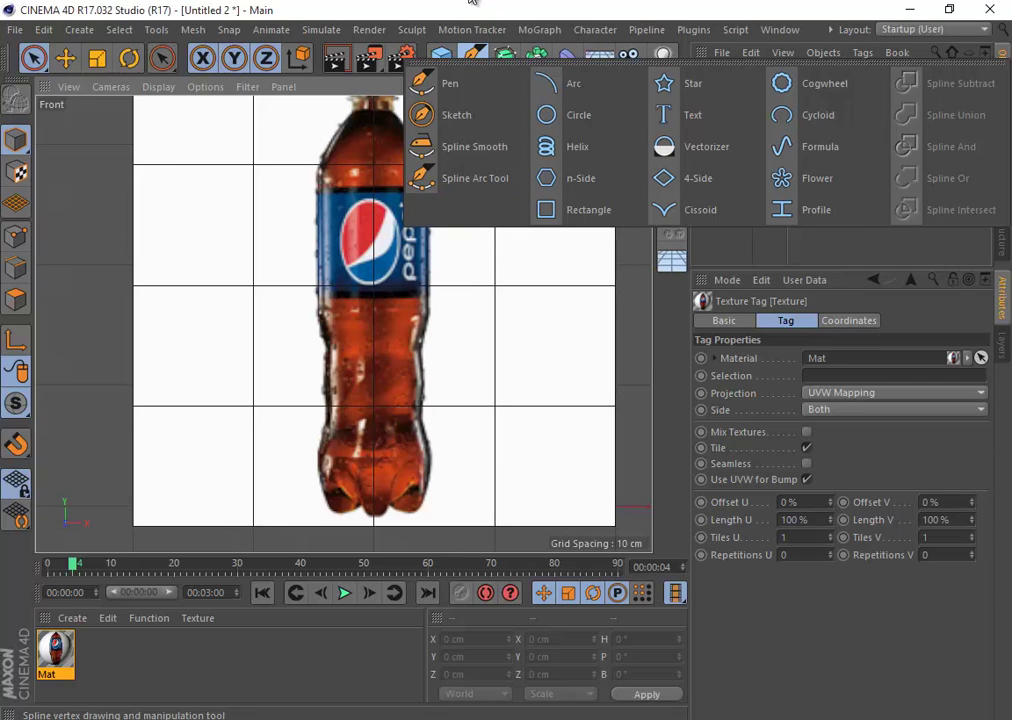
pyautogui.click(452, 84)
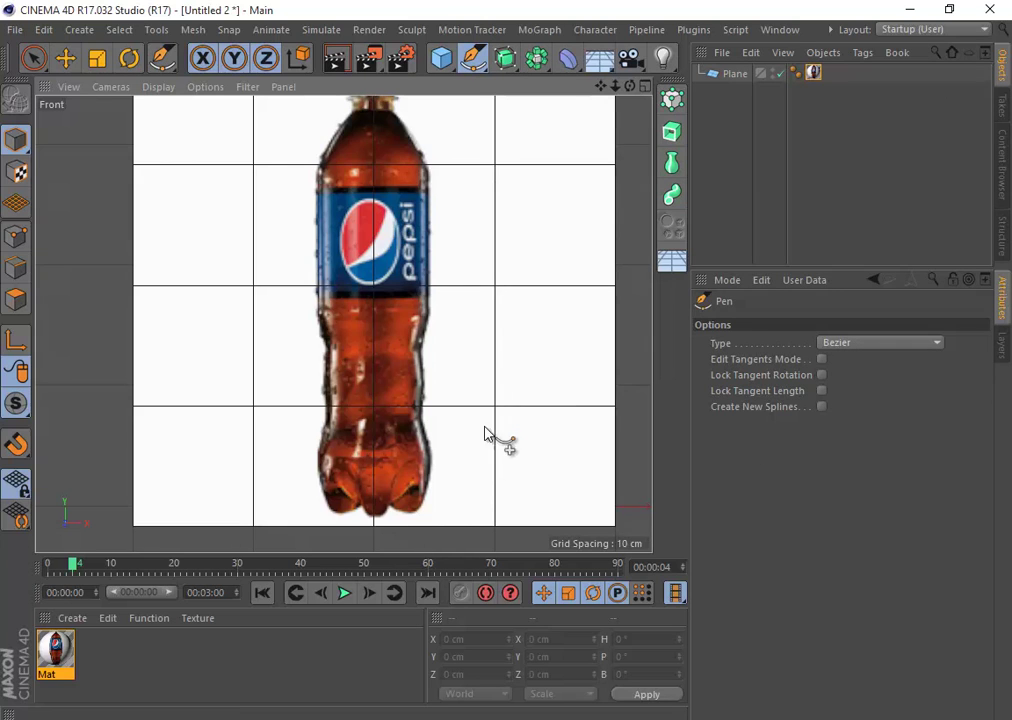
pyautogui.scroll(10, 492, 436)
pyautogui.moveTo(553, 401); pyautogui.dragTo(418, 535, button='middle')
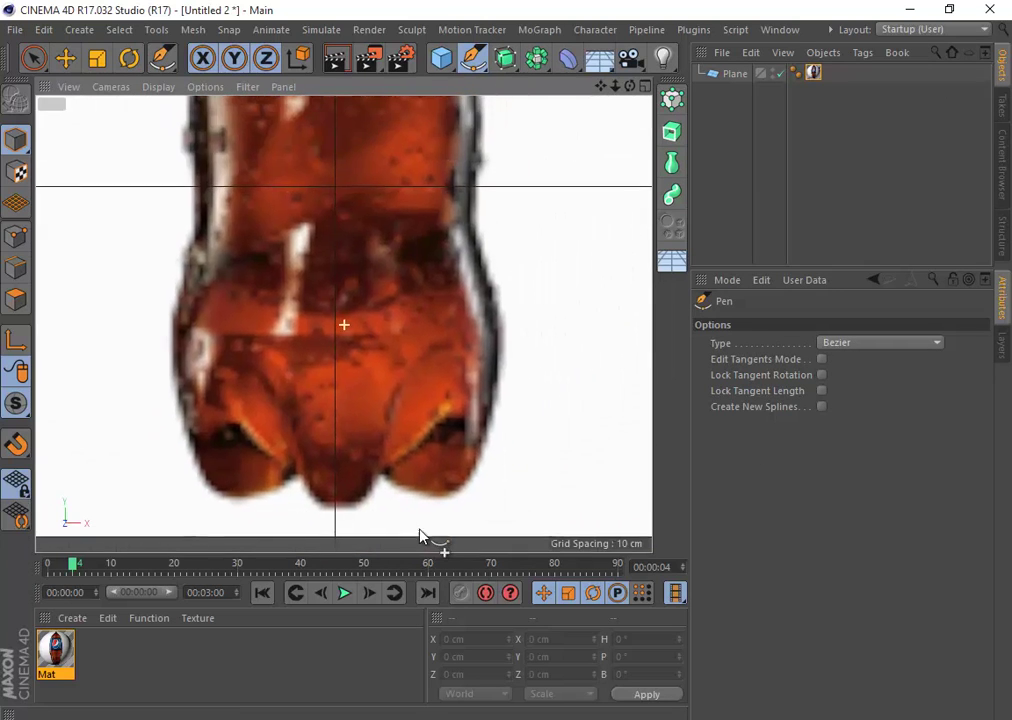
pyautogui.click(336, 509)
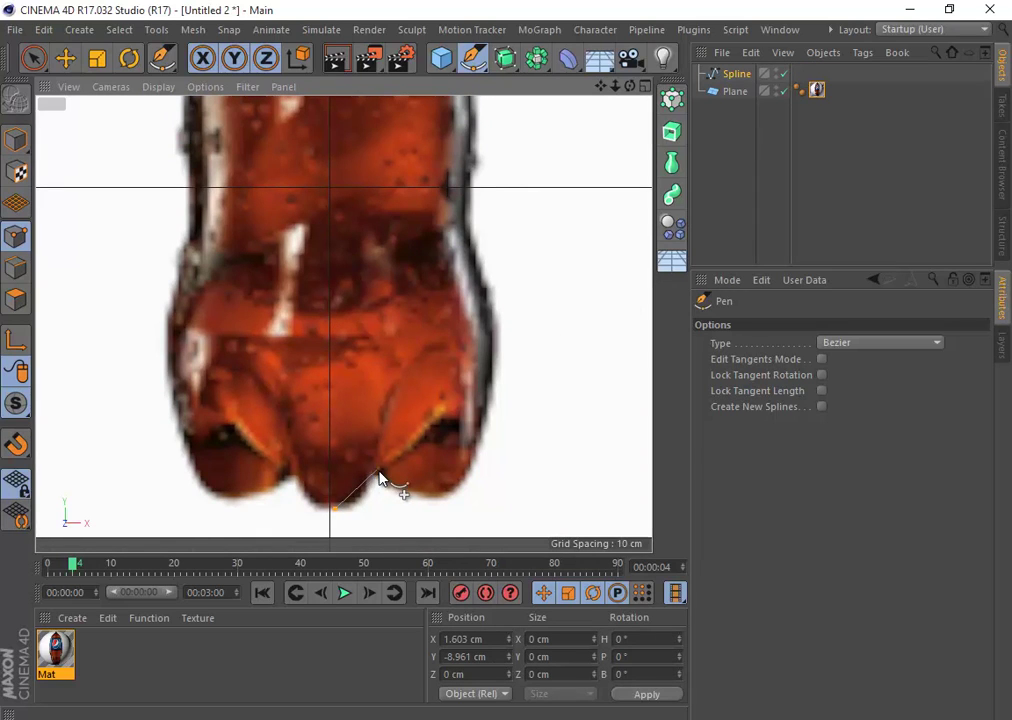
pyautogui.click(369, 477)
pyautogui.scroll(2, 372, 483)
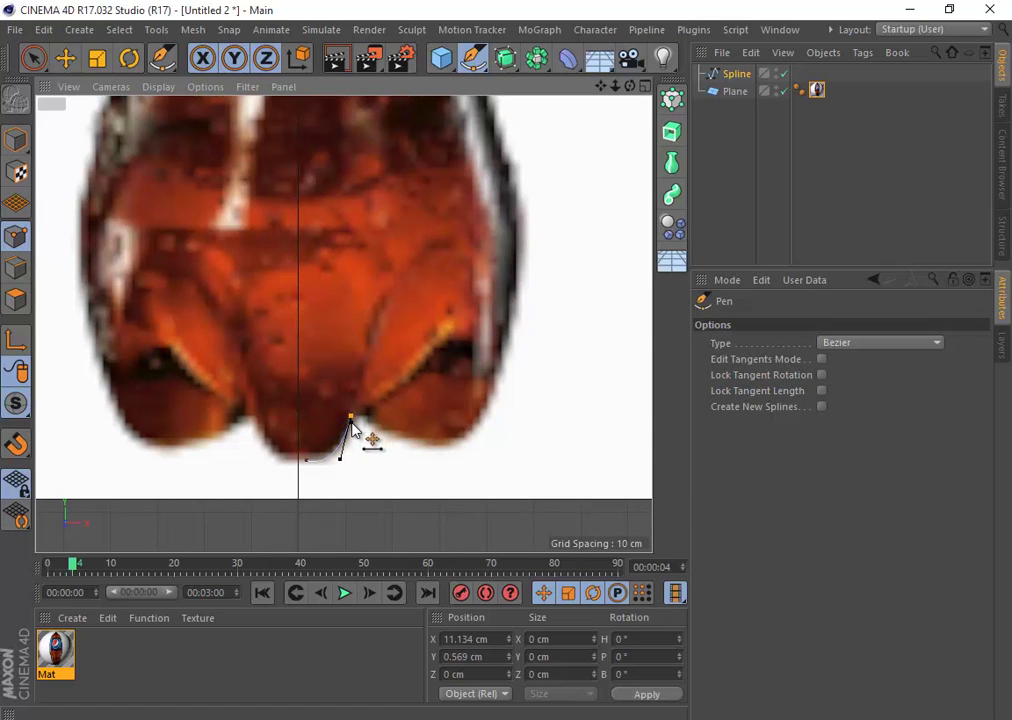
# - Continue the spline around the bottle's right foot with a curved point at about X 45 cm, Y 15 cm
pyautogui.click(510, 349)
pyautogui.moveTo(510, 349)
pyautogui.mouseDown()
pyautogui.moveTo(534, 268)
pyautogui.moveTo(533, 219)
pyautogui.moveTo(509, 346)
pyautogui.mouseUp()
pyautogui.scroll(-4, 497, 314)
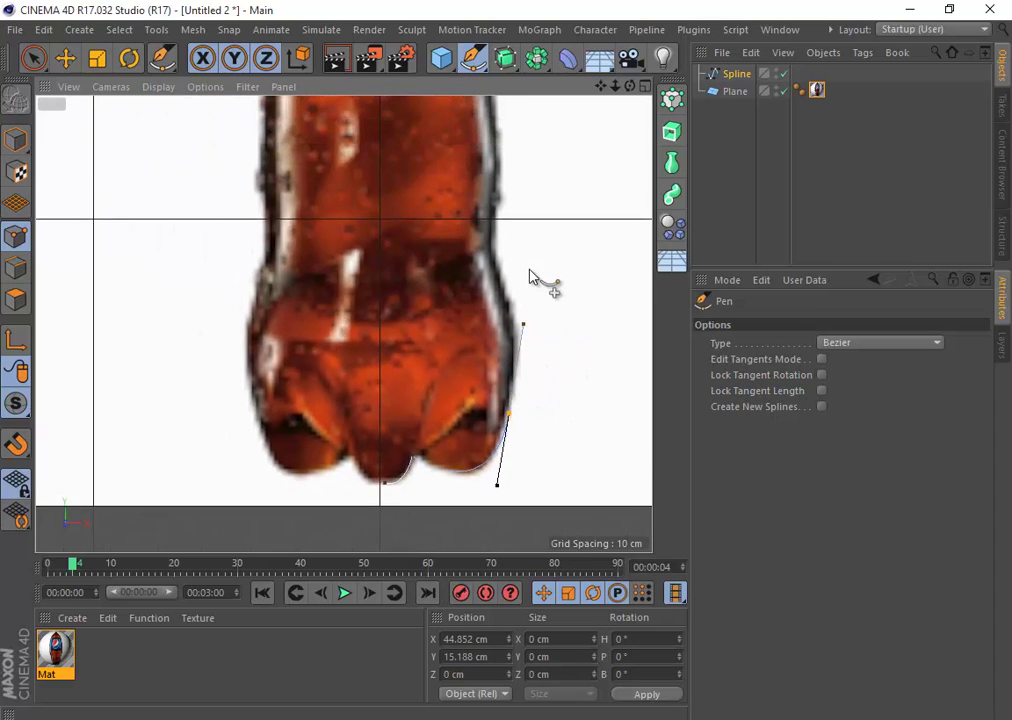
# - Add a curved spline point above the foot bulge at about X 40 cm, Y 68 cm, and collapse its outgoing tangent
pyautogui.moveTo(494, 263); pyautogui.dragTo(476, 232)
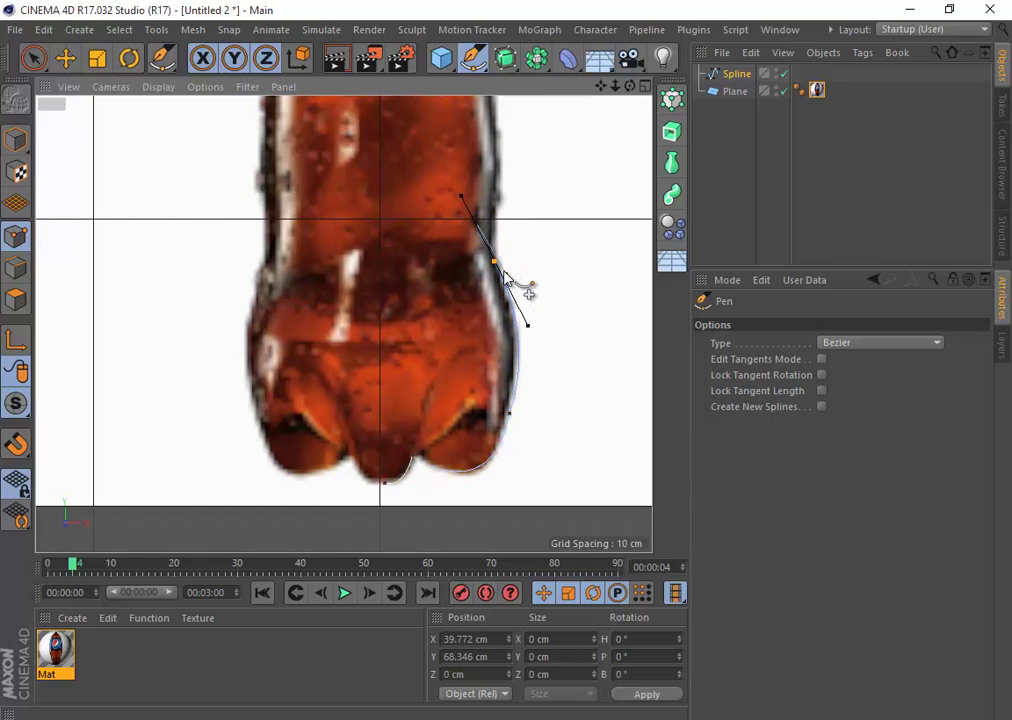
pyautogui.scroll(3, 498, 266)
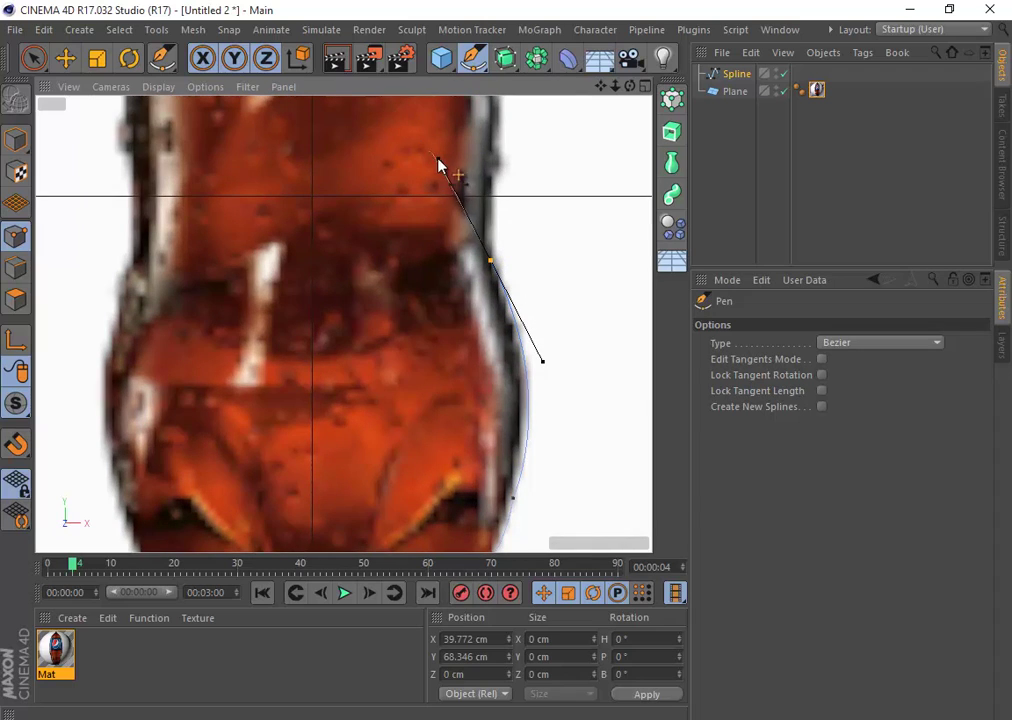
pyautogui.click(492, 262)
pyautogui.keyDown('alt'); pyautogui.moveTo(490, 339); pyautogui.dragTo(436, 507, button='middle'); pyautogui.keyUp('alt')
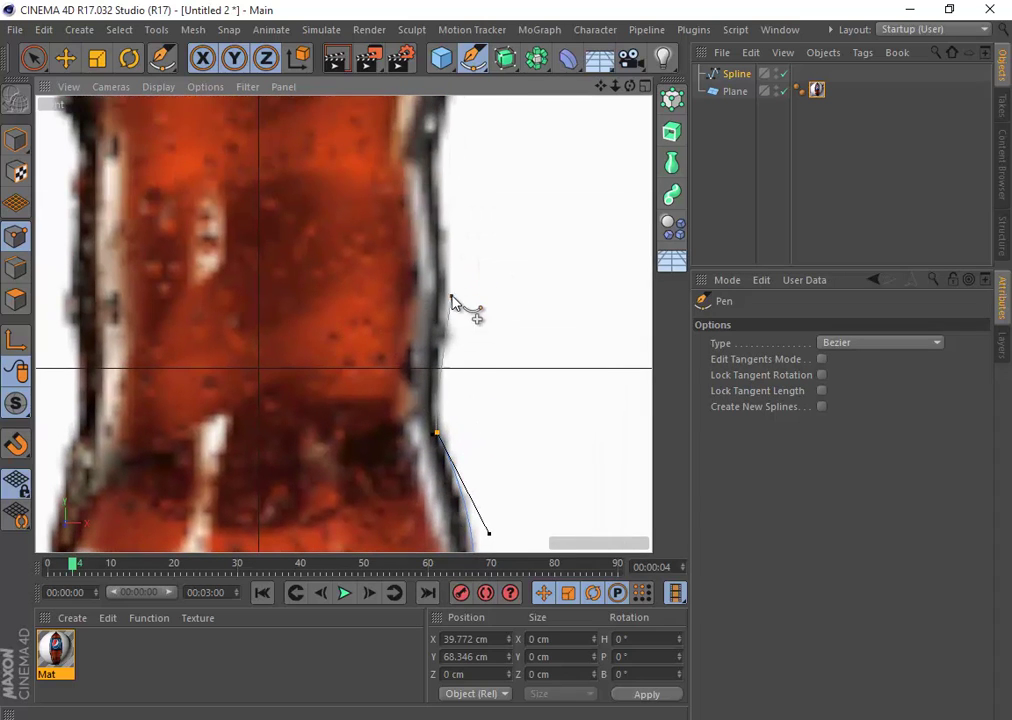
# - Trace the bottle's waist with curved spline points up to about X 45 cm, Y 164 cm below the label, and collapse the last outgoing tangent
pyautogui.moveTo(450, 286)
pyautogui.mouseDown()
pyautogui.moveTo(462, 249)
pyautogui.moveTo(450, 278)
pyautogui.mouseUp()
pyautogui.moveTo(439, 165); pyautogui.dragTo(440, 130)
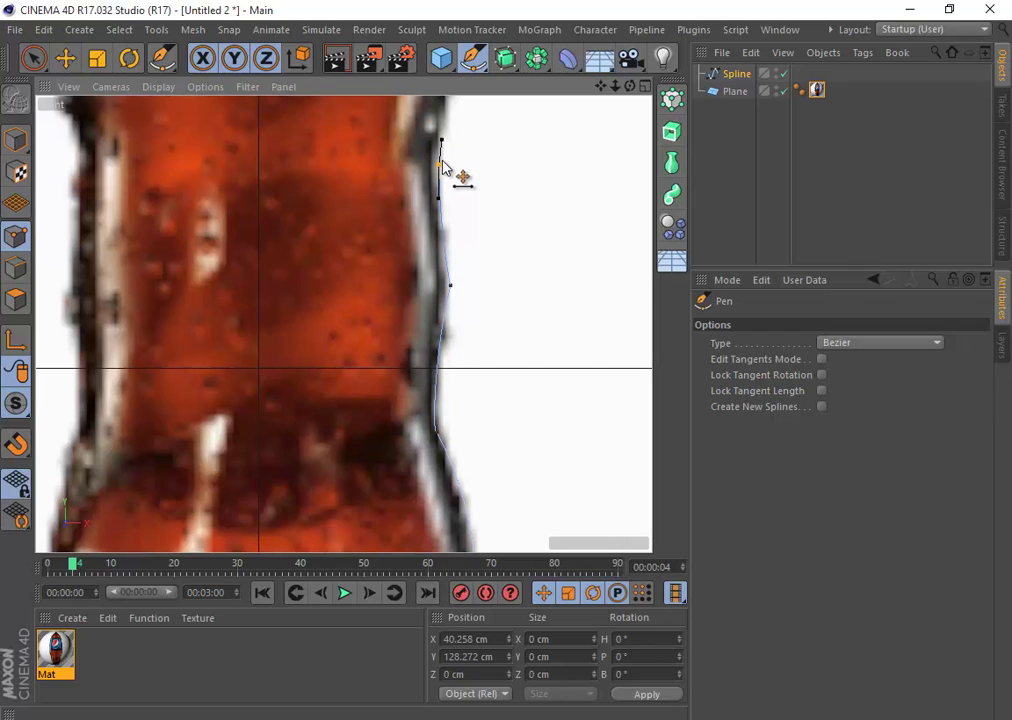
pyautogui.keyDown('alt'); pyautogui.moveTo(452, 174); pyautogui.dragTo(417, 452, button='middle'); pyautogui.keyUp('alt')
pyautogui.scroll(-1, 451, 261)
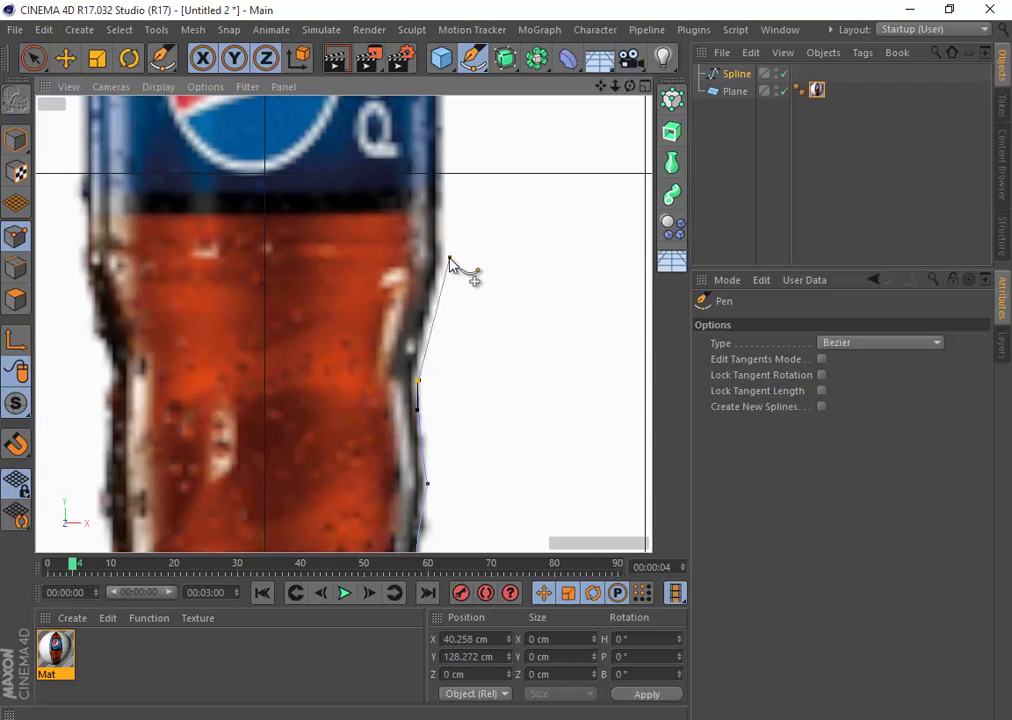
pyautogui.moveTo(436, 247); pyautogui.dragTo(447, 207)
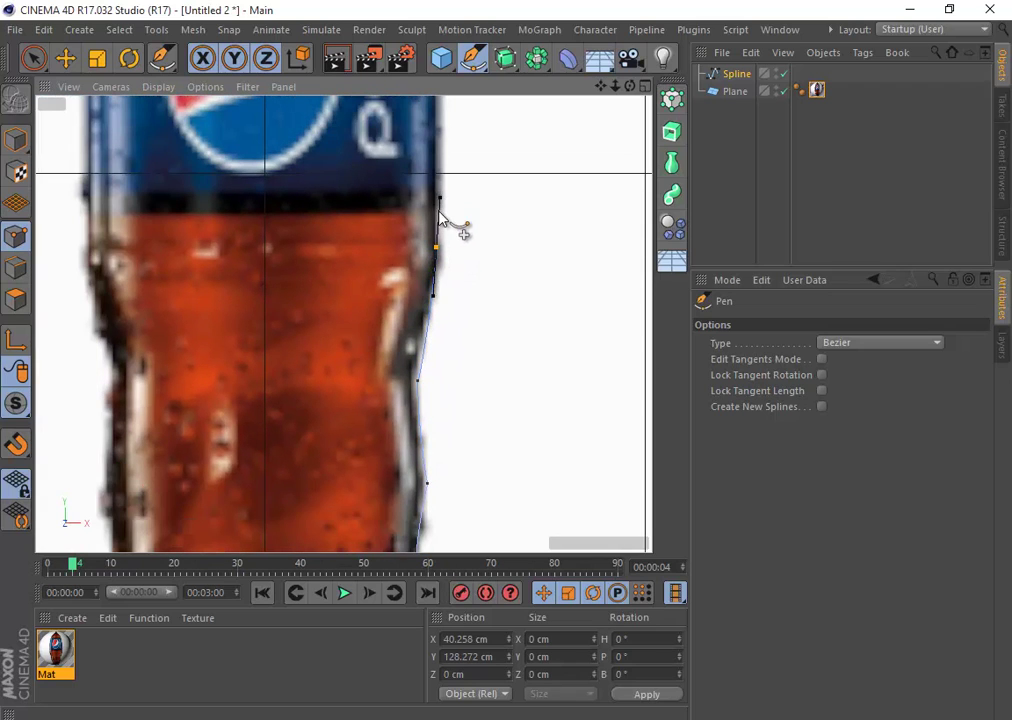
pyautogui.click(445, 207)
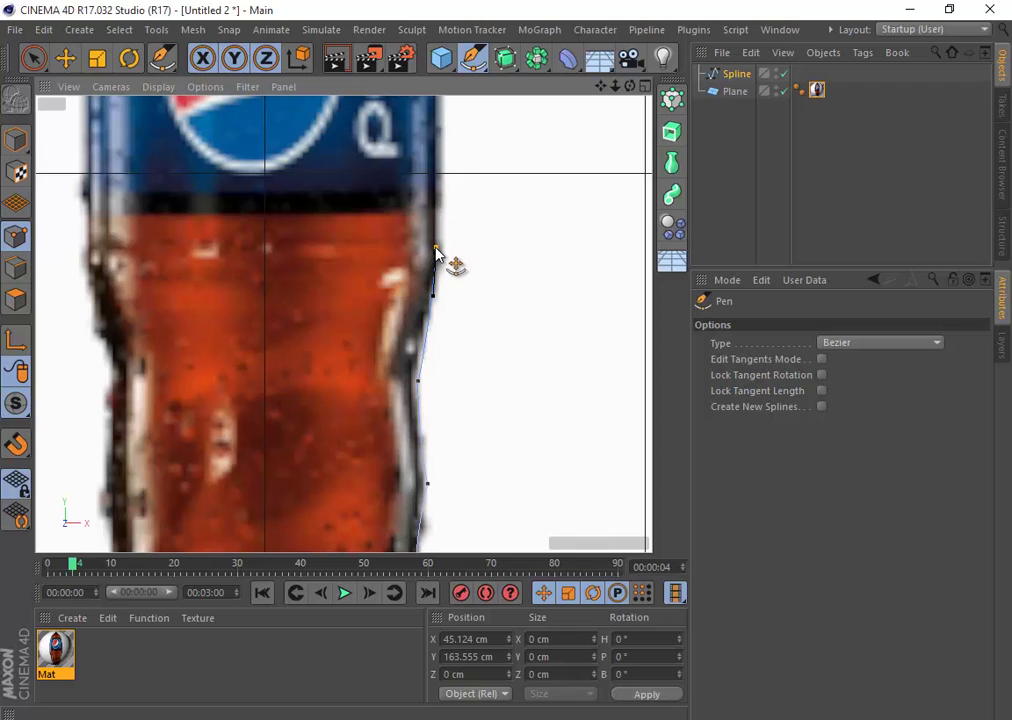
# - Continue the spline straight up along the label's side to a point at about X 46 cm, Y 275 cm
pyautogui.keyDown('alt'); pyautogui.moveTo(435, 246); pyautogui.dragTo(423, 425, button='middle'); pyautogui.keyUp('alt')
pyautogui.scroll(-2, 423, 418)
pyautogui.scroll(-2, 421, 330)
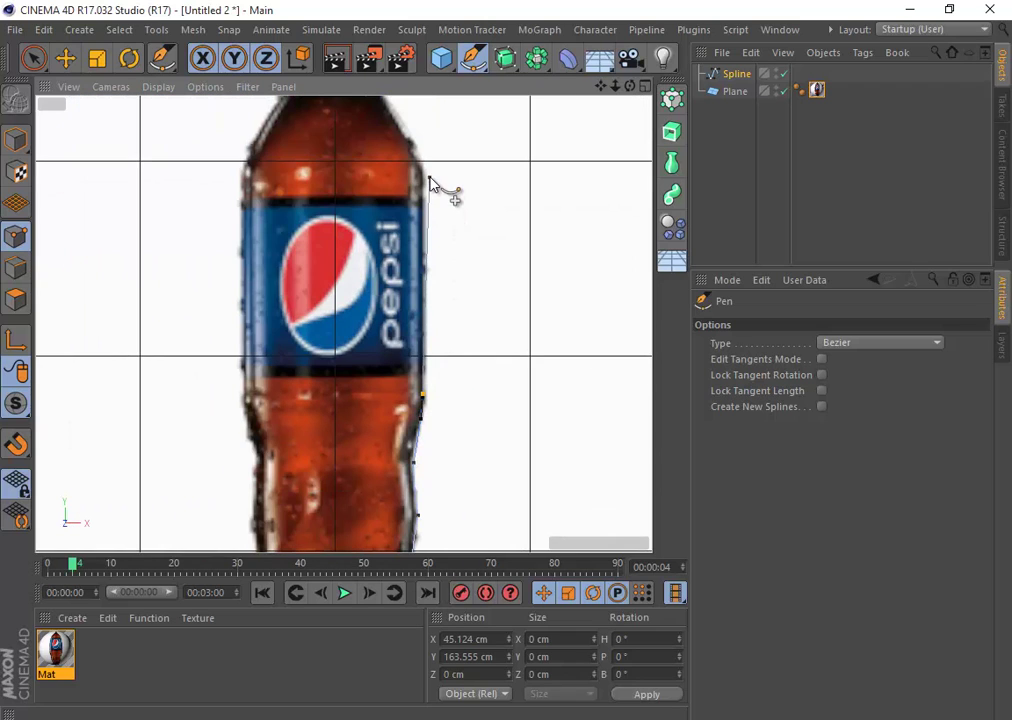
pyautogui.click(423, 178)
# - Curve the spline over the shoulder to the neck's base at about X 18 cm, Y 326 cm, and shorten the outgoing tangent
pyautogui.keyDown('alt'); pyautogui.moveTo(420, 174); pyautogui.dragTo(425, 296, button='middle'); pyautogui.keyUp('alt')
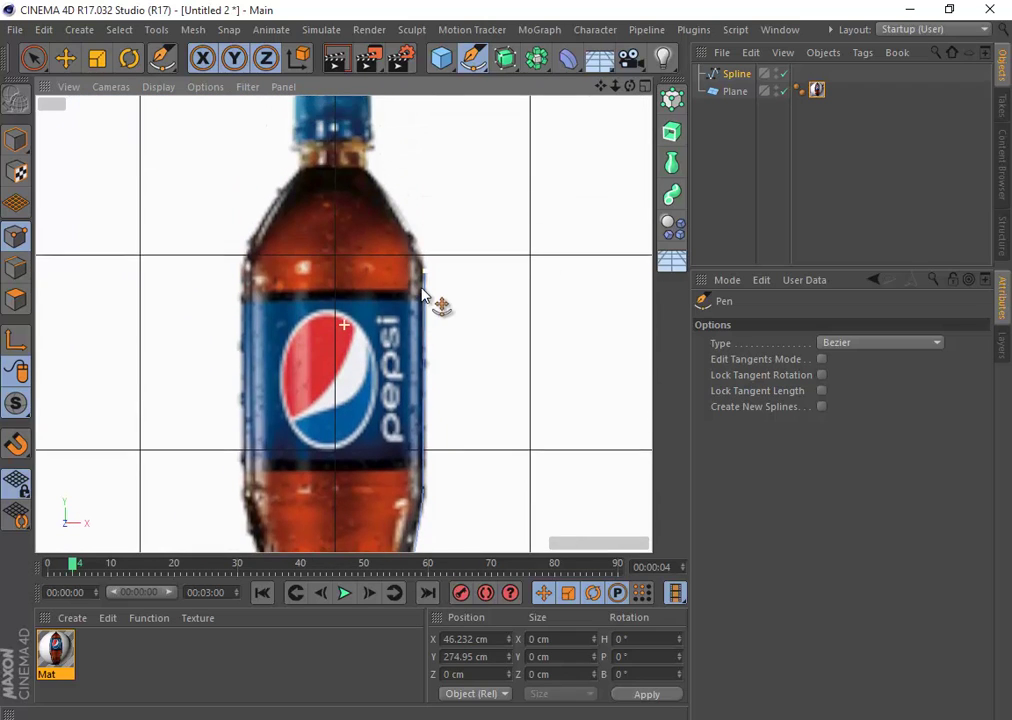
pyautogui.scroll(3, 407, 214)
pyautogui.moveTo(341, 200); pyautogui.dragTo(281, 142)
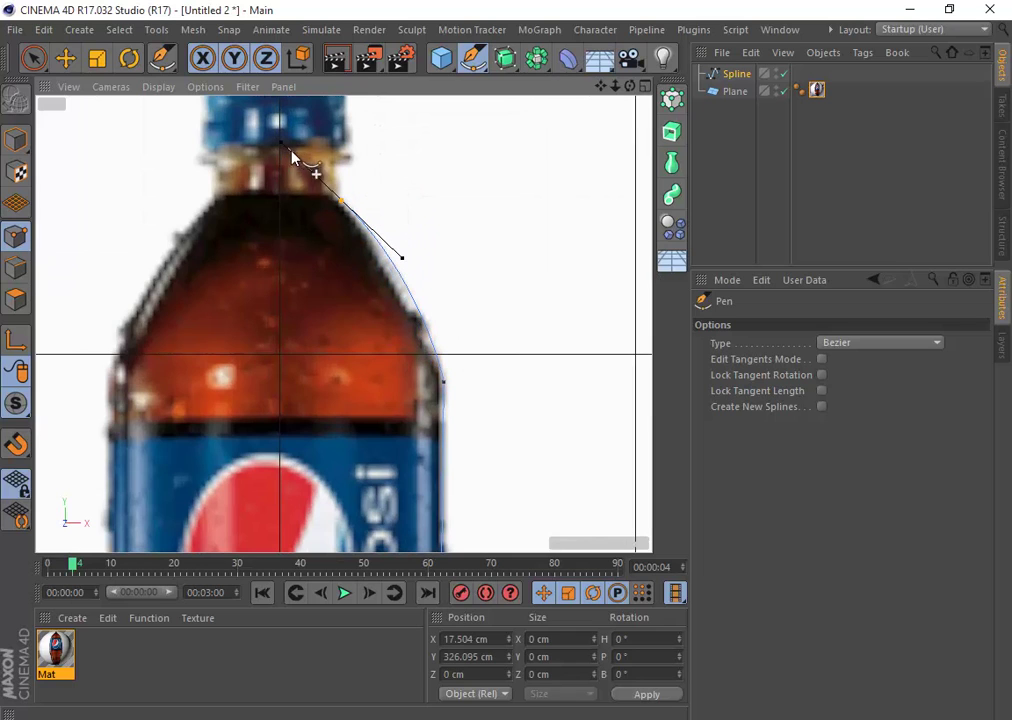
pyautogui.scroll(4, 282, 148)
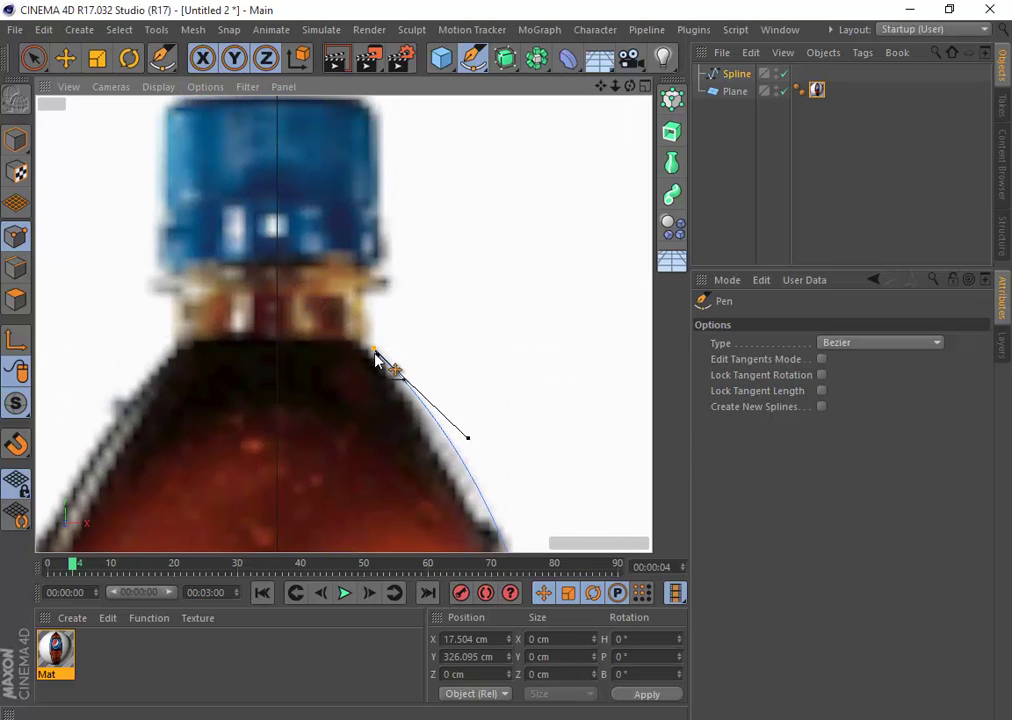
# - Trace the neck from about X 15 cm, Y 327 cm, up and around the collar ring to about X 17 cm, Y 339 cm
pyautogui.scroll(3, 365, 349)
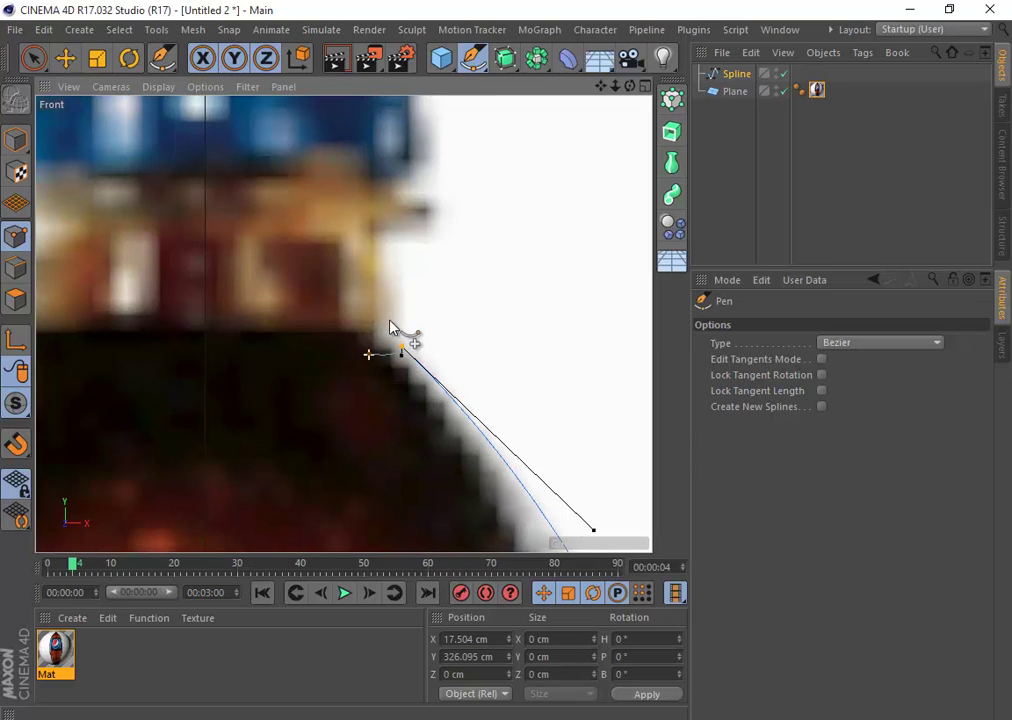
pyautogui.moveTo(377, 335); pyautogui.dragTo(351, 333)
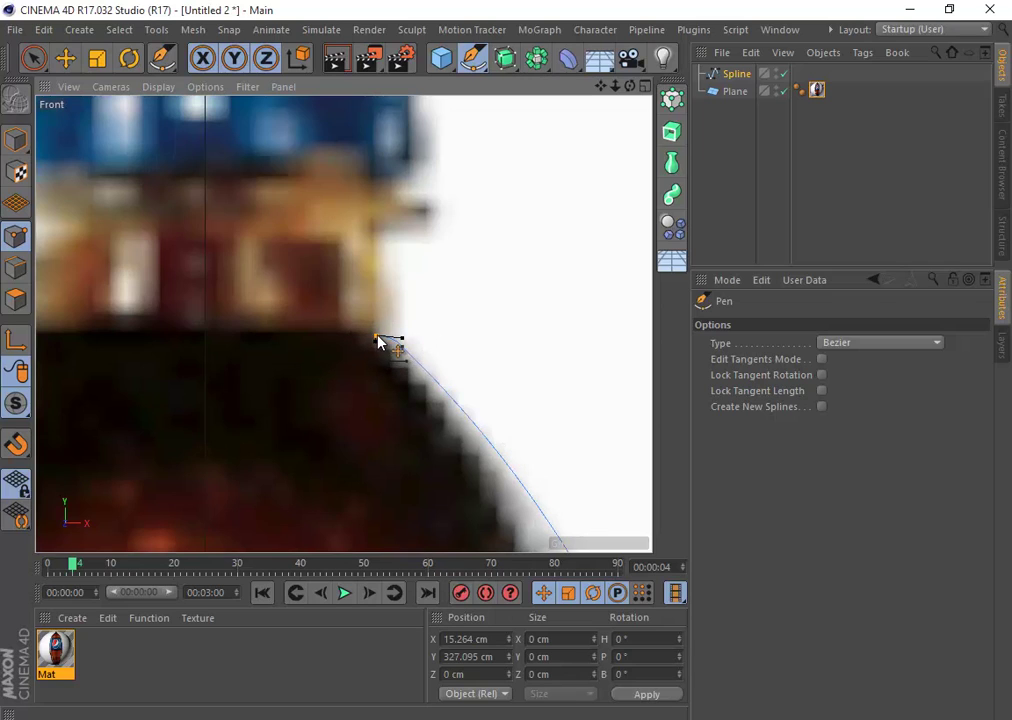
pyautogui.click(376, 234)
pyautogui.click(437, 234)
pyautogui.click(437, 193)
pyautogui.click(392, 196)
# - Outline the cap's side and chamfered upper corner, ending on the centre axis at about X 0 cm, Y 371 cm
pyautogui.keyDown('alt'); pyautogui.moveTo(436, 310); pyautogui.dragTo(409, 367, button='middle'); pyautogui.keyUp('alt')
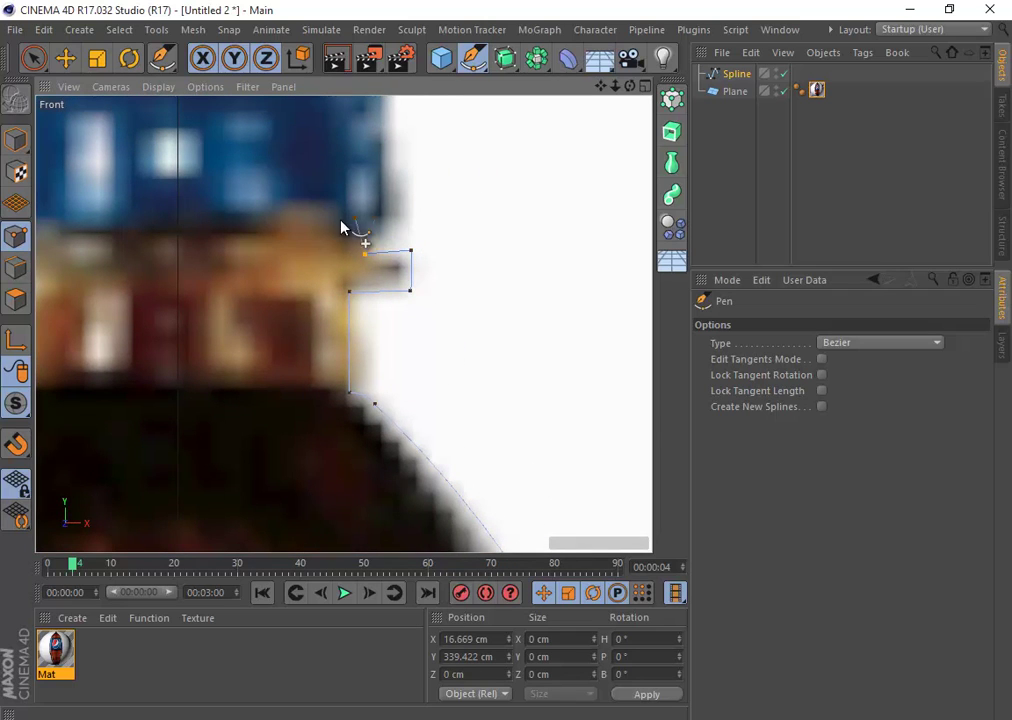
pyautogui.click(390, 230)
pyautogui.keyDown('alt'); pyautogui.moveTo(407, 222); pyautogui.dragTo(407, 452, button='middle'); pyautogui.keyUp('alt')
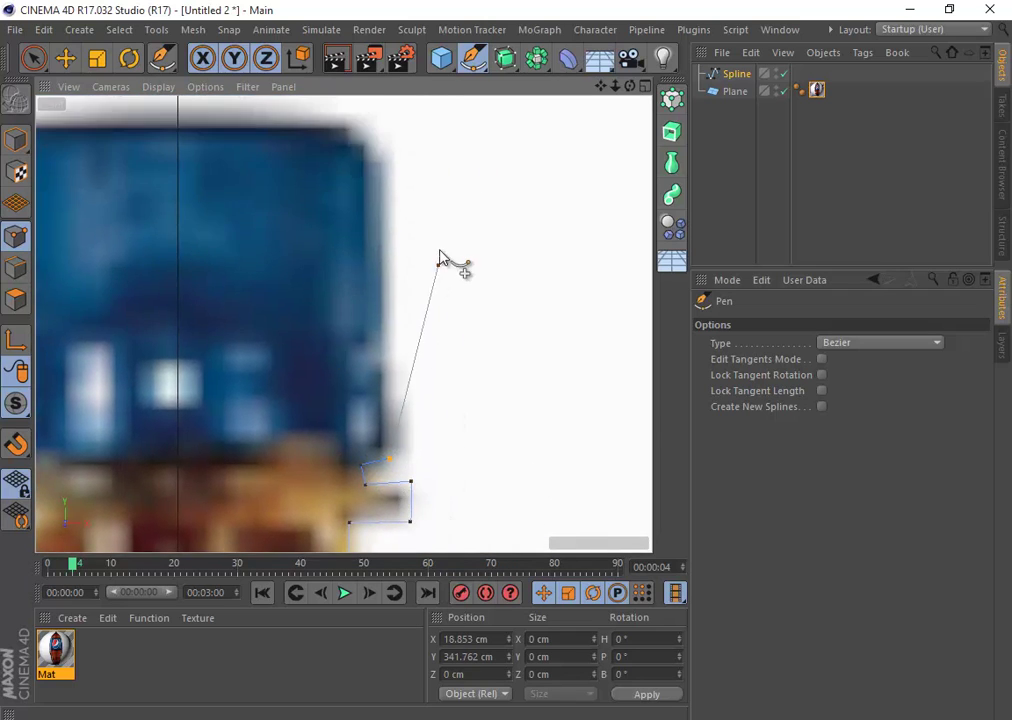
pyautogui.click(383, 161)
pyautogui.click(340, 126)
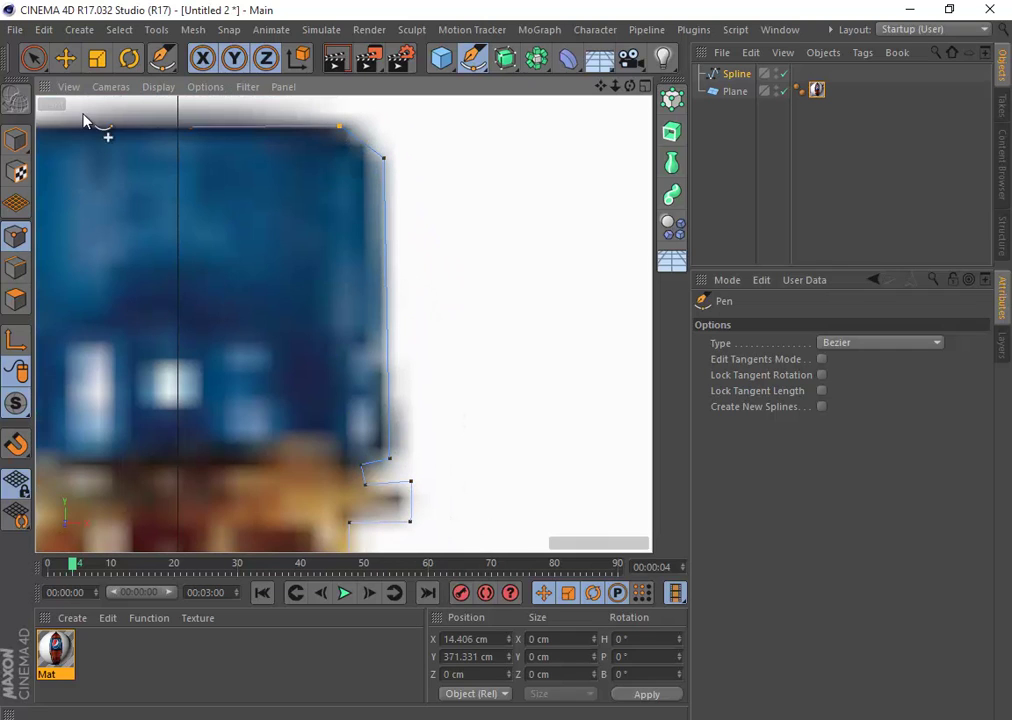
pyautogui.click(178, 128)
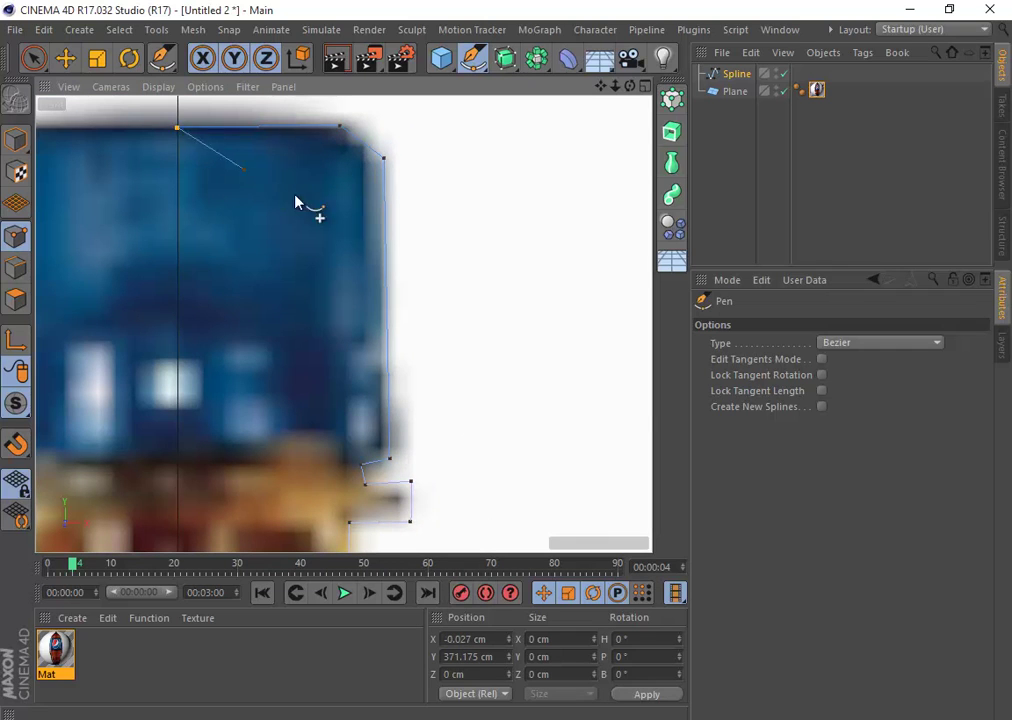
# - Close the spline at its starting point at the bottle's bottom centre
pyautogui.scroll(-10, 338, 270)
pyautogui.scroll(6, 328, 430)
pyautogui.keyDown('alt'); pyautogui.moveTo(603, 540); pyautogui.dragTo(508, 362, button='middle'); pyautogui.keyUp('alt')
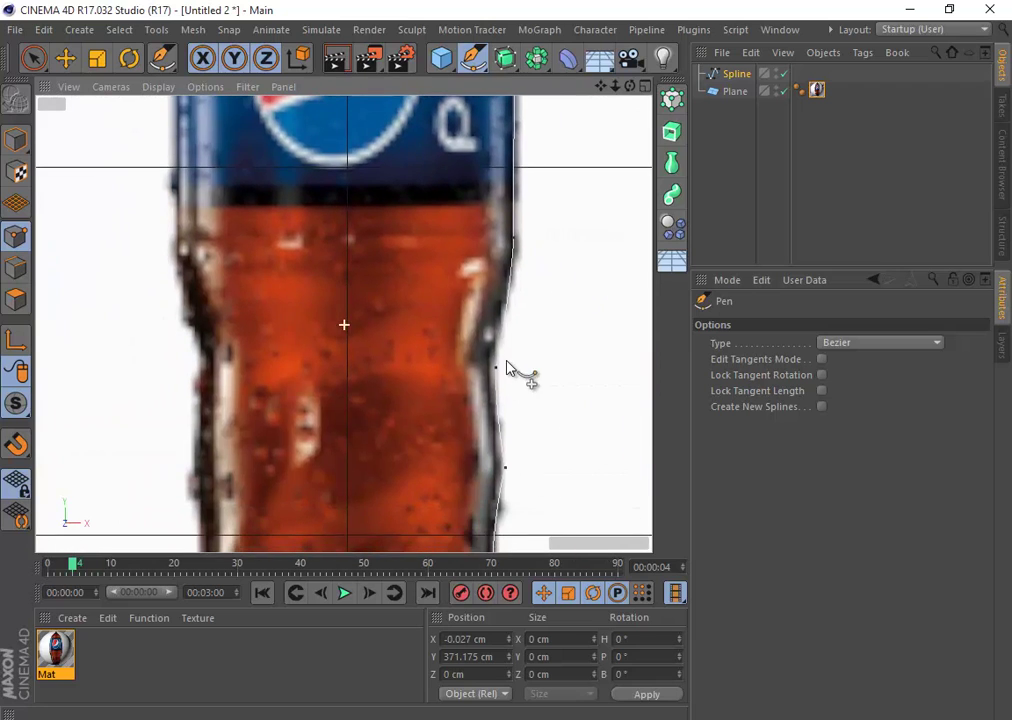
pyautogui.keyDown('alt'); pyautogui.moveTo(476, 496); pyautogui.dragTo(498, 231, button='middle'); pyautogui.keyUp('alt')
pyautogui.keyDown('alt'); pyautogui.moveTo(514, 545); pyautogui.dragTo(504, 364, button='middle'); pyautogui.keyUp('alt')
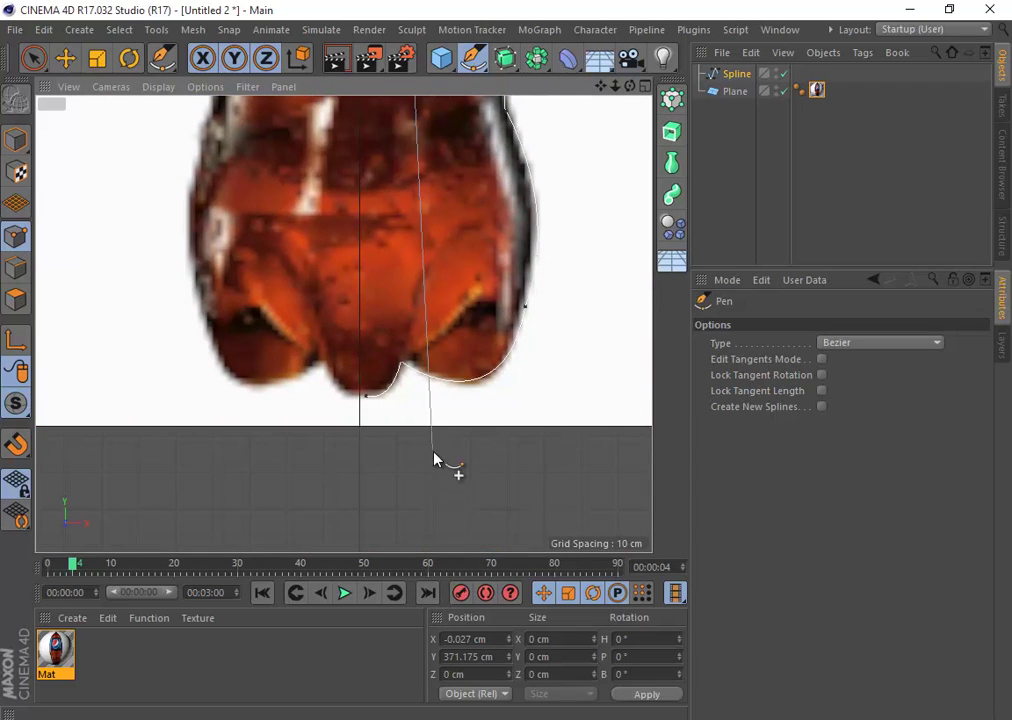
pyautogui.click(361, 402)
pyautogui.click(361, 402)
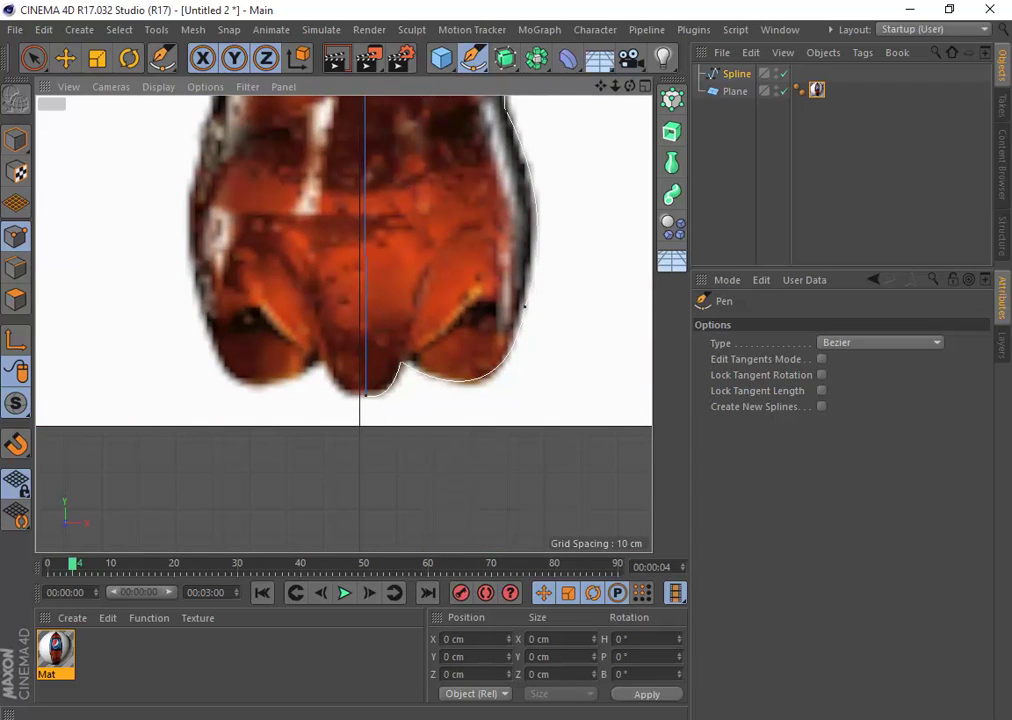
# - Switch to Model mode and view the closed profile in front of the picture in the maximized perspective view
pyautogui.click(15, 137)
pyautogui.scroll(-2, 440, 285)
pyautogui.scroll(-5, 450, 260)
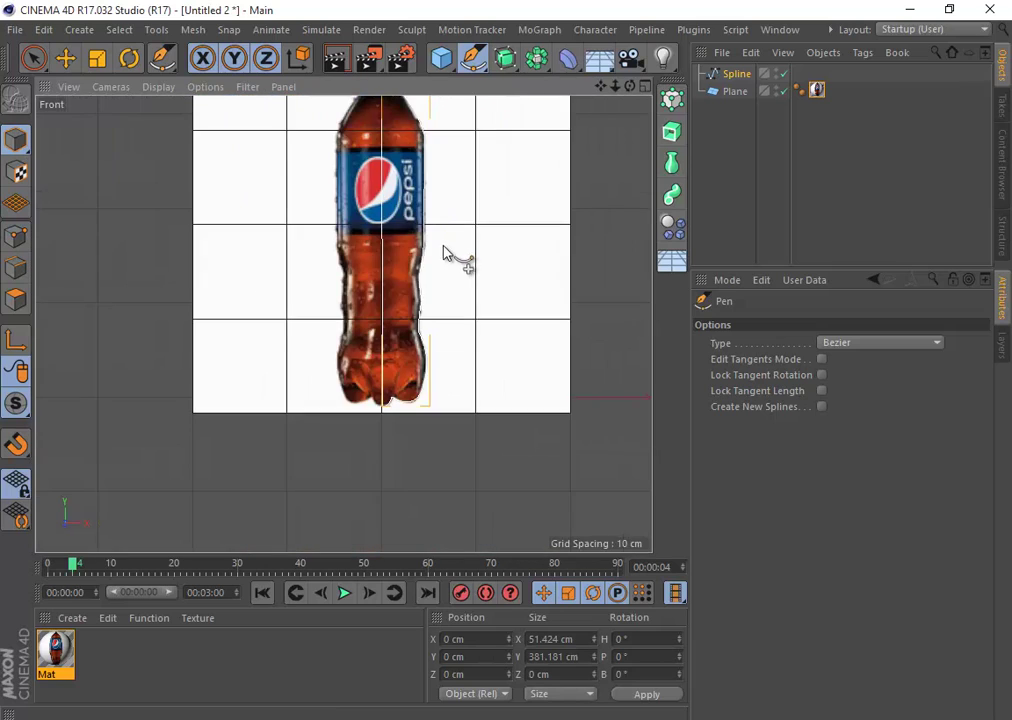
pyautogui.middleClick(452, 260)
pyautogui.middleClick(205, 214)
pyautogui.keyDown('alt'); pyautogui.moveTo(386, 274); pyautogui.dragTo(284, 408); pyautogui.keyUp('alt')
pyautogui.scroll(4, 289, 190)
pyautogui.keyDown('alt'); pyautogui.moveTo(261, 275); pyautogui.dragTo(298, 226); pyautogui.keyUp('alt')
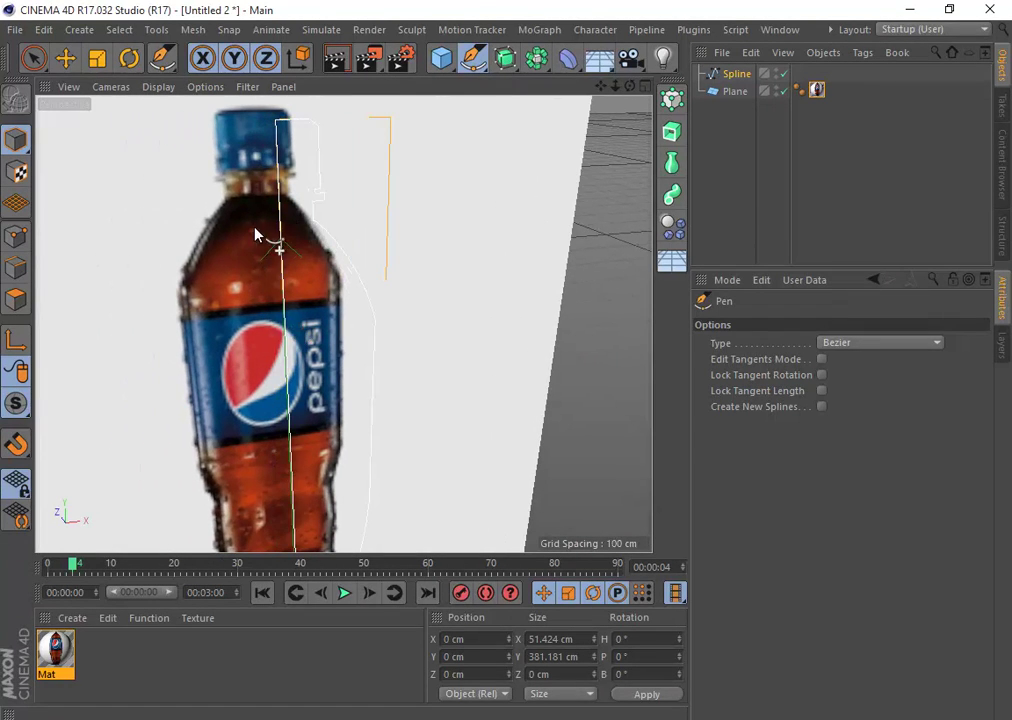
pyautogui.scroll(-6, 492, 289)
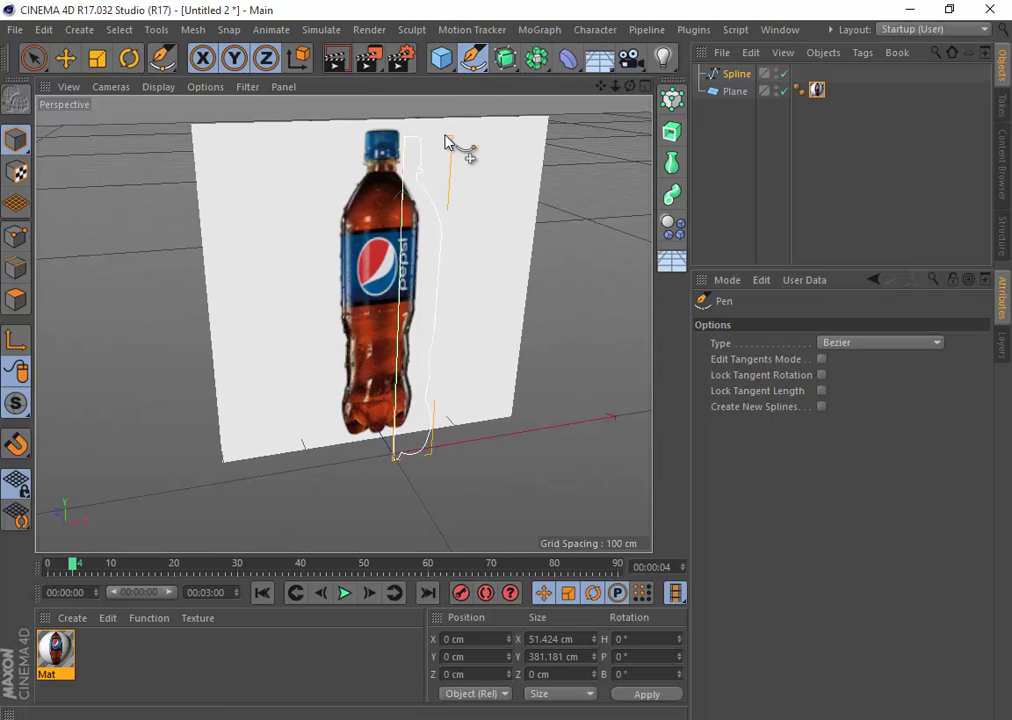
pyautogui.scroll(3, 434, 267)
pyautogui.scroll(-1, 425, 258)
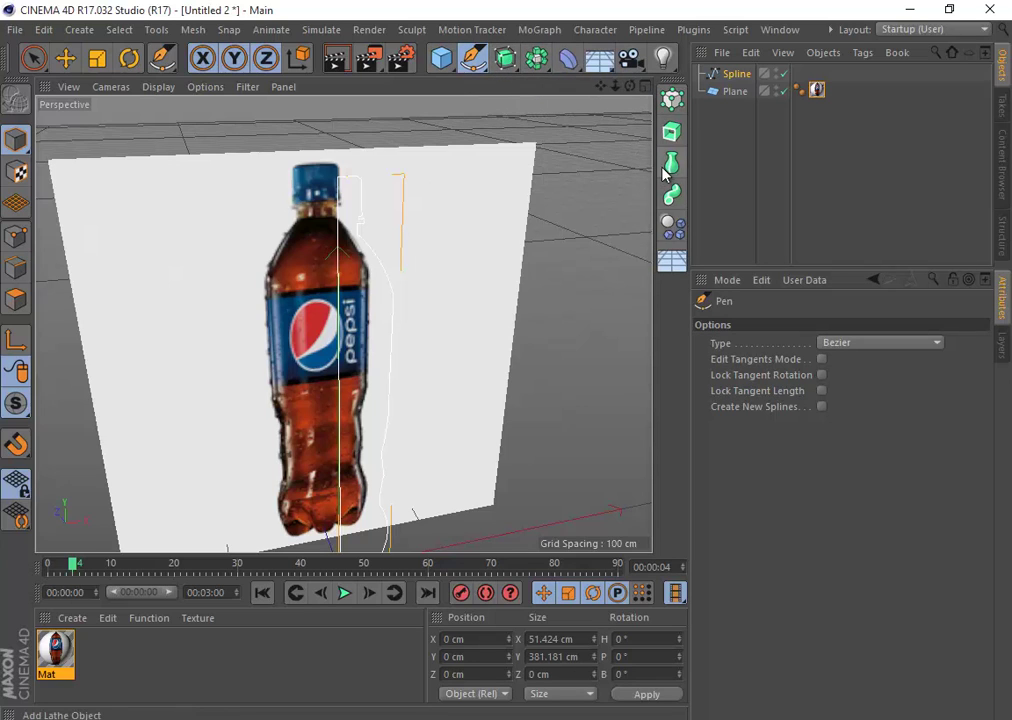
# - Add a Lathe generator to the scene
pyautogui.click(512, 68)
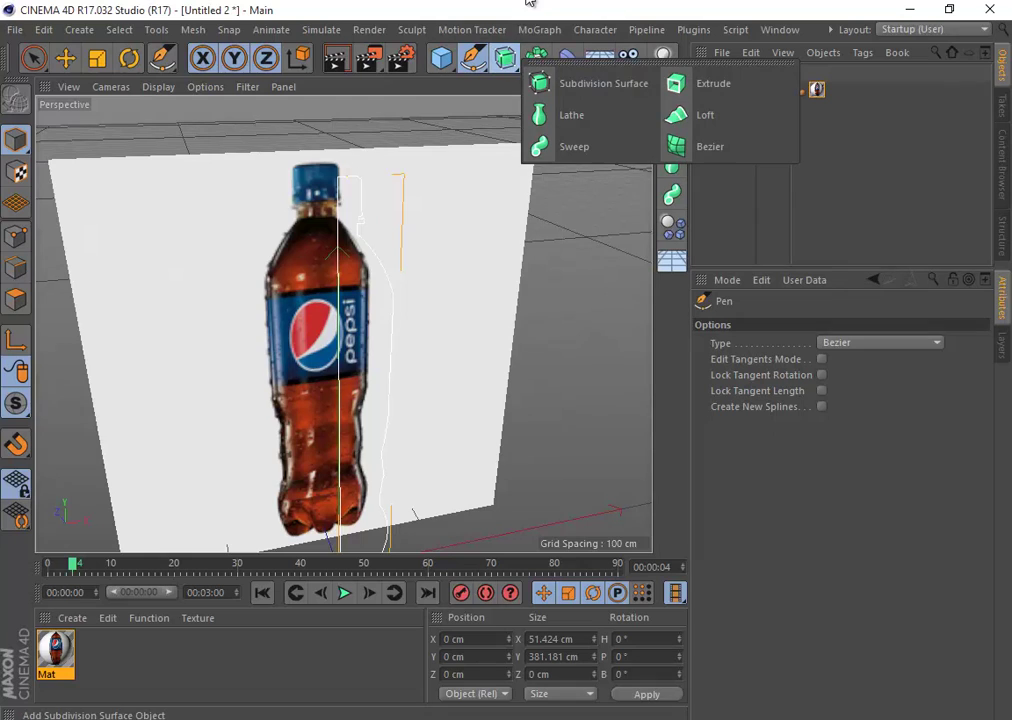
pyautogui.click(509, 72)
pyautogui.click(576, 116)
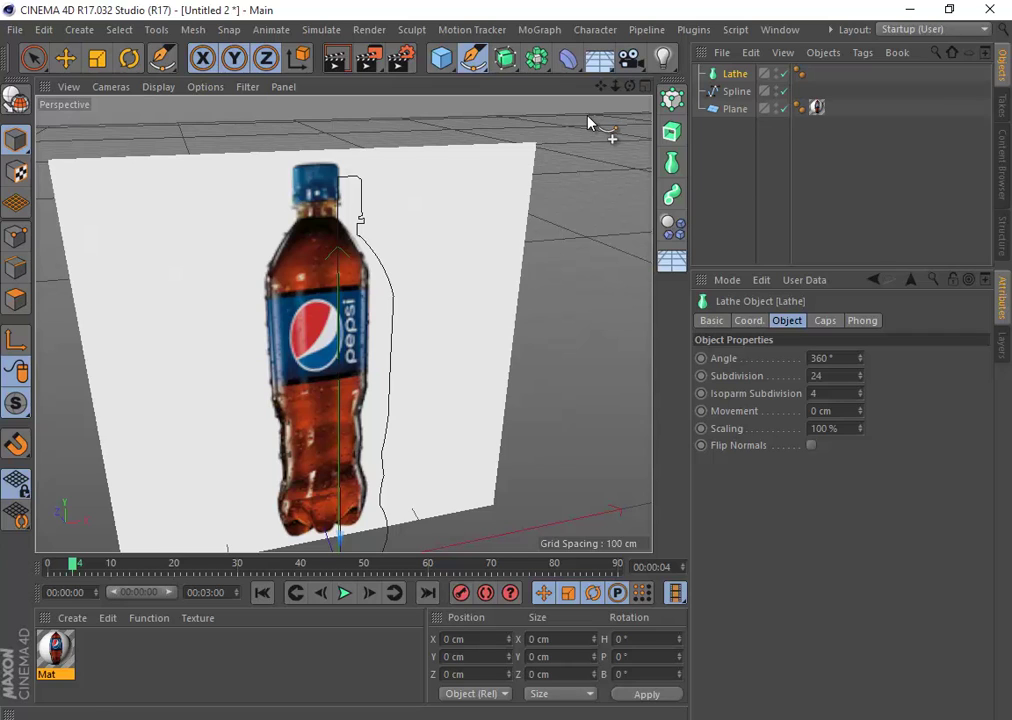
pyautogui.click(537, 60)
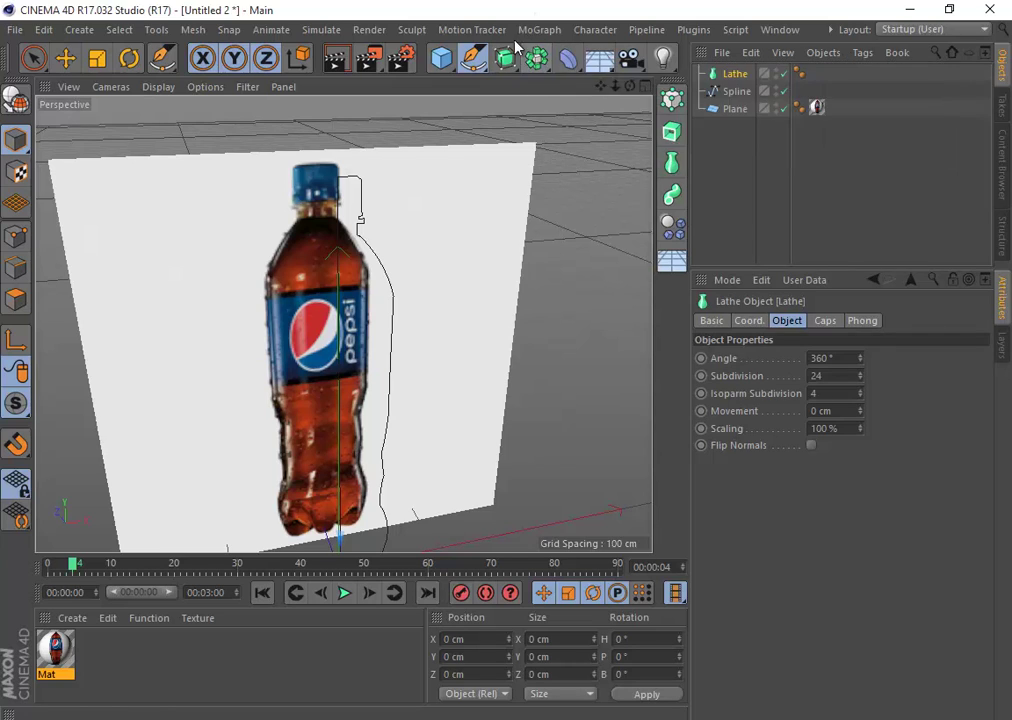
pyautogui.click(506, 58)
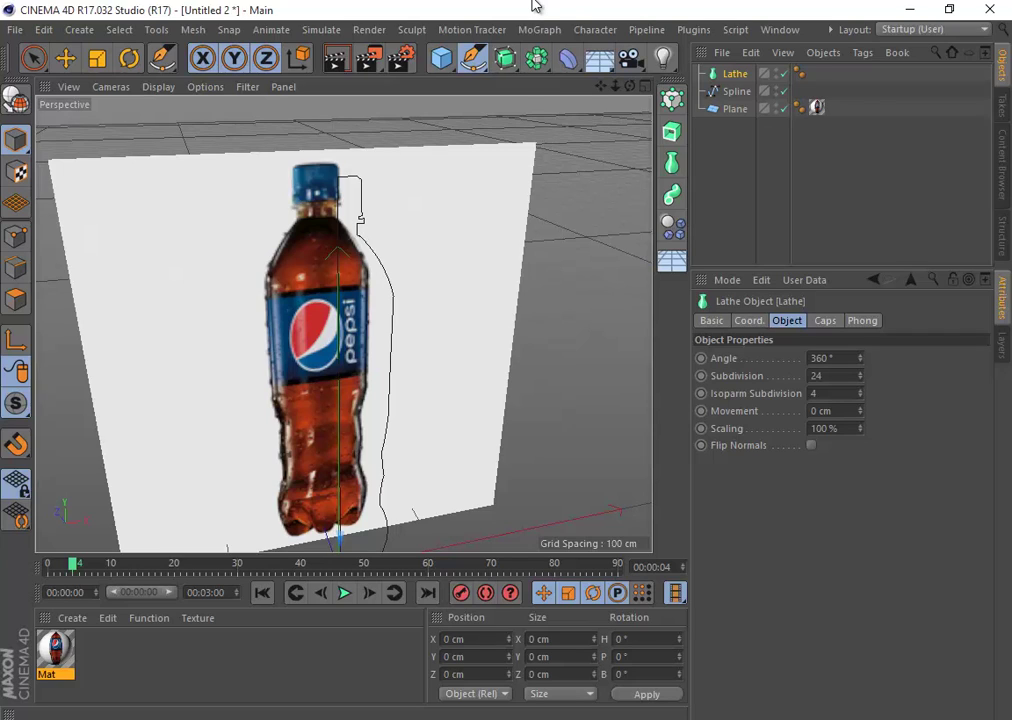
pyautogui.click(505, 58)
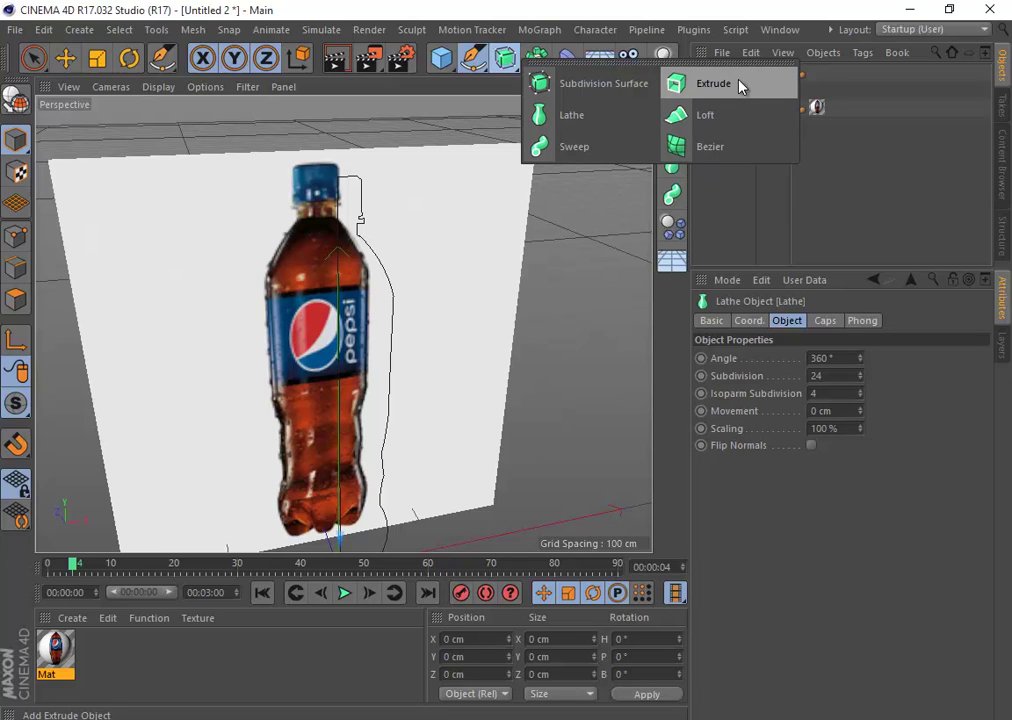
pyautogui.click(732, 190)
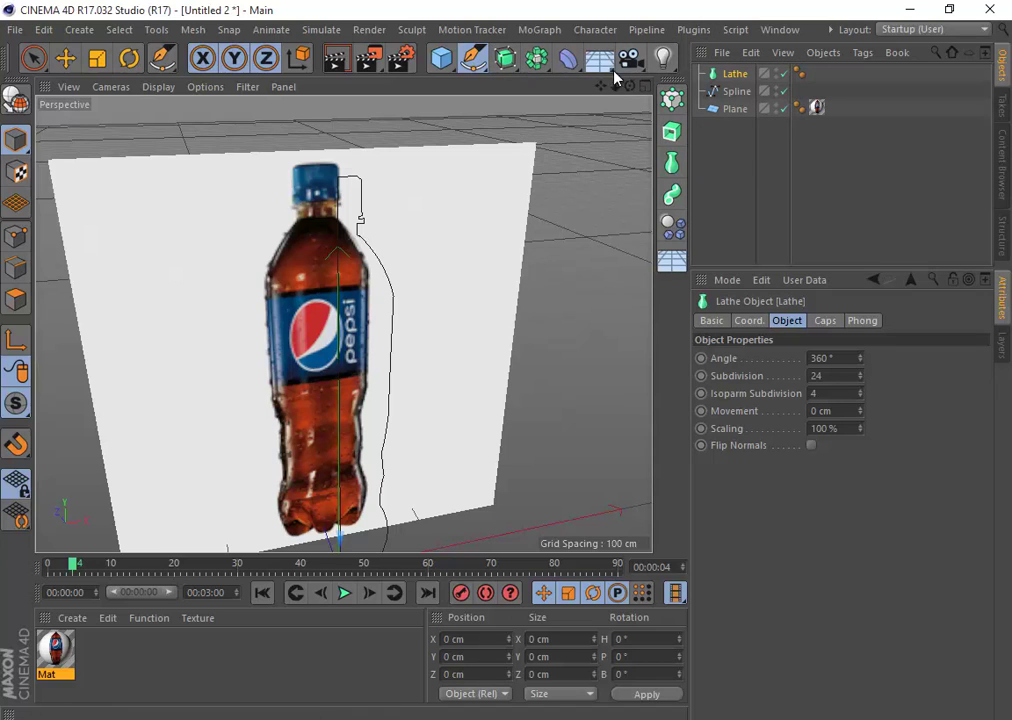
pyautogui.click(515, 62)
pyautogui.click(628, 5)
# - Make the bottle profile spline a child of the Lathe object
pyautogui.click(740, 94)
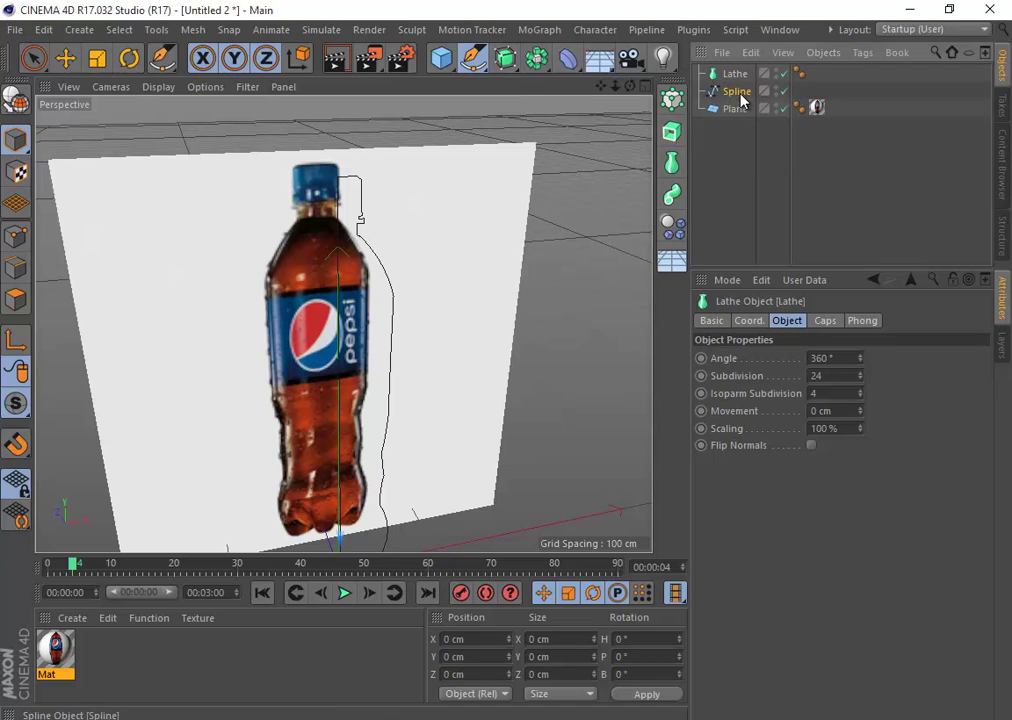
pyautogui.moveTo(737, 92); pyautogui.dragTo(737, 76)
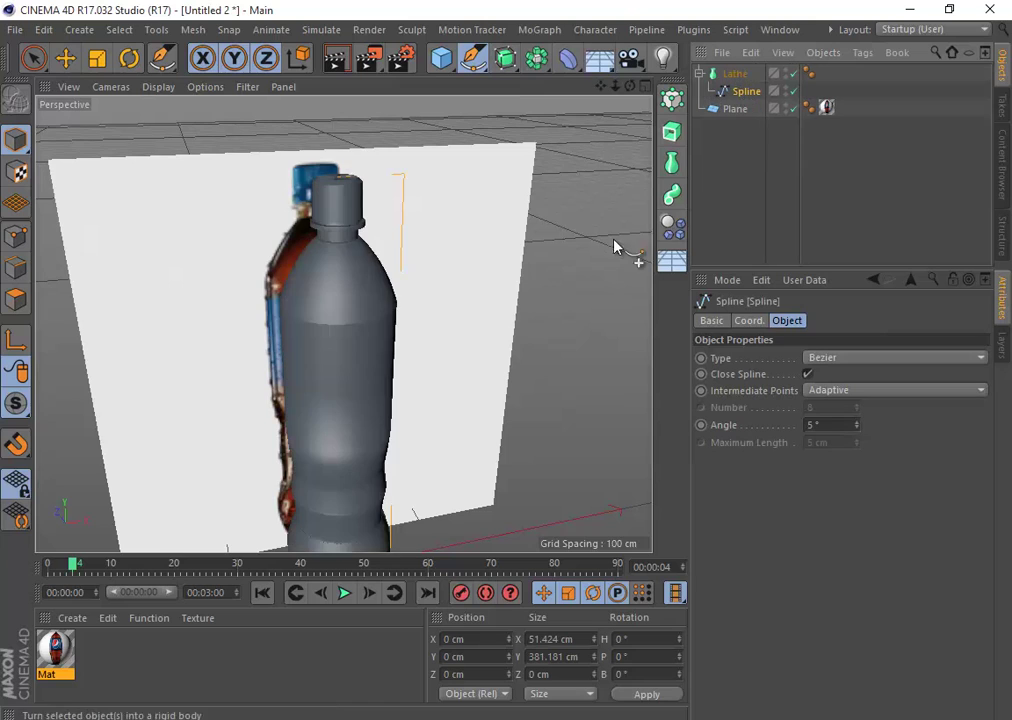
# - Inspect the lathed bottle's roundness in the top view and its lower body from several angles in the perspective view
pyautogui.middleClick(331, 380)
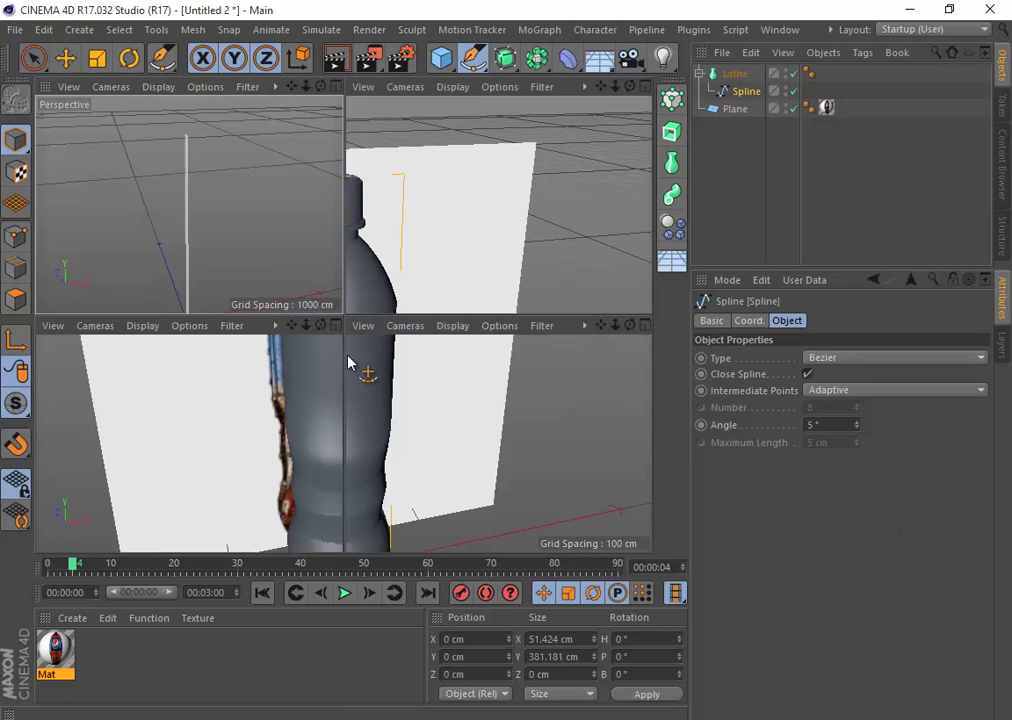
pyautogui.middleClick(434, 271)
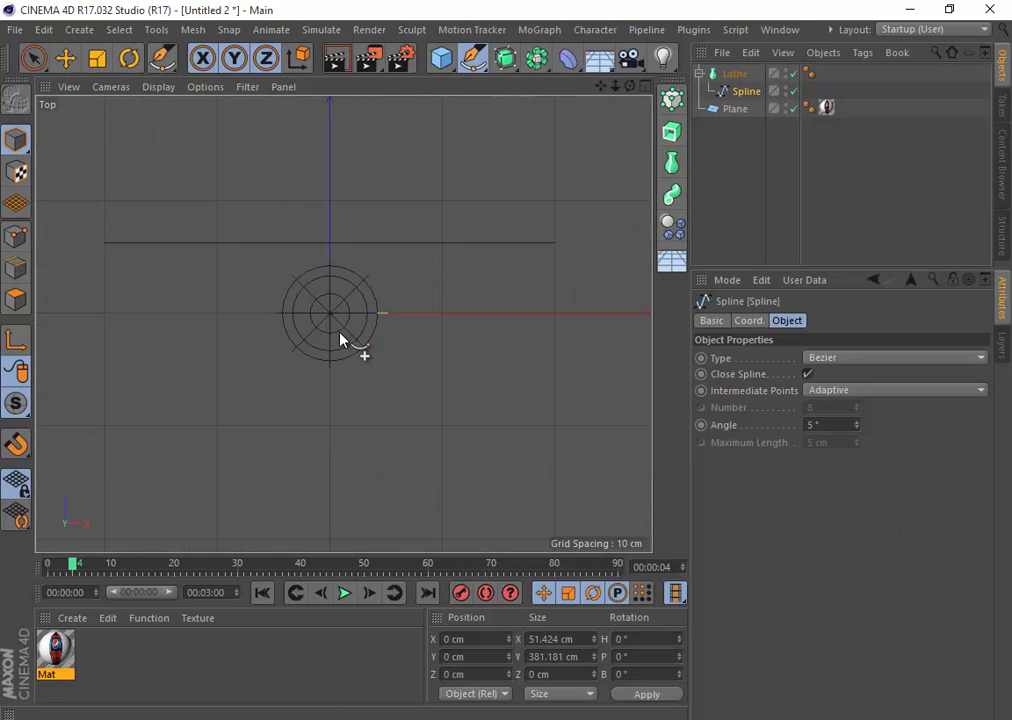
pyautogui.scroll(5, 338, 336)
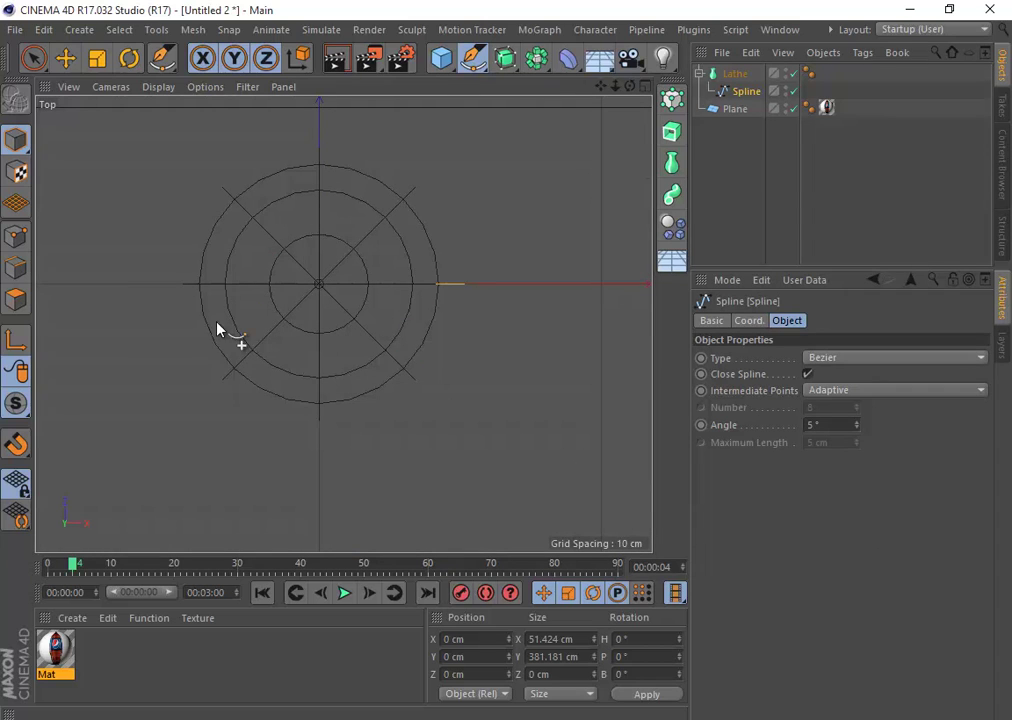
pyautogui.middleClick(258, 383)
pyautogui.scroll(2, 282, 203)
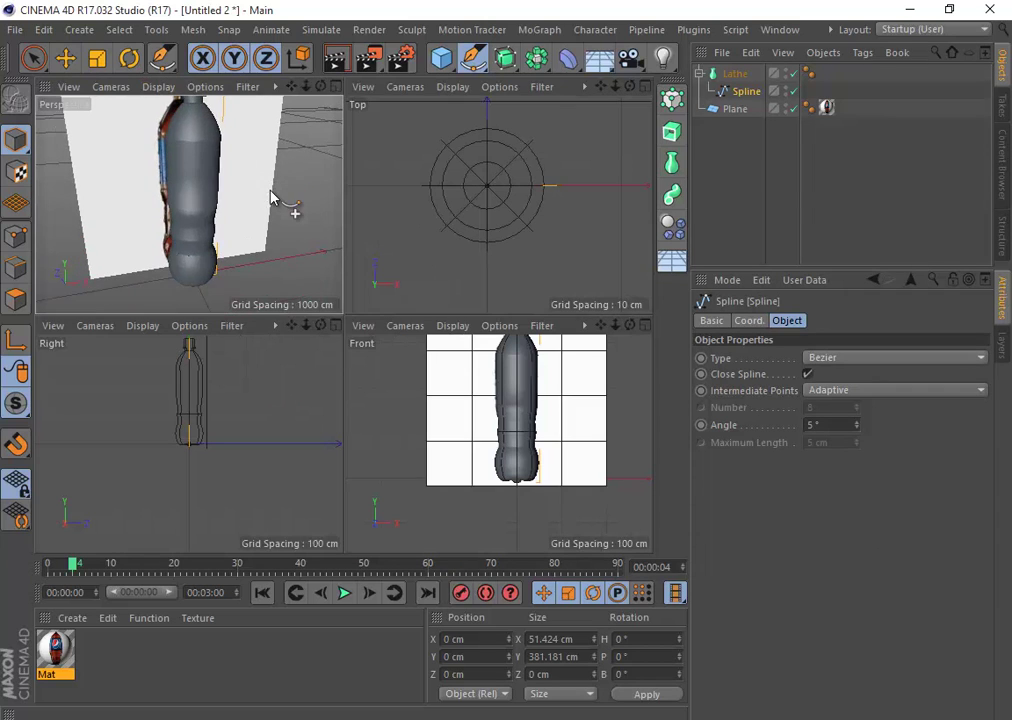
pyautogui.middleClick(287, 208)
pyautogui.keyDown('alt'); pyautogui.moveTo(310, 278); pyautogui.dragTo(282, 244); pyautogui.keyUp('alt')
pyautogui.keyDown('alt'); pyautogui.moveTo(357, 294); pyautogui.dragTo(434, 357); pyautogui.keyUp('alt')
pyautogui.keyDown('alt'); pyautogui.moveTo(316, 366); pyautogui.dragTo(338, 393); pyautogui.keyUp('alt')
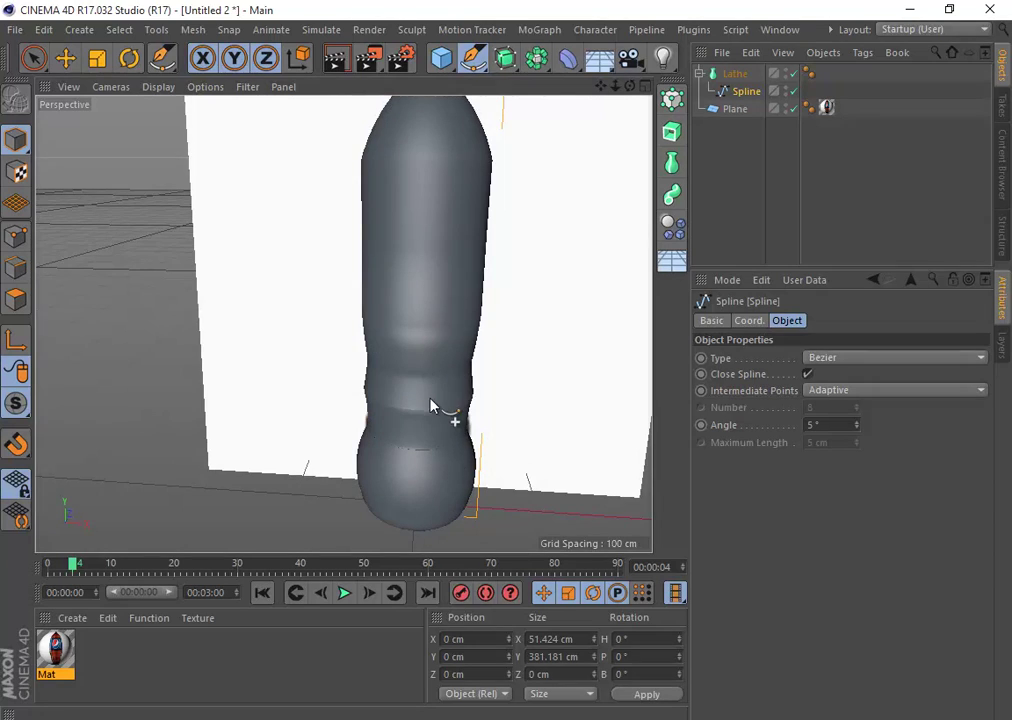
pyautogui.keyDown('alt'); pyautogui.moveTo(430, 405); pyautogui.dragTo(614, 237); pyautogui.keyUp('alt')
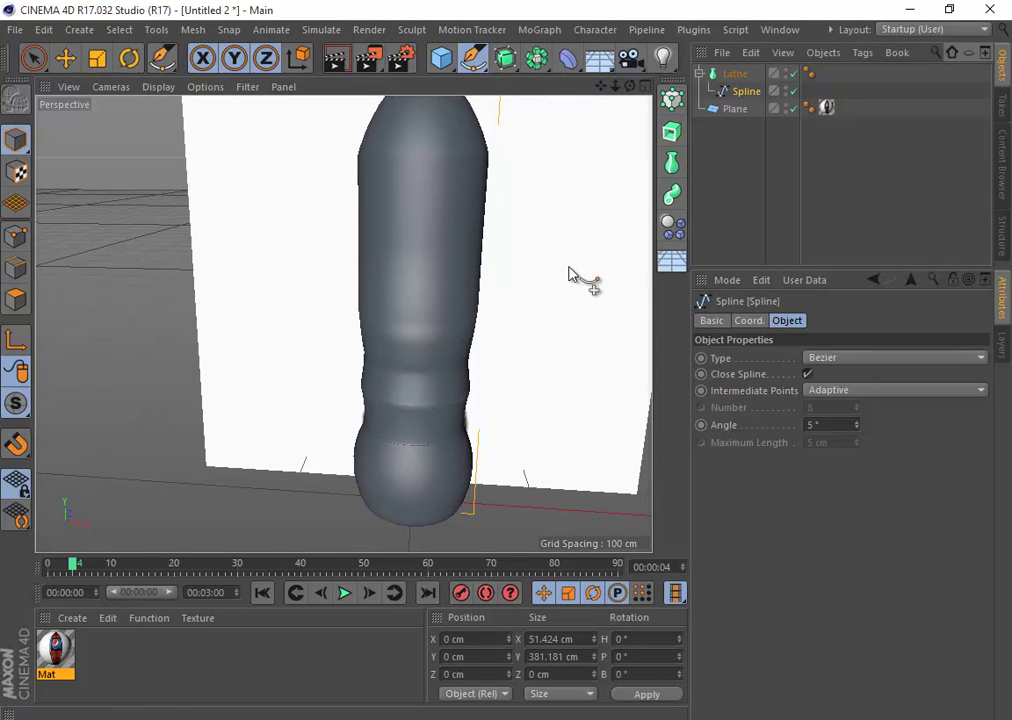
# - Switch to Point mode and select the profile spline's shoulder point with Live Selection
pyautogui.keyDown('alt'); pyautogui.moveTo(569, 274); pyautogui.dragTo(500, 388, button='middle'); pyautogui.keyUp('alt')
pyautogui.scroll(4, 416, 429)
pyautogui.keyDown('alt'); pyautogui.moveTo(294, 488); pyautogui.dragTo(330, 454); pyautogui.keyUp('alt')
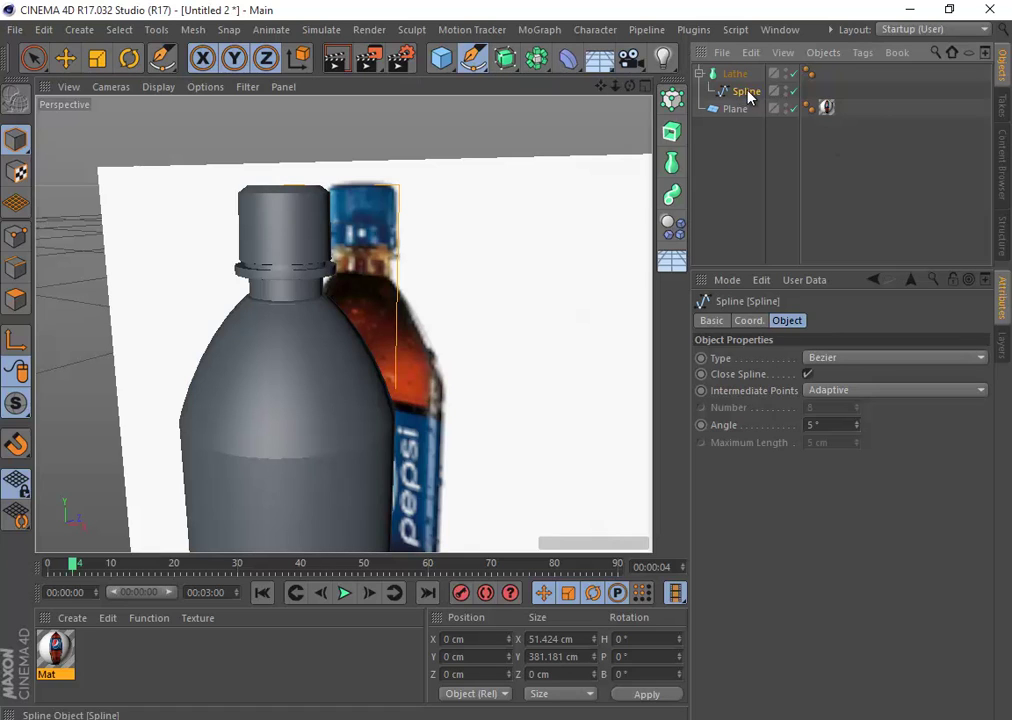
pyautogui.click(20, 235)
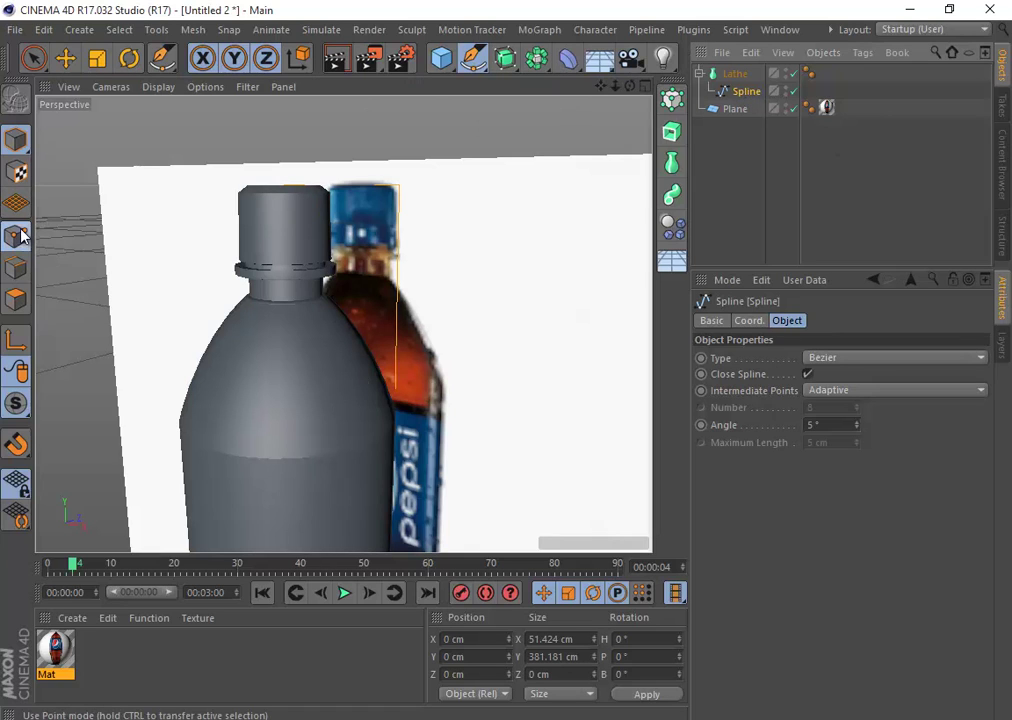
pyautogui.scroll(3, 410, 360)
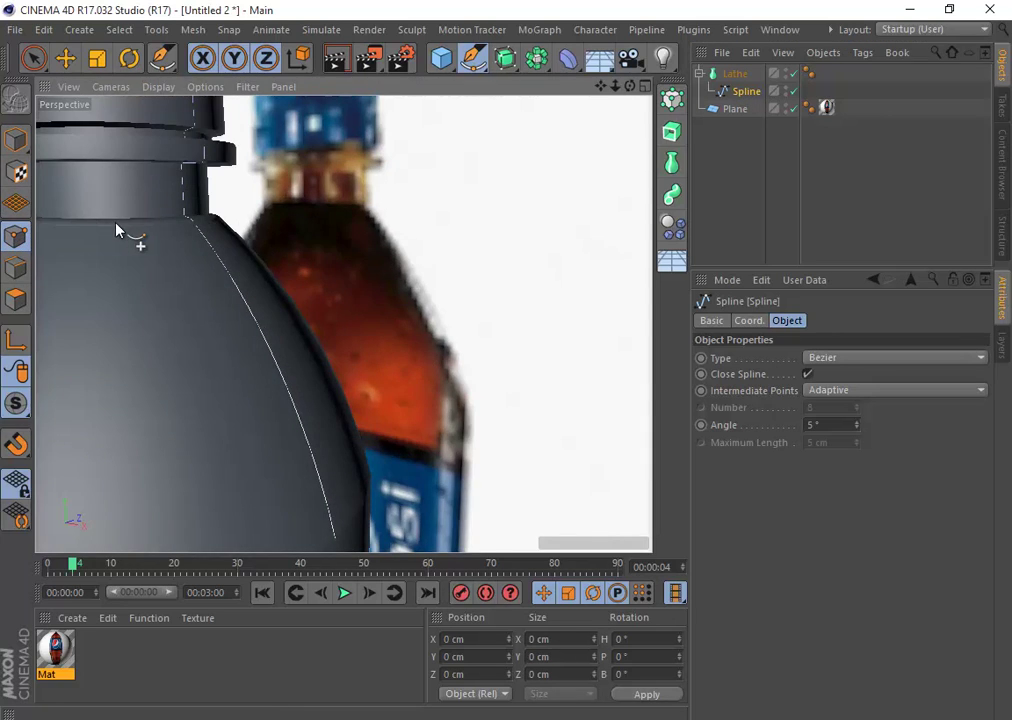
pyautogui.moveTo(116, 223)
pyautogui.keyDown('alt'); pyautogui.mouseDown(button='middle')
pyautogui.moveTo(508, 357)
pyautogui.moveTo(508, 290)
pyautogui.mouseUp(button='middle'); pyautogui.keyUp('alt')
pyautogui.moveTo(154, 222)
pyautogui.keyDown('alt'); pyautogui.mouseDown(button='middle')
pyautogui.moveTo(401, 215)
pyautogui.moveTo(446, 200)
pyautogui.mouseUp(button='middle'); pyautogui.keyUp('alt')
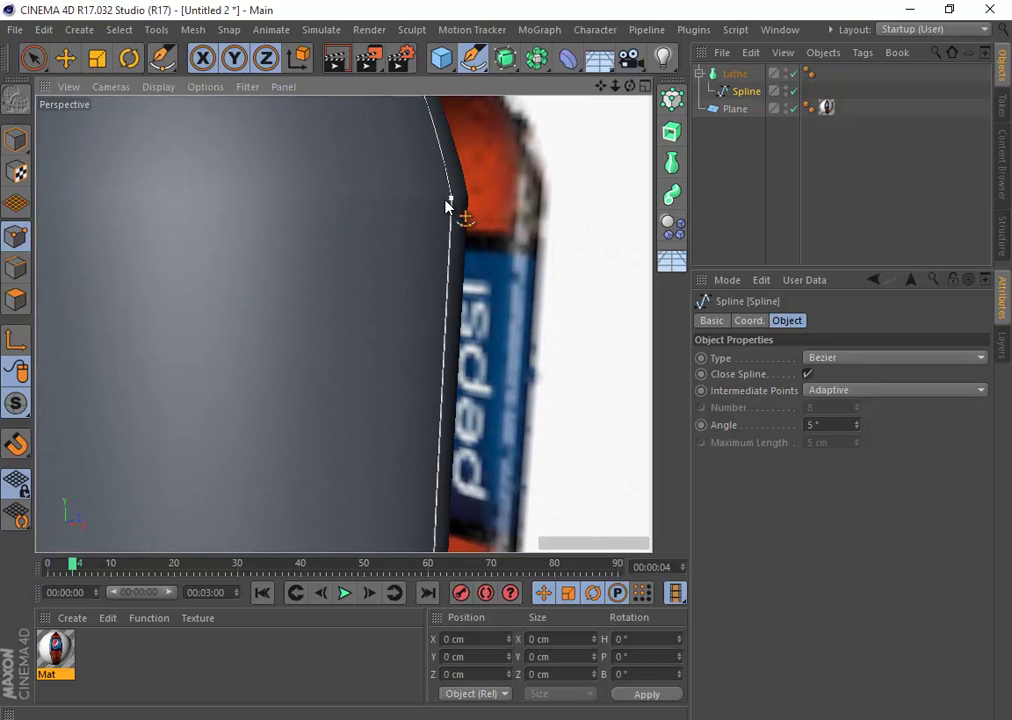
pyautogui.click(33, 57)
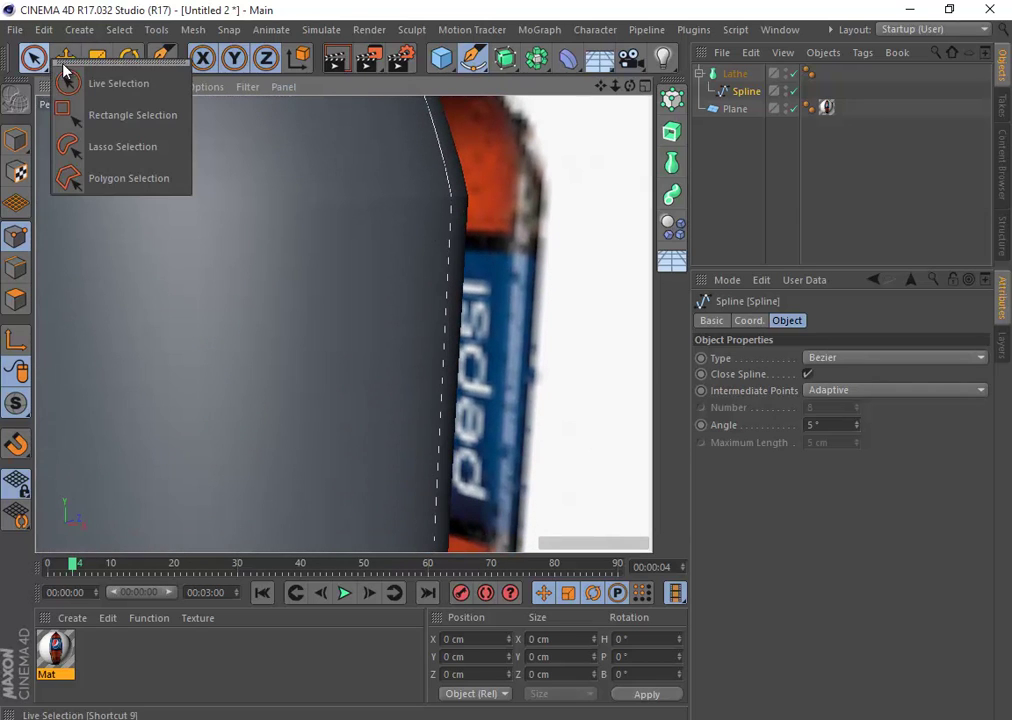
pyautogui.click(106, 83)
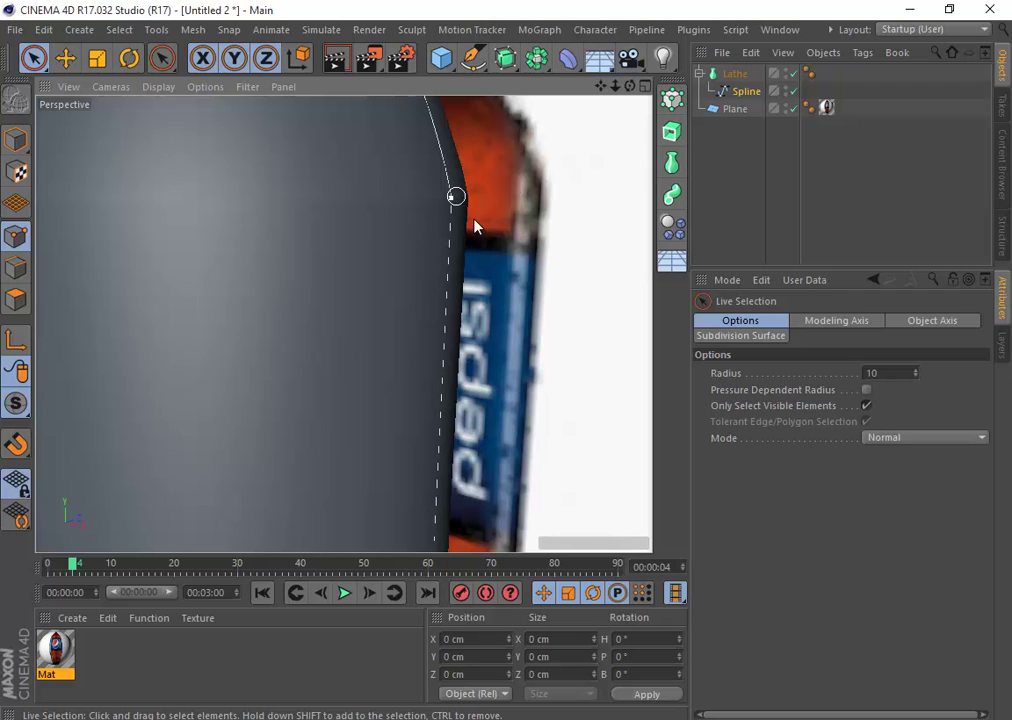
pyautogui.click(456, 200)
# - Try to reposition the spline's shoulder point and undo the change
pyautogui.scroll(-3, 409, 393)
pyautogui.scroll(-3, 391, 278)
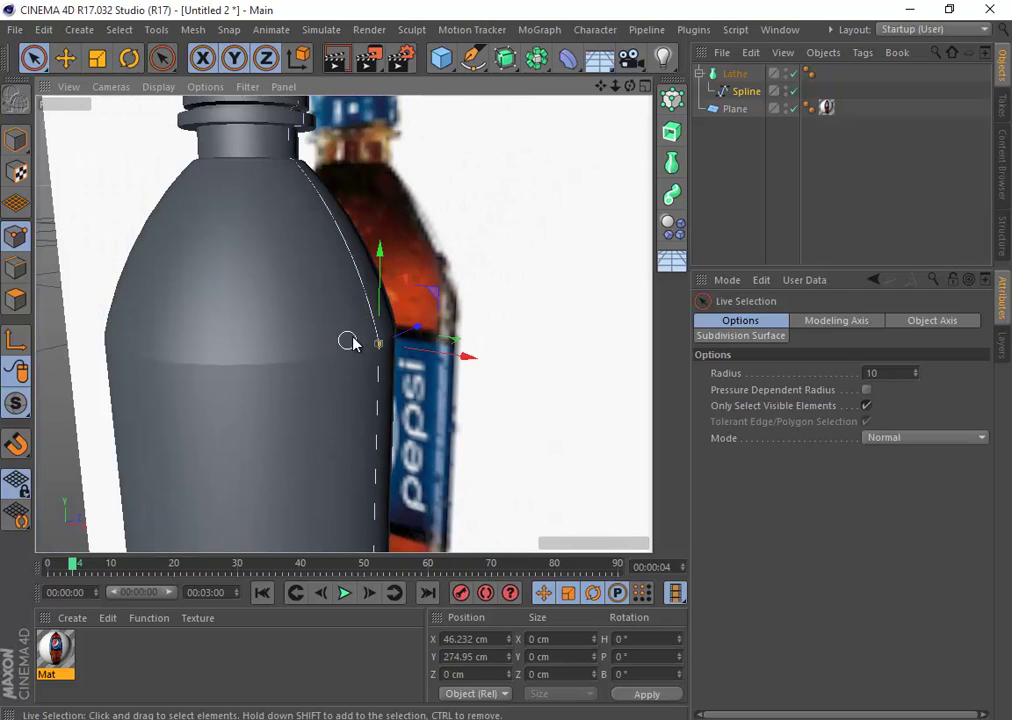
pyautogui.moveTo(373, 294); pyautogui.dragTo(346, 285)
pyautogui.hotkey('ctrl', 'z')
pyautogui.scroll(3, 376, 402)
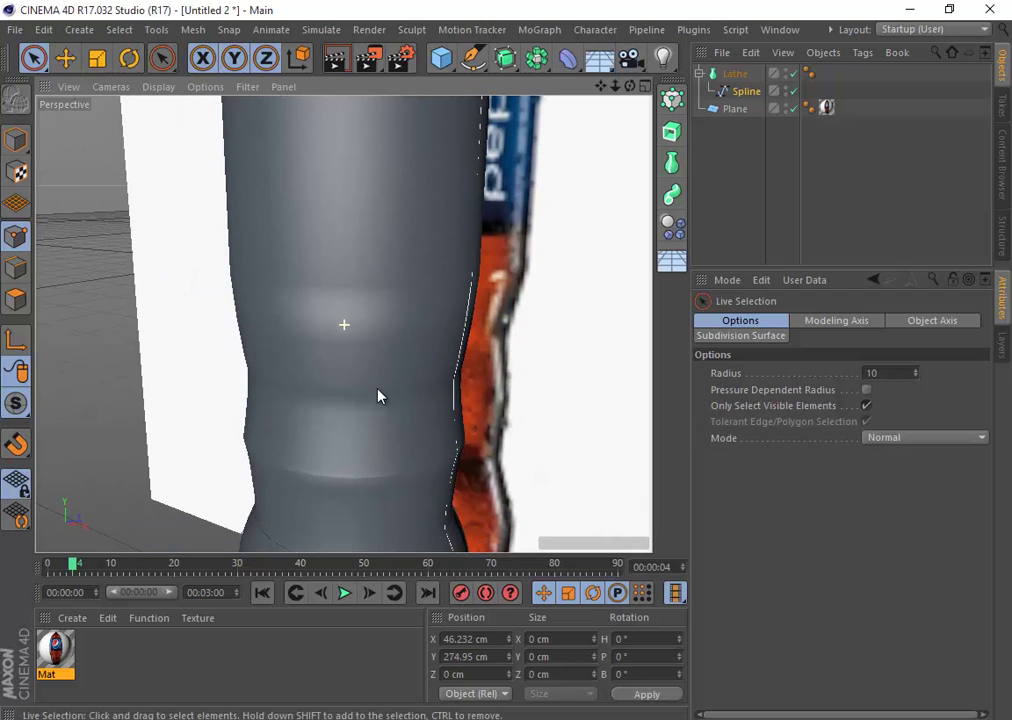
# - Select the profile point at the bottle's waist below the label and compare the bottle with the picture
pyautogui.click(453, 381)
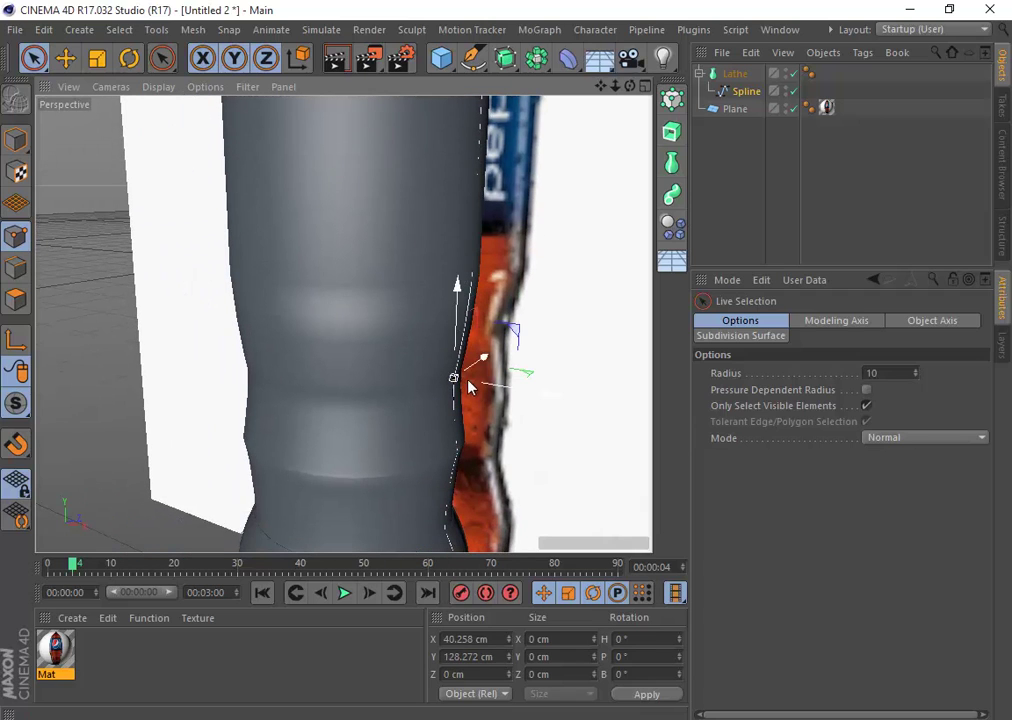
pyautogui.moveTo(488, 398)
pyautogui.mouseDown()
pyautogui.moveTo(445, 393)
pyautogui.moveTo(502, 420)
pyautogui.moveTo(472, 425)
pyautogui.moveTo(581, 454)
pyautogui.moveTo(492, 420)
pyautogui.mouseUp()
pyautogui.scroll(-2, 385, 422)
pyautogui.scroll(-5, 387, 418)
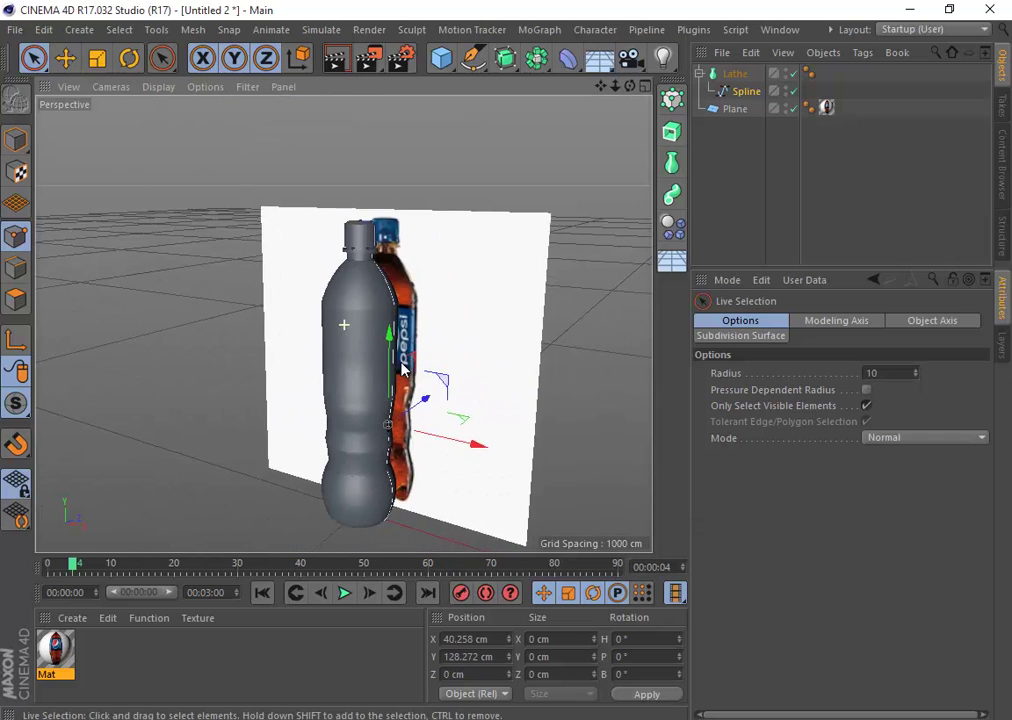
pyautogui.scroll(8, 340, 330)
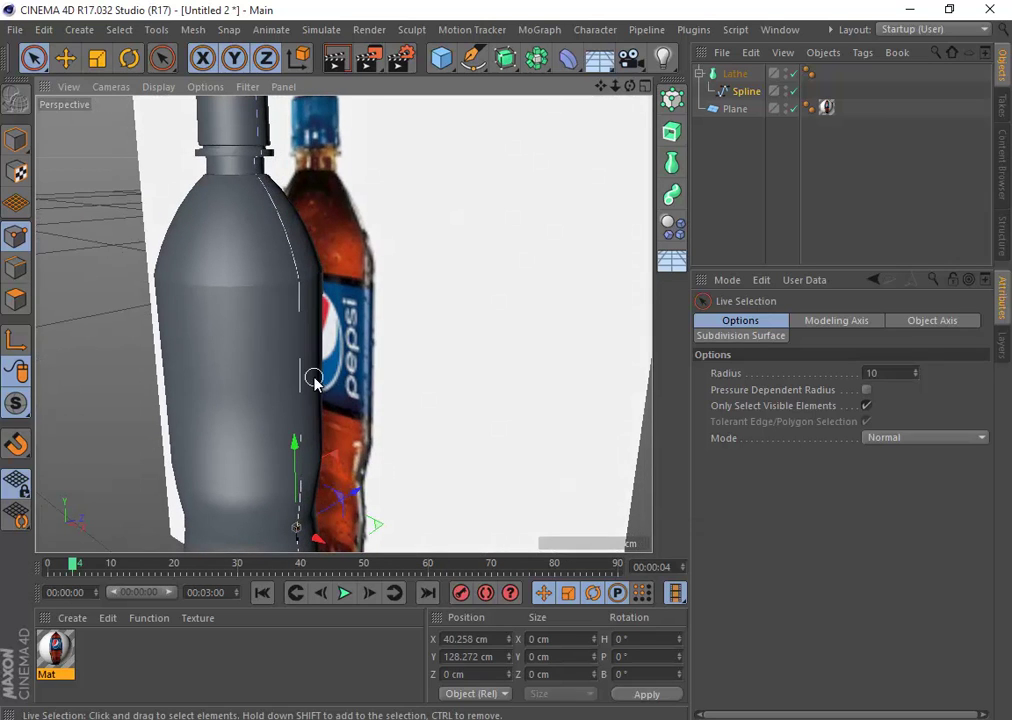
# - Smooth the profile spline around the bottle's shoulder with the Spline Smooth brush at radius 30
pyautogui.click(473, 57)
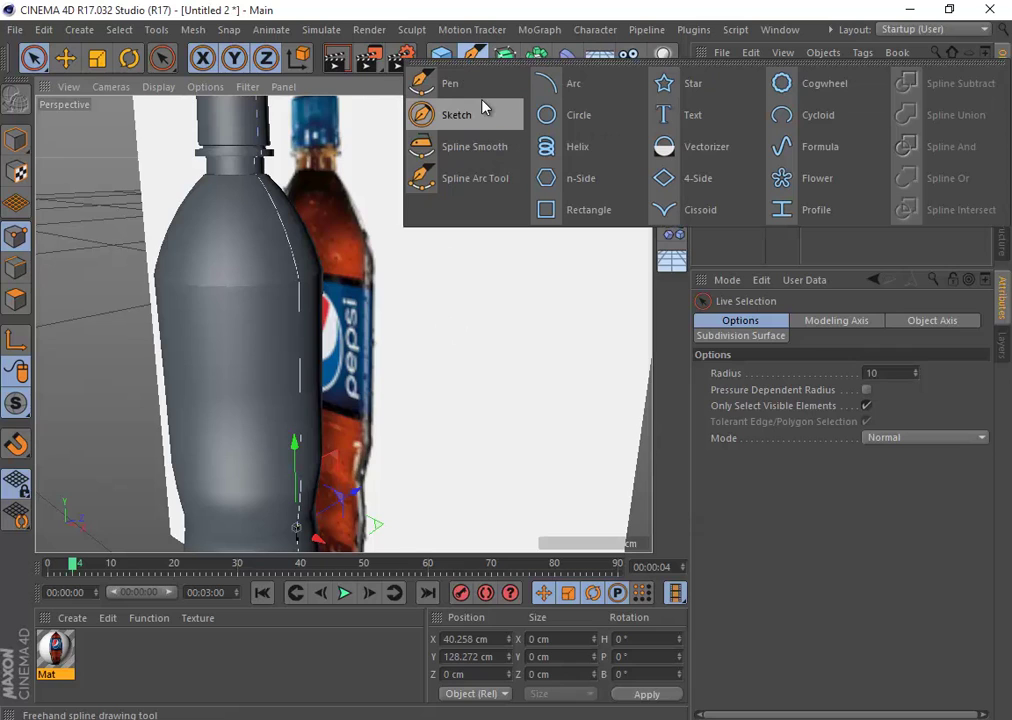
pyautogui.click(477, 148)
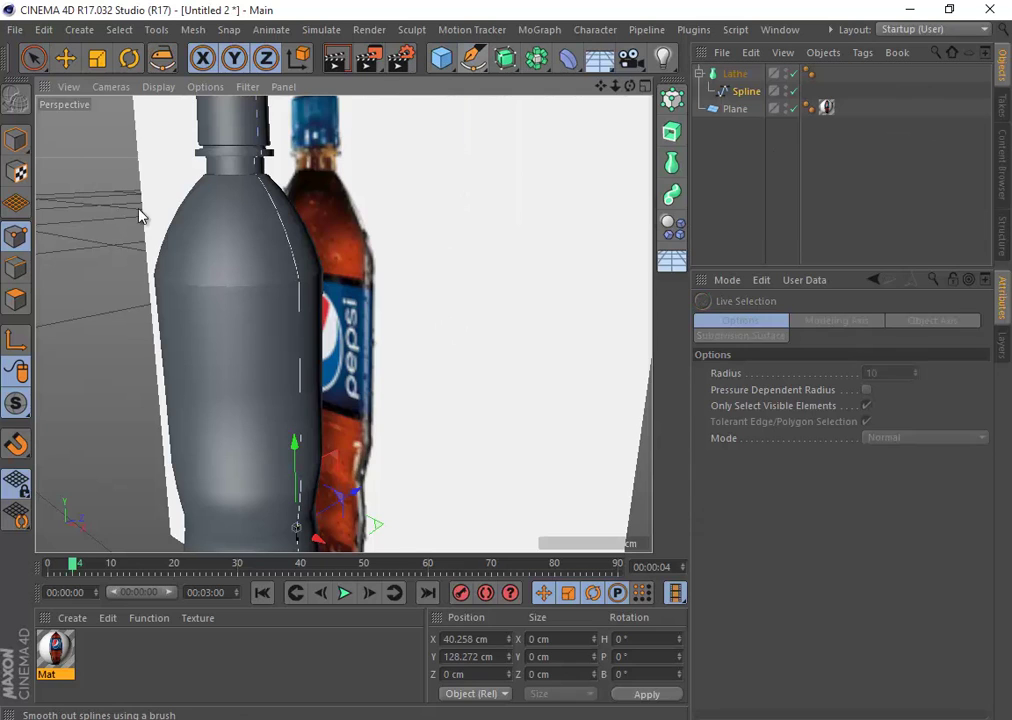
pyautogui.scroll(3, 292, 290)
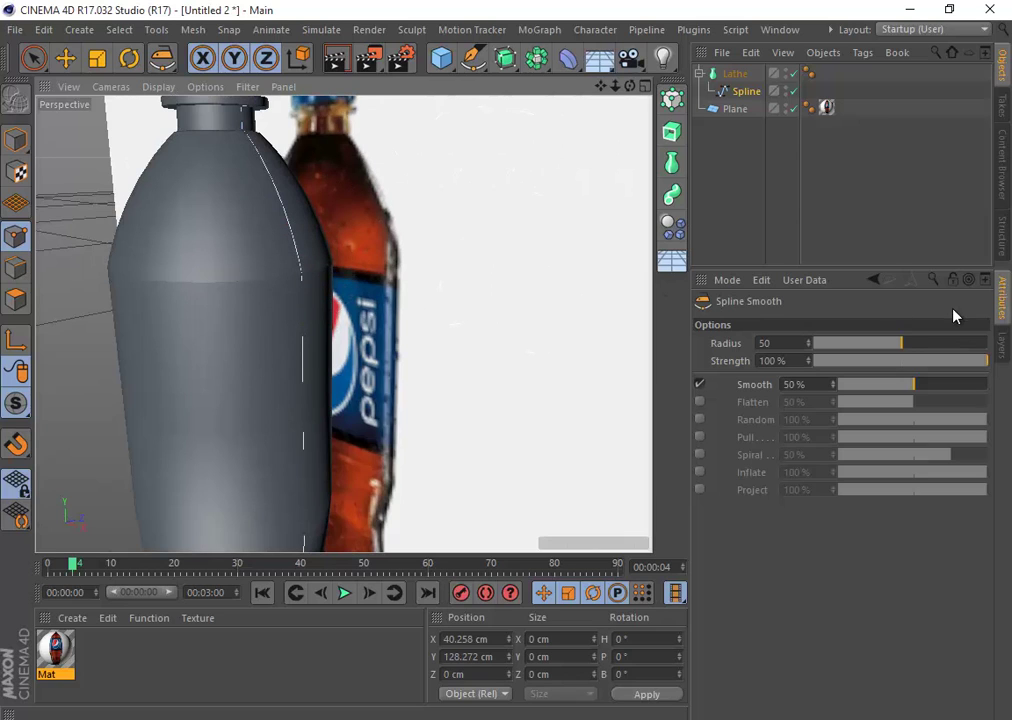
pyautogui.moveTo(892, 343); pyautogui.dragTo(867, 344)
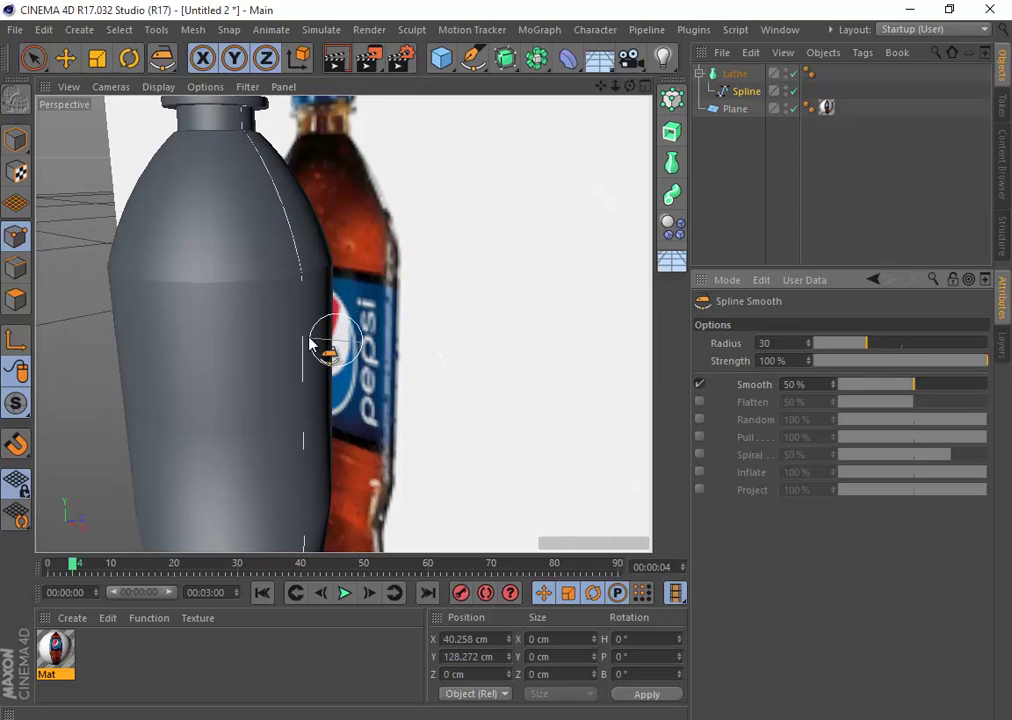
pyautogui.scroll(2, 285, 300)
pyautogui.moveTo(328, 267); pyautogui.dragTo(314, 360)
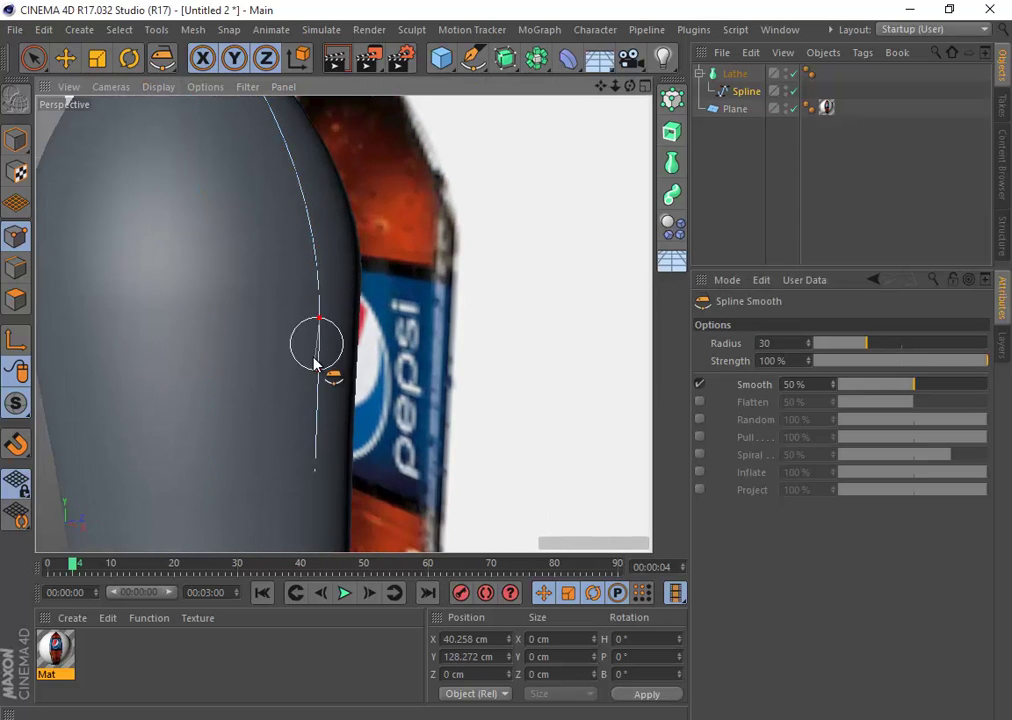
# - Apply Soft Interpolation to the selected profile point at the bottle's waist
pyautogui.scroll(-3, 311, 361)
pyautogui.keyDown('alt'); pyautogui.moveTo(344, 325); pyautogui.dragTo(368, 169, button='middle'); pyautogui.keyUp('alt')
pyautogui.scroll(3, 335, 160)
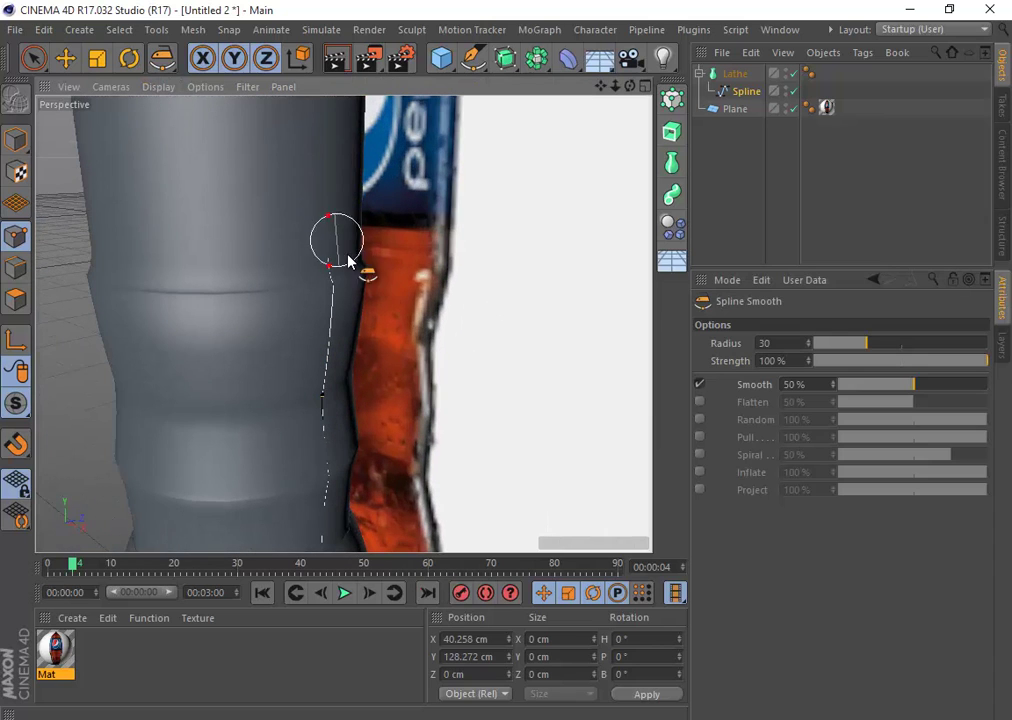
pyautogui.keyDown('alt'); pyautogui.moveTo(387, 323); pyautogui.dragTo(385, 286, button='middle'); pyautogui.keyUp('alt')
pyautogui.scroll(3, 322, 369)
pyautogui.keyDown('alt'); pyautogui.moveTo(339, 349); pyautogui.dragTo(374, 346); pyautogui.keyUp('alt')
pyautogui.rightClick(331, 341)
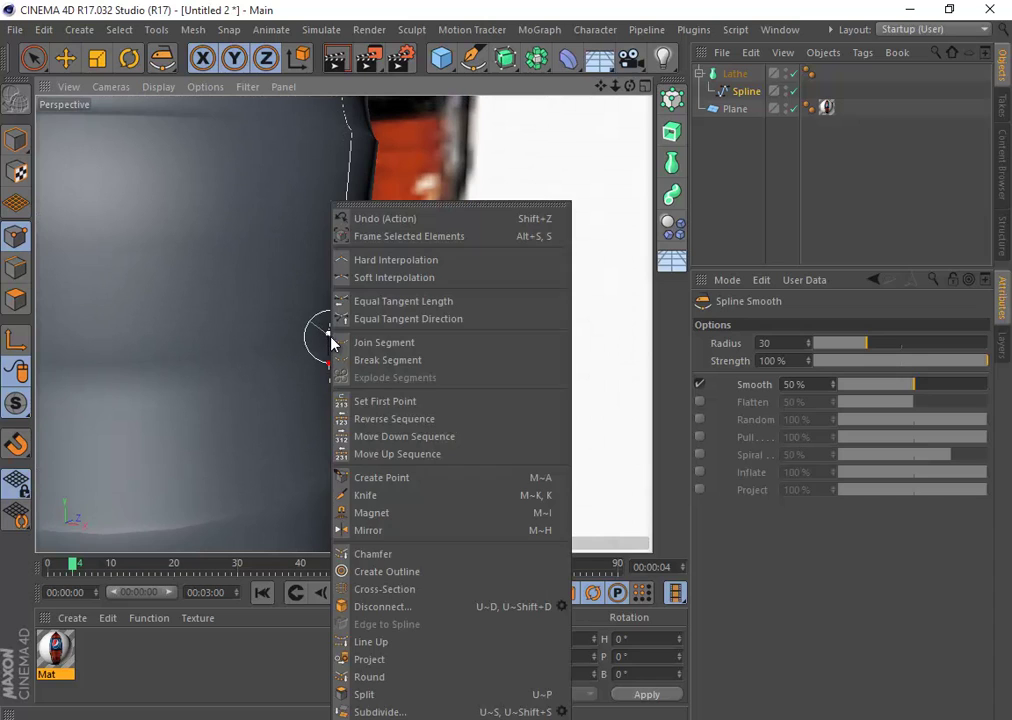
pyautogui.click(440, 277)
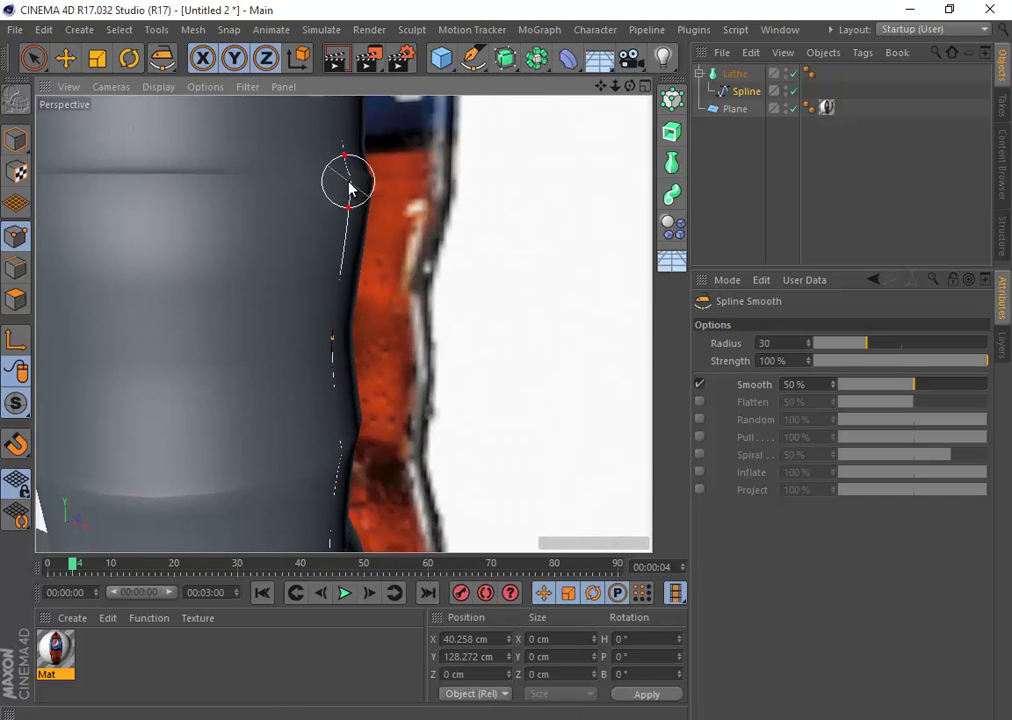
pyautogui.rightClick(348, 180)
pyautogui.click(443, 258)
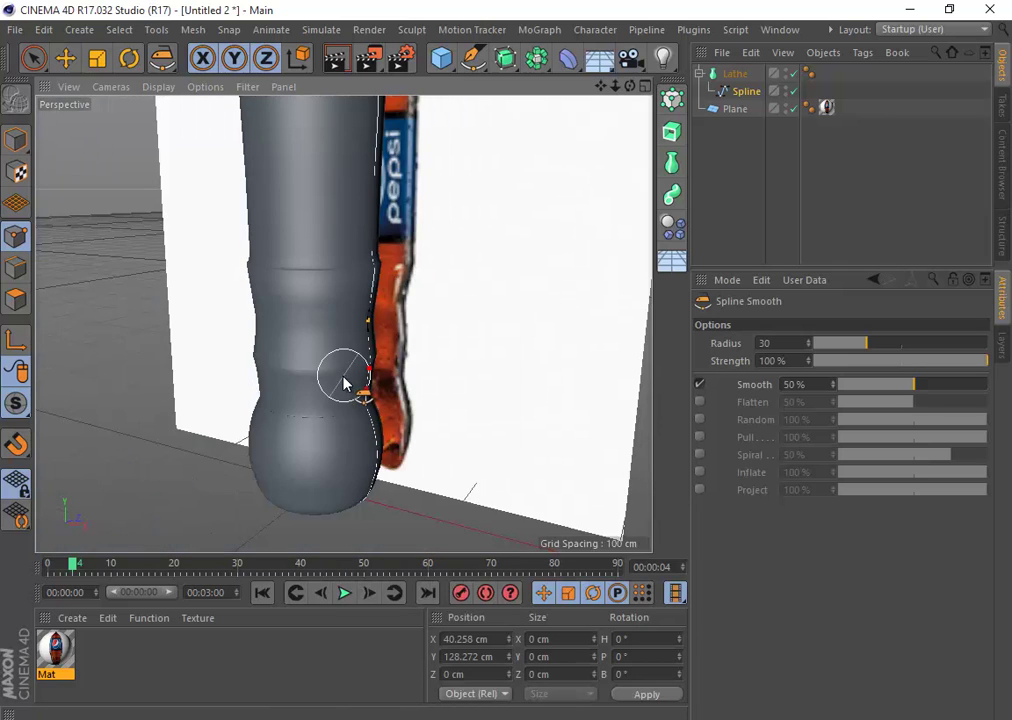
# - Brush over the profile spline near the label's lower edge with Spline Smooth to even out the crease
pyautogui.moveTo(396, 168); pyautogui.dragTo(392, 202)
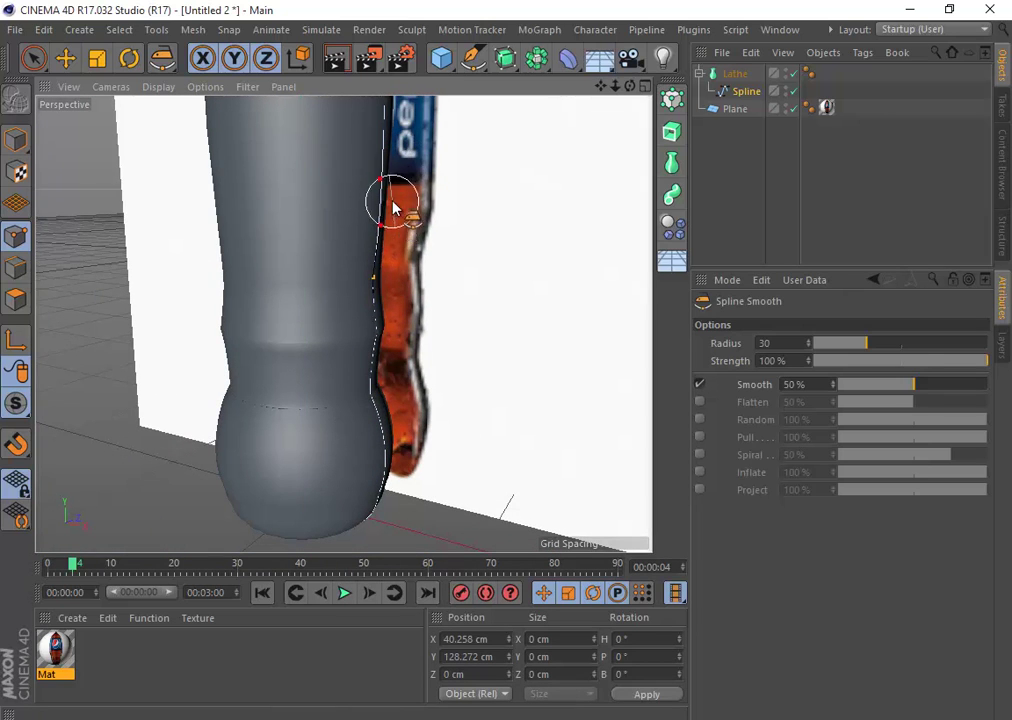
pyautogui.moveTo(399, 286)
pyautogui.keyDown('alt'); pyautogui.mouseDown(button='middle')
pyautogui.moveTo(402, 364)
pyautogui.moveTo(430, 465)
pyautogui.mouseUp(button='middle'); pyautogui.keyUp('alt')
pyautogui.keyDown('alt'); pyautogui.moveTo(430, 465); pyautogui.dragTo(420, 391, button='right'); pyautogui.keyUp('alt')
pyautogui.keyDown('alt'); pyautogui.moveTo(427, 393); pyautogui.dragTo(433, 142, button='middle'); pyautogui.keyUp('alt')
pyautogui.moveTo(440, 142)
pyautogui.keyDown('alt'); pyautogui.mouseDown()
pyautogui.moveTo(239, 328)
pyautogui.moveTo(305, 361)
pyautogui.moveTo(316, 296)
pyautogui.moveTo(447, 366)
pyautogui.moveTo(424, 250)
pyautogui.mouseUp(); pyautogui.keyUp('alt')
pyautogui.scroll(3, 424, 250)
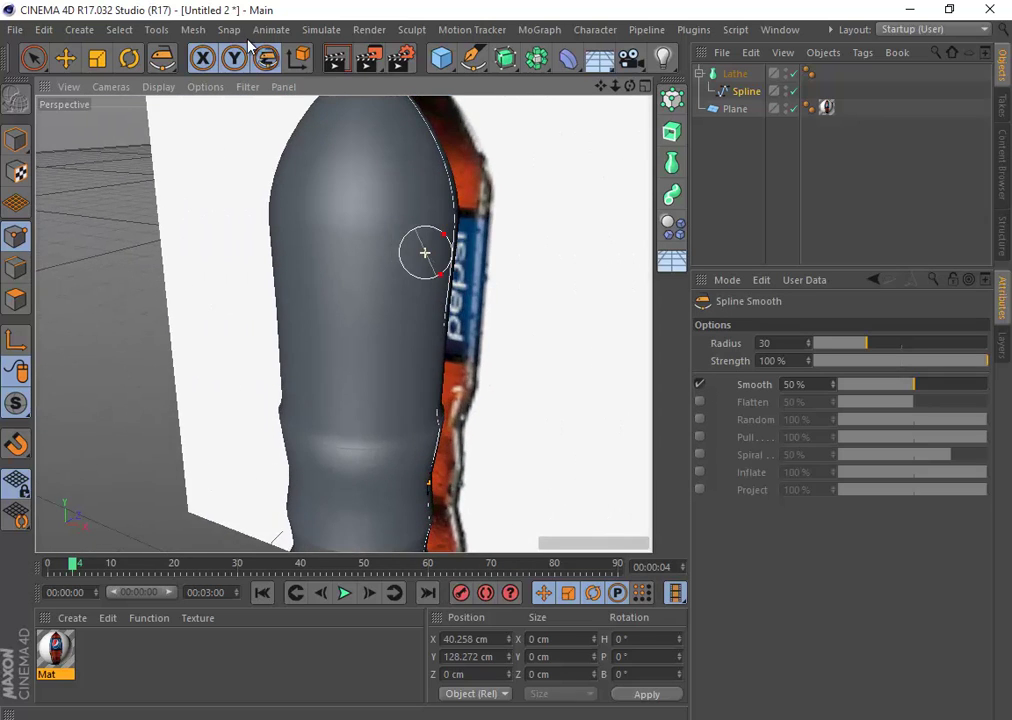
# - Select the smoothed shoulder point of the profile spline with Live Selection
pyautogui.click(64, 56)
pyautogui.click(32, 57)
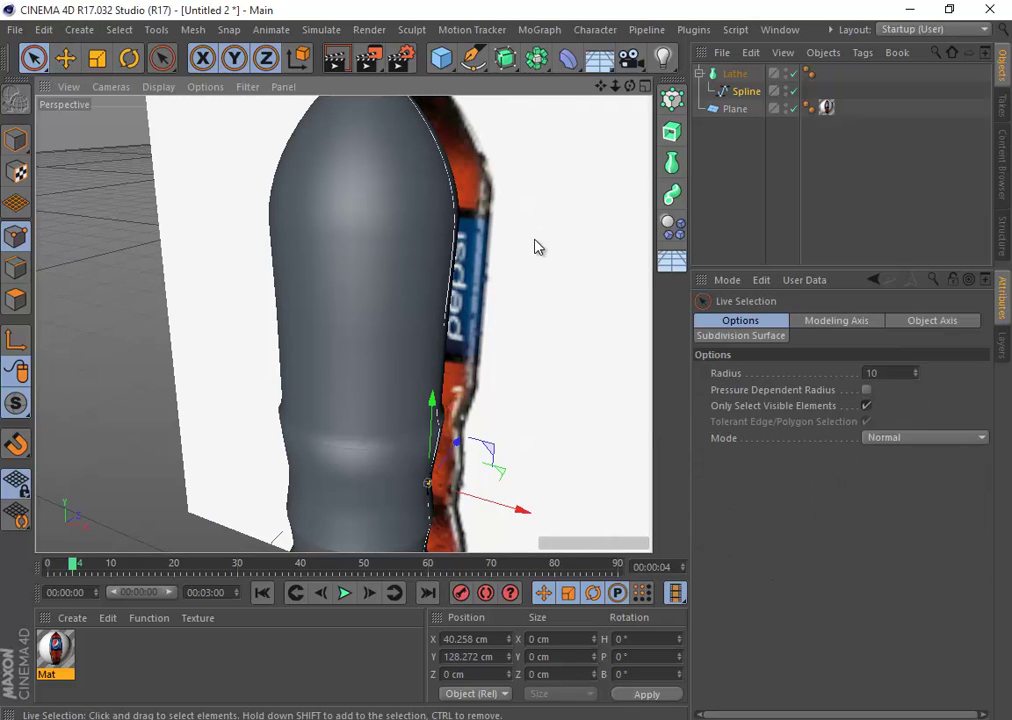
pyautogui.click(479, 225)
pyautogui.moveTo(481, 230); pyautogui.dragTo(499, 236)
pyautogui.scroll(-4, 456, 314)
pyautogui.keyDown('alt'); pyautogui.moveTo(454, 318); pyautogui.dragTo(427, 400); pyautogui.keyUp('alt')
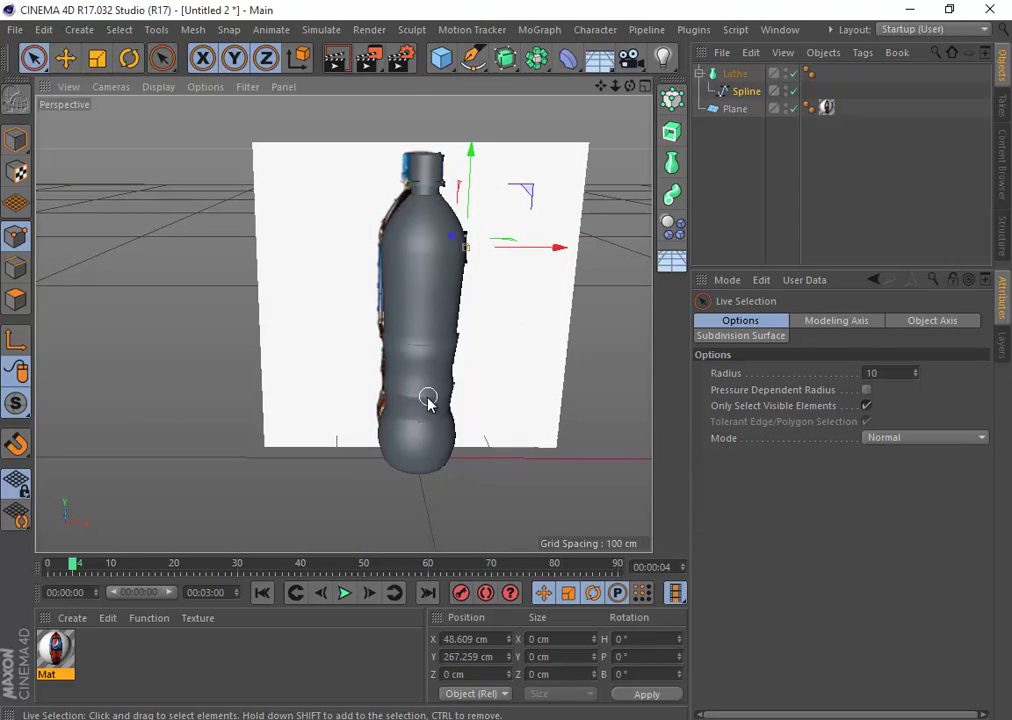
# - Round off the neck ring's sharp profile below the cap with the Spline Smooth brush
pyautogui.scroll(3, 428, 398)
pyautogui.keyDown('alt'); pyautogui.moveTo(594, 227); pyautogui.dragTo(438, 456, button='middle'); pyautogui.keyUp('alt')
pyautogui.scroll(3, 355, 395)
pyautogui.keyDown('alt'); pyautogui.moveTo(355, 395); pyautogui.dragTo(296, 321); pyautogui.keyUp('alt')
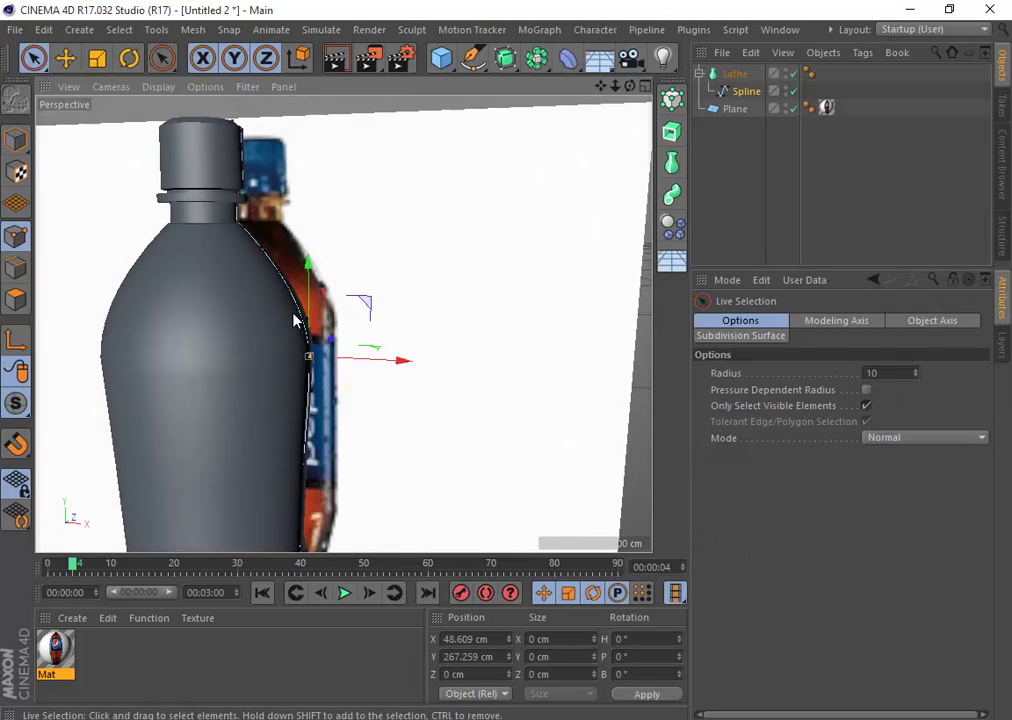
pyautogui.keyDown('alt'); pyautogui.moveTo(296, 321); pyautogui.dragTo(350, 370, button='middle'); pyautogui.keyUp('alt')
pyautogui.scroll(10, 328, 310)
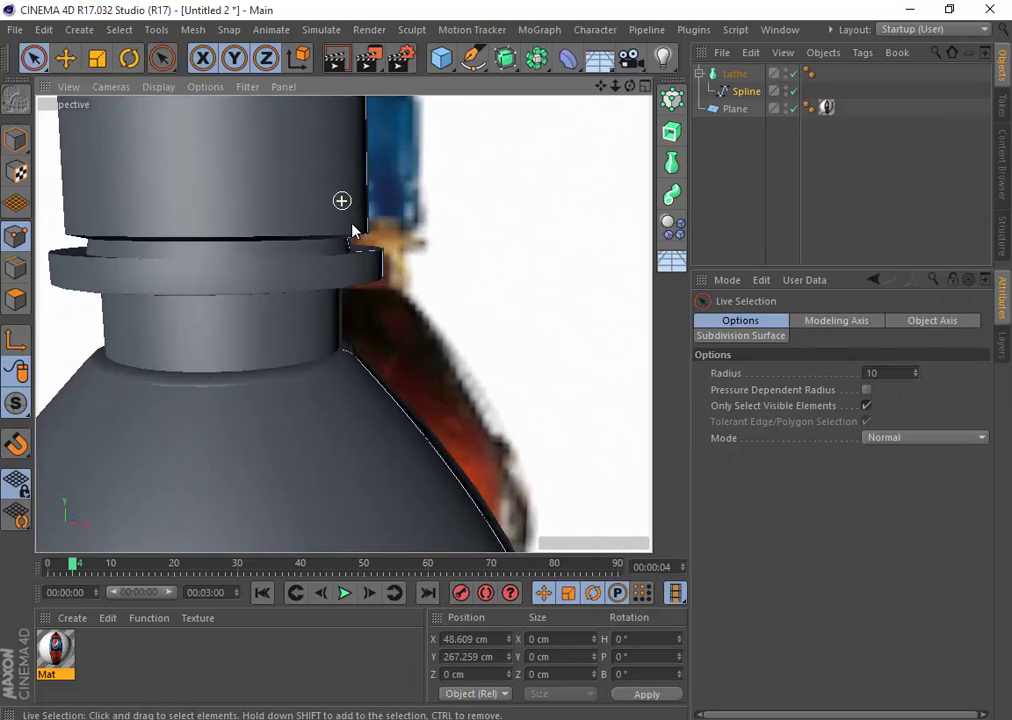
pyautogui.keyDown('alt'); pyautogui.moveTo(405, 280); pyautogui.dragTo(413, 272); pyautogui.keyUp('alt')
pyautogui.click(505, 58)
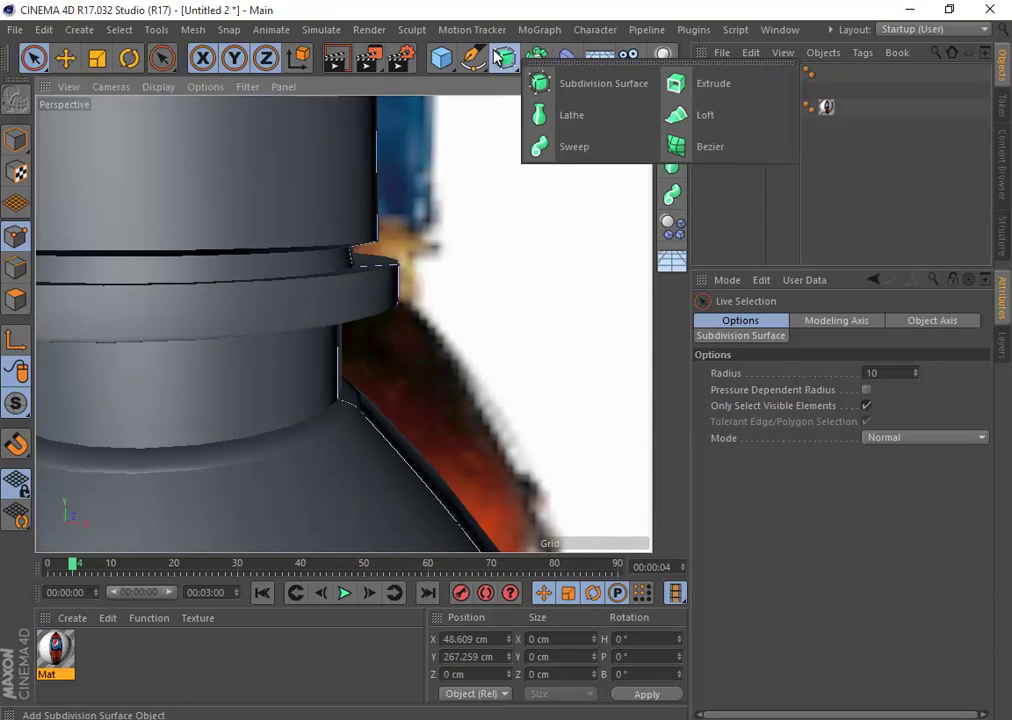
pyautogui.click(473, 58)
pyautogui.click(494, 148)
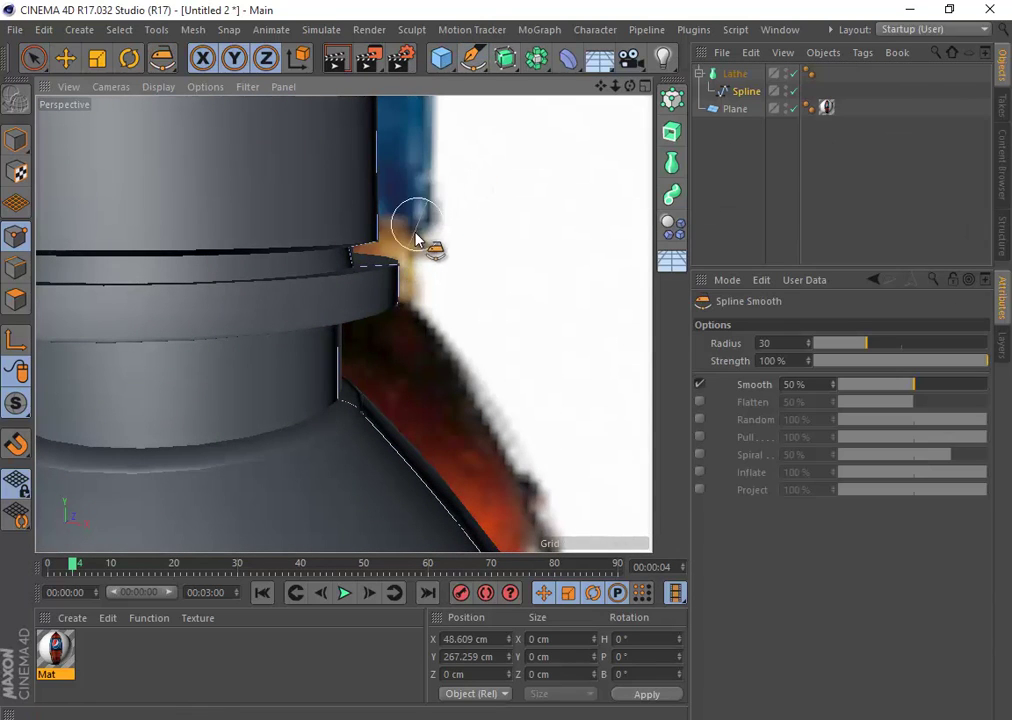
pyautogui.moveTo(413, 271); pyautogui.dragTo(418, 274)
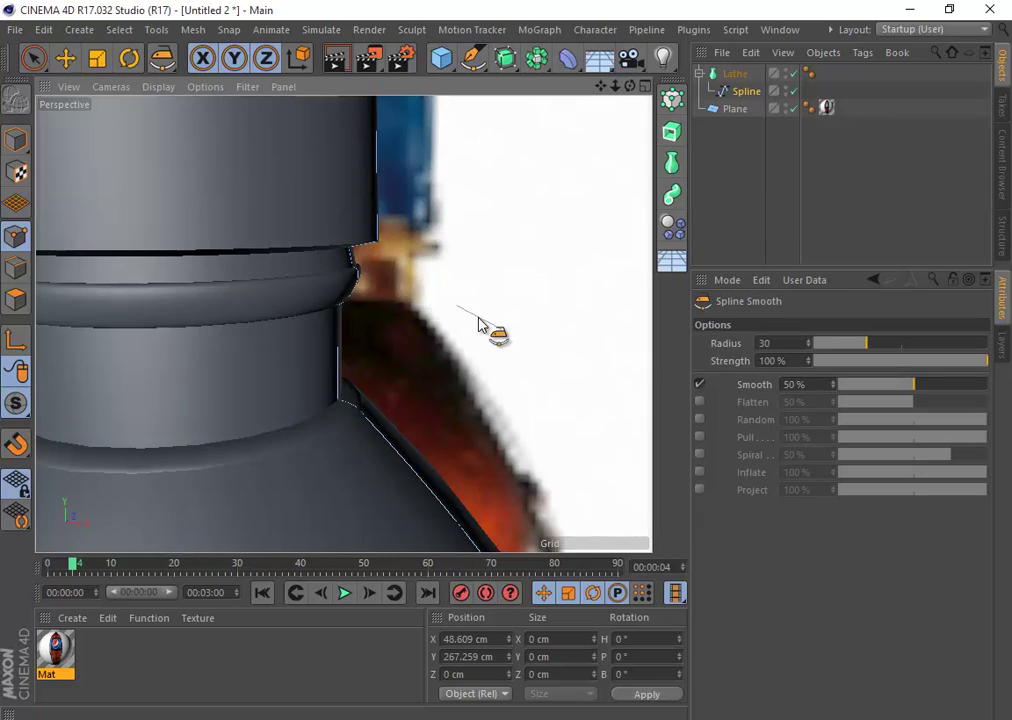
# - Move the Lathe object along the X axis to stand beside the bottle in the reference picture
pyautogui.scroll(-3, 478, 319)
pyautogui.keyDown('alt'); pyautogui.moveTo(384, 334); pyautogui.dragTo(490, 300, button='middle'); pyautogui.keyUp('alt')
pyautogui.scroll(-3, 490, 300)
pyautogui.keyDown('alt'); pyautogui.moveTo(451, 309); pyautogui.dragTo(460, 376, button='right'); pyautogui.keyUp('alt')
pyautogui.keyDown('alt'); pyautogui.moveTo(508, 409); pyautogui.dragTo(460, 288, button='middle'); pyautogui.keyUp('alt')
pyautogui.keyDown('alt'); pyautogui.moveTo(460, 284); pyautogui.dragTo(440, 342); pyautogui.keyUp('alt')
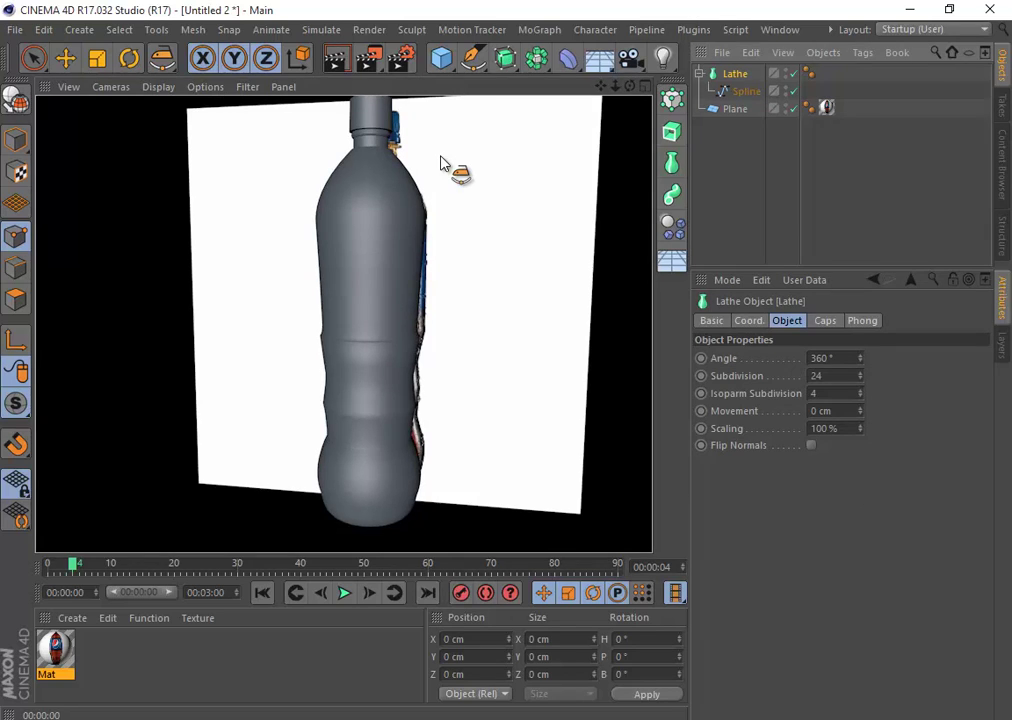
pyautogui.click(730, 76)
pyautogui.click(33, 57)
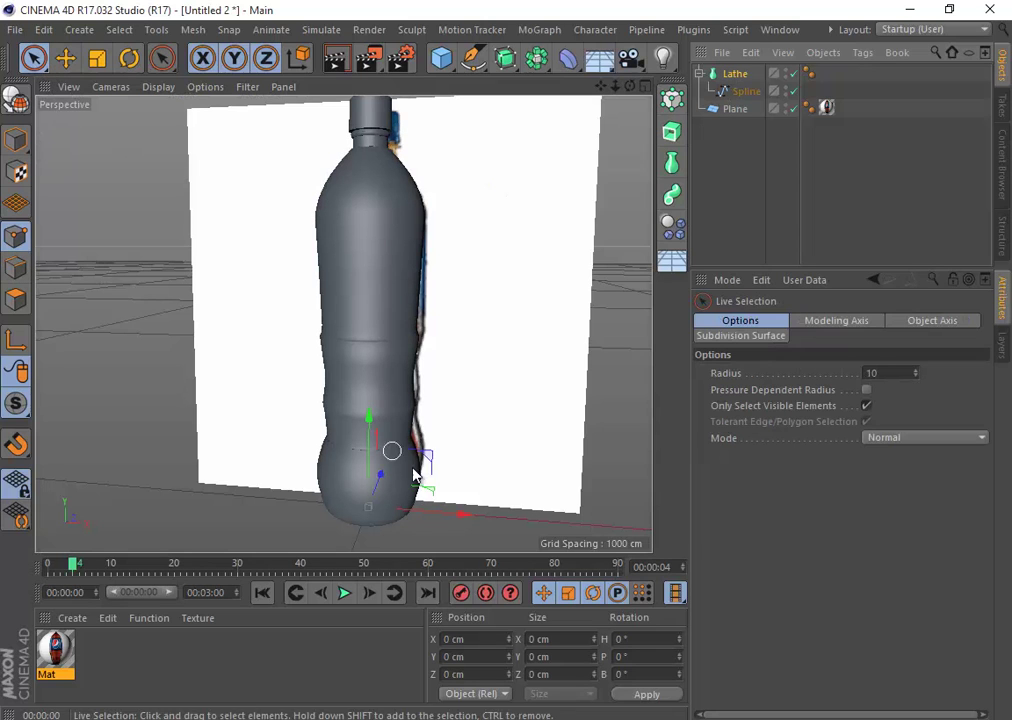
pyautogui.moveTo(400, 517); pyautogui.dragTo(500, 540)
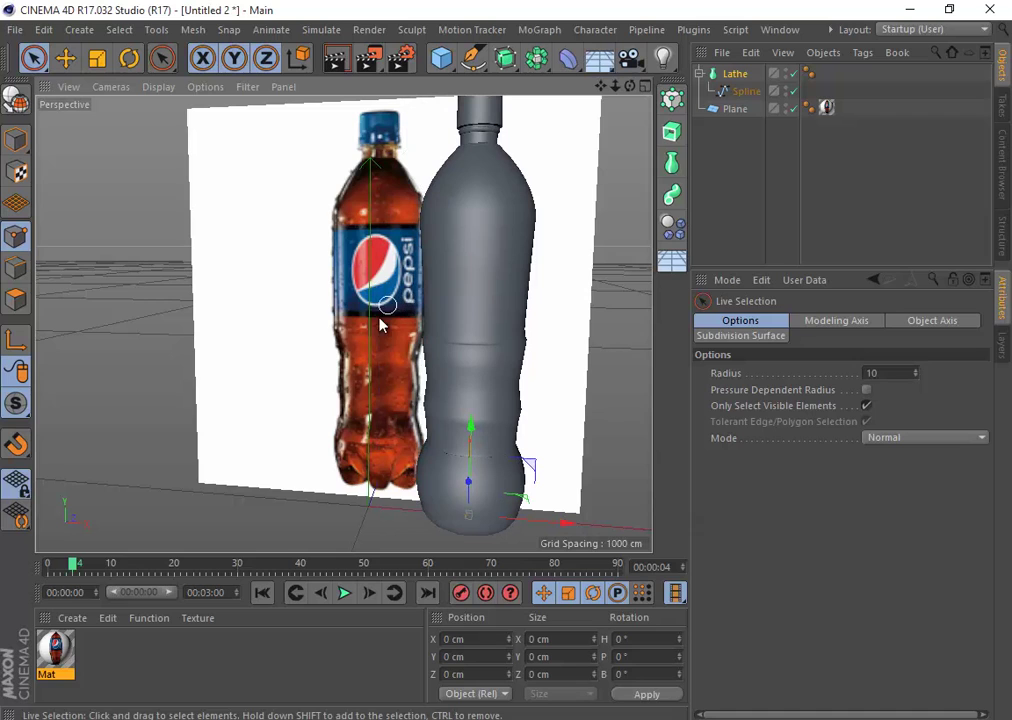
pyautogui.moveTo(630, 86); pyautogui.dragTo(470, 350)
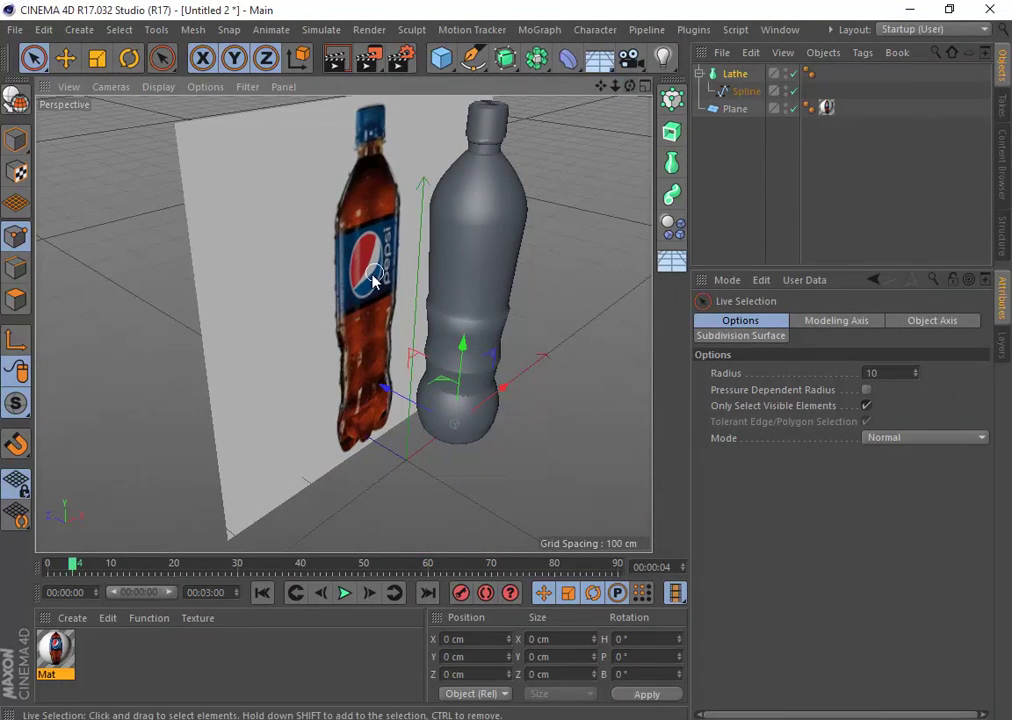
# - Start a new project and add an Arc spline primitive
pyautogui.hotkey('ctrl', 'n')
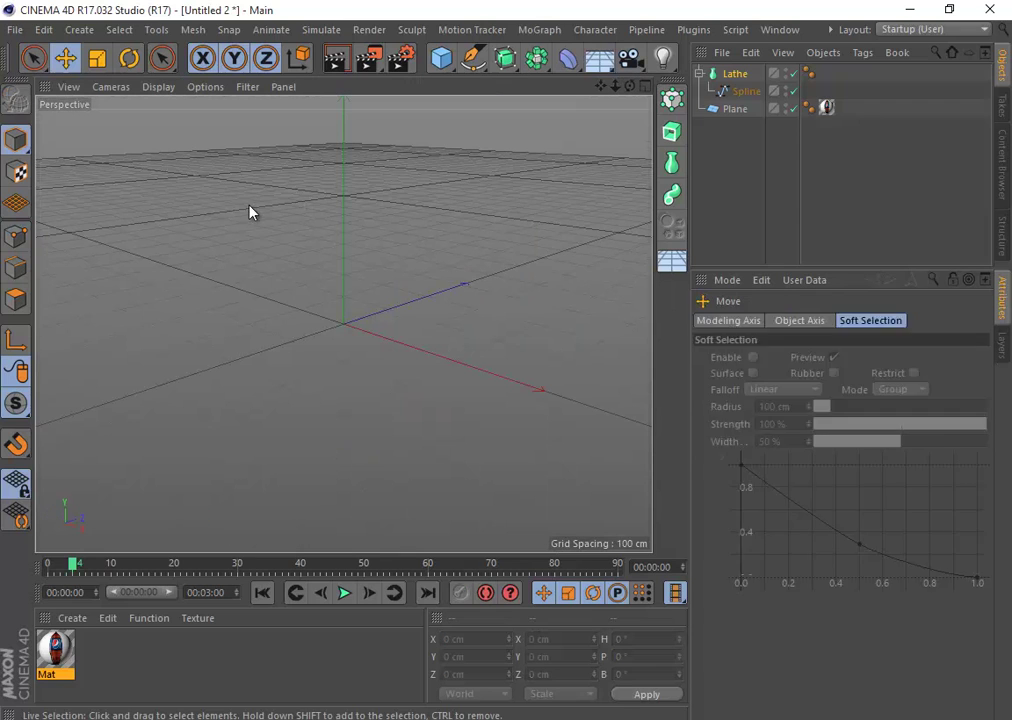
pyautogui.click(477, 70)
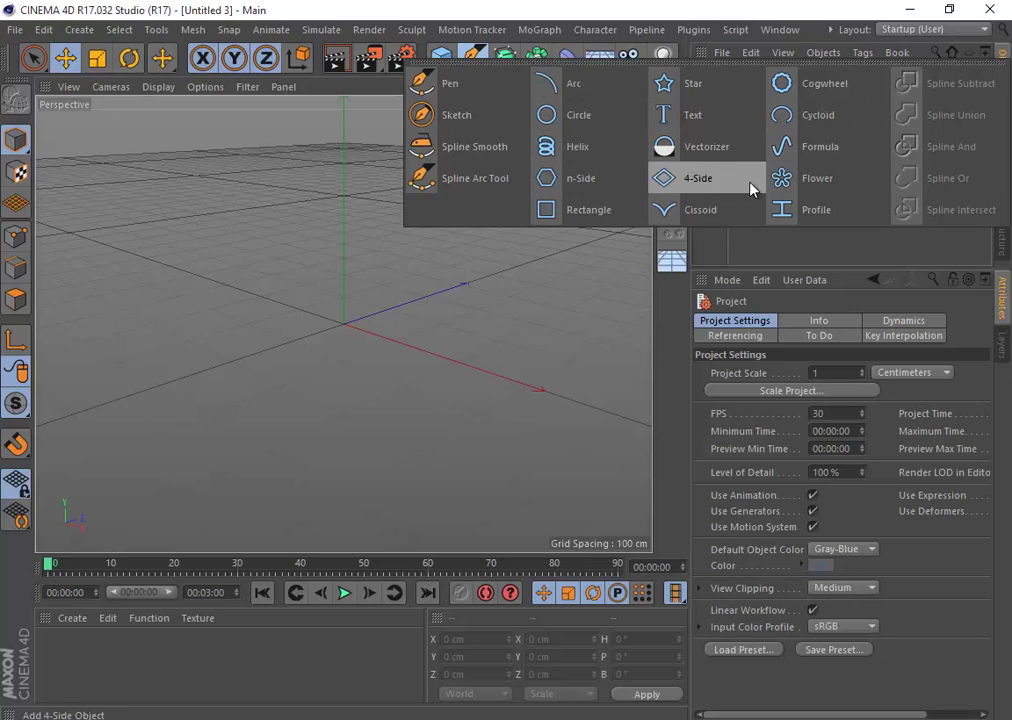
pyautogui.click(590, 88)
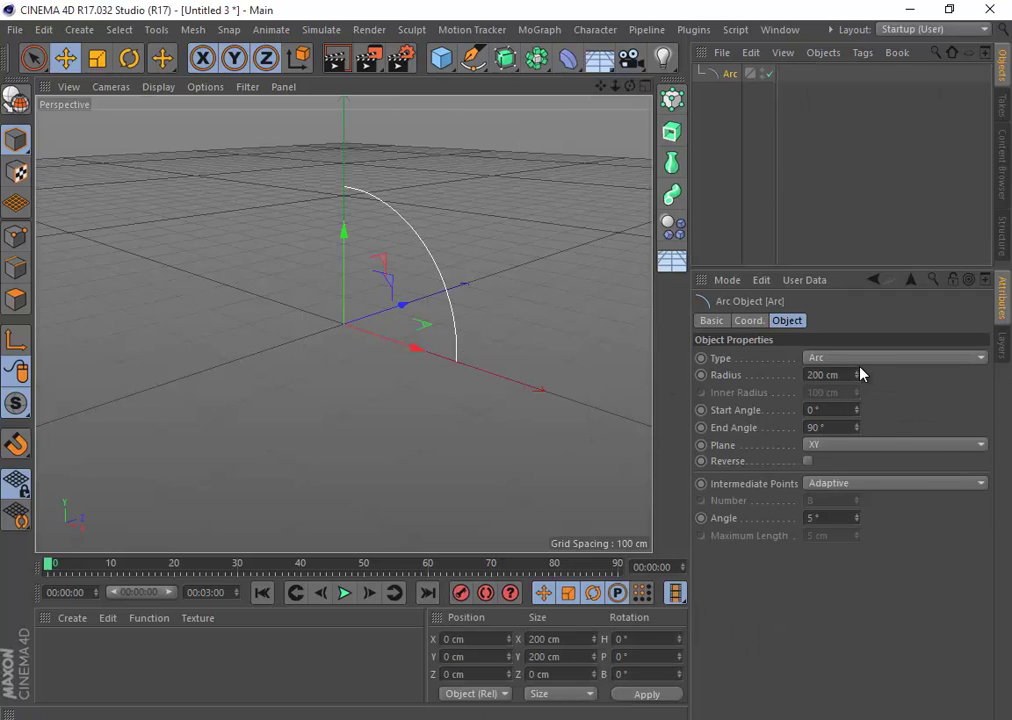
# - Try extending the arc's End Angle to 344° and reset it to the default 90°
pyautogui.moveTo(858, 374); pyautogui.dragTo(858, 430)
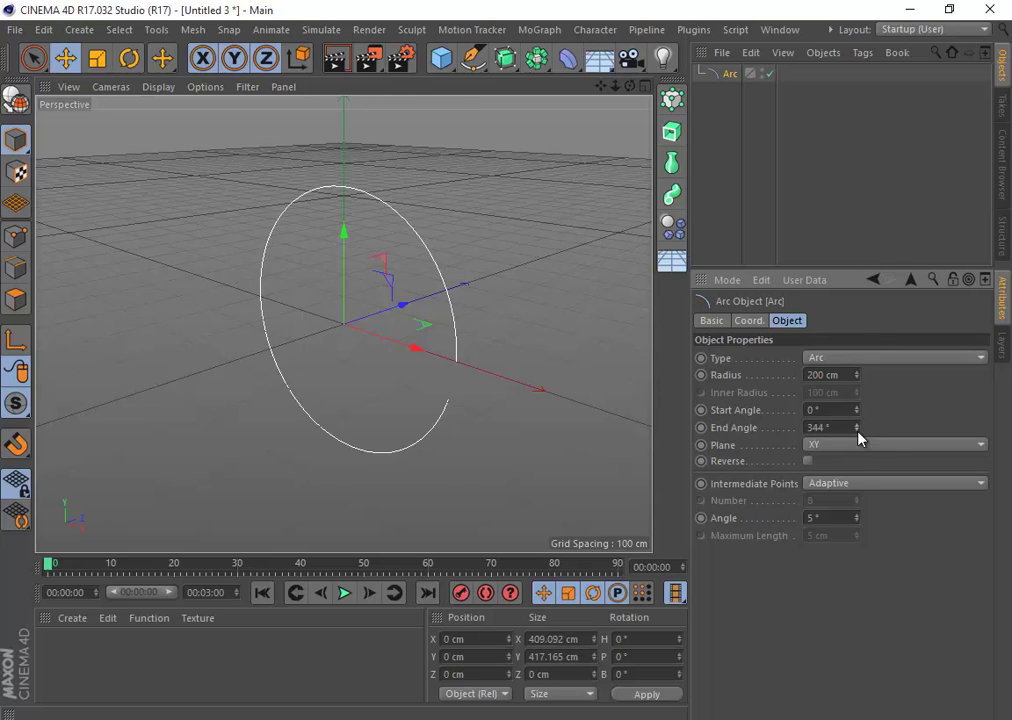
pyautogui.rightClick(858, 430)
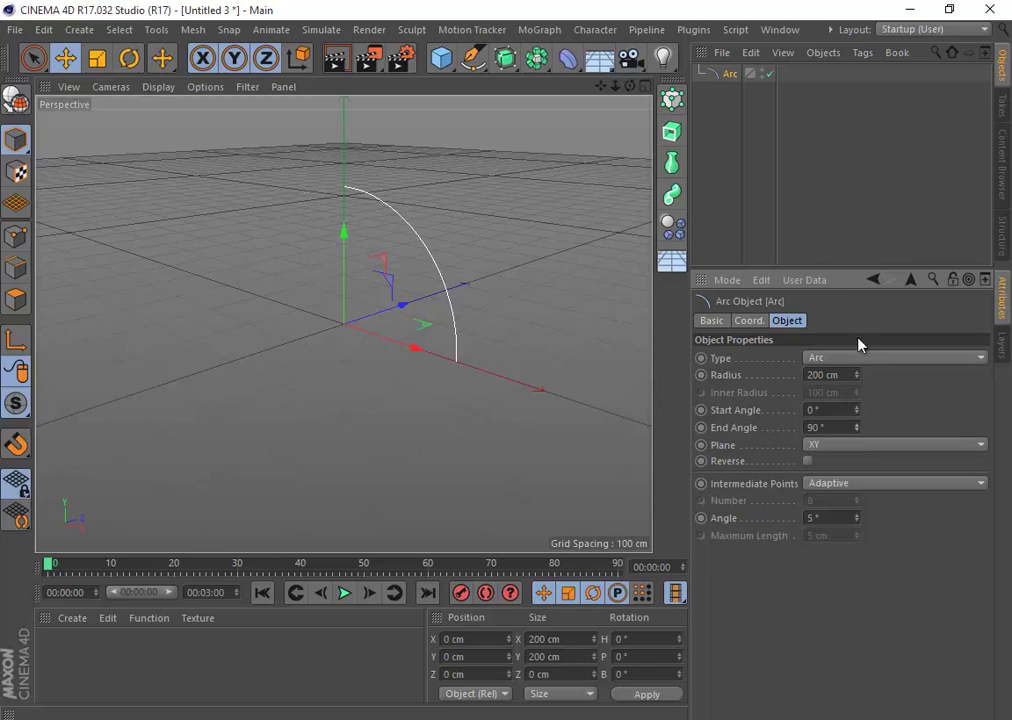
# - Try the arc's orientation in the ZY plane and in the XZ plane
pyautogui.click(819, 450)
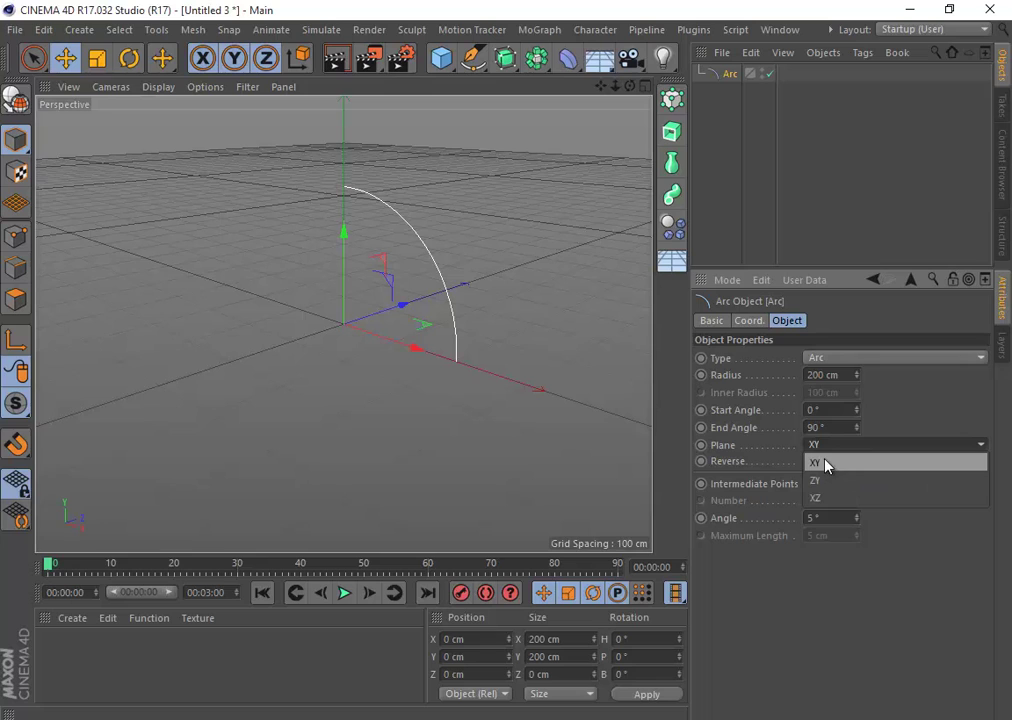
pyautogui.click(826, 482)
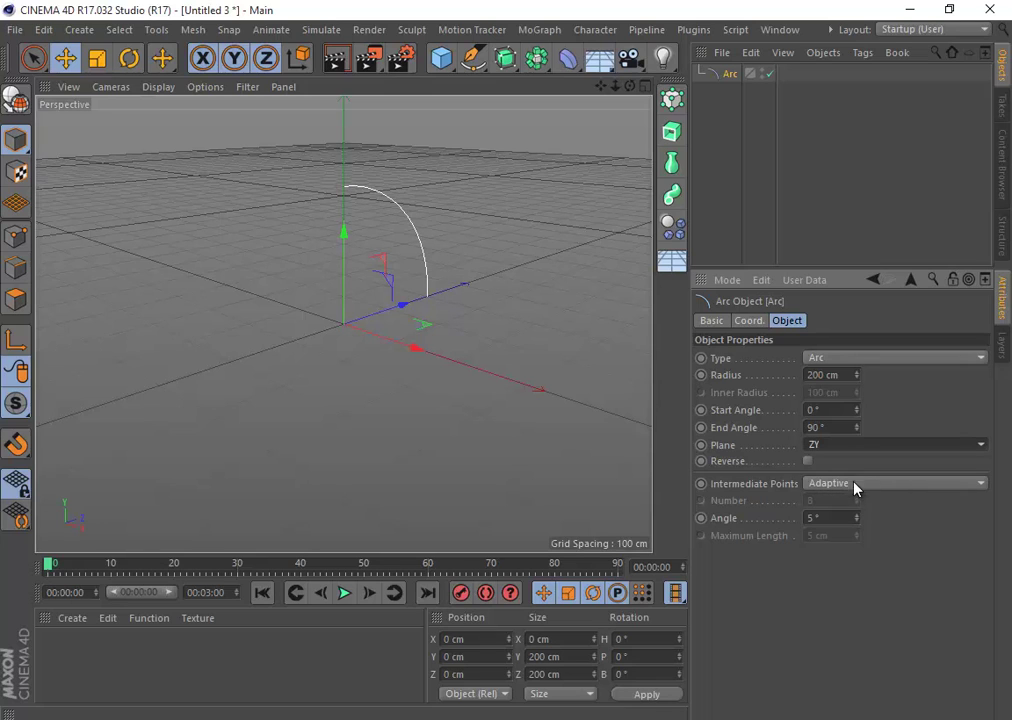
pyautogui.click(848, 446)
pyautogui.click(836, 500)
pyautogui.keyDown('alt'); pyautogui.moveTo(351, 398); pyautogui.dragTo(393, 280); pyautogui.keyUp('alt')
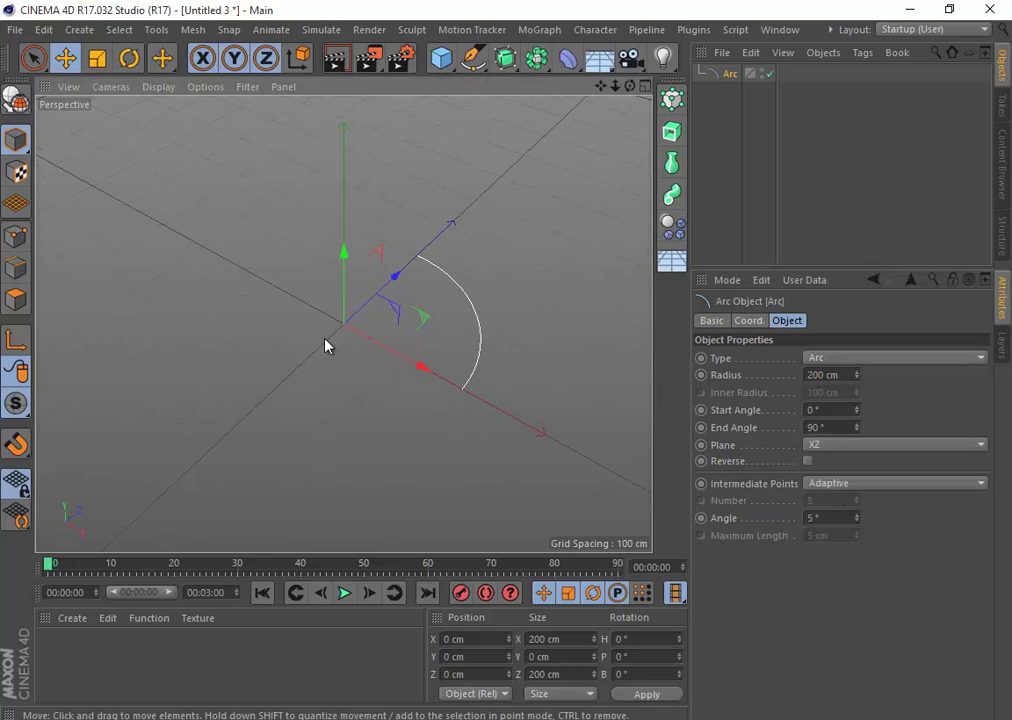
pyautogui.keyDown('alt'); pyautogui.moveTo(325, 345); pyautogui.dragTo(438, 201); pyautogui.keyUp('alt')
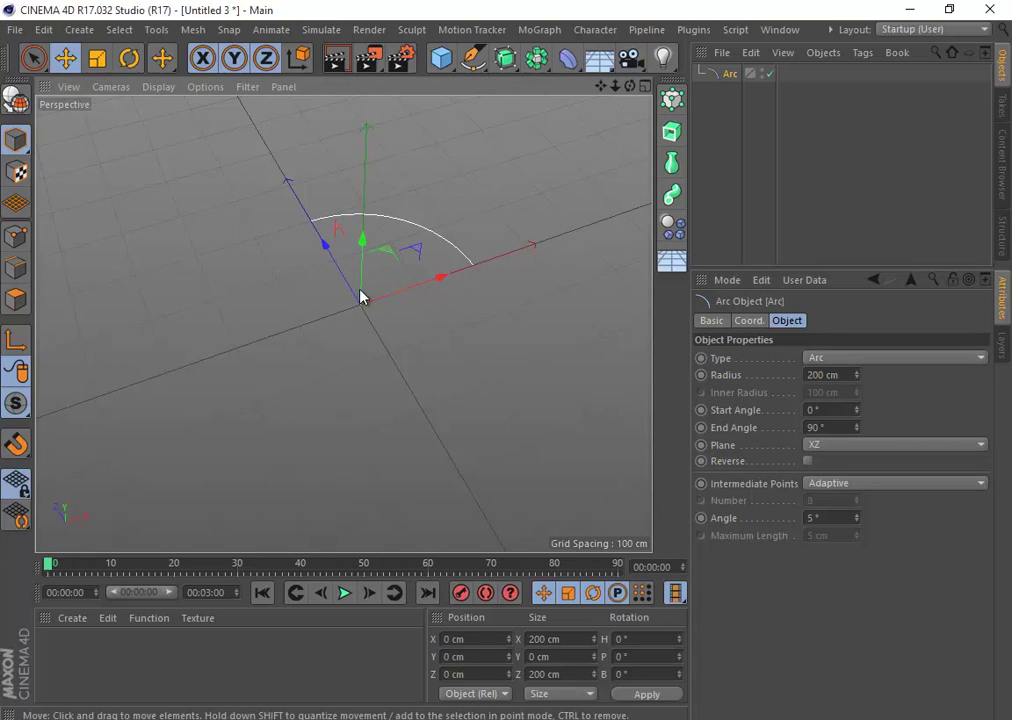
pyautogui.keyDown('alt'); pyautogui.moveTo(362, 297); pyautogui.dragTo(254, 101); pyautogui.keyUp('alt')
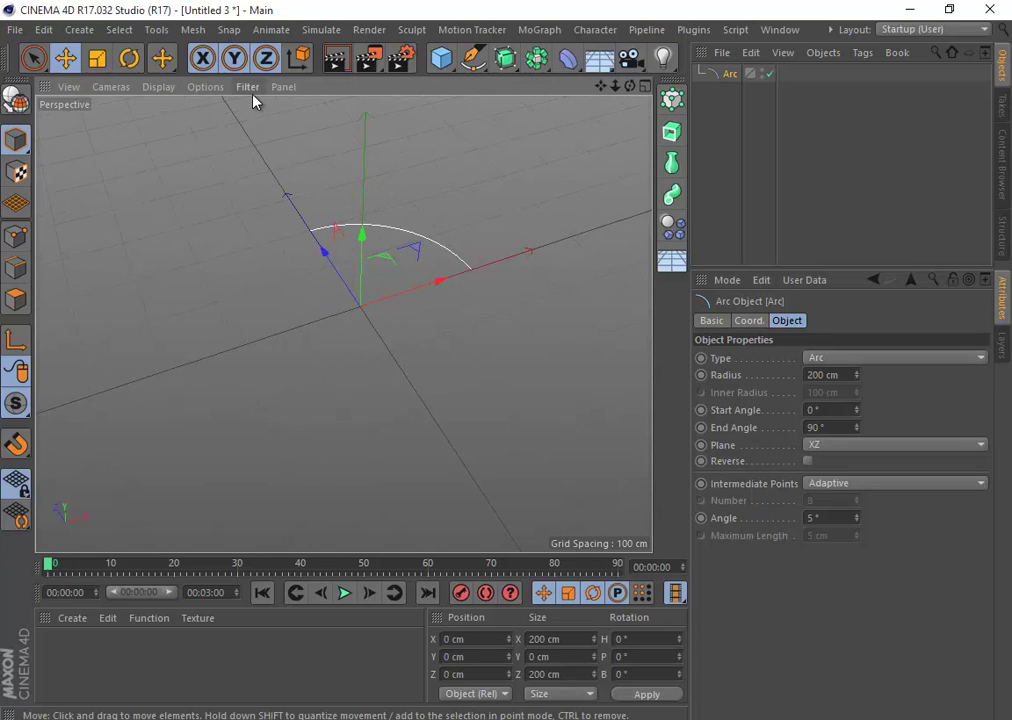
# - Undo the arc's plane changes and its creation to empty the scene
pyautogui.hotkey('ctrl', 'z')
pyautogui.moveTo(755, 96); pyautogui.dragTo(680, 34)
pyautogui.hotkey('ctrl', 'z')
# - Add a Circle spline and raise it about 210 cm along the Y axis
pyautogui.click(476, 60)
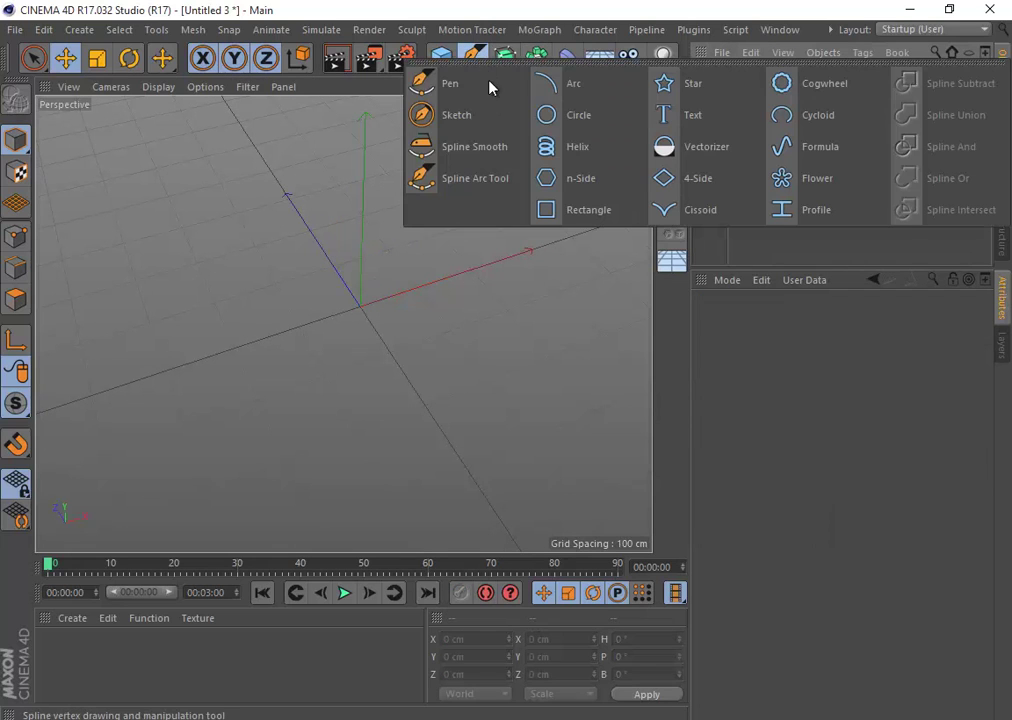
pyautogui.click(614, 113)
pyautogui.keyDown('alt'); pyautogui.moveTo(605, 126); pyautogui.dragTo(334, 270); pyautogui.keyUp('alt')
pyautogui.moveTo(349, 221); pyautogui.dragTo(361, 109)
pyautogui.keyDown('alt'); pyautogui.moveTo(369, 165); pyautogui.dragTo(391, 261, button='middle'); pyautogui.keyUp('alt')
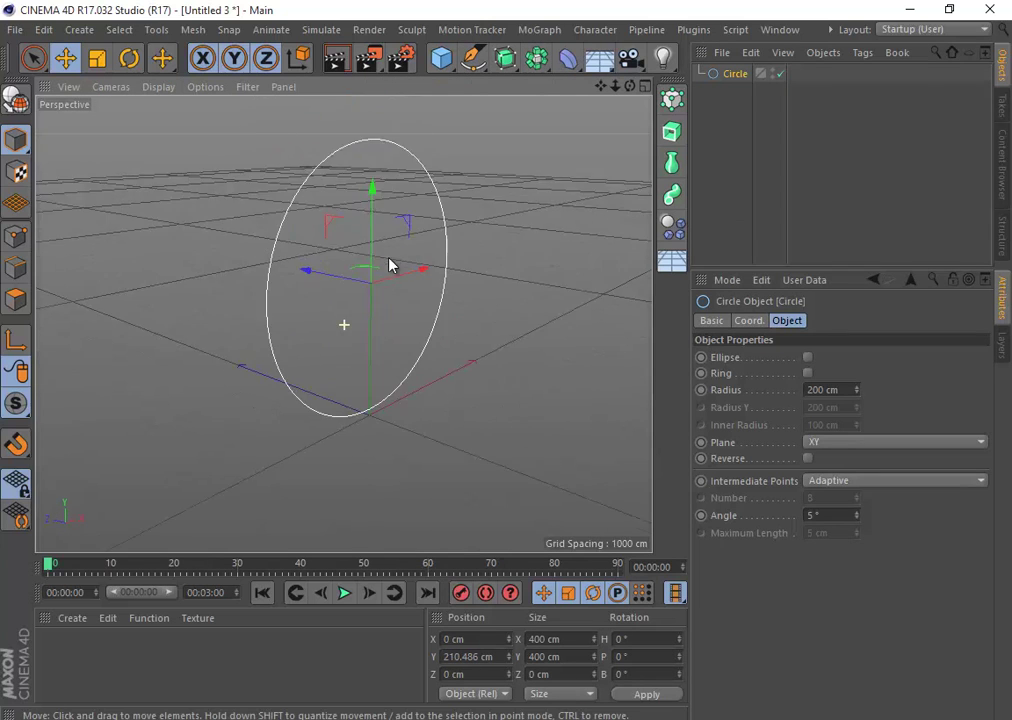
pyautogui.keyDown('alt'); pyautogui.moveTo(391, 261); pyautogui.dragTo(282, 316); pyautogui.keyUp('alt')
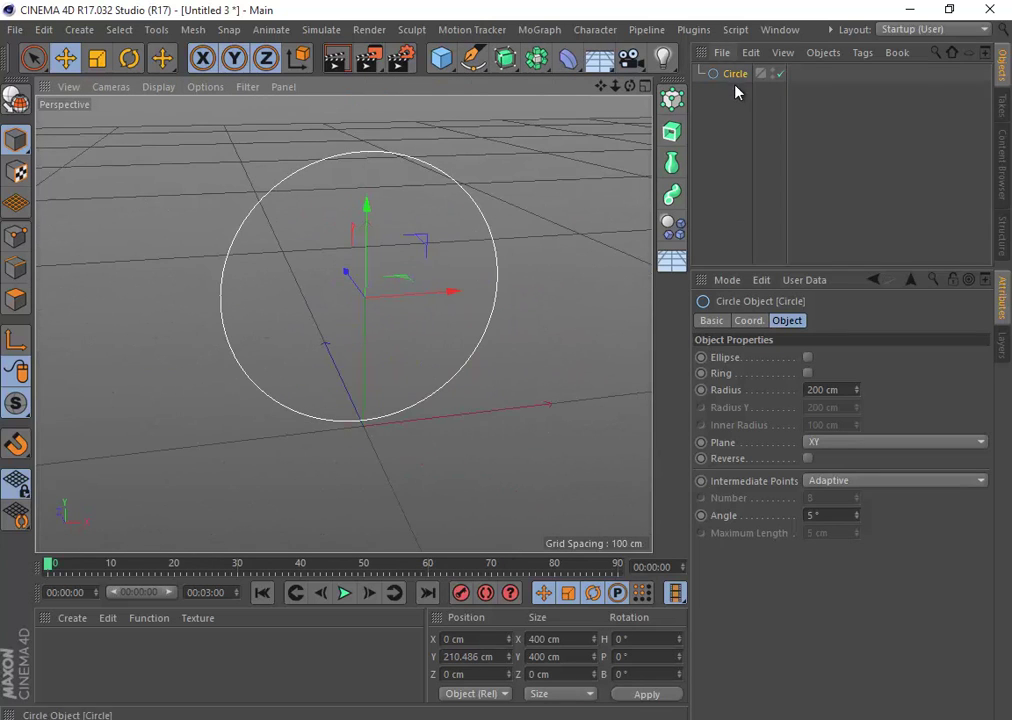
# - Add an Extrude generator and nest the Circle spline under it to form a solid disc
pyautogui.click(512, 66)
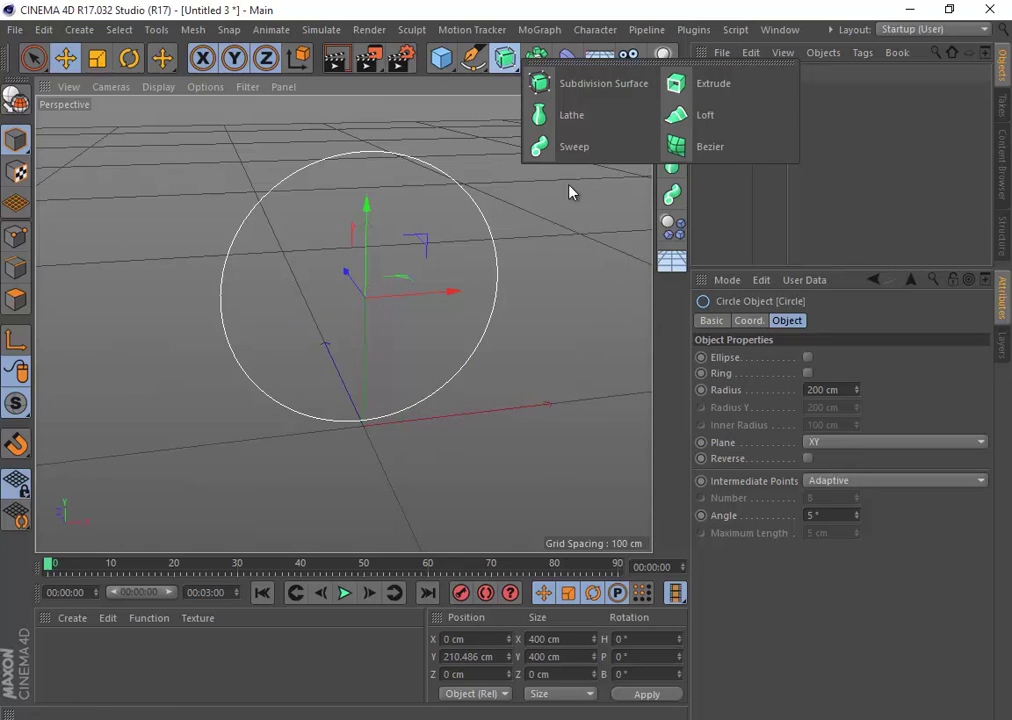
pyautogui.click(688, 78)
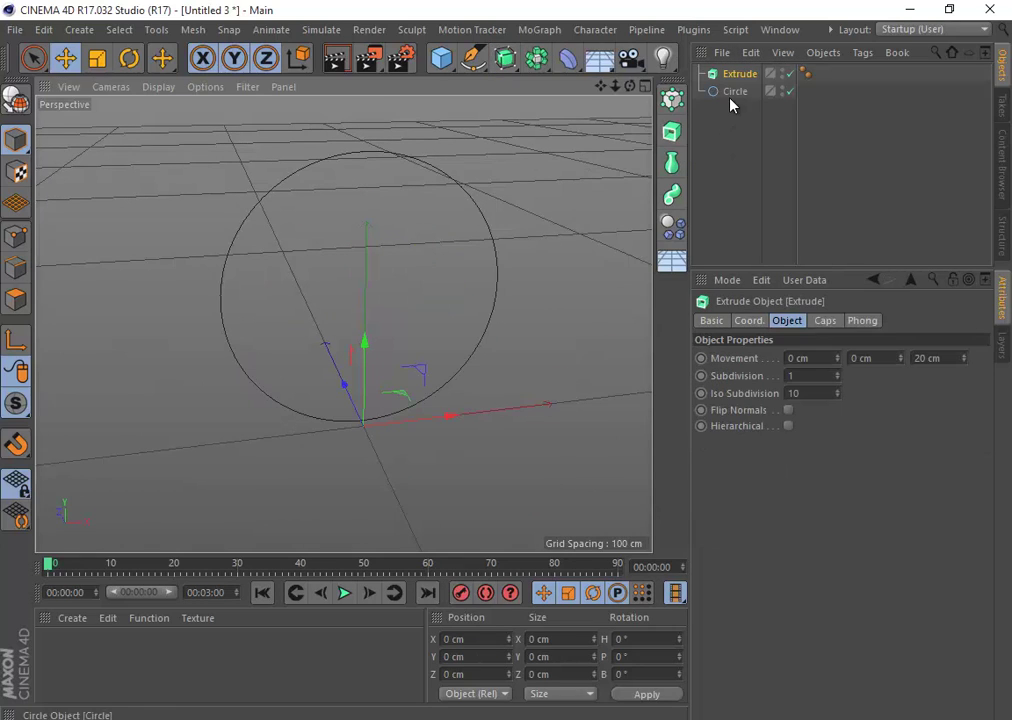
pyautogui.moveTo(732, 92)
pyautogui.mouseDown()
pyautogui.moveTo(764, 167)
pyautogui.moveTo(757, 75)
pyautogui.moveTo(741, 90)
pyautogui.mouseUp()
pyautogui.click(735, 76)
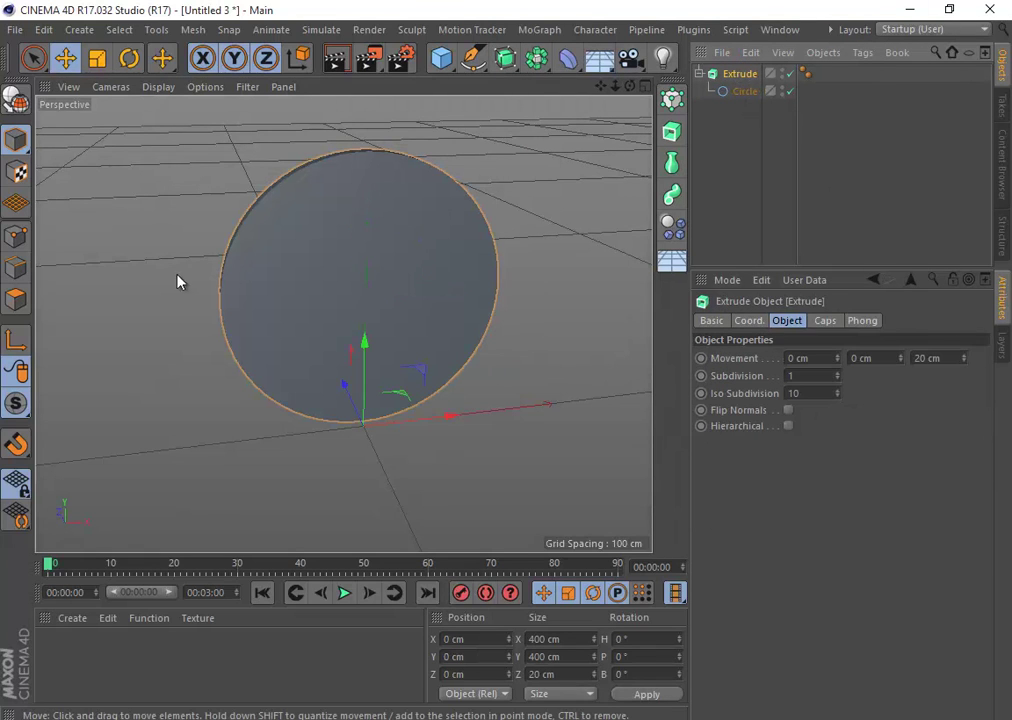
# - Try an extrusion depth of 305 cm along Z on the disc and undo the change
pyautogui.keyDown('alt'); pyautogui.moveTo(176, 287); pyautogui.dragTo(240, 347); pyautogui.keyUp('alt')
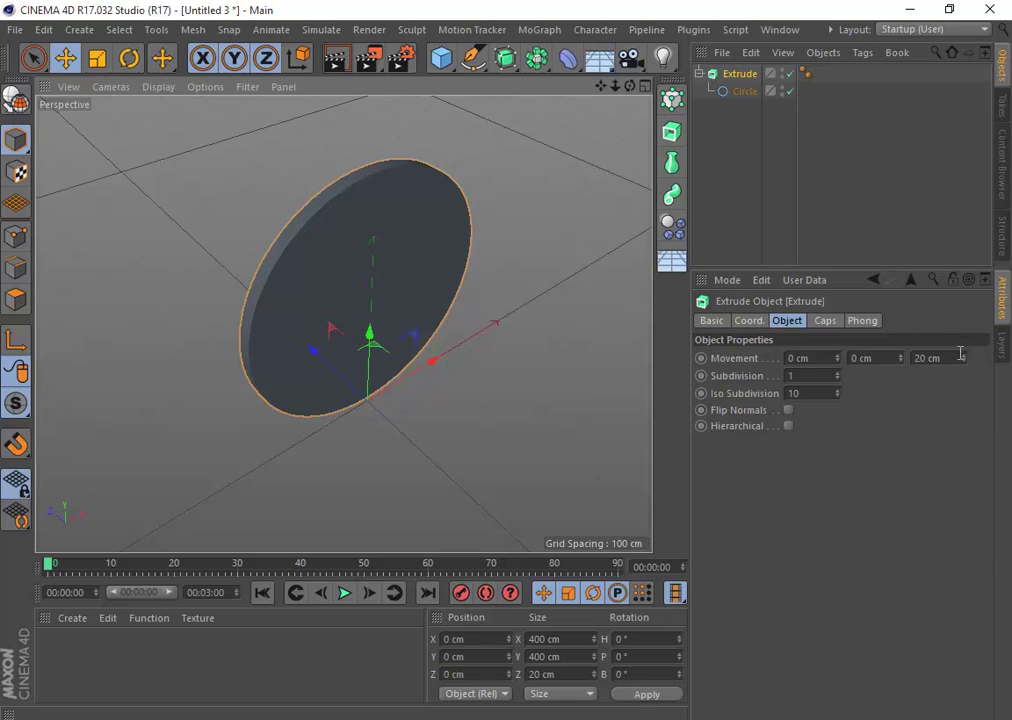
pyautogui.moveTo(966, 360)
pyautogui.mouseDown()
pyautogui.moveTo(960, 345)
pyautogui.moveTo(965, 386)
pyautogui.moveTo(951, 318)
pyautogui.moveTo(971, 420)
pyautogui.moveTo(955, 335)
pyautogui.moveTo(969, 366)
pyautogui.mouseUp()
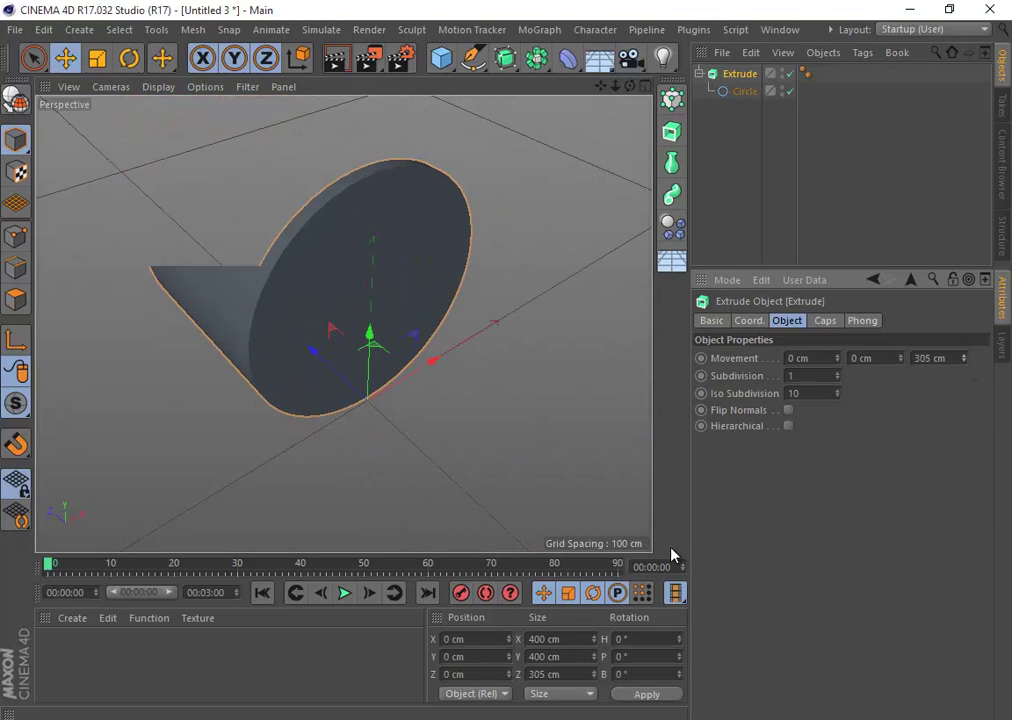
pyautogui.hotkey('ctrl', 'z')
# - Switch the viewport display to shading with mesh lines on the extruded disc
pyautogui.keyDown('alt'); pyautogui.moveTo(304, 386); pyautogui.dragTo(346, 438, button='middle'); pyautogui.keyUp('alt')
pyautogui.keyDown('alt'); pyautogui.moveTo(346, 440); pyautogui.dragTo(380, 424); pyautogui.keyUp('alt')
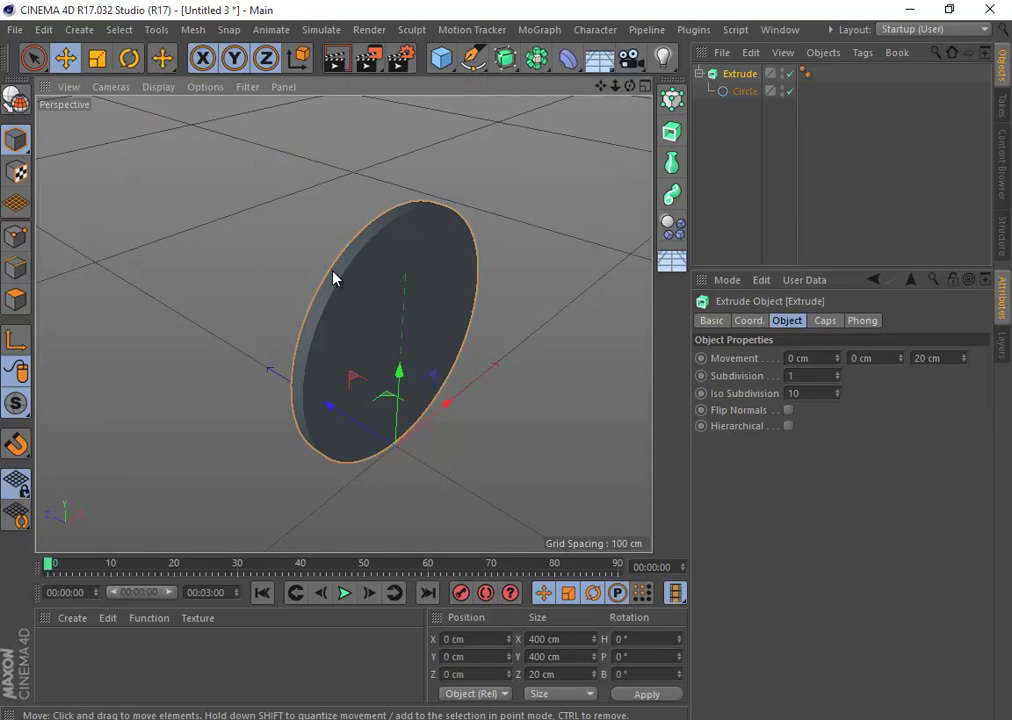
pyautogui.keyDown('alt'); pyautogui.moveTo(335, 279); pyautogui.dragTo(300, 210); pyautogui.keyUp('alt')
pyautogui.click(158, 86)
pyautogui.click(200, 131)
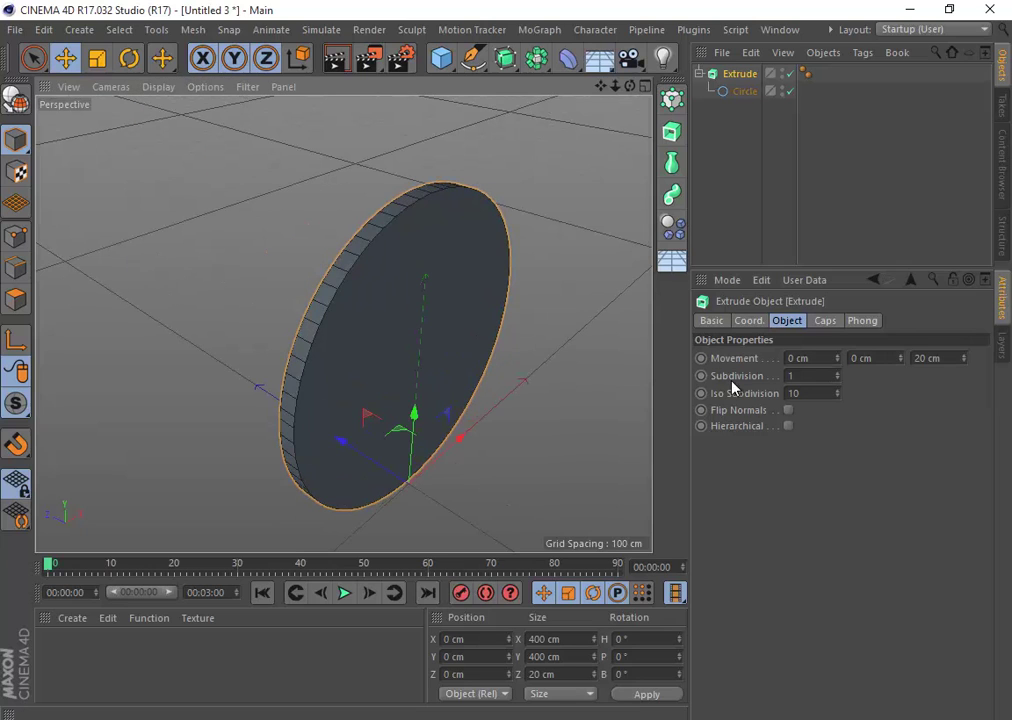
# - Try a higher Subdivision on the Extrude object and undo the change
pyautogui.moveTo(838, 382); pyautogui.dragTo(839, 396)
pyautogui.scroll(3, 346, 280)
pyautogui.hotkey('ctrl', 'z')
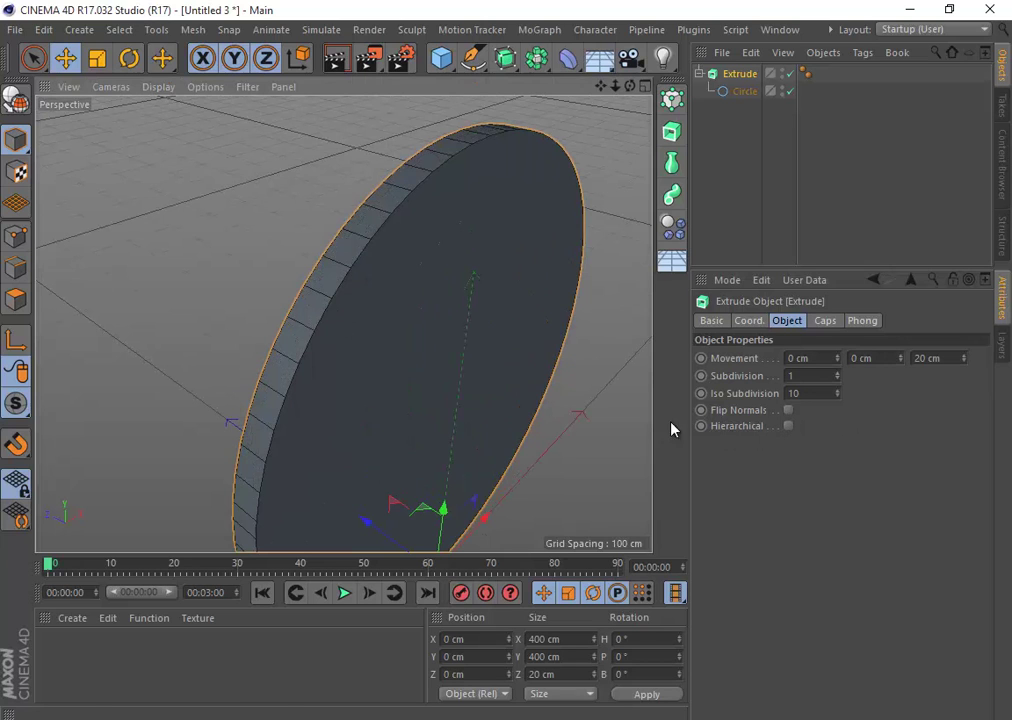
pyautogui.keyDown('alt'); pyautogui.moveTo(620, 420); pyautogui.dragTo(420, 350); pyautogui.keyUp('alt')
# - Try offsetting the Extrude object's Movement along X and along Y, undoing each change
pyautogui.click(748, 92)
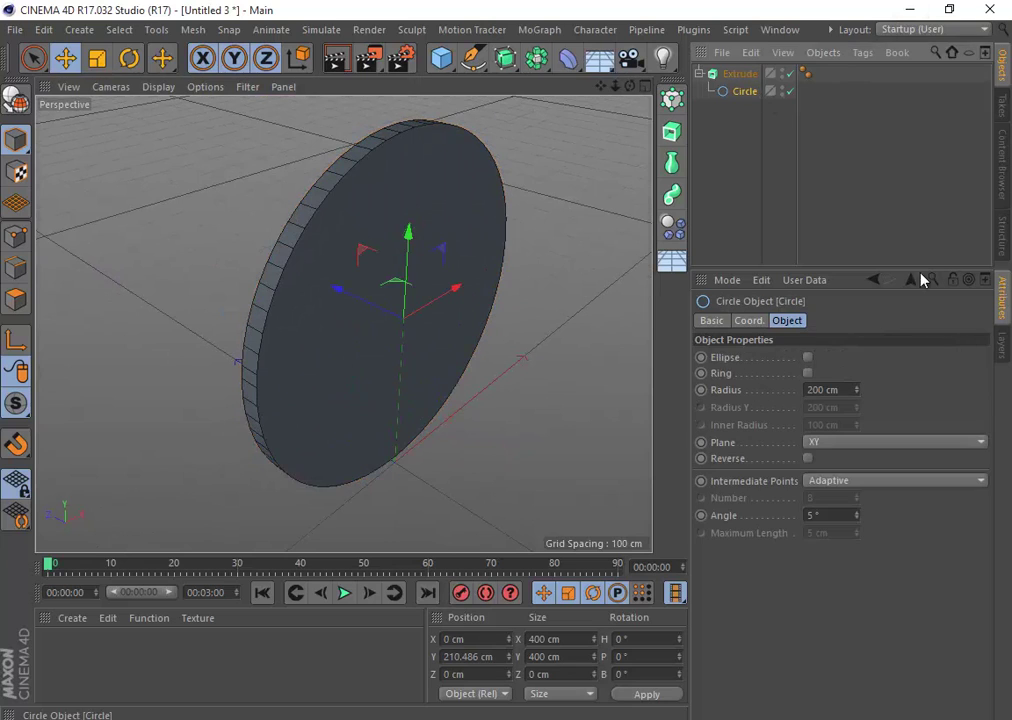
pyautogui.click(745, 76)
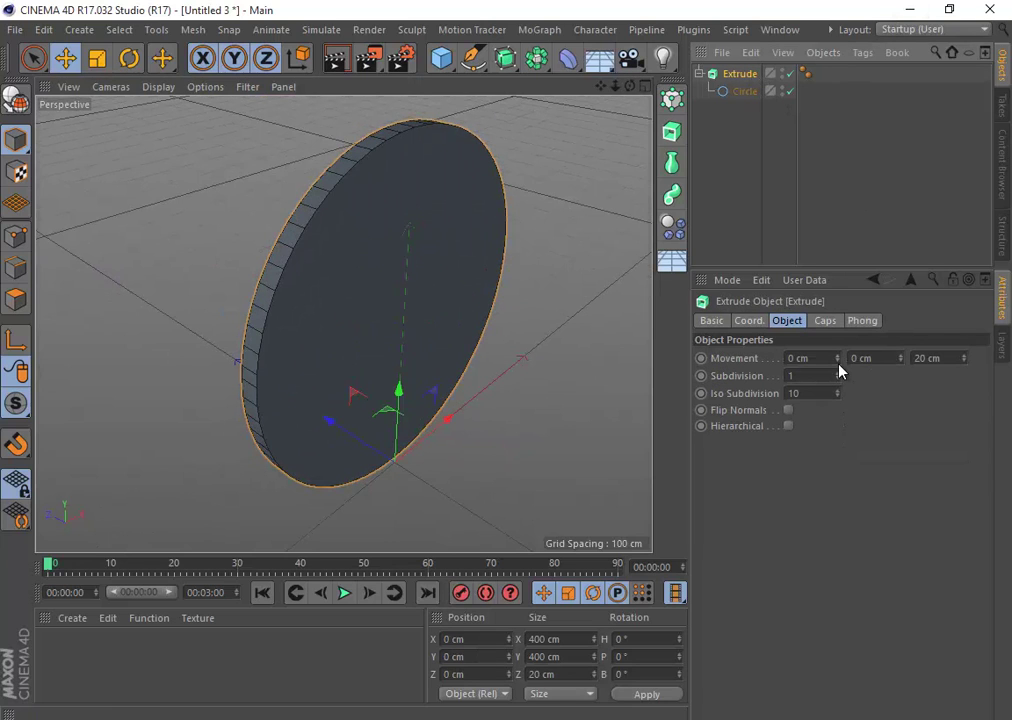
pyautogui.moveTo(840, 357)
pyautogui.mouseDown()
pyautogui.moveTo(820, 400)
pyautogui.moveTo(837, 358)
pyautogui.mouseUp()
pyautogui.hotkey('ctrl', 'z')
pyautogui.hotkey('ctrl', 'z')
pyautogui.moveTo(901, 358)
pyautogui.mouseDown()
pyautogui.moveTo(900, 338)
pyautogui.moveTo(900, 357)
pyautogui.mouseUp()
pyautogui.hotkey('ctrl', 'z')
pyautogui.scroll(-2, 263, 223)
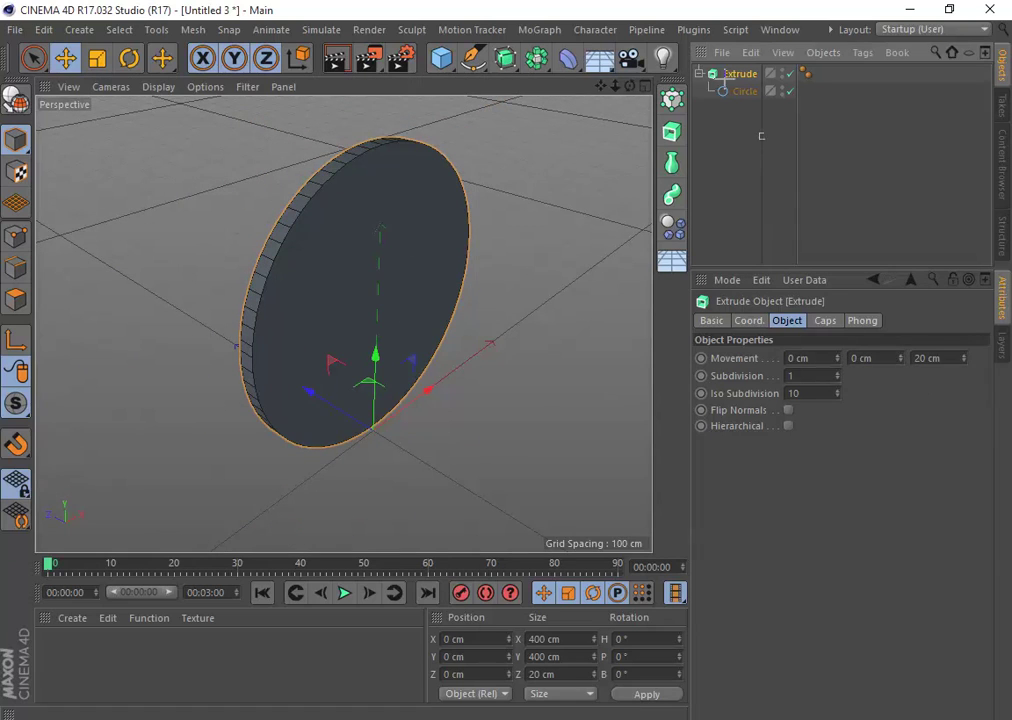
# - Delete the extruded circle and add a Text spline in its place
pyautogui.hotkey('ctrl', 'a')
pyautogui.press('Delete')
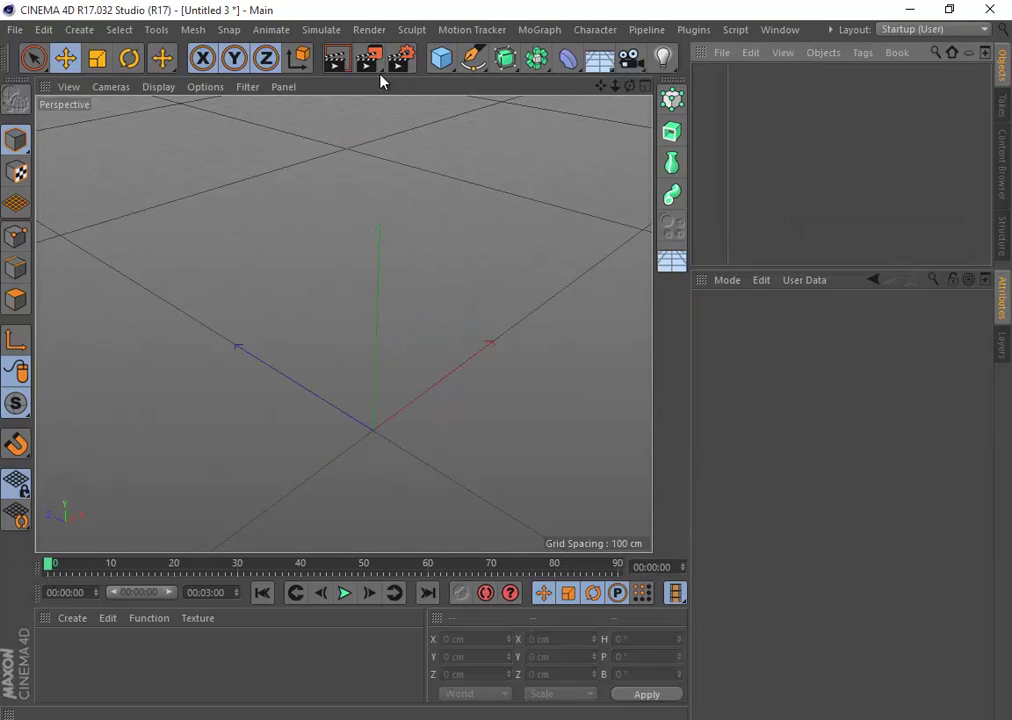
pyautogui.click(447, 58)
pyautogui.click(476, 62)
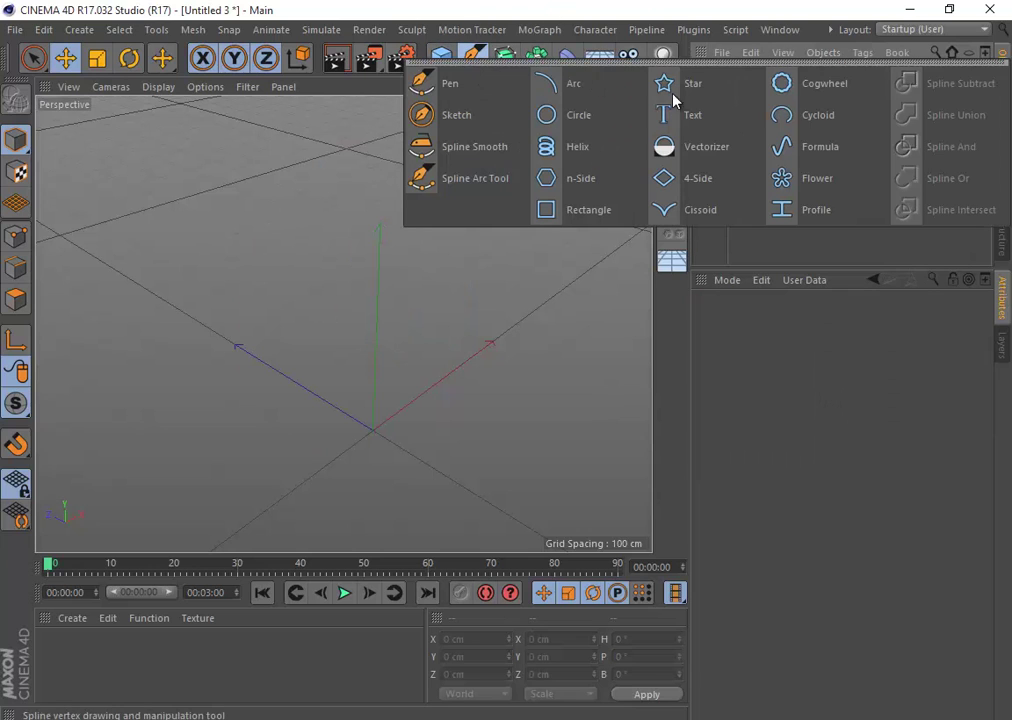
pyautogui.click(693, 116)
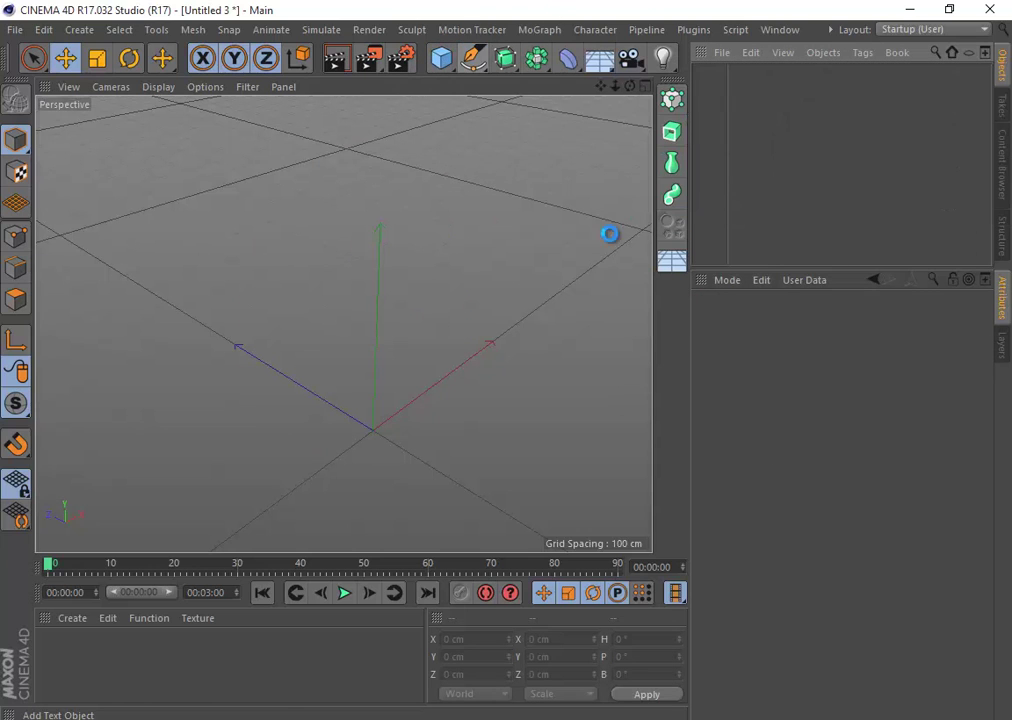
pyautogui.scroll(3, 474, 358)
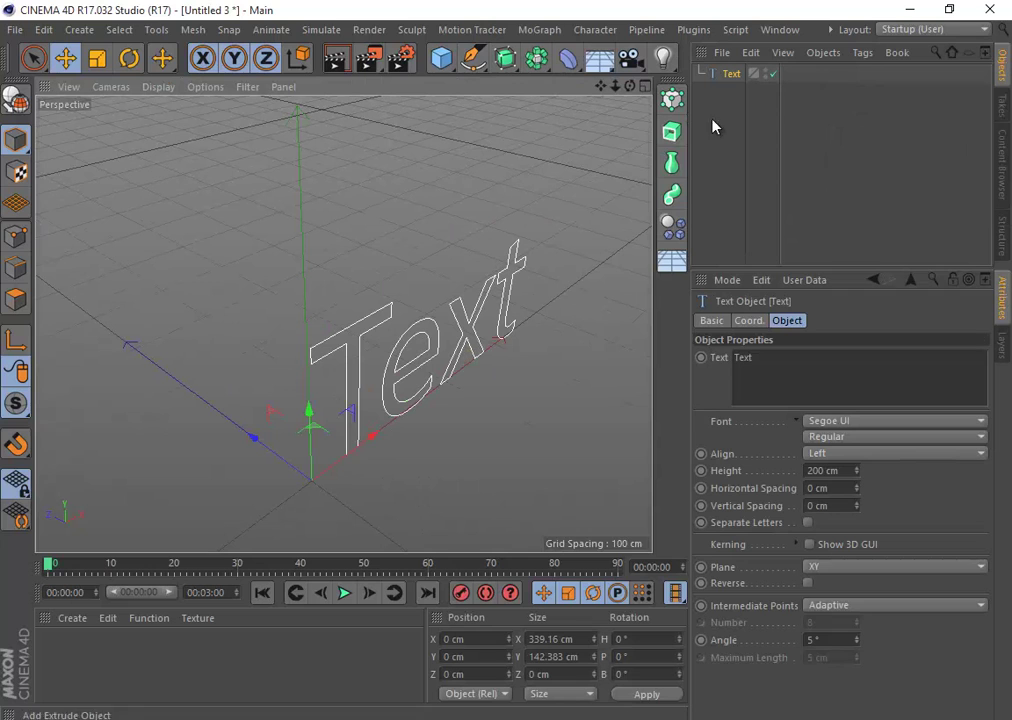
# - Add an Extrude generator and nest the Text spline under it to make solid 3D letters
pyautogui.click(505, 58)
pyautogui.keyDown('alt'); pyautogui.click(690, 83); pyautogui.keyUp('alt')
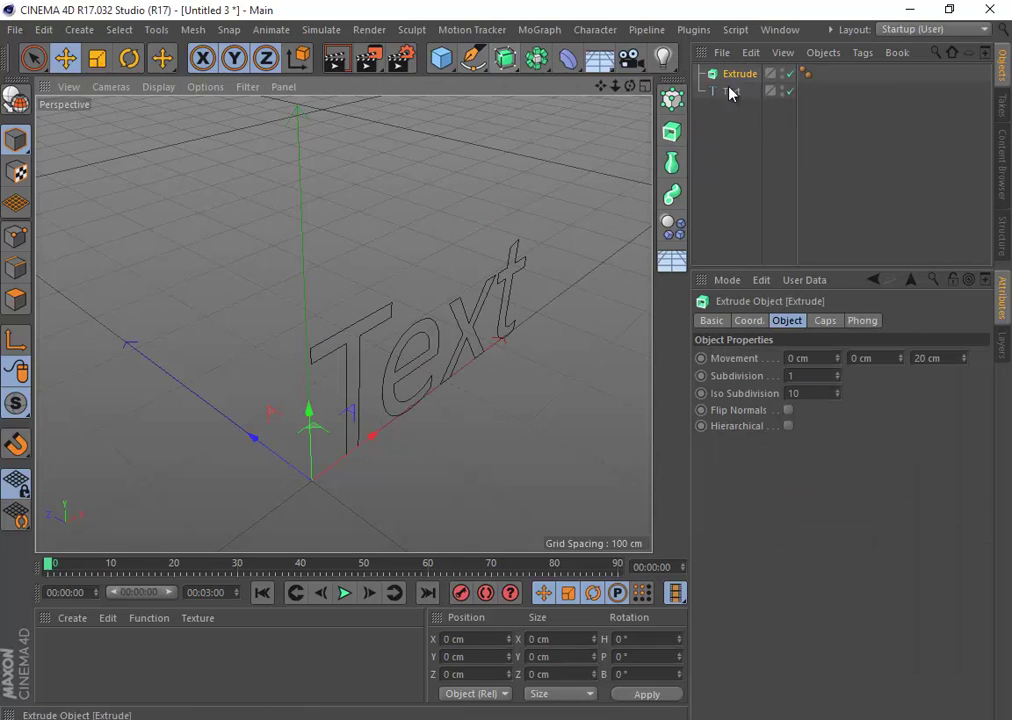
pyautogui.click(760, 91)
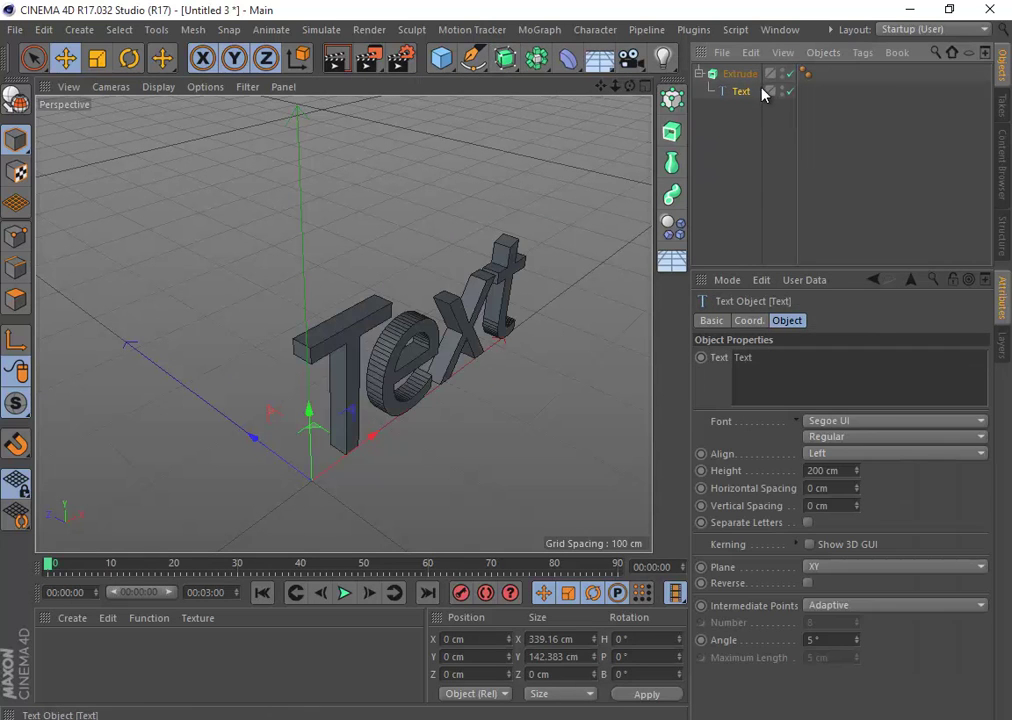
pyautogui.keyDown('alt'); pyautogui.moveTo(506, 294); pyautogui.dragTo(544, 86); pyautogui.keyUp('alt')
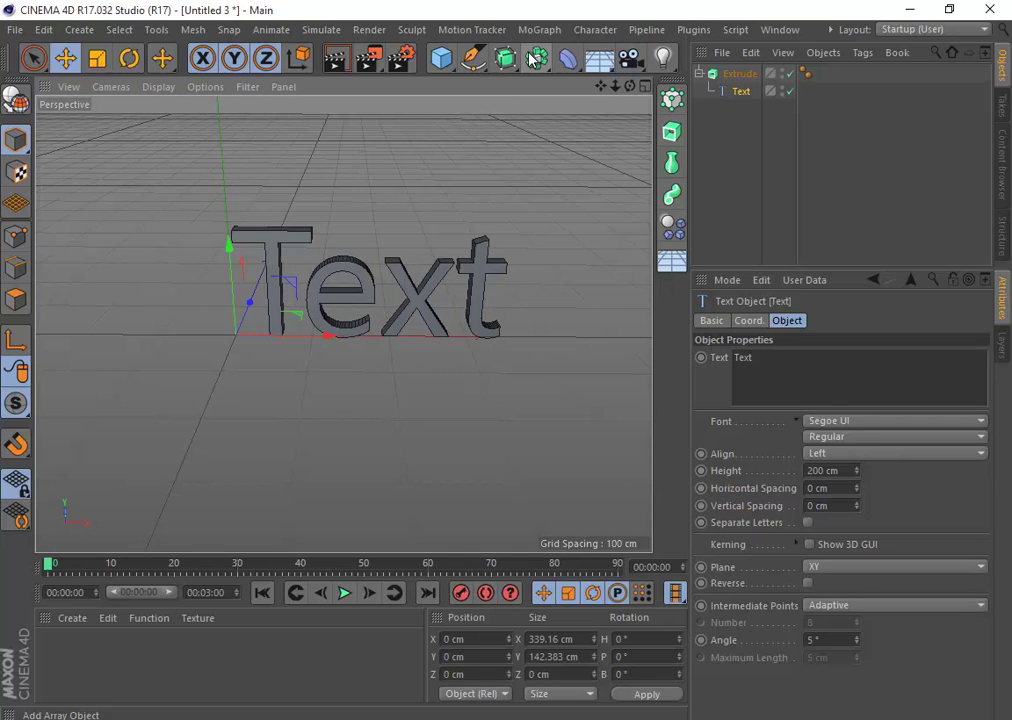
# - Delete the extruded text and add a Star spline in its place
pyautogui.hotkey('ctrl', 'a')
pyautogui.press('Delete')
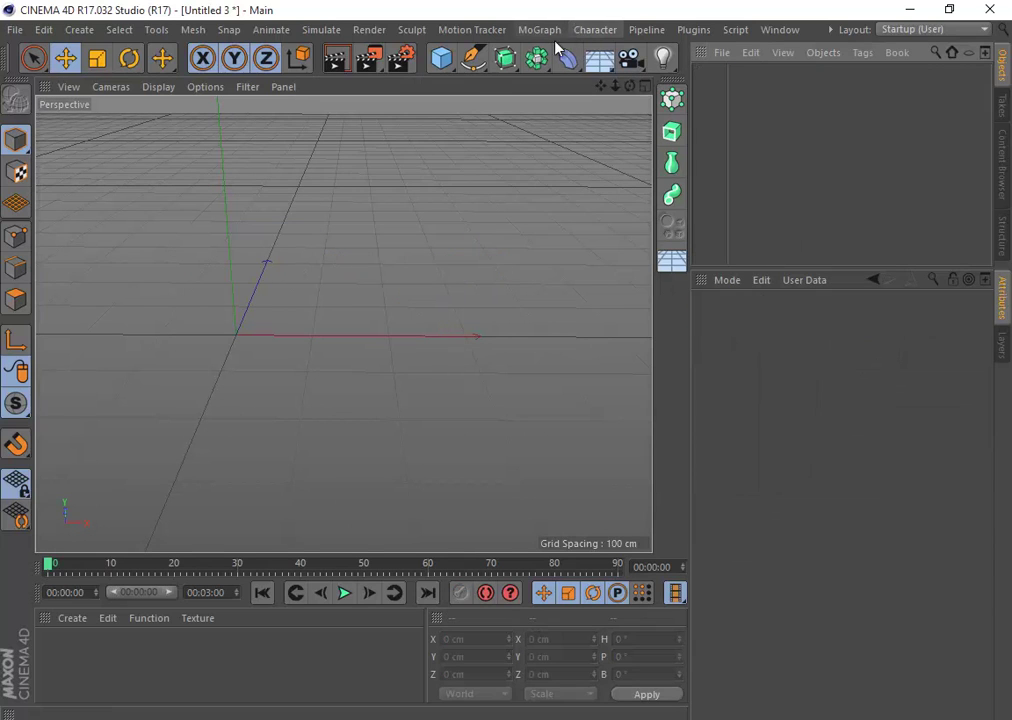
pyautogui.click(470, 62)
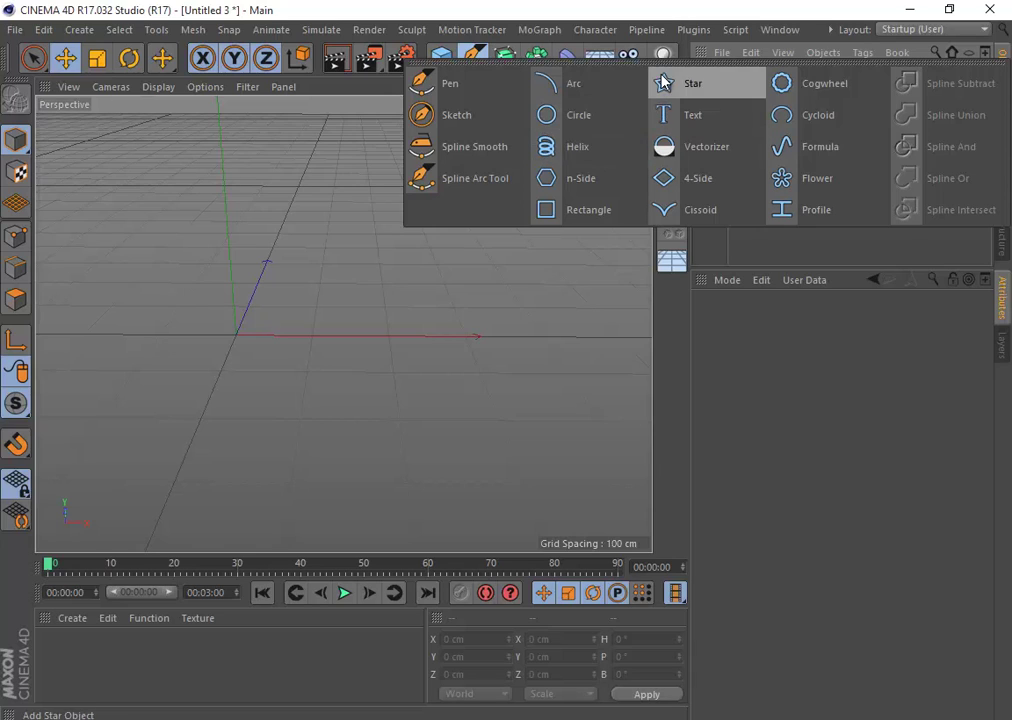
pyautogui.click(685, 95)
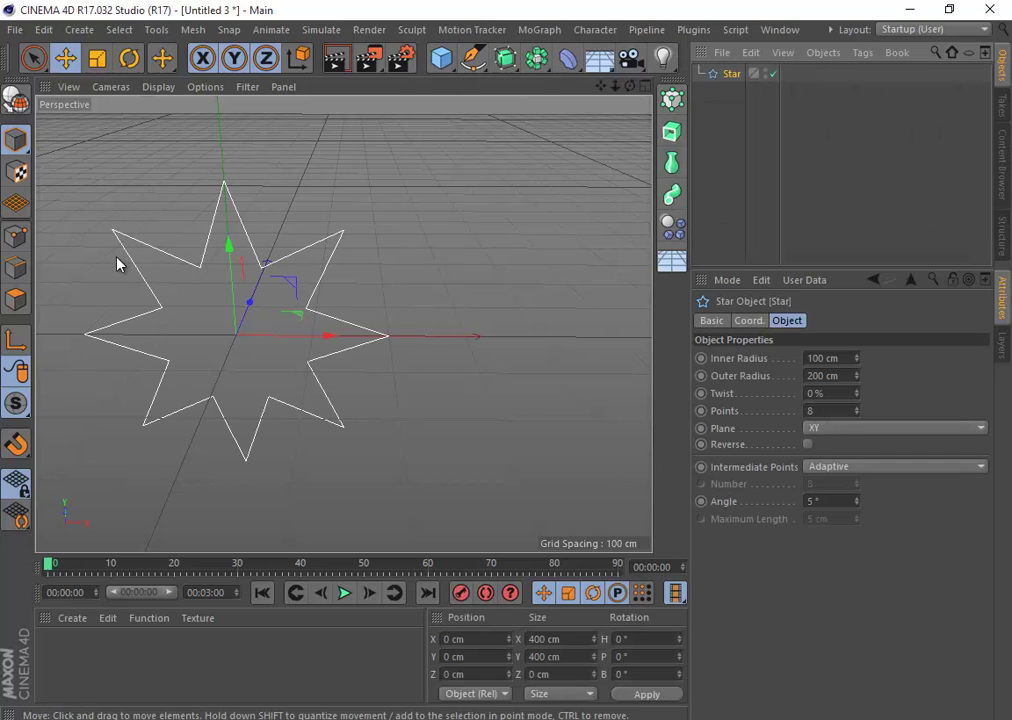
pyautogui.keyDown('alt'); pyautogui.moveTo(266, 370); pyautogui.dragTo(373, 242); pyautogui.keyUp('alt')
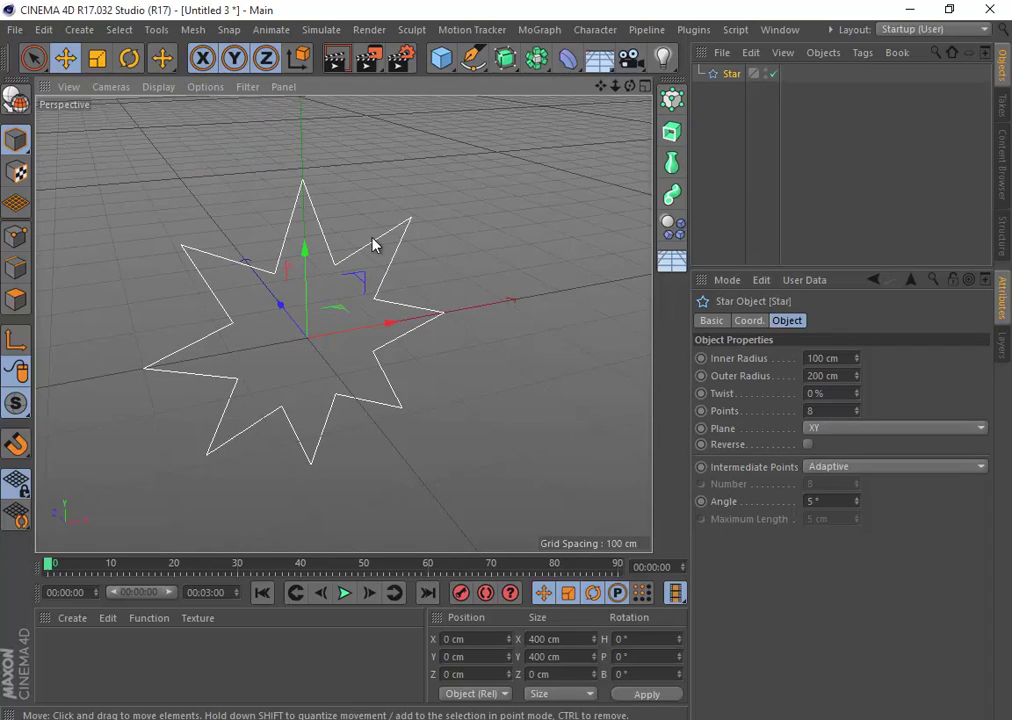
# - Add a Sweep generator and nest the Star spline under it
pyautogui.click(505, 57)
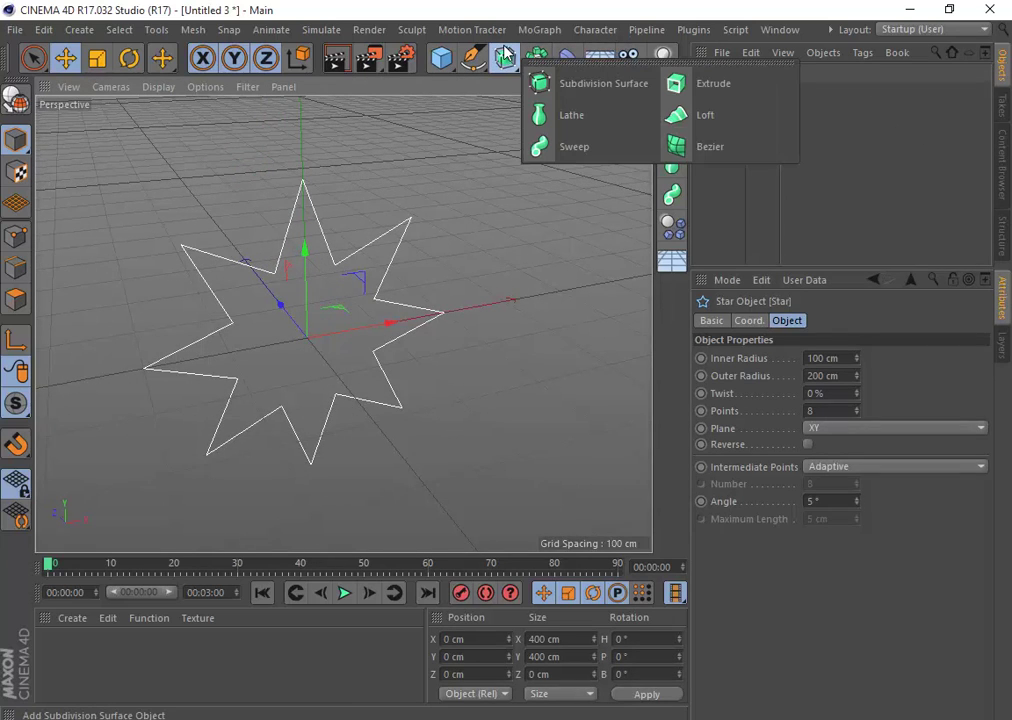
pyautogui.click(563, 152)
pyautogui.moveTo(750, 78); pyautogui.dragTo(735, 68)
pyautogui.keyDown('alt'); pyautogui.moveTo(467, 237); pyautogui.dragTo(508, 258); pyautogui.keyUp('alt')
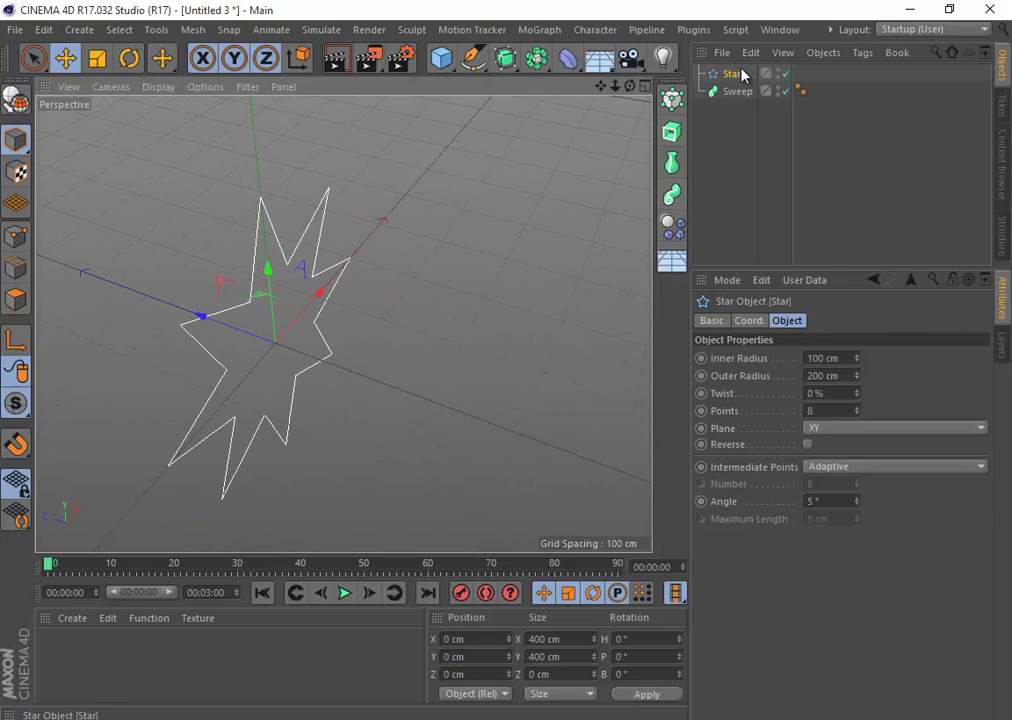
pyautogui.moveTo(712, 75); pyautogui.dragTo(734, 95)
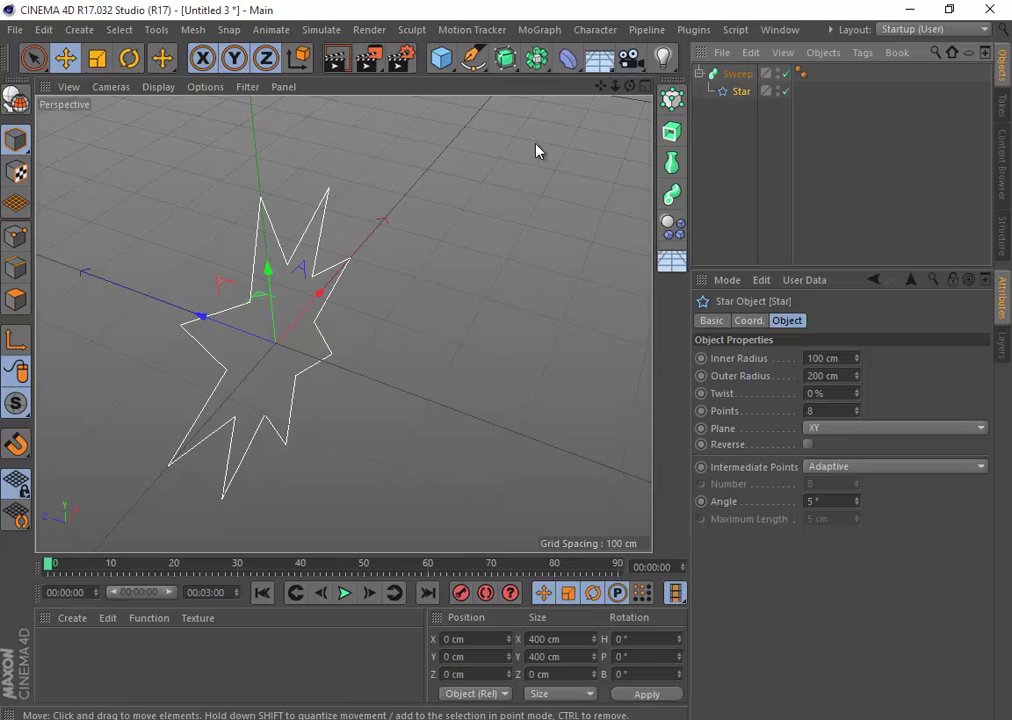
# - Add a Circle spline with a 10 cm radius and nest it above the Star in the Sweep as its profile
pyautogui.moveTo(504, 62); pyautogui.dragTo(478, 5)
pyautogui.click(472, 60)
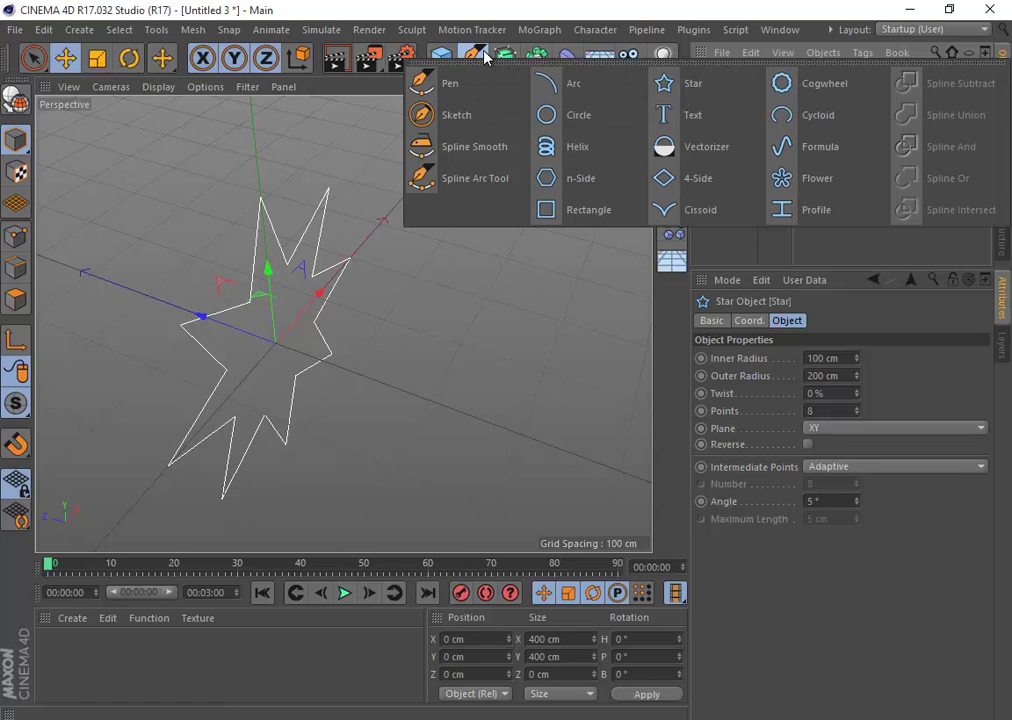
pyautogui.click(567, 124)
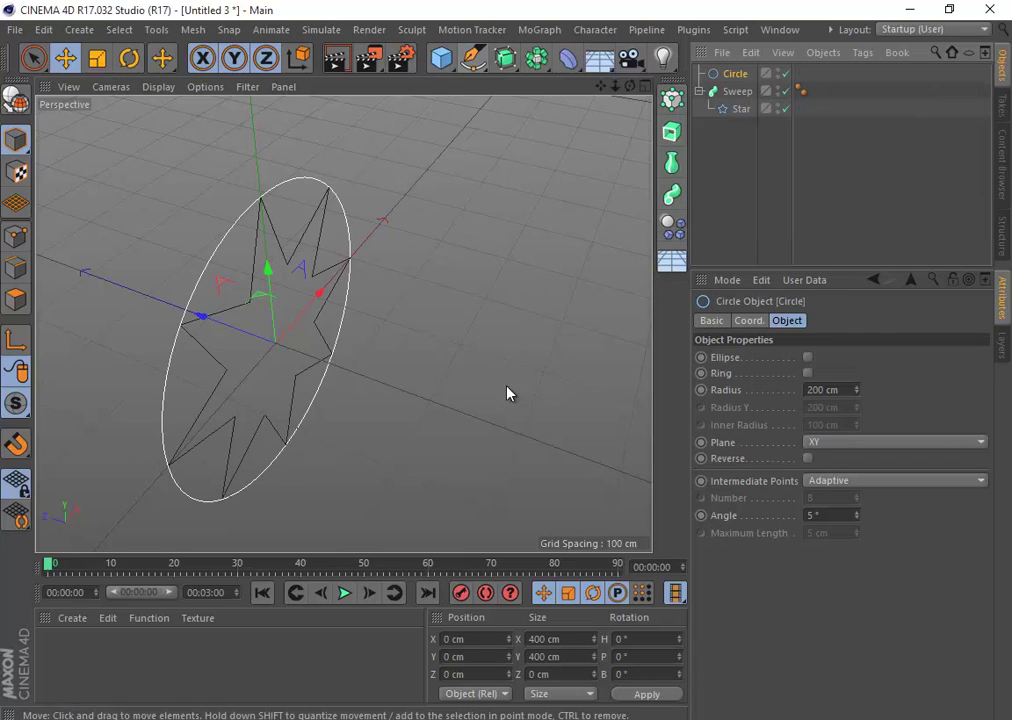
pyautogui.doubleClick(849, 389)
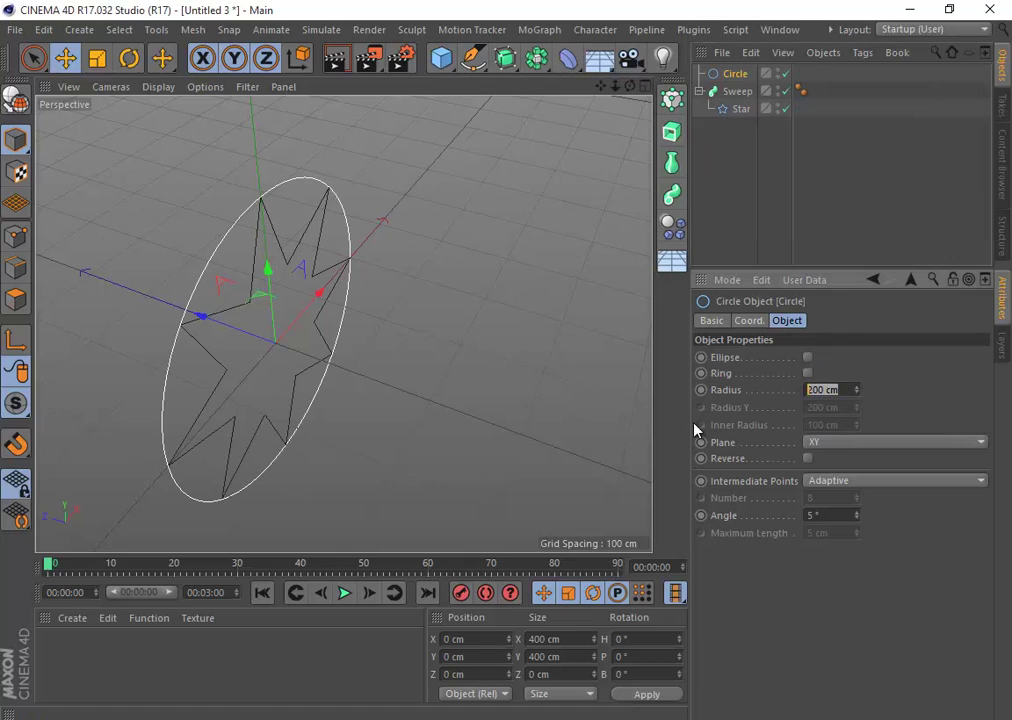
pyautogui.write('10')
pyautogui.press('Return')
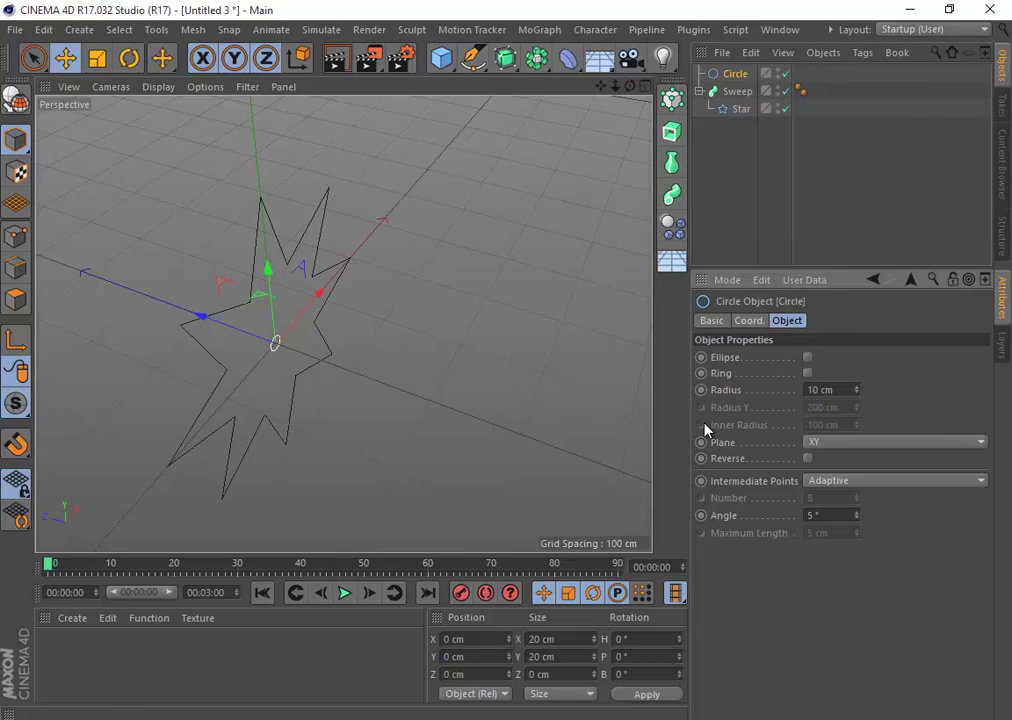
pyautogui.moveTo(734, 75); pyautogui.dragTo(740, 100)
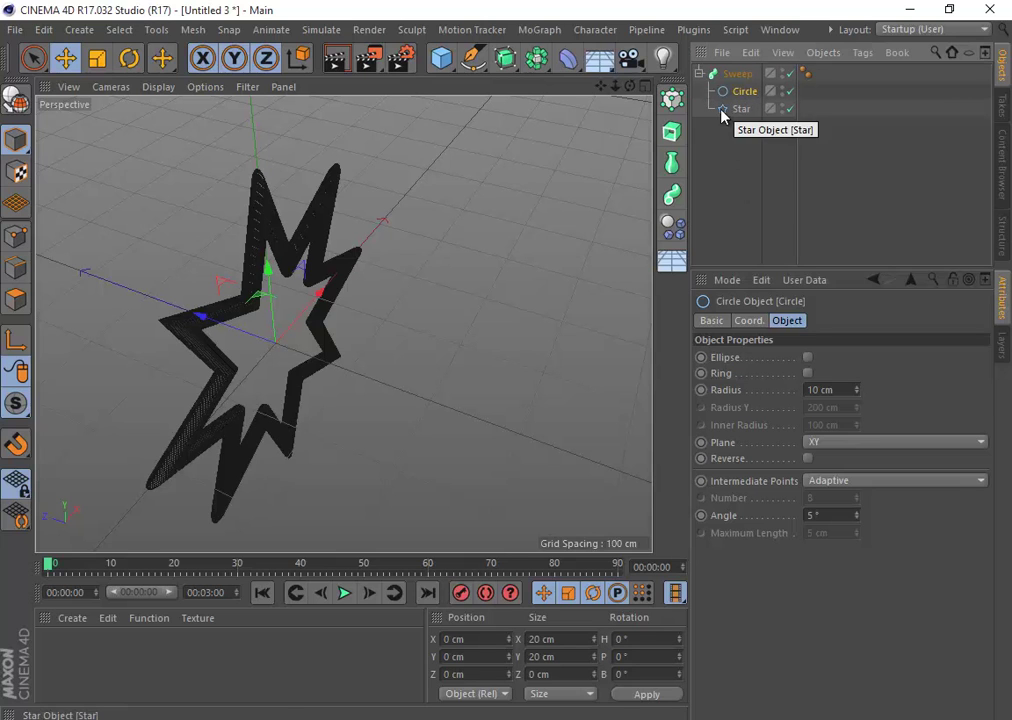
# - Change the perspective view's display mode to Gouraud Shading without lines
pyautogui.click(158, 87)
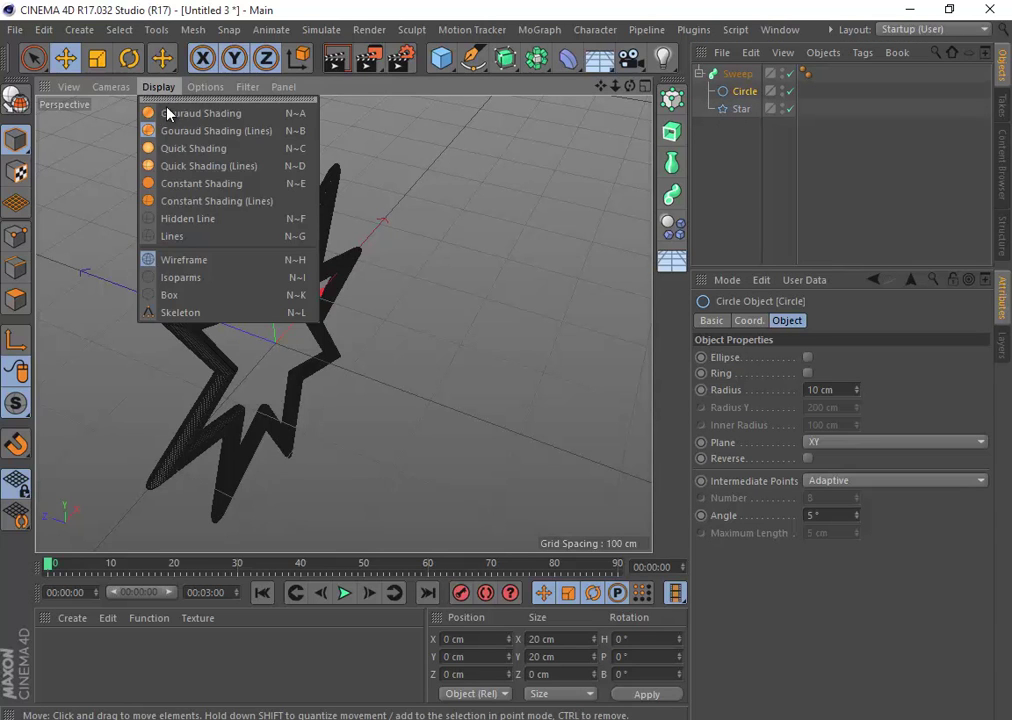
pyautogui.click(167, 110)
pyautogui.moveTo(185, 230)
pyautogui.keyDown('alt'); pyautogui.mouseDown()
pyautogui.moveTo(120, 226)
pyautogui.moveTo(234, 377)
pyautogui.moveTo(294, 181)
pyautogui.moveTo(314, 235)
pyautogui.moveTo(309, 339)
pyautogui.moveTo(357, 222)
pyautogui.moveTo(346, 46)
pyautogui.mouseUp(); pyautogui.keyUp('alt')
pyautogui.hotkey('ctrl', 'z')
# - Raise the whole Sweep object about 175 cm along the Y axis
pyautogui.click(738, 74)
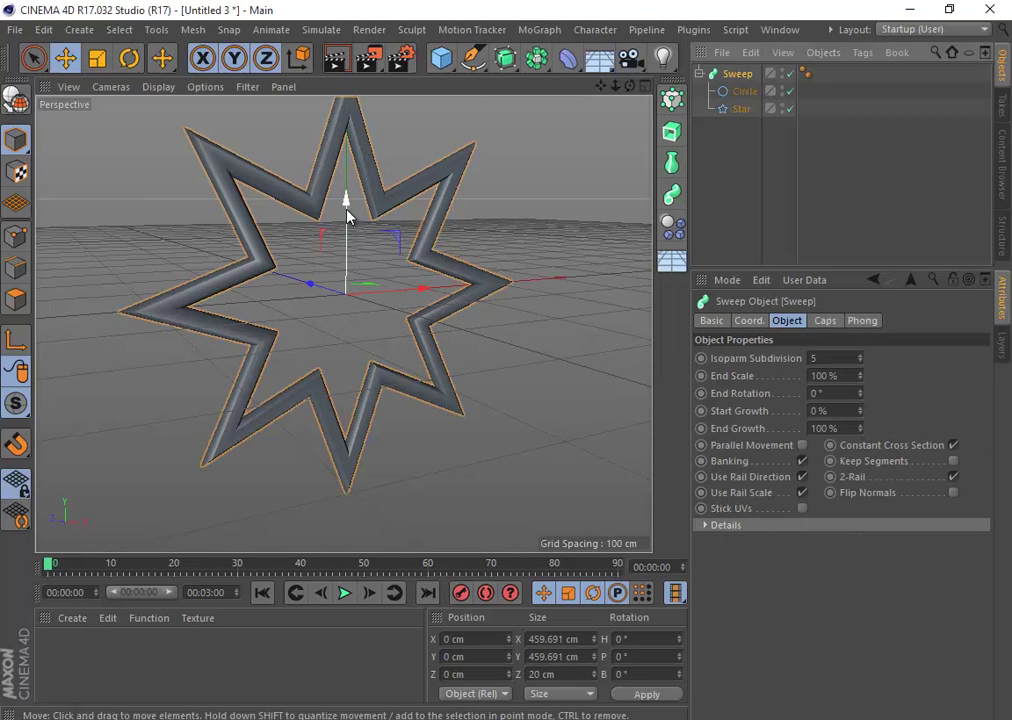
pyautogui.moveTo(347, 206); pyautogui.dragTo(347, 46)
pyautogui.keyDown('alt'); pyautogui.moveTo(350, 252); pyautogui.dragTo(364, 427, button='middle'); pyautogui.keyUp('alt')
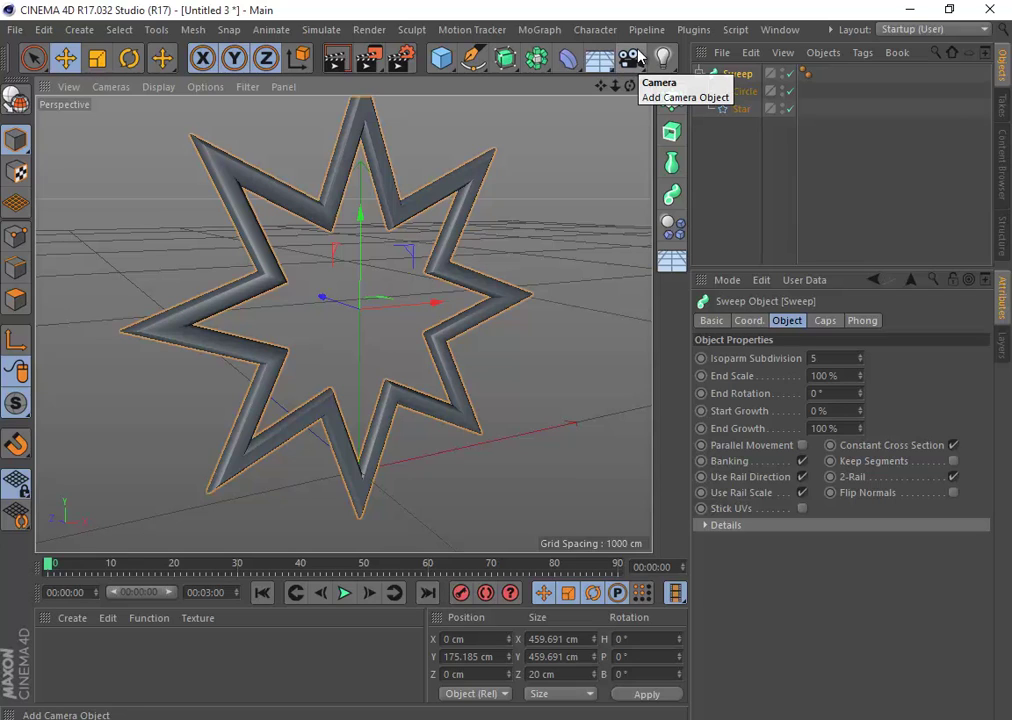
# - Try enlarging the profile Circle's radius to thicken the swept star, and undo the change
pyautogui.click(746, 91)
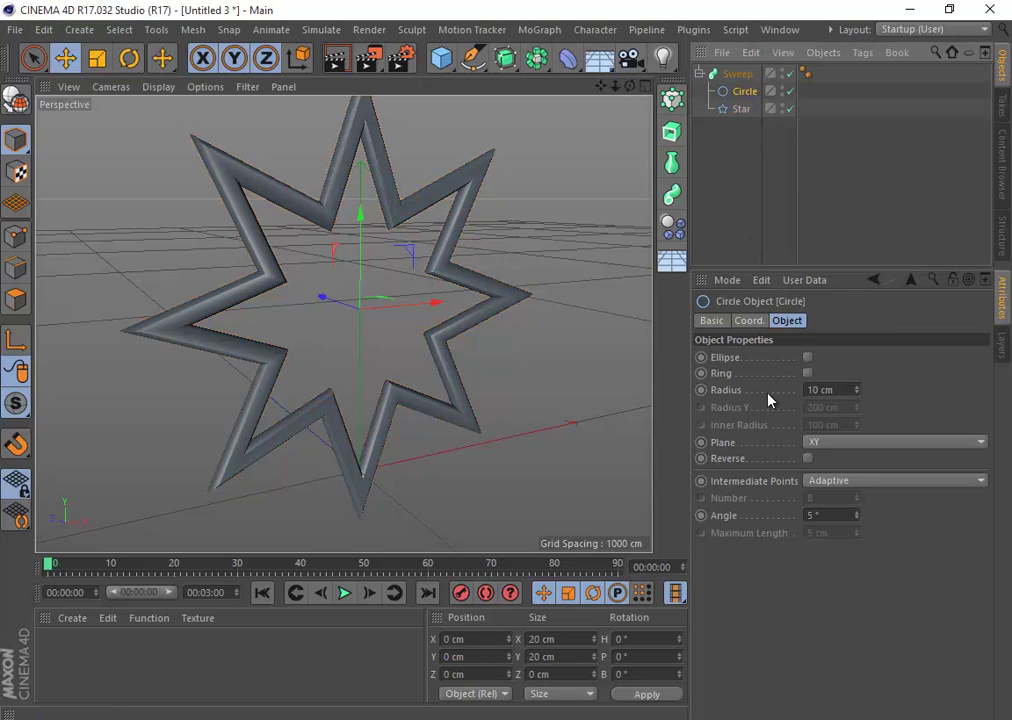
pyautogui.moveTo(858, 391); pyautogui.dragTo(862, 335)
pyautogui.hotkey('ctrl', 'z')
pyautogui.hotkey('ctrl', 'z')
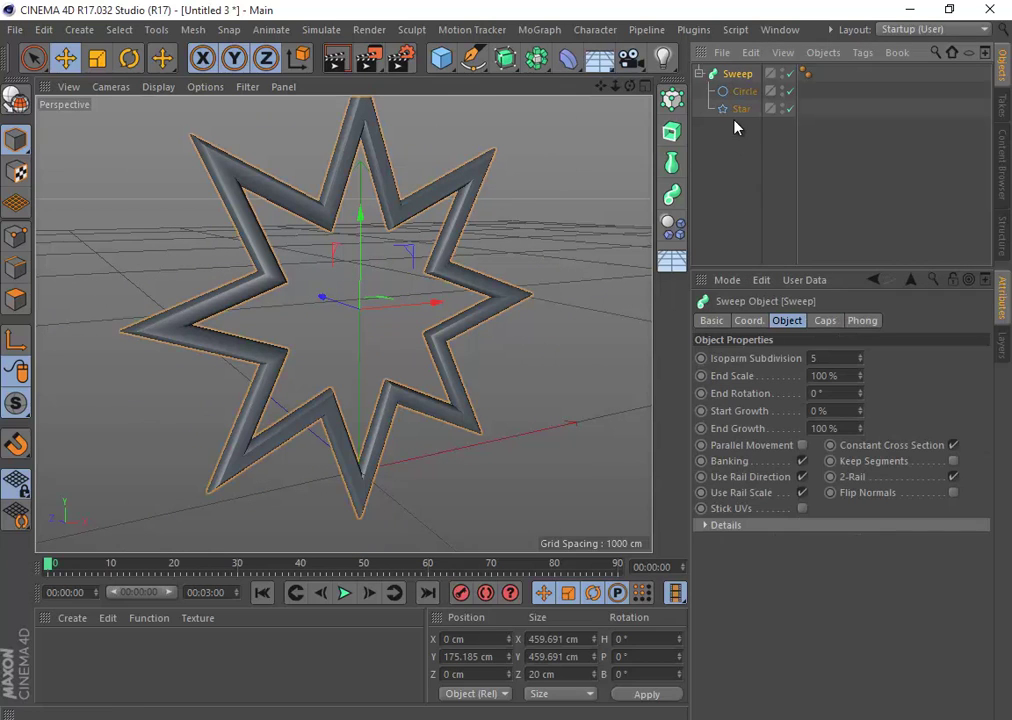
pyautogui.hotkey('ctrl', 'z')
pyautogui.hotkey('ctrl', 'z')
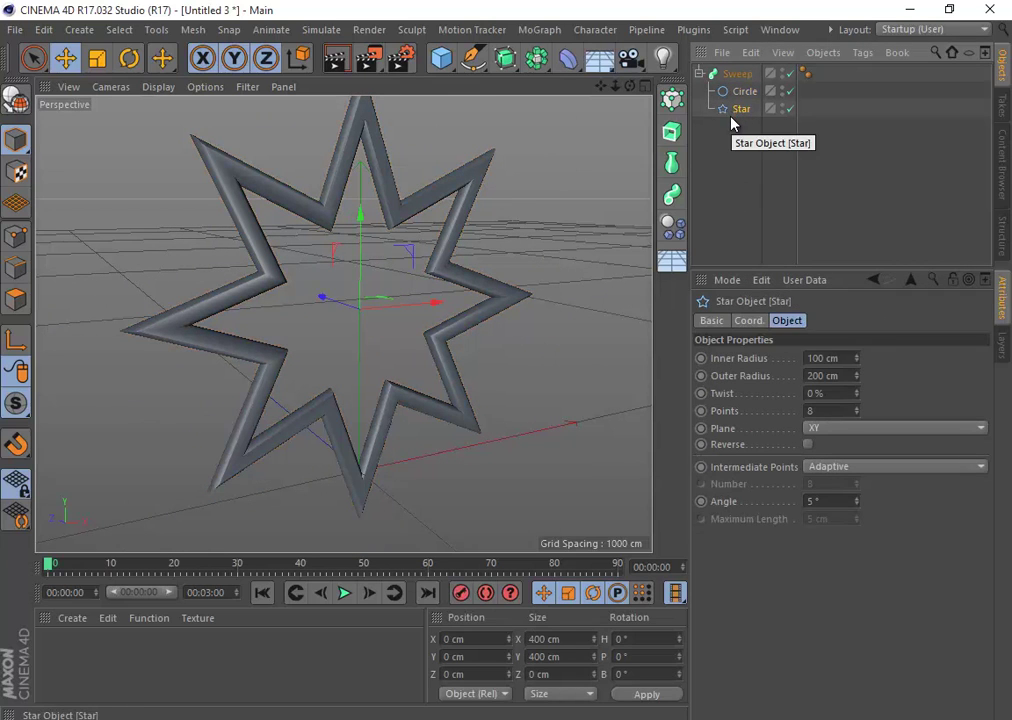
# - Try the Star as the sweep profile by placing it above the Circle, and test the ZY and XZ planes for it
pyautogui.moveTo(729, 109); pyautogui.dragTo(741, 86)
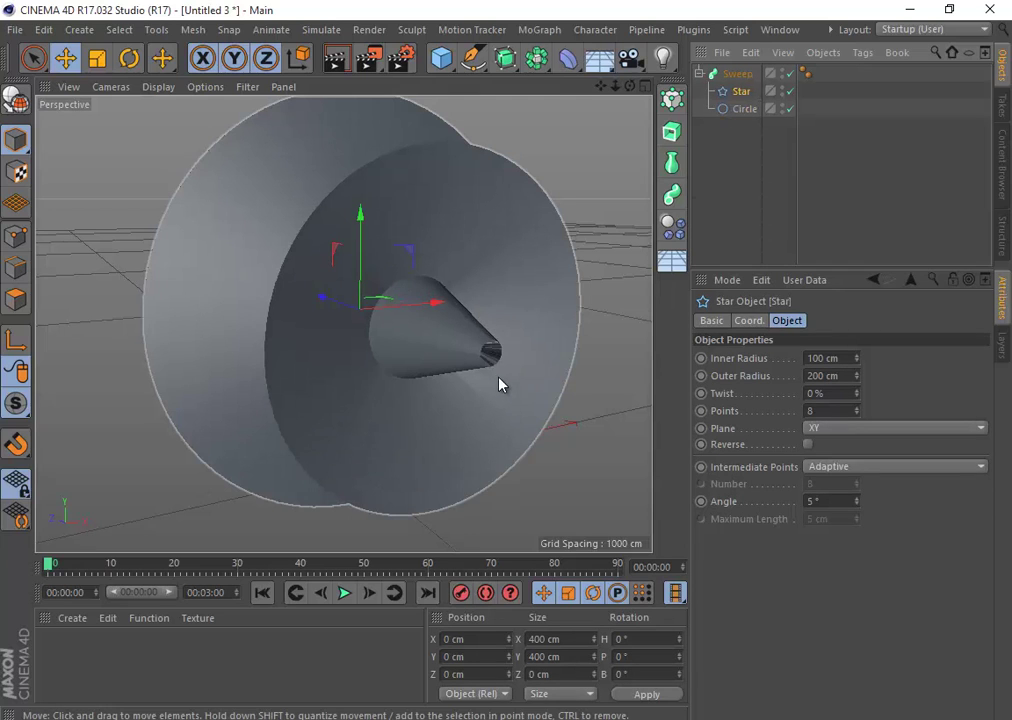
pyautogui.keyDown('alt'); pyautogui.moveTo(285, 302); pyautogui.dragTo(227, 377); pyautogui.keyUp('alt')
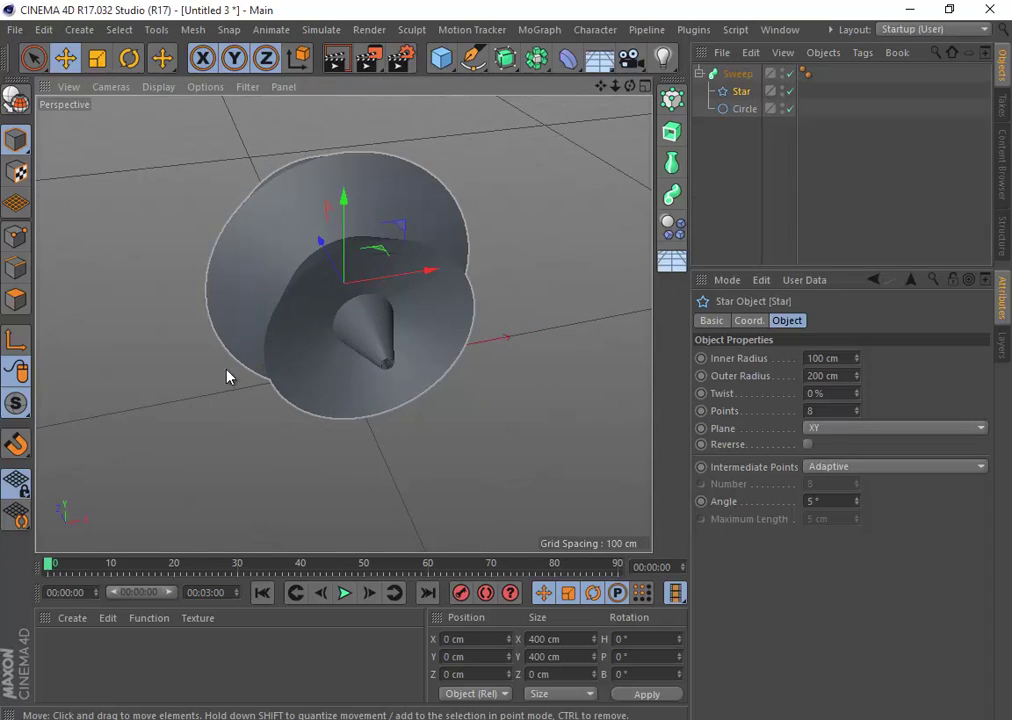
pyautogui.click(868, 428)
pyautogui.click(866, 447)
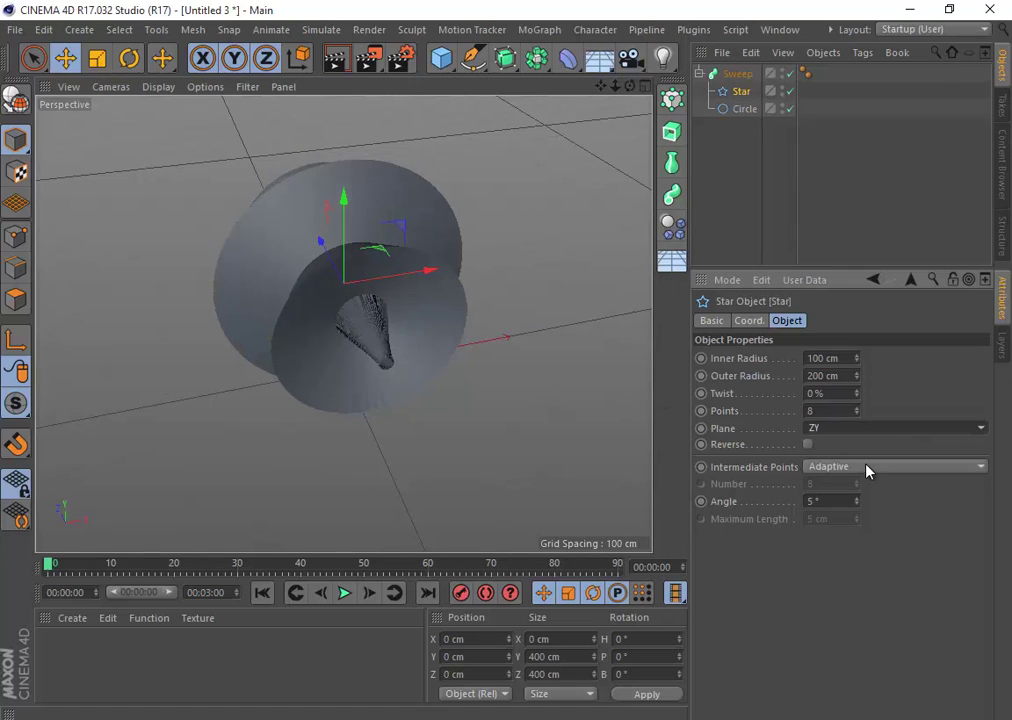
pyautogui.click(860, 429)
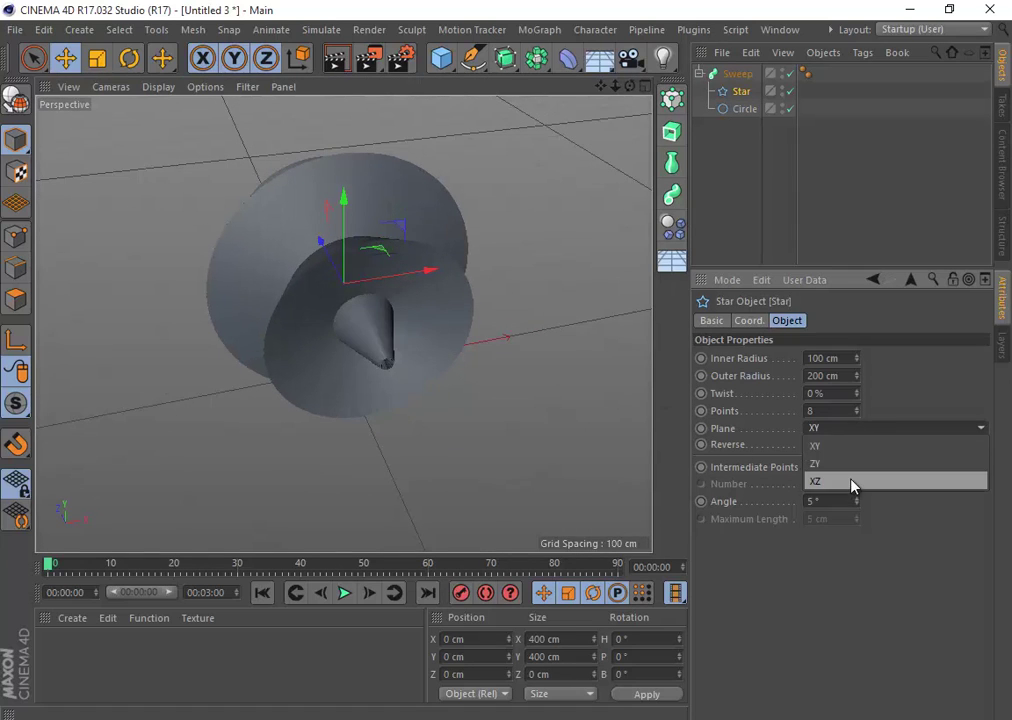
pyautogui.click(854, 480)
pyautogui.keyDown('alt'); pyautogui.moveTo(312, 264); pyautogui.dragTo(626, 281); pyautogui.keyUp('alt')
pyautogui.click(853, 430)
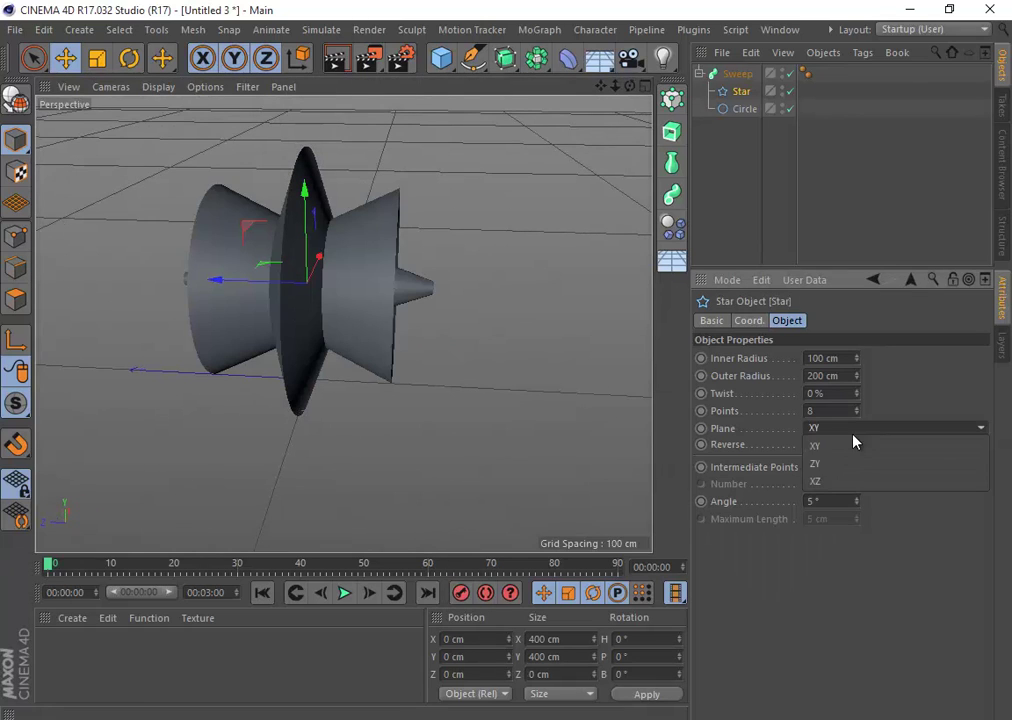
pyautogui.click(851, 446)
pyautogui.moveTo(422, 400)
pyautogui.keyDown('alt'); pyautogui.mouseDown()
pyautogui.moveTo(320, 376)
pyautogui.moveTo(416, 403)
pyautogui.mouseUp(); pyautogui.keyUp('alt')
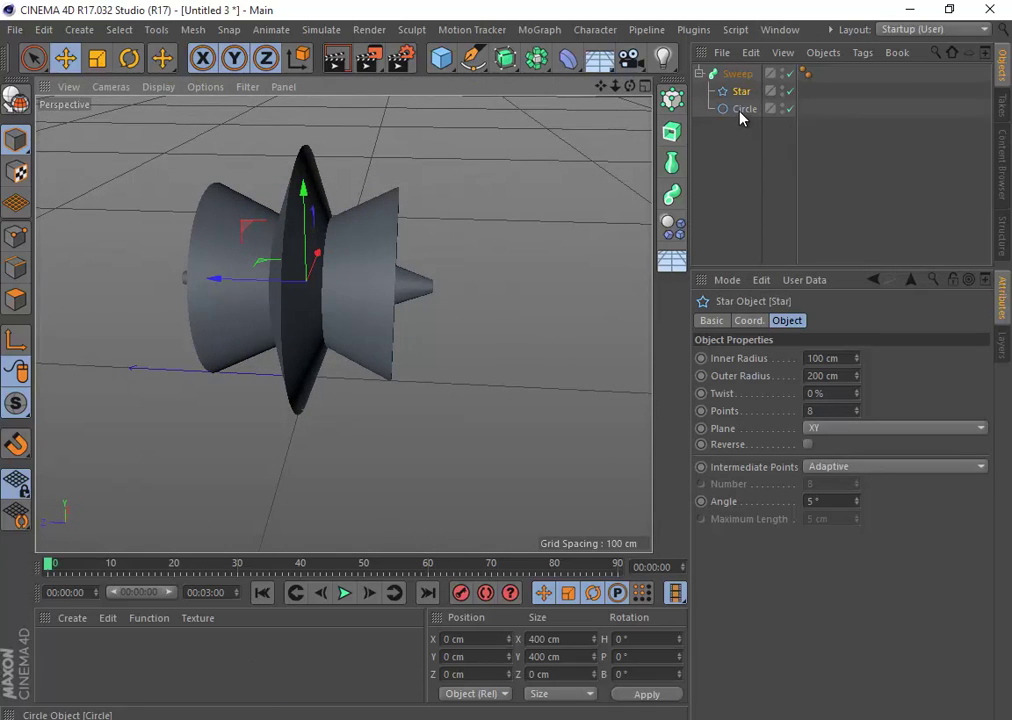
pyautogui.keyDown('alt'); pyautogui.moveTo(237, 323); pyautogui.dragTo(371, 286); pyautogui.keyUp('alt')
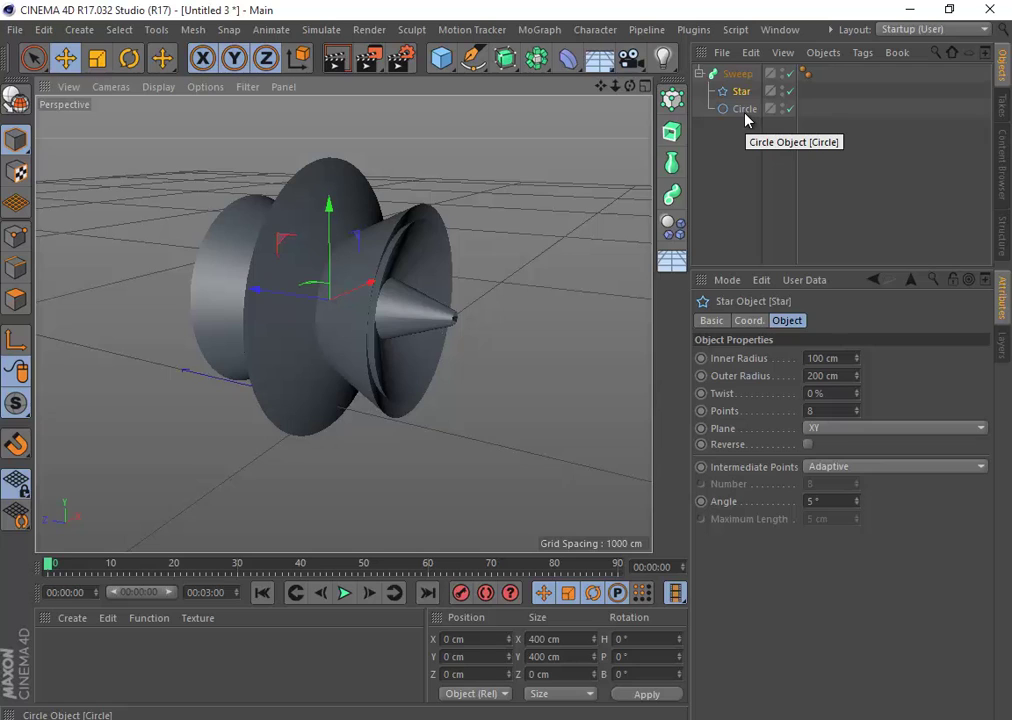
# - Move the Circle back above the Star in the Sweep, inspect the shape, and delete the whole swept star
pyautogui.moveTo(745, 117); pyautogui.dragTo(739, 83)
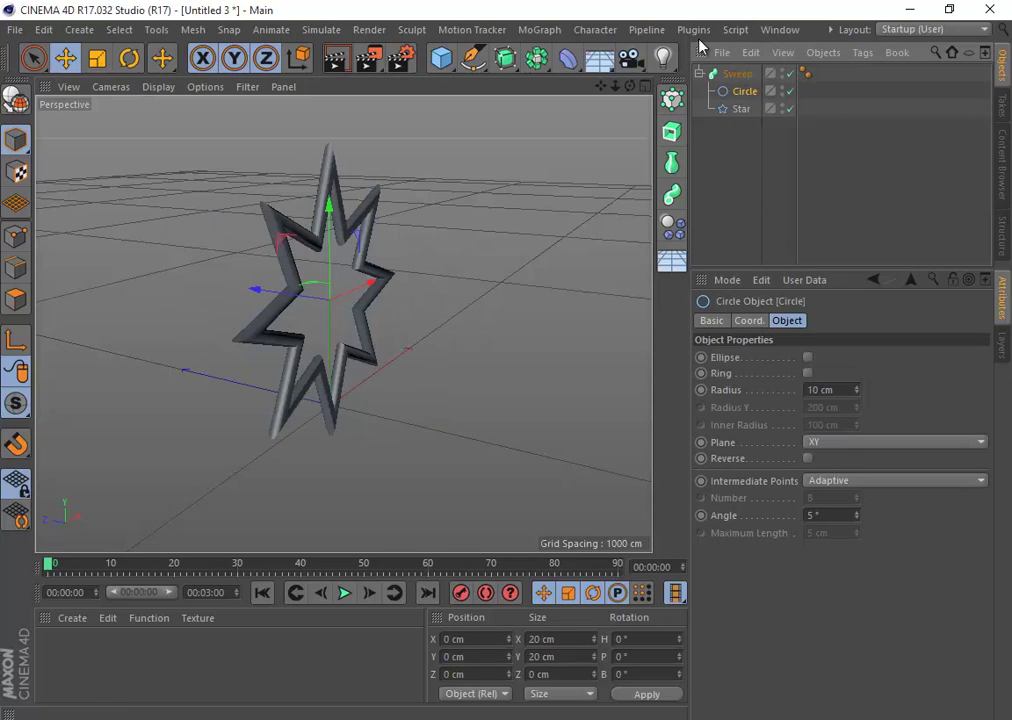
pyautogui.scroll(4, 357, 225)
pyautogui.keyDown('alt'); pyautogui.moveTo(275, 313); pyautogui.dragTo(231, 366); pyautogui.keyUp('alt')
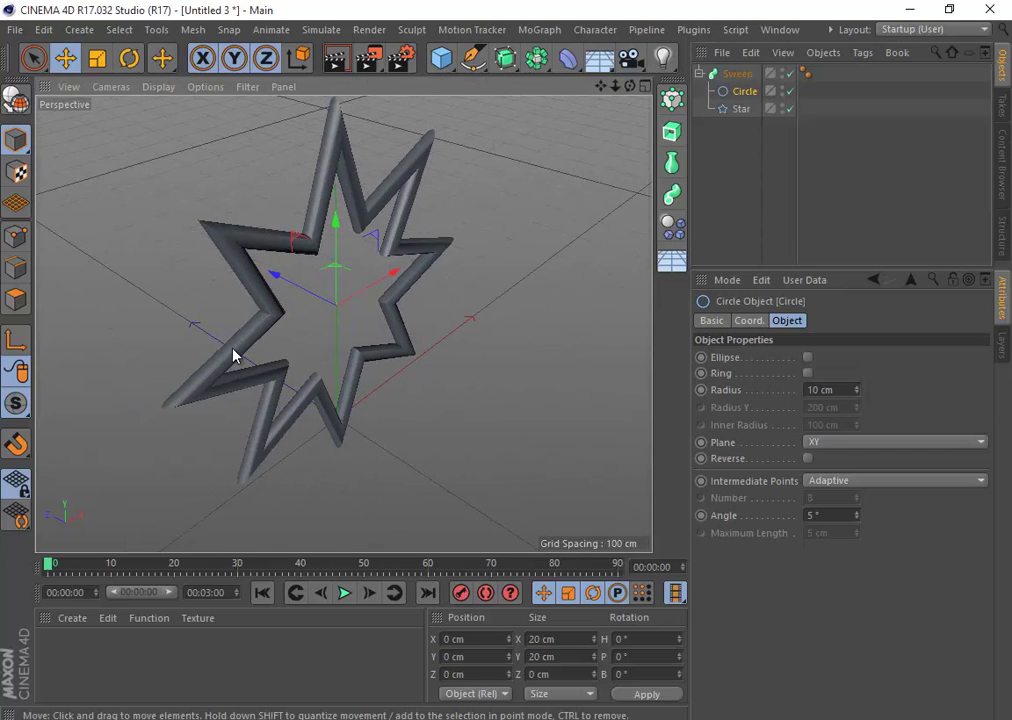
pyautogui.keyDown('alt'); pyautogui.moveTo(233, 355); pyautogui.dragTo(246, 359); pyautogui.keyUp('alt')
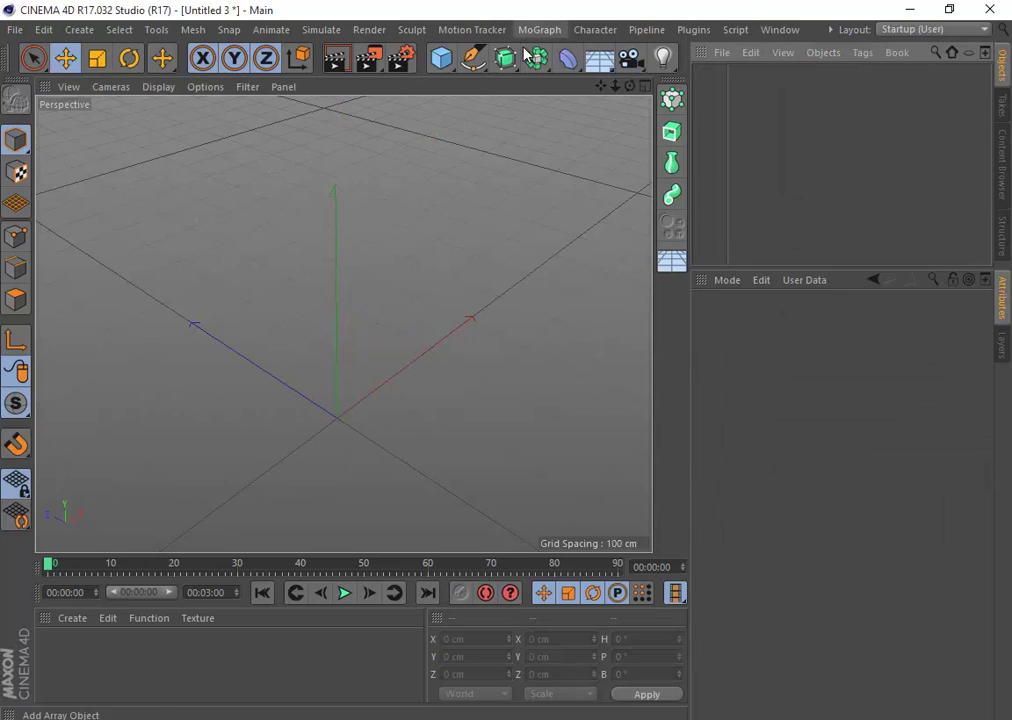
# - Add a Circle spline and a Rectangle spline to the empty scene
pyautogui.click(441, 57)
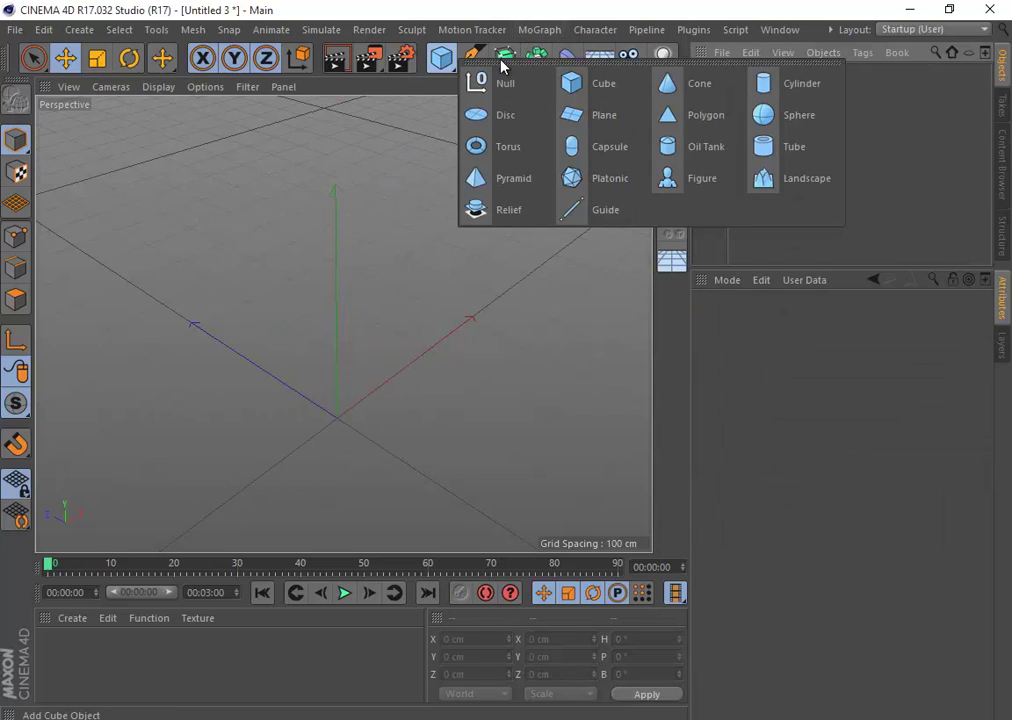
pyautogui.click(474, 57)
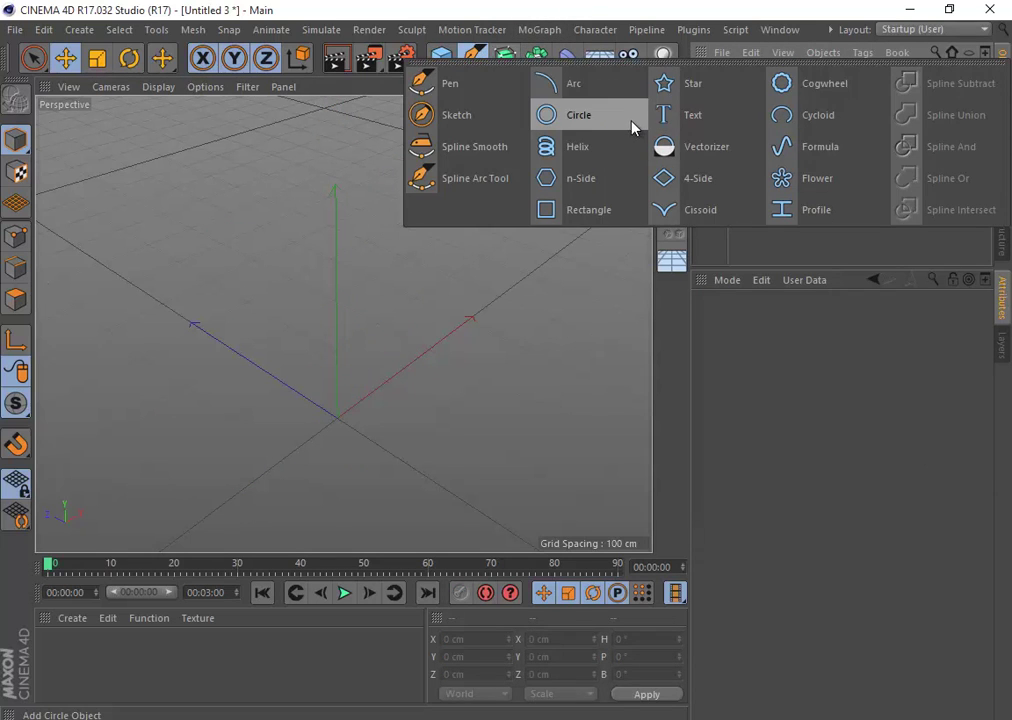
pyautogui.click(628, 120)
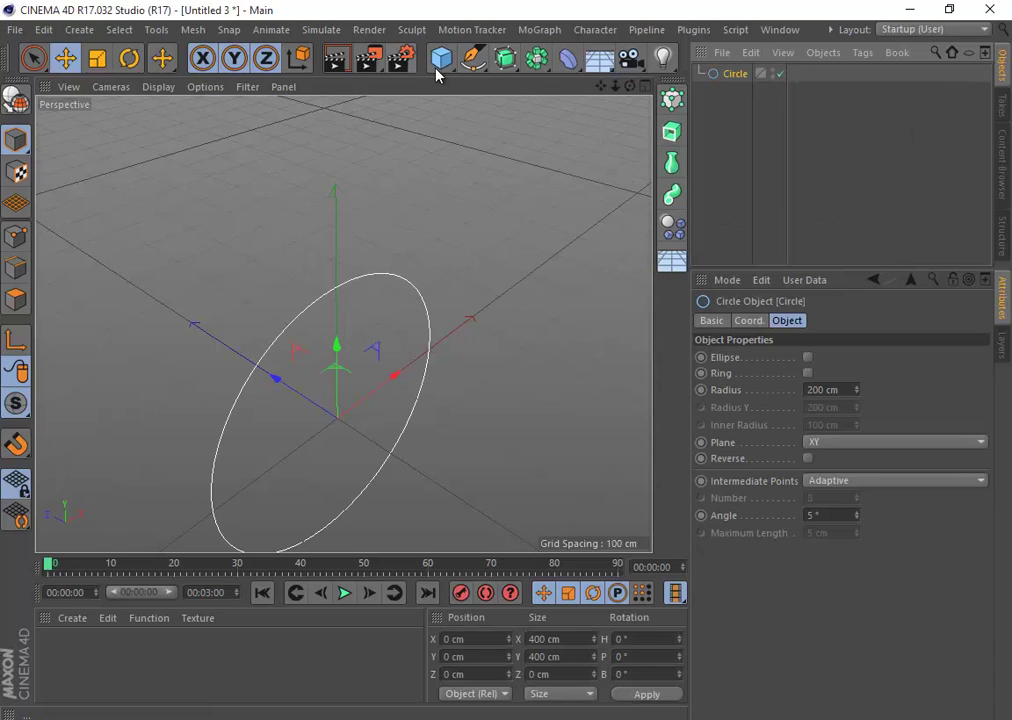
pyautogui.click(474, 57)
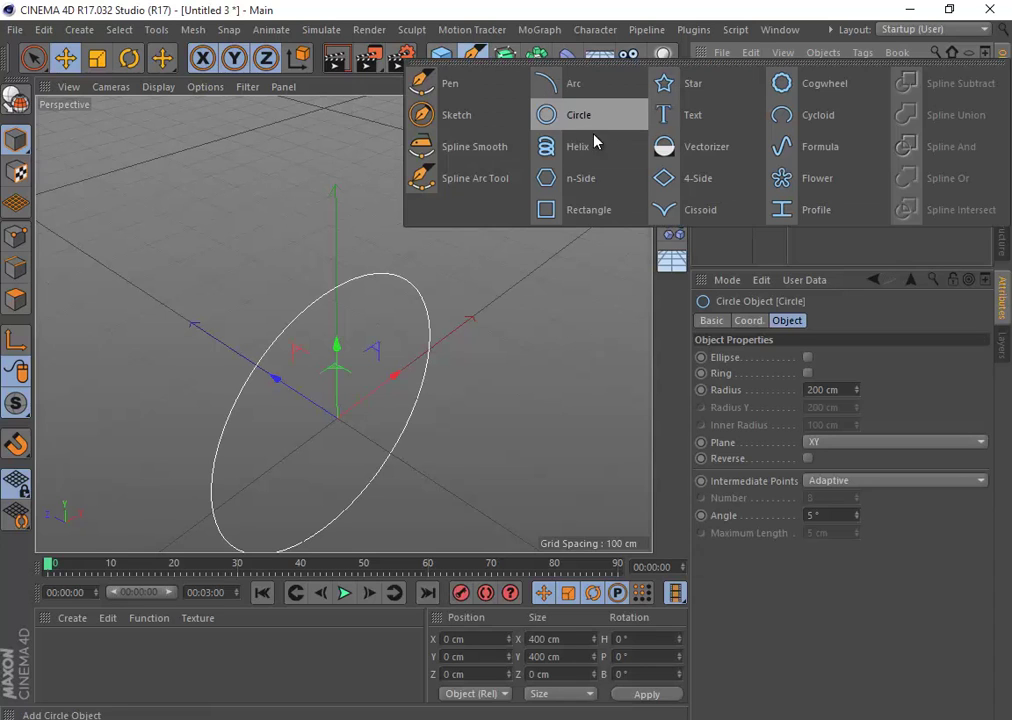
pyautogui.click(553, 209)
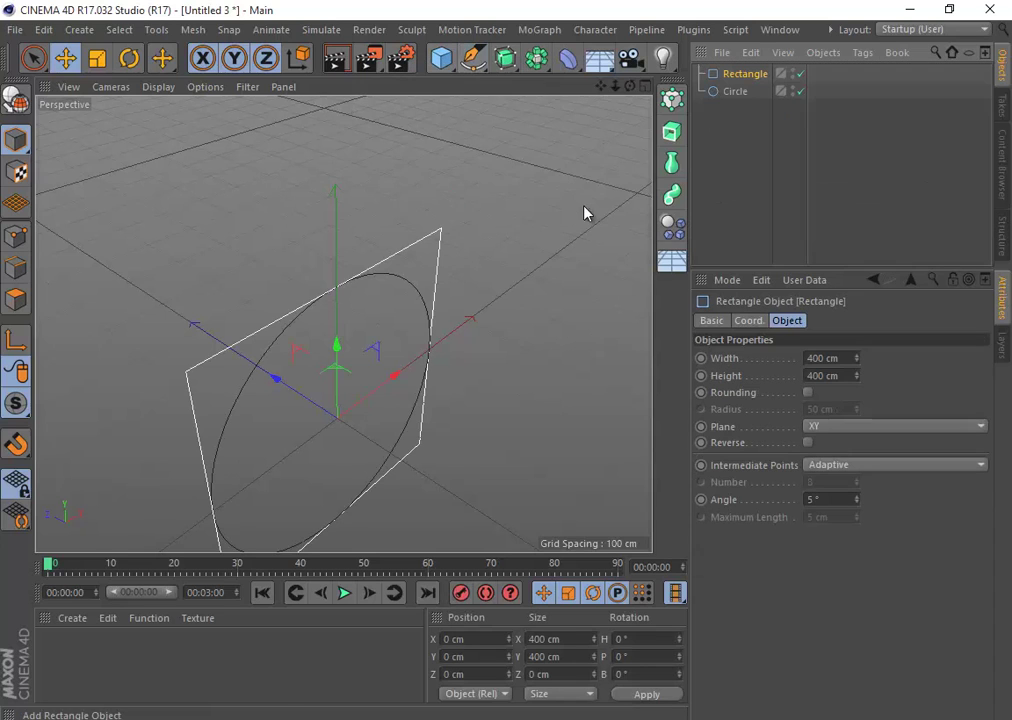
# - Set both the width and the height of the Rectangle spline to 10 cm
pyautogui.click(856, 362)
pyautogui.moveTo(842, 358); pyautogui.dragTo(317, 393)
pyautogui.write('10')
pyautogui.press('Tab')
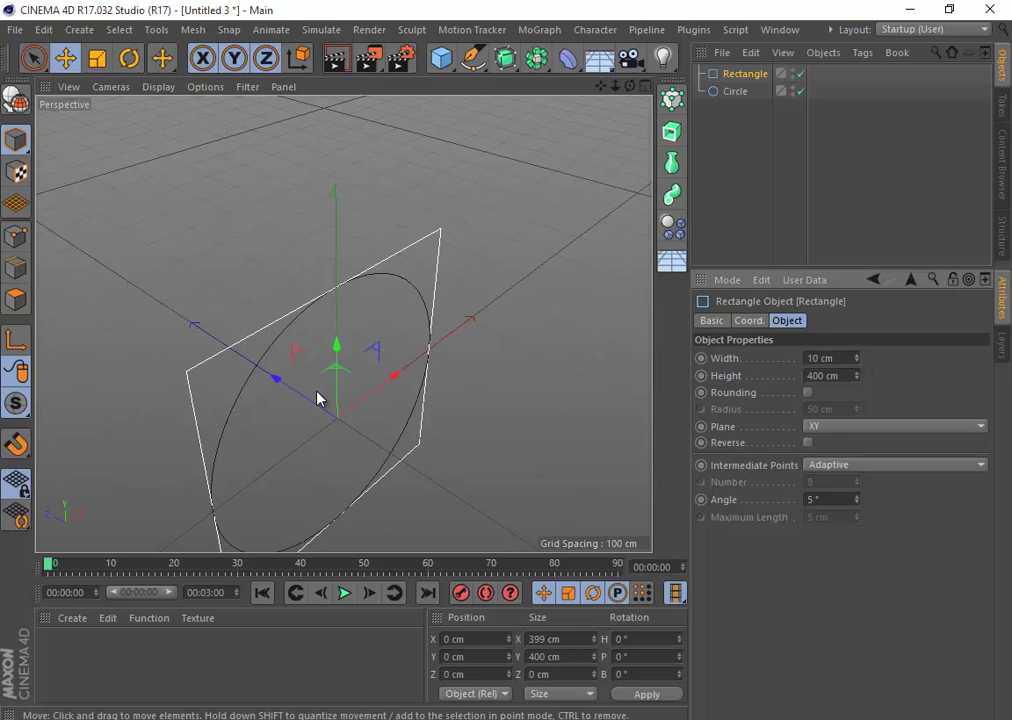
pyautogui.write('10')
pyautogui.press('Return')
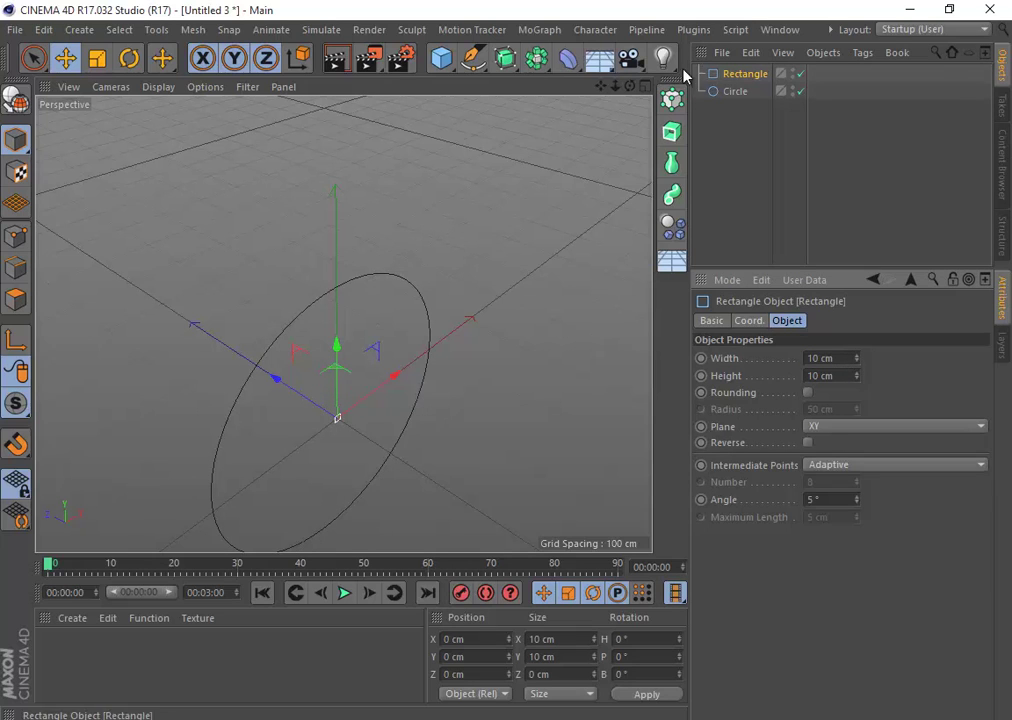
# - Add a Sweep generator and nest the Rectangle above the Circle under it to form a square-section ring
pyautogui.moveTo(505, 58); pyautogui.dragTo(530, 82)
pyautogui.click(583, 148)
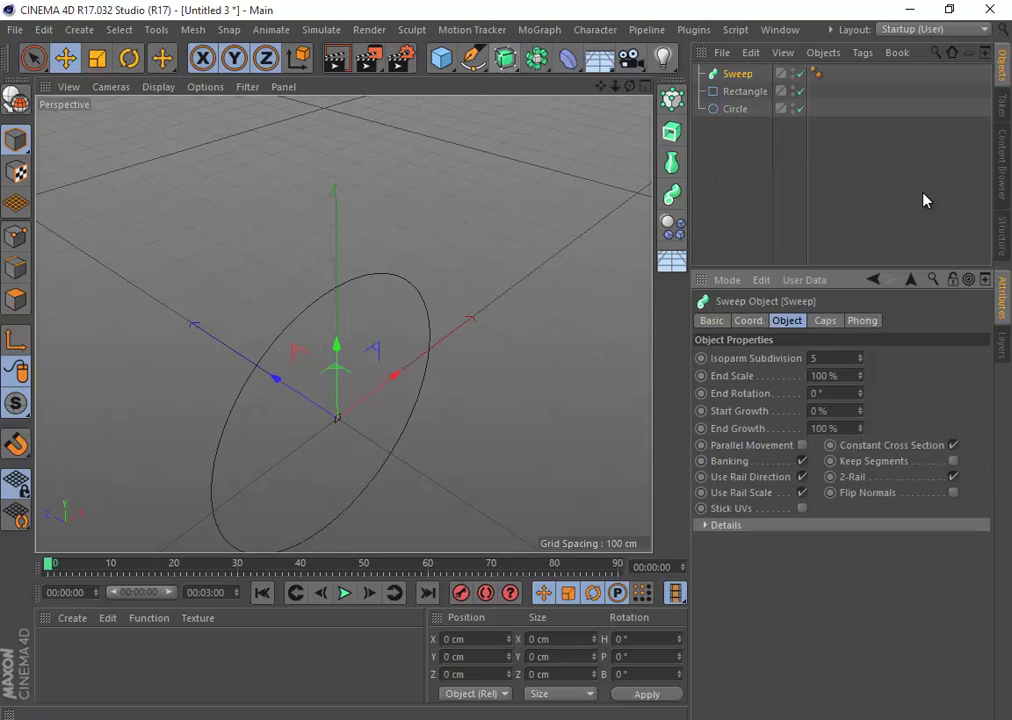
pyautogui.moveTo(847, 163); pyautogui.dragTo(734, 75)
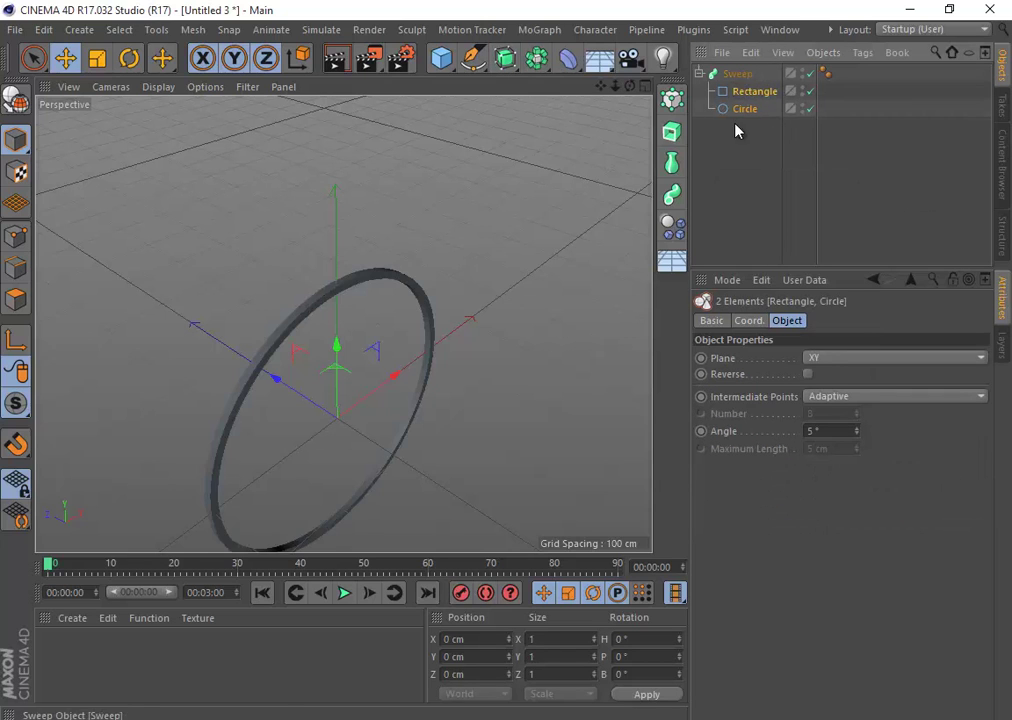
pyautogui.keyDown('alt'); pyautogui.moveTo(391, 280); pyautogui.dragTo(362, 247); pyautogui.keyUp('alt')
pyautogui.scroll(4, 355, 265)
pyautogui.keyDown('alt'); pyautogui.moveTo(353, 272); pyautogui.dragTo(408, 207, button='middle'); pyautogui.keyUp('alt')
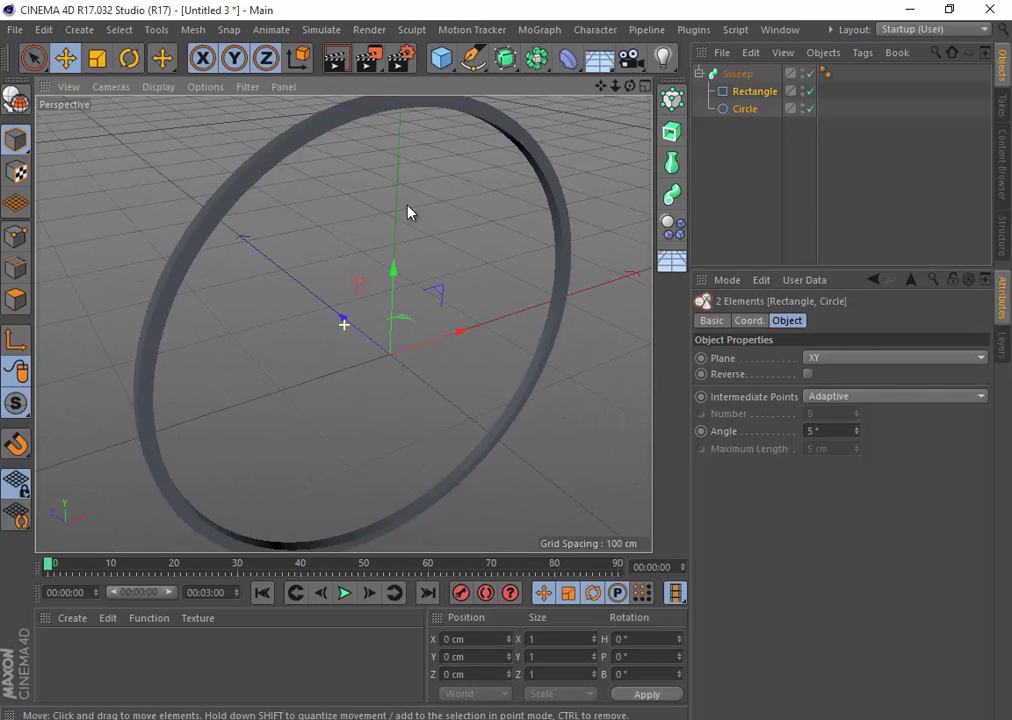
# - Move the Circle above the Rectangle under the Sweep and set the Circle's radius to 10 cm
pyautogui.click(752, 91)
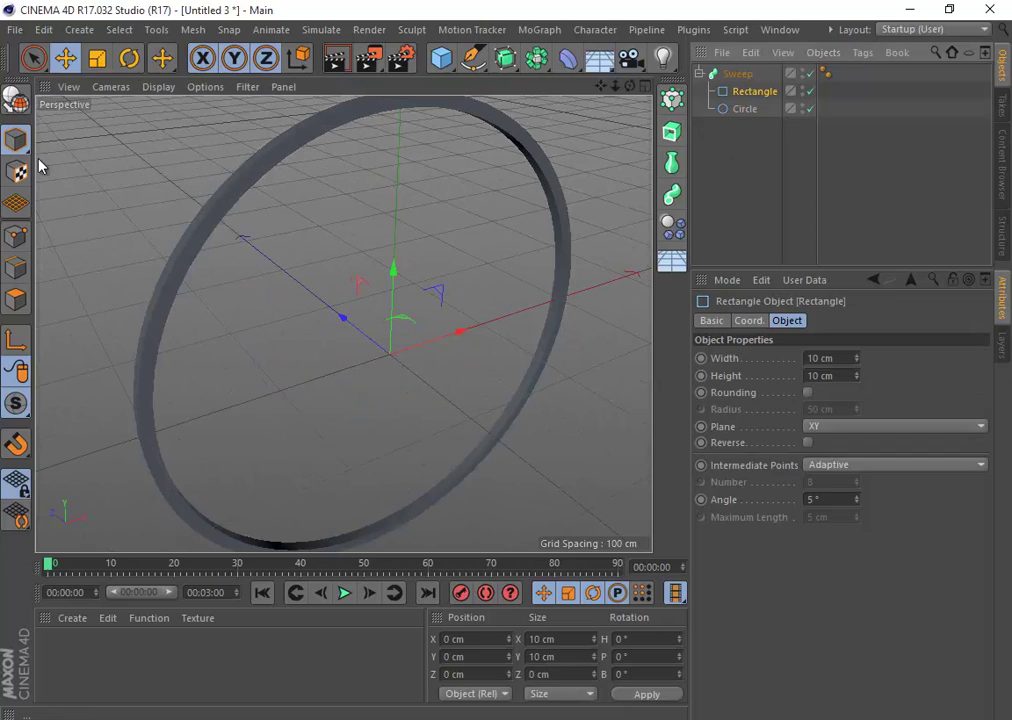
pyautogui.scroll(3, 200, 215)
pyautogui.moveTo(201, 210)
pyautogui.keyDown('alt'); pyautogui.mouseDown()
pyautogui.moveTo(247, 243)
pyautogui.moveTo(241, 237)
pyautogui.mouseUp(); pyautogui.keyUp('alt')
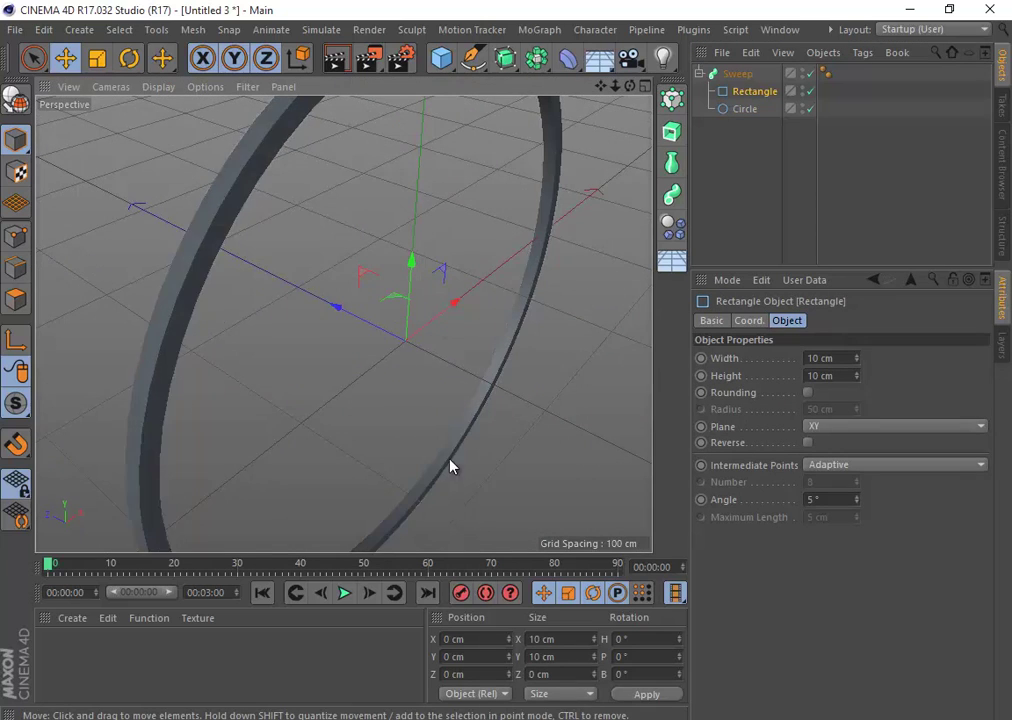
pyautogui.scroll(-3, 450, 462)
pyautogui.keyDown('alt'); pyautogui.moveTo(357, 362); pyautogui.dragTo(211, 292, button='middle'); pyautogui.keyUp('alt')
pyautogui.moveTo(756, 109)
pyautogui.mouseDown()
pyautogui.moveTo(769, 100)
pyautogui.moveTo(752, 86)
pyautogui.mouseUp()
pyautogui.click(822, 389)
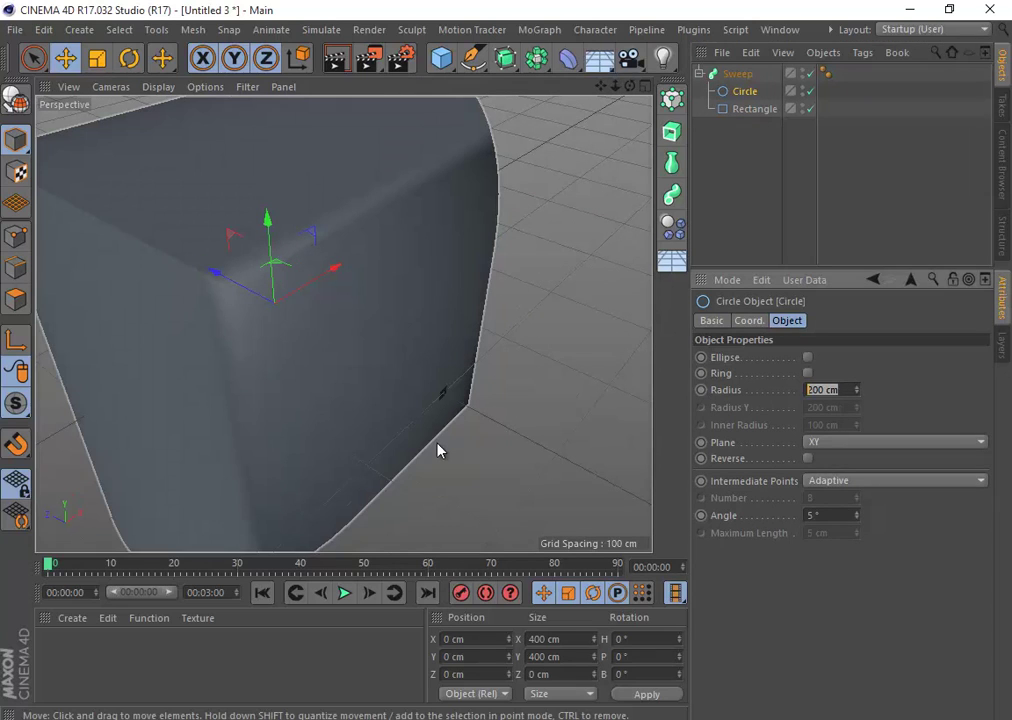
pyautogui.write('10')
pyautogui.press('Return')
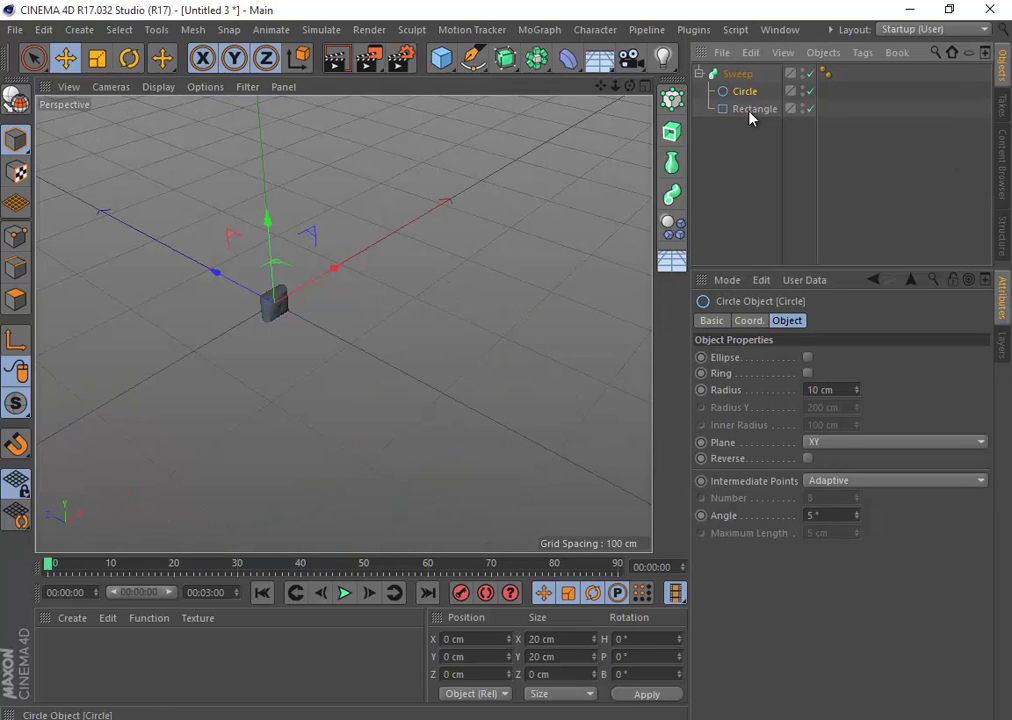
# - Set both the width and the height of the Rectangle path spline to 500 cm
pyautogui.click(752, 110)
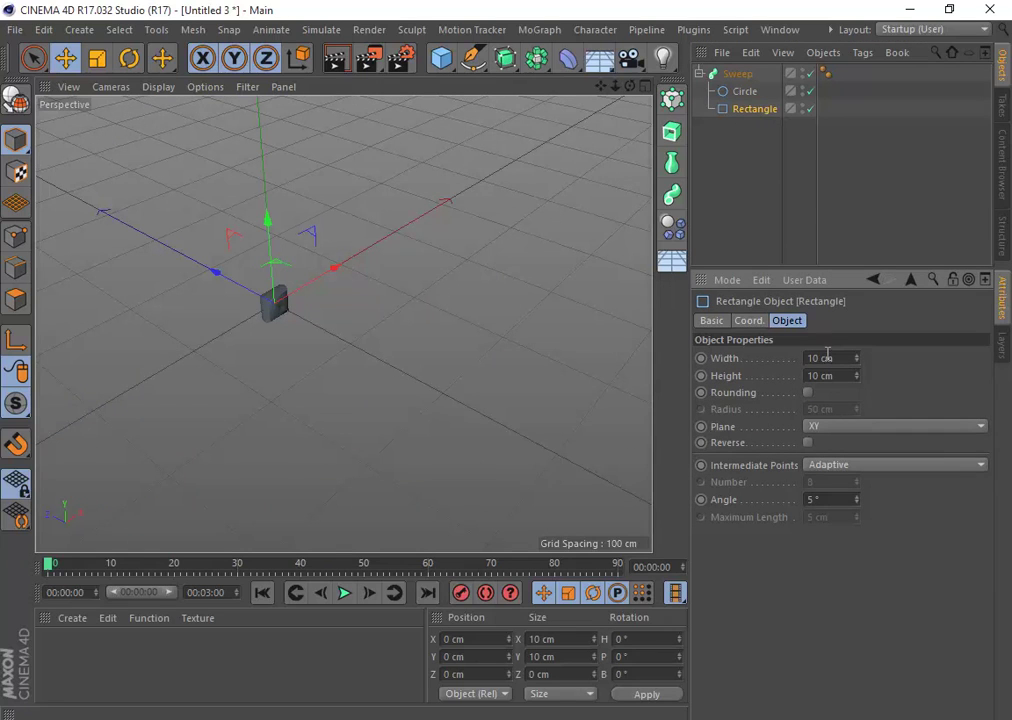
pyautogui.click(843, 357)
pyautogui.write('500')
pyautogui.press('Tab')
pyautogui.write('500')
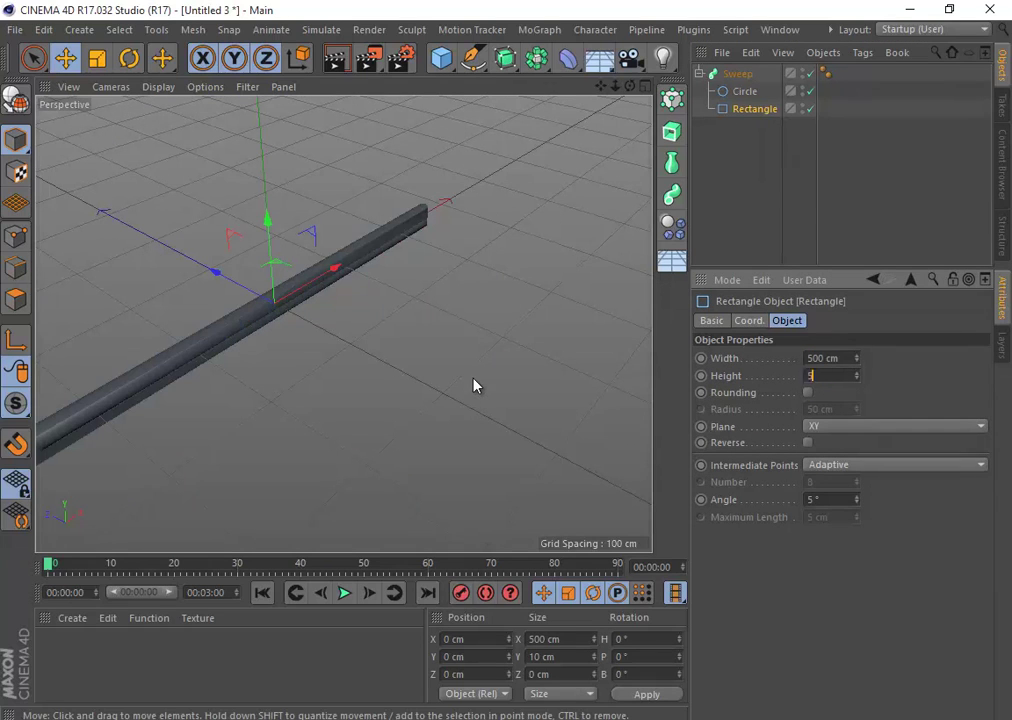
pyautogui.press('Return')
# - Inspect the swept rectangular frame and its corners from several distances and angles
pyautogui.keyDown('alt'); pyautogui.moveTo(399, 331); pyautogui.dragTo(352, 220, button='right'); pyautogui.keyUp('alt')
pyautogui.keyDown('alt'); pyautogui.moveTo(273, 264); pyautogui.dragTo(310, 278, button='middle'); pyautogui.keyUp('alt')
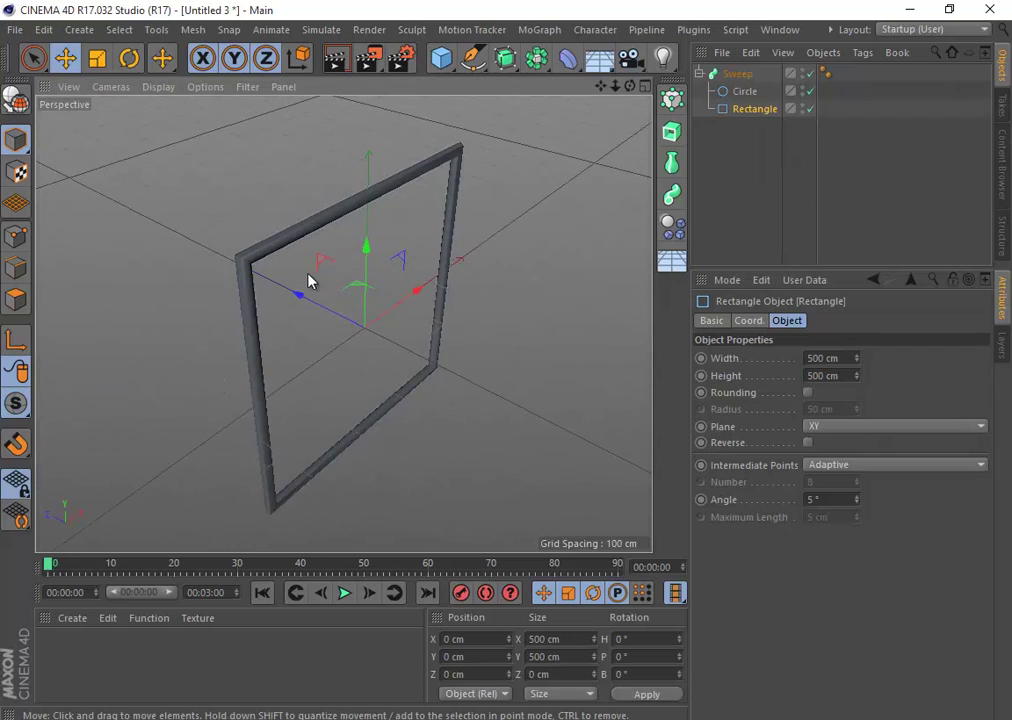
pyautogui.keyDown('alt'); pyautogui.moveTo(310, 278); pyautogui.dragTo(385, 268, button='right'); pyautogui.keyUp('alt')
pyautogui.keyDown('alt'); pyautogui.moveTo(109, 210); pyautogui.dragTo(371, 252, button='right'); pyautogui.keyUp('alt')
pyautogui.keyDown('alt'); pyautogui.moveTo(430, 318); pyautogui.dragTo(344, 325, button='middle'); pyautogui.keyUp('alt')
pyautogui.keyDown('alt'); pyautogui.moveTo(344, 325); pyautogui.dragTo(381, 310, button='right'); pyautogui.keyUp('alt')
pyautogui.scroll(-5, 385, 320)
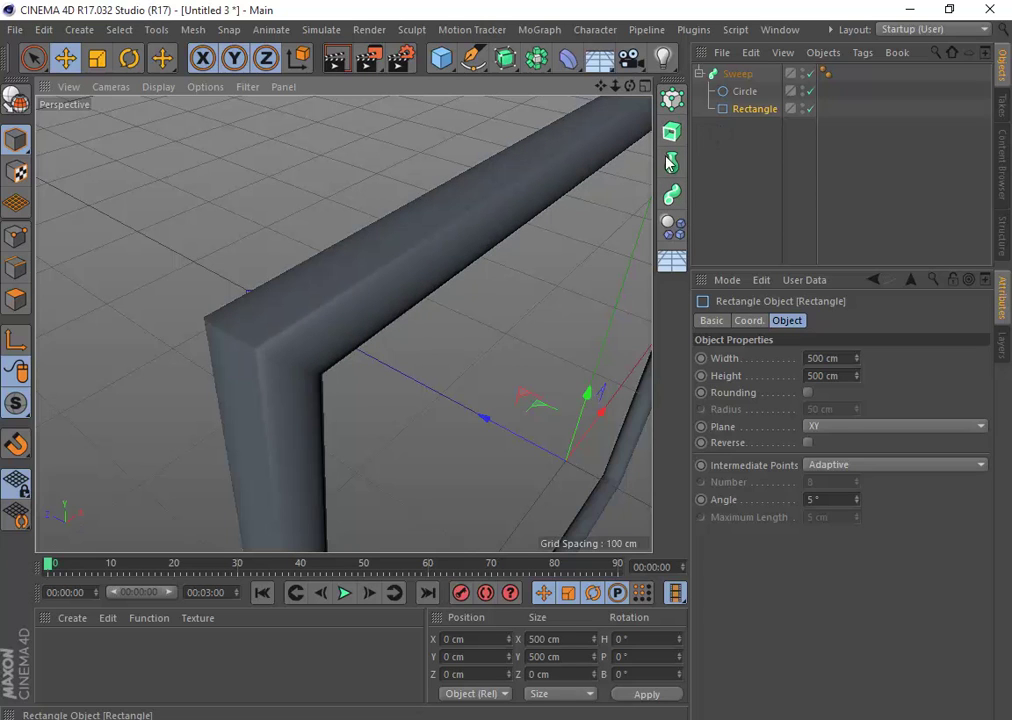
pyautogui.keyDown('alt'); pyautogui.moveTo(600, 190); pyautogui.dragTo(380, 290); pyautogui.keyUp('alt')
# - Try out the Sweep's growth values on the rectangular frame and restore the full sweep
pyautogui.click(737, 73)
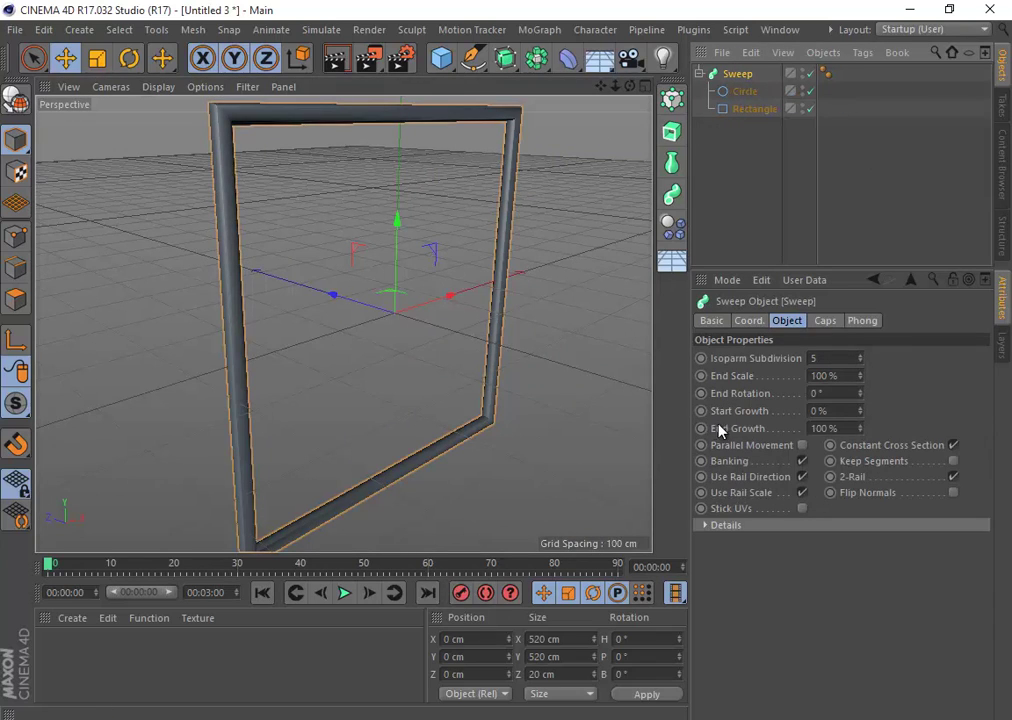
pyautogui.moveTo(861, 418); pyautogui.dragTo(861, 433)
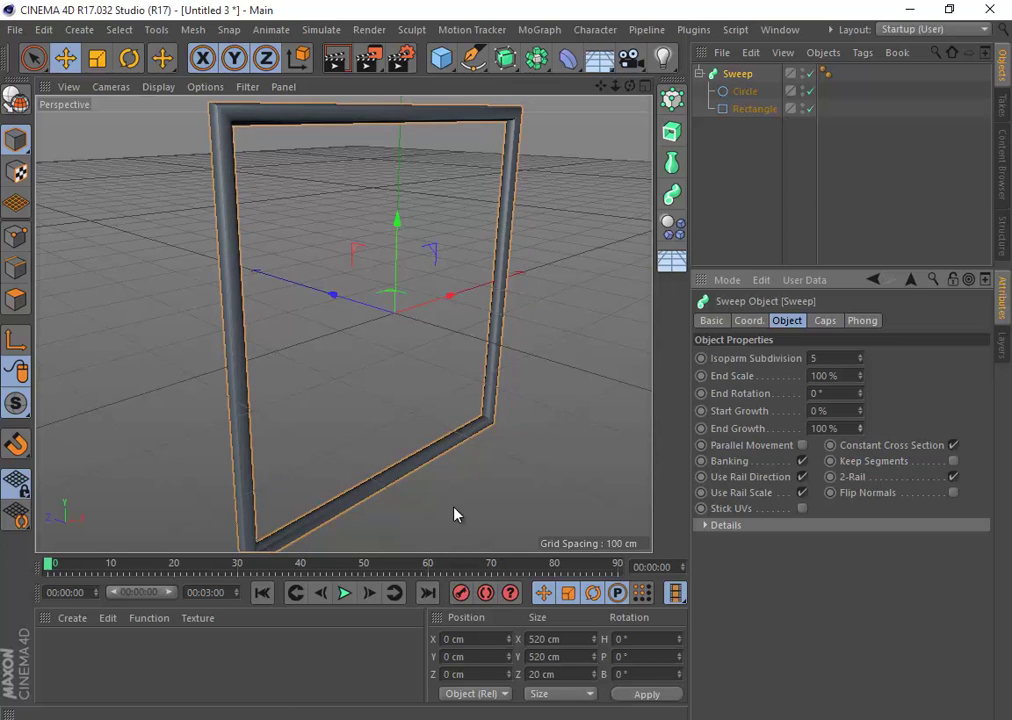
pyautogui.scroll(-2, 454, 507)
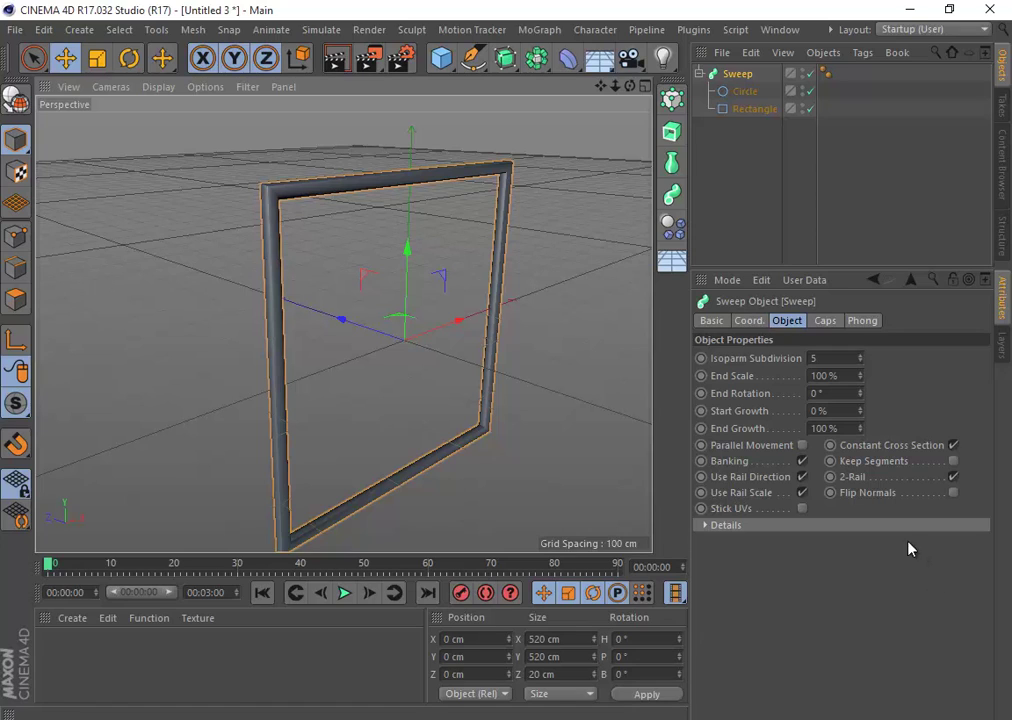
# - Try twisting the frame with the Sweep's End Rotation, including 864°, and undo each change
pyautogui.moveTo(860, 393); pyautogui.dragTo(733, 468)
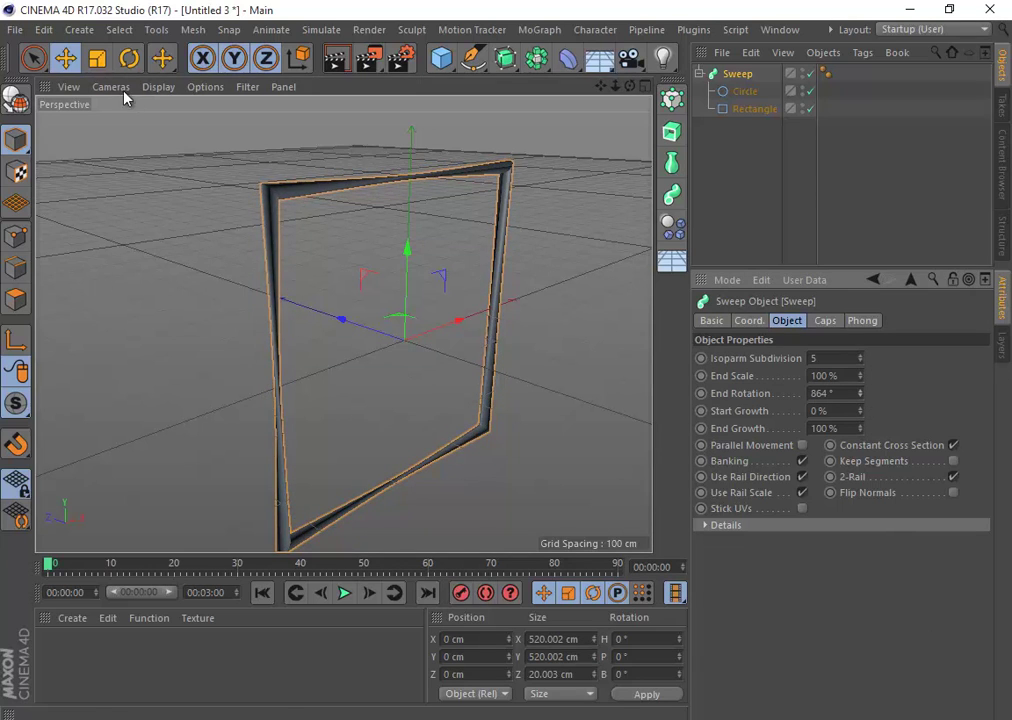
pyautogui.hotkey('ctrl', 'z')
pyautogui.scroll(4, 256, 200)
pyautogui.keyDown('alt'); pyautogui.moveTo(395, 242); pyautogui.dragTo(412, 236); pyautogui.keyUp('alt')
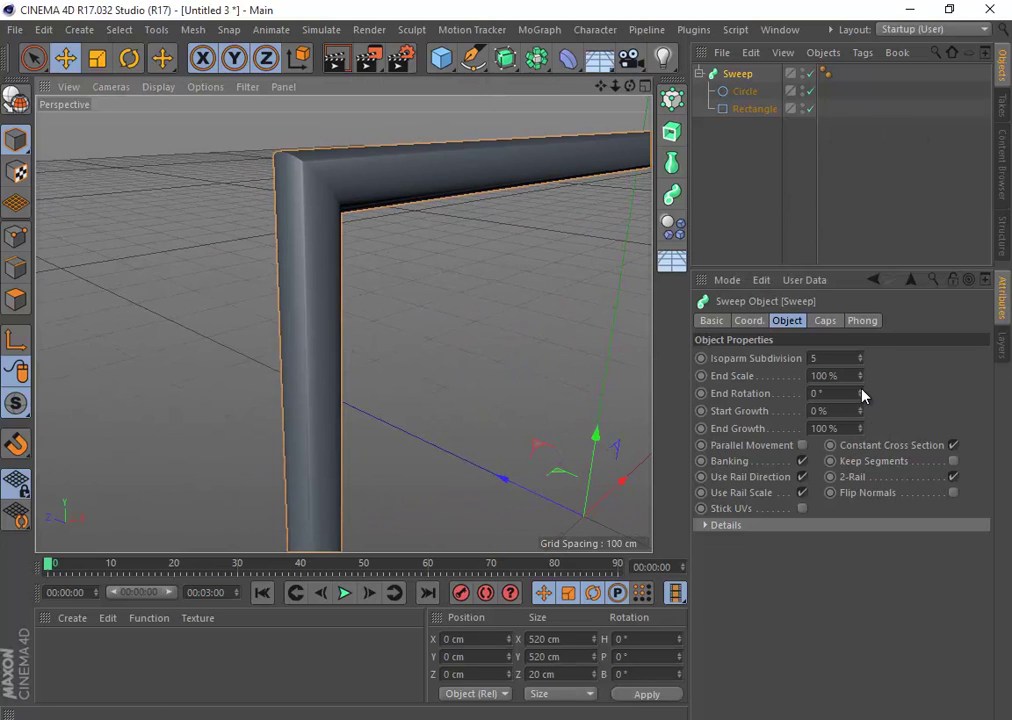
pyautogui.moveTo(862, 391)
pyautogui.mouseDown()
pyautogui.moveTo(861, 376)
pyautogui.moveTo(857, 389)
pyautogui.mouseUp()
pyautogui.hotkey('ctrl', 'z')
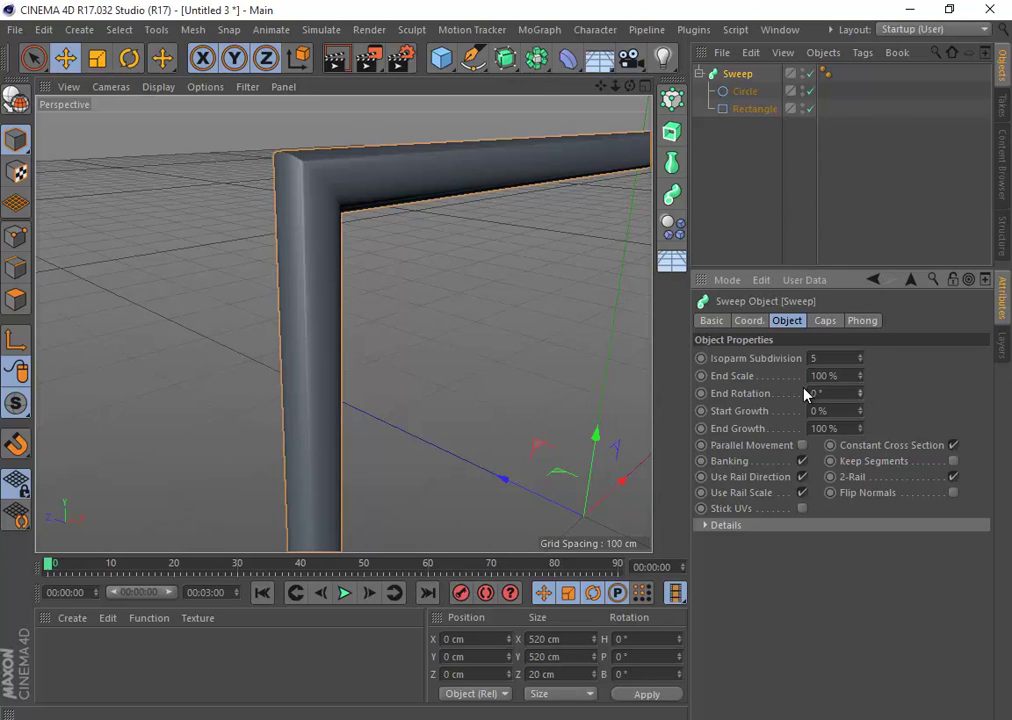
# - Try tapering the frame with the Sweep's End Scale at 0%, then reset the scale to its default
pyautogui.scroll(-4, 287, 339)
pyautogui.keyDown('alt'); pyautogui.moveTo(348, 361); pyautogui.dragTo(280, 288, button='middle'); pyautogui.keyUp('alt')
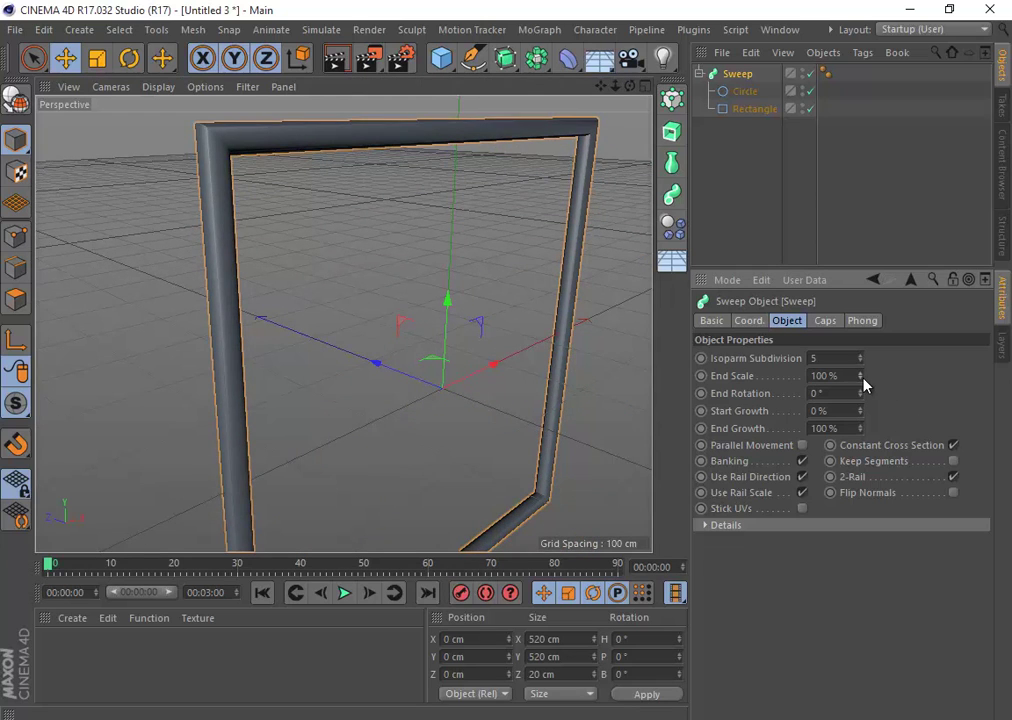
pyautogui.moveTo(863, 379)
pyautogui.mouseDown()
pyautogui.moveTo(849, 350)
pyautogui.moveTo(861, 388)
pyautogui.mouseUp()
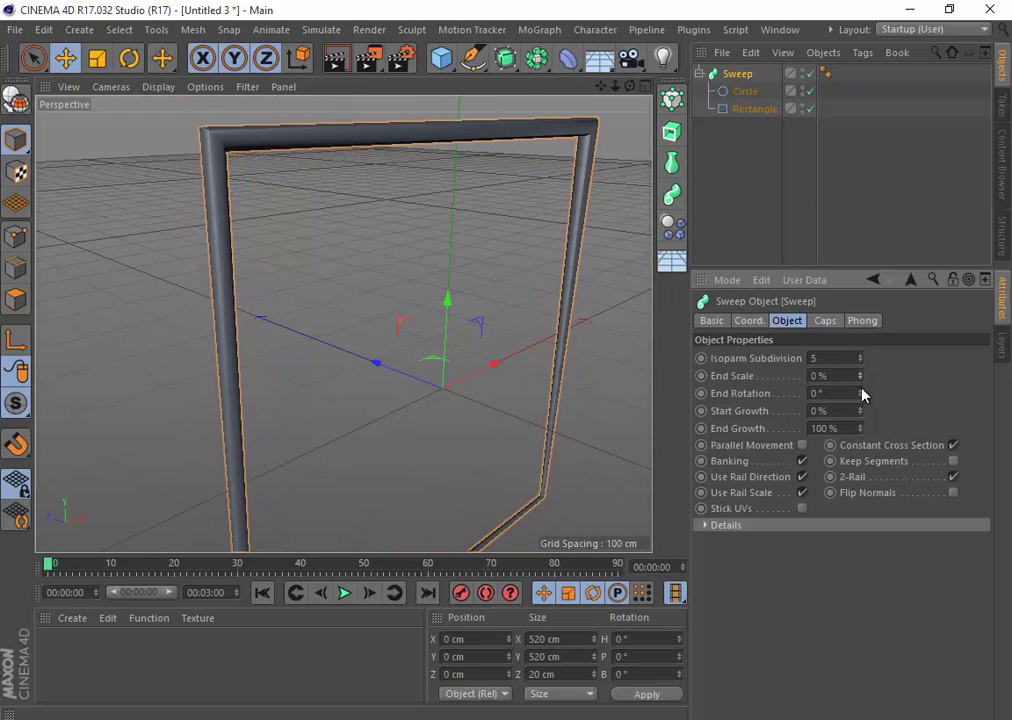
pyautogui.keyDown('alt'); pyautogui.moveTo(420, 326); pyautogui.dragTo(462, 205, button='middle'); pyautogui.keyUp('alt')
pyautogui.scroll(-2, 453, 240)
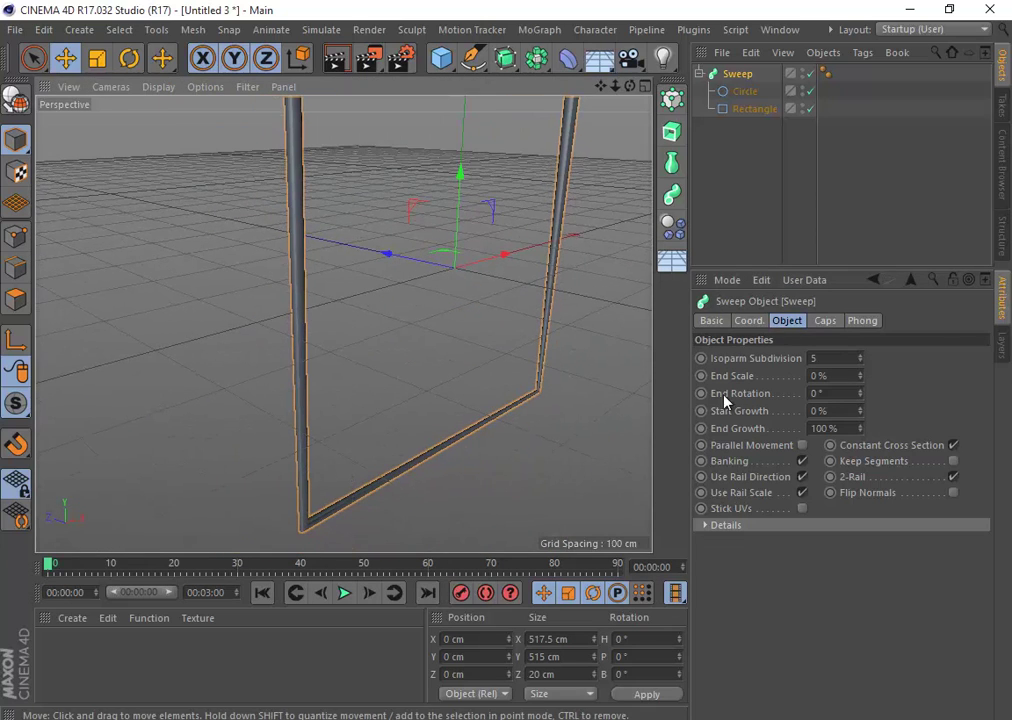
pyautogui.moveTo(858, 379)
pyautogui.mouseDown()
pyautogui.moveTo(863, 300)
pyautogui.moveTo(862, 383)
pyautogui.mouseUp()
pyautogui.rightClick(861, 378)
# - Delete the Sweep together with its Circle and Rectangle splines
pyautogui.click(748, 108)
pyautogui.moveTo(739, 136); pyautogui.dragTo(583, 10)
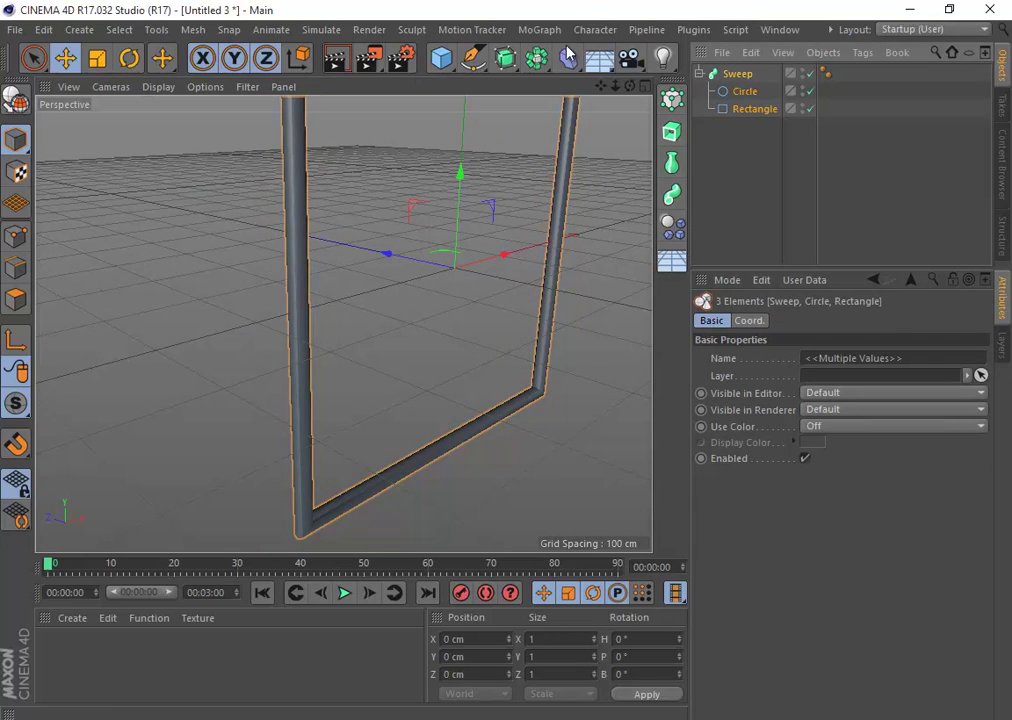
pyautogui.press('Delete')
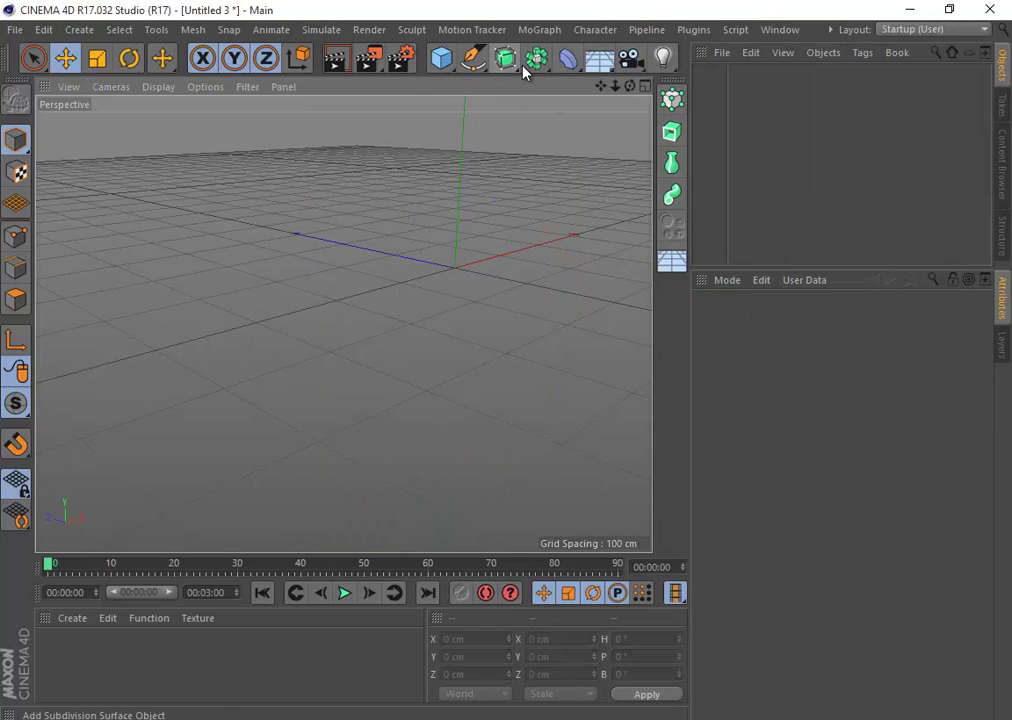
# - Add a Helix spline to the empty scene and bring it fully into view
pyautogui.click(473, 58)
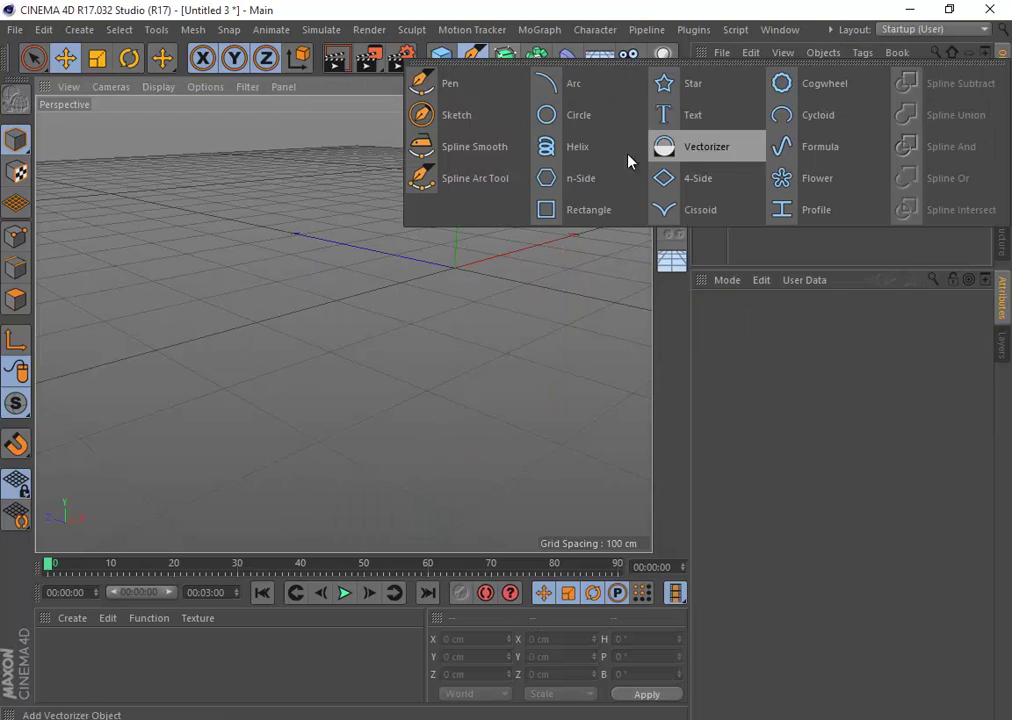
pyautogui.click(592, 151)
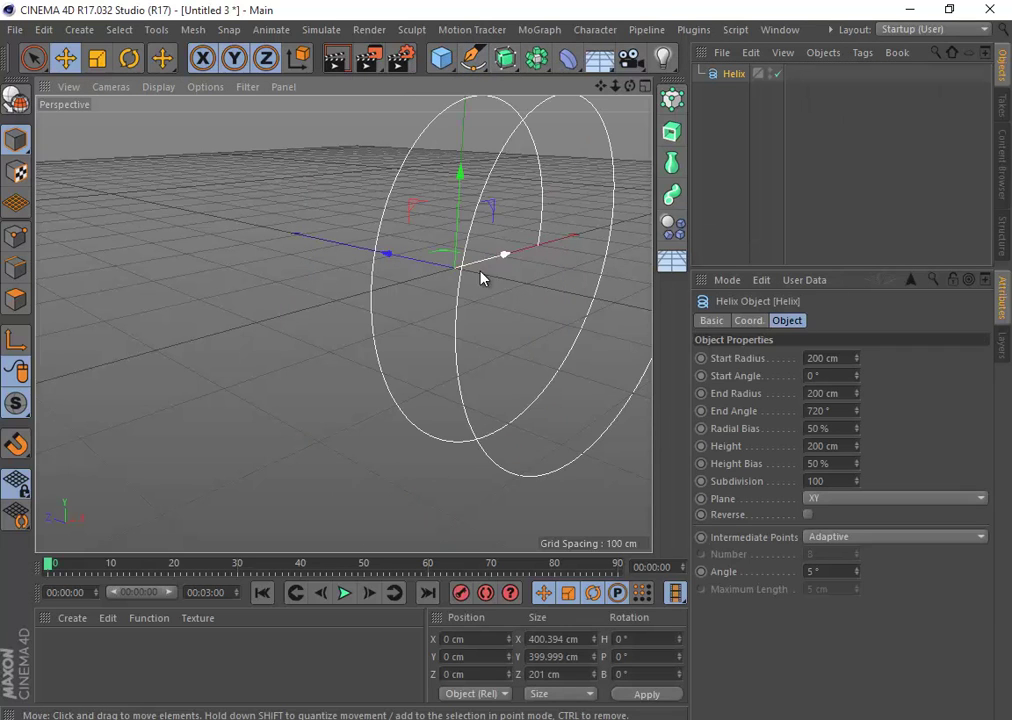
pyautogui.keyDown('alt'); pyautogui.moveTo(481, 278); pyautogui.dragTo(309, 330); pyautogui.keyUp('alt')
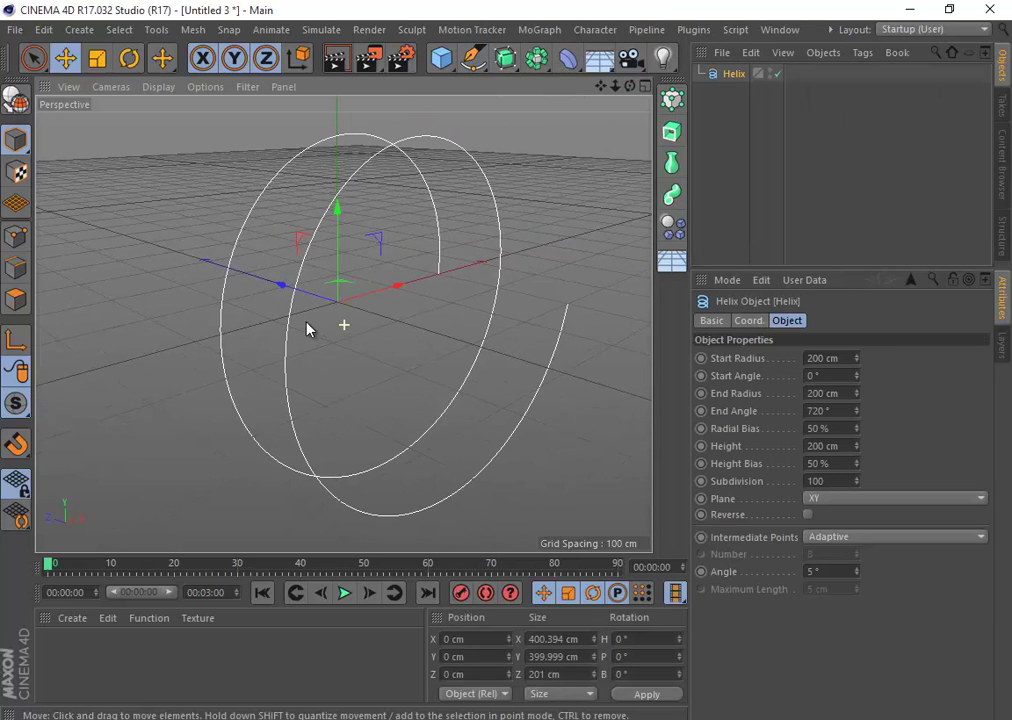
# - Add a Circle spline and set its radius to 10 cm
pyautogui.click(473, 58)
pyautogui.click(578, 114)
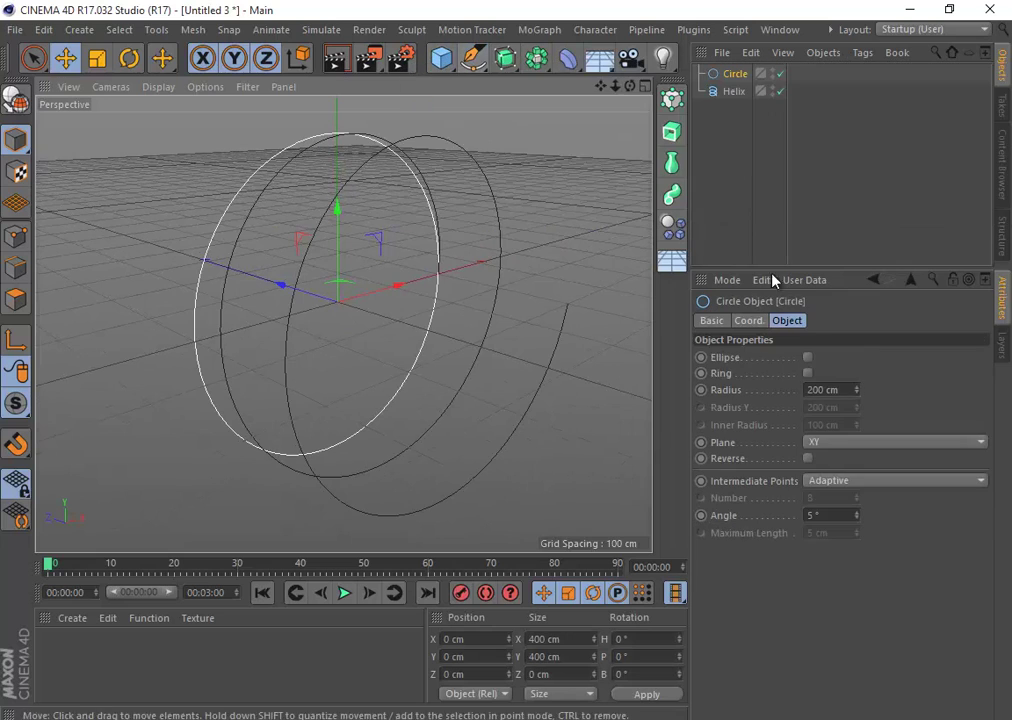
pyautogui.doubleClick(832, 389)
pyautogui.write('10')
pyautogui.press('Return')
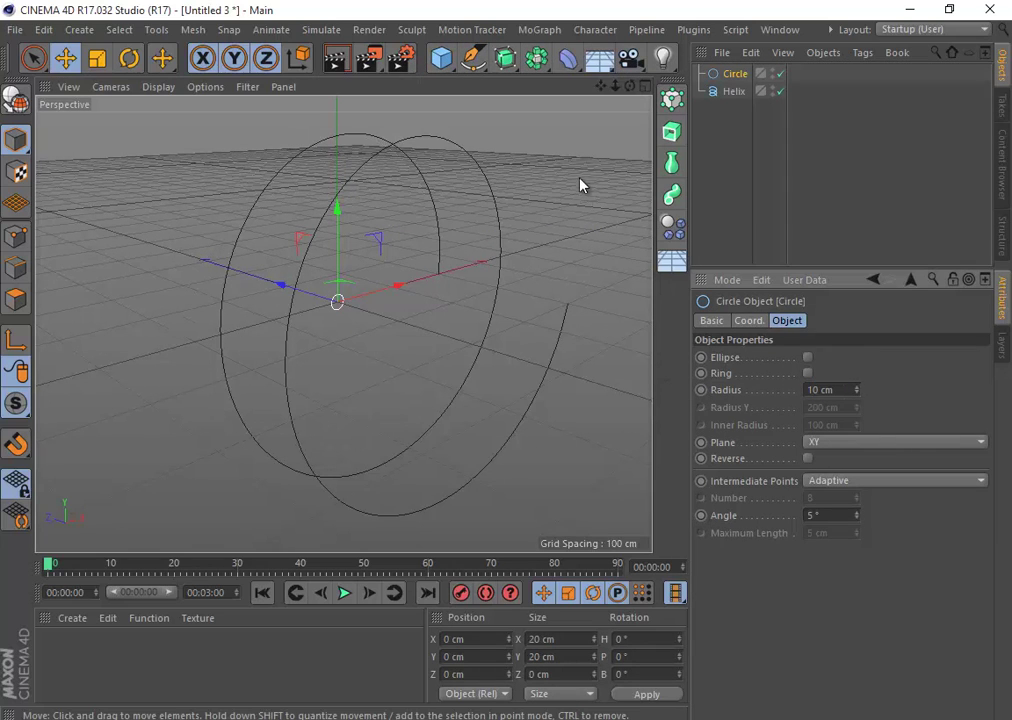
pyautogui.press('v')
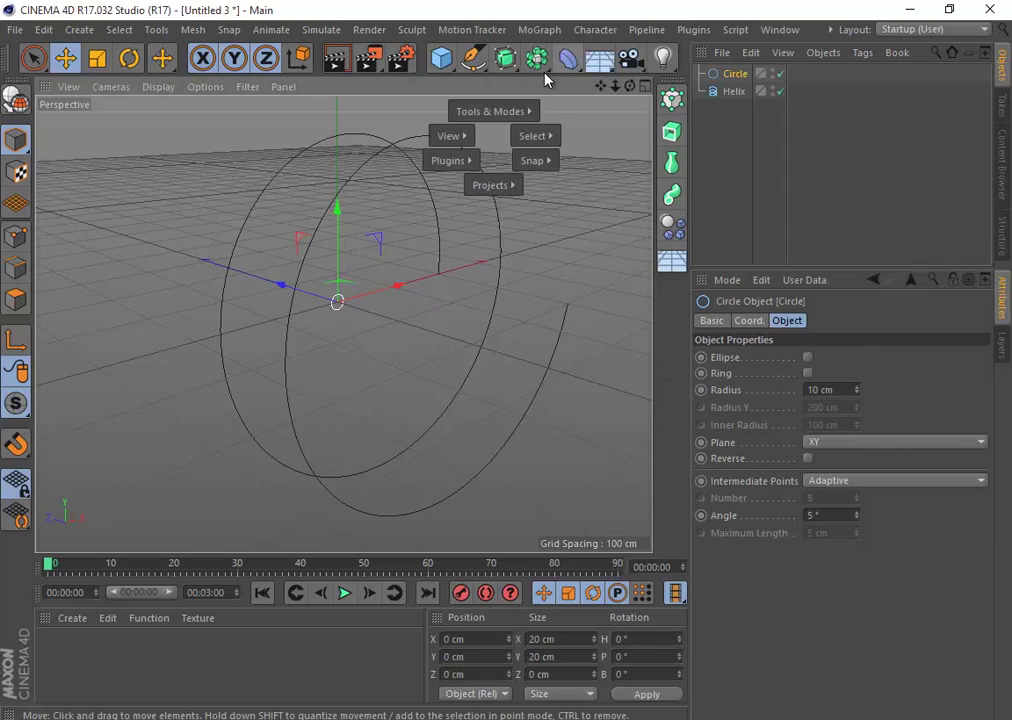
pyautogui.click(514, 69)
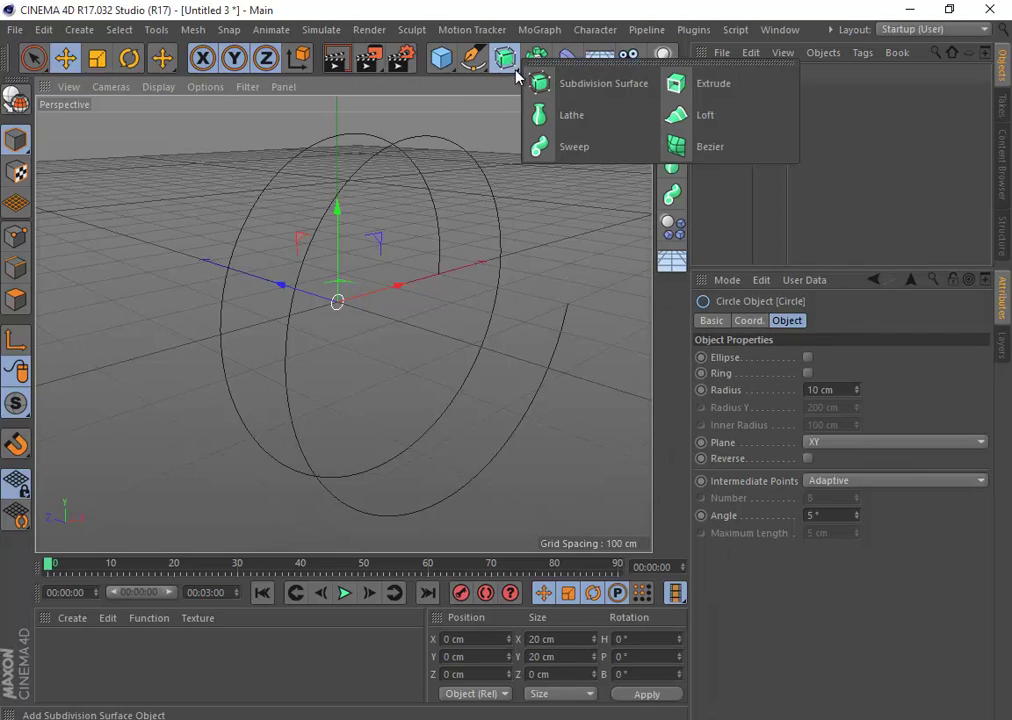
pyautogui.click(672, 164)
pyautogui.hotkey('ctrl', 'z')
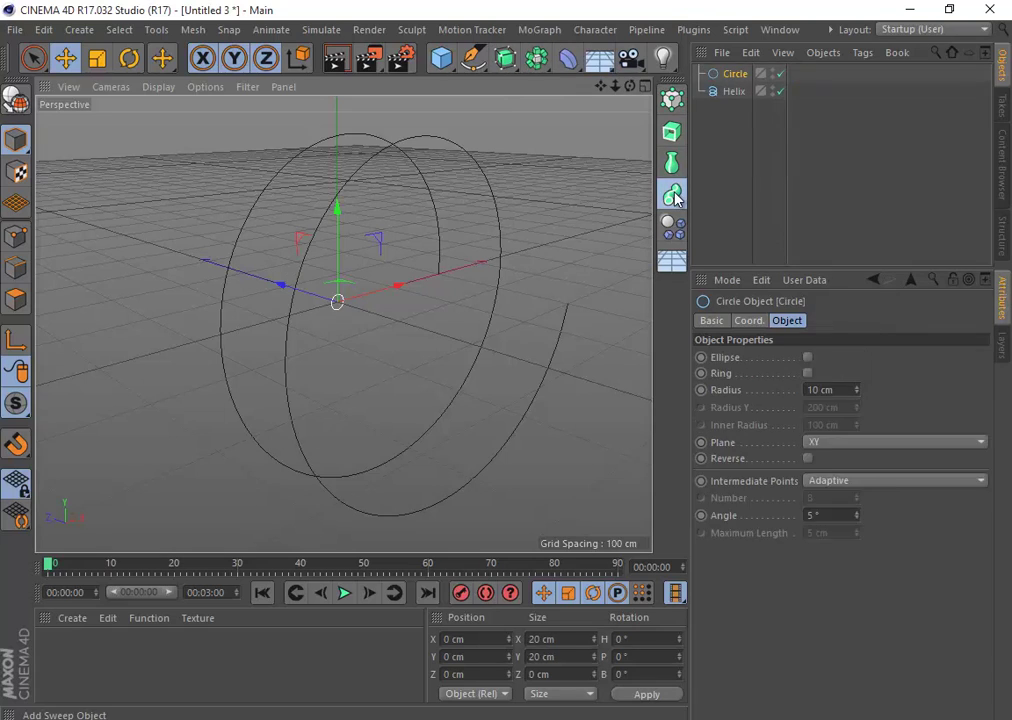
# - Add a Sweep generator and nest the Circle above the Helix under it to form a coiled tube
pyautogui.click(672, 195)
pyautogui.click(735, 91)
pyautogui.keyDown('shift'); pyautogui.click(733, 108); pyautogui.keyUp('shift')
pyautogui.moveTo(723, 106); pyautogui.dragTo(737, 74)
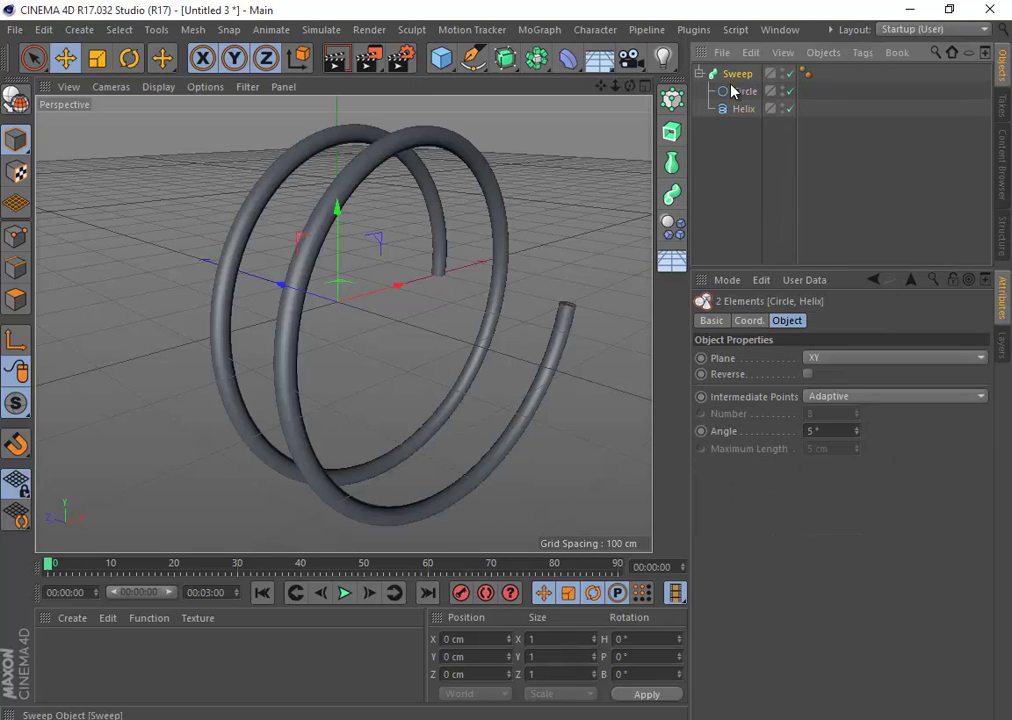
pyautogui.keyDown('alt'); pyautogui.moveTo(421, 250); pyautogui.dragTo(397, 257); pyautogui.keyUp('alt')
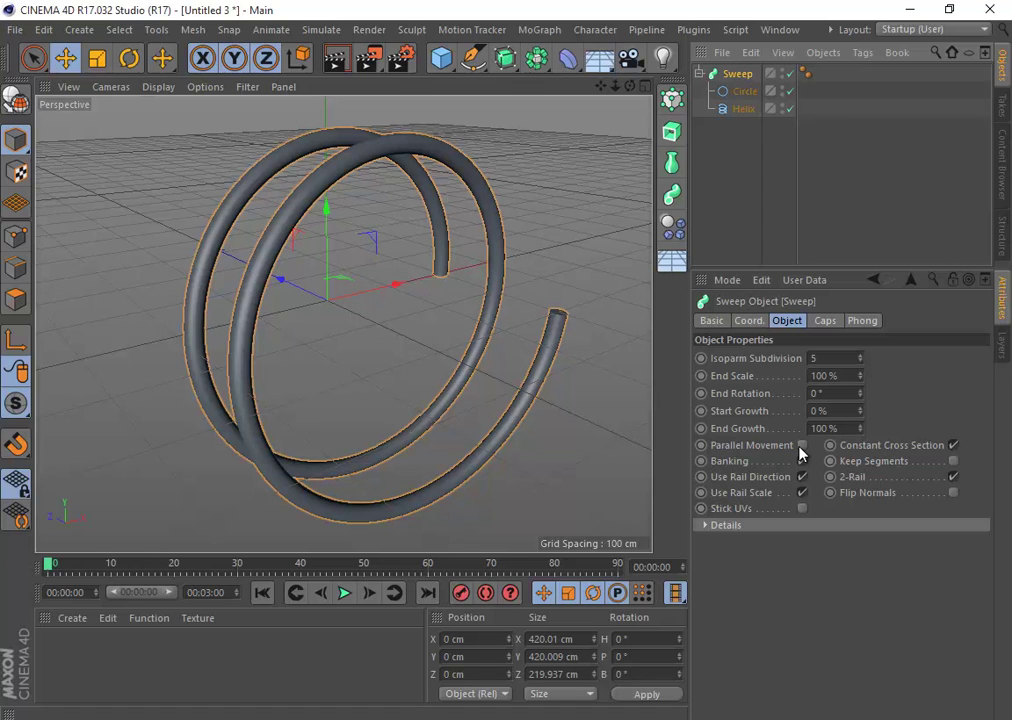
# - Set the Sweep's End Scale to 0% so the coiled tube tapers to a point
pyautogui.moveTo(860, 376); pyautogui.dragTo(861, 381)
pyautogui.keyDown('alt'); pyautogui.moveTo(431, 310); pyautogui.dragTo(473, 417); pyautogui.keyUp('alt')
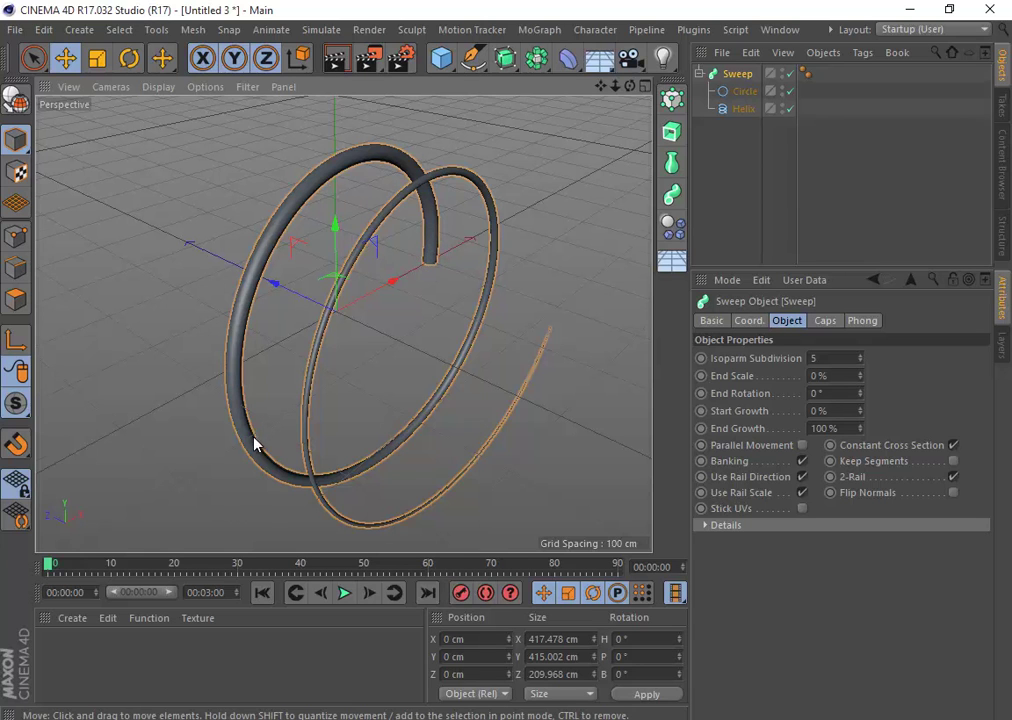
pyautogui.keyDown('alt'); pyautogui.moveTo(255, 445); pyautogui.dragTo(378, 362); pyautogui.keyUp('alt')
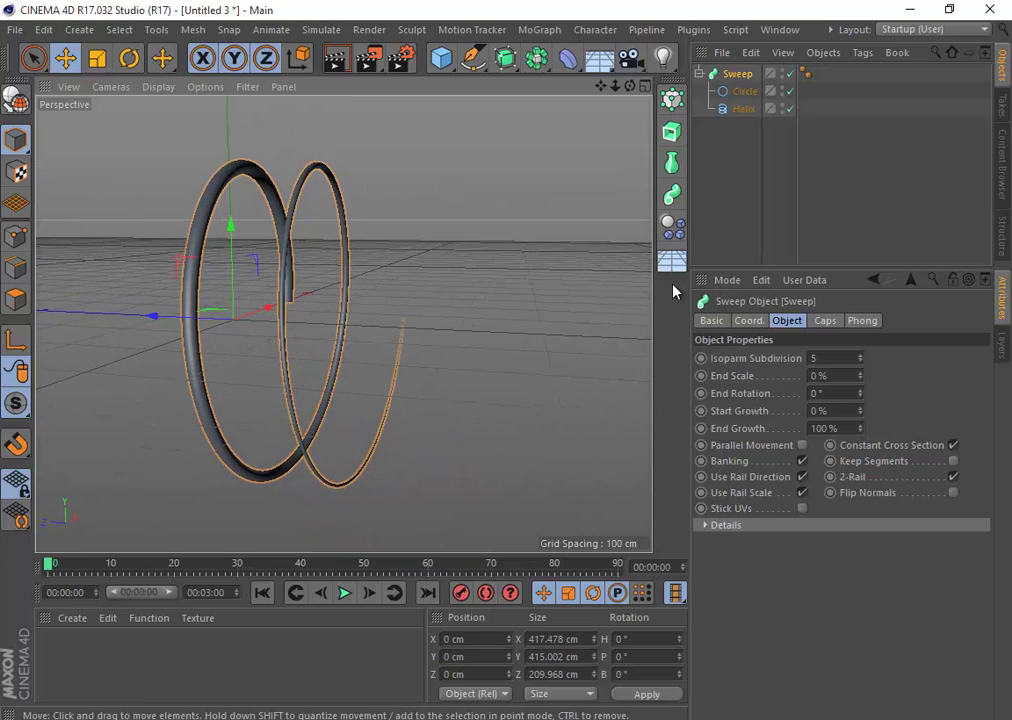
# - Adjust the Helix to a start radius of 0 cm, a height of 413 cm and a subdivision of 107
pyautogui.click(743, 108)
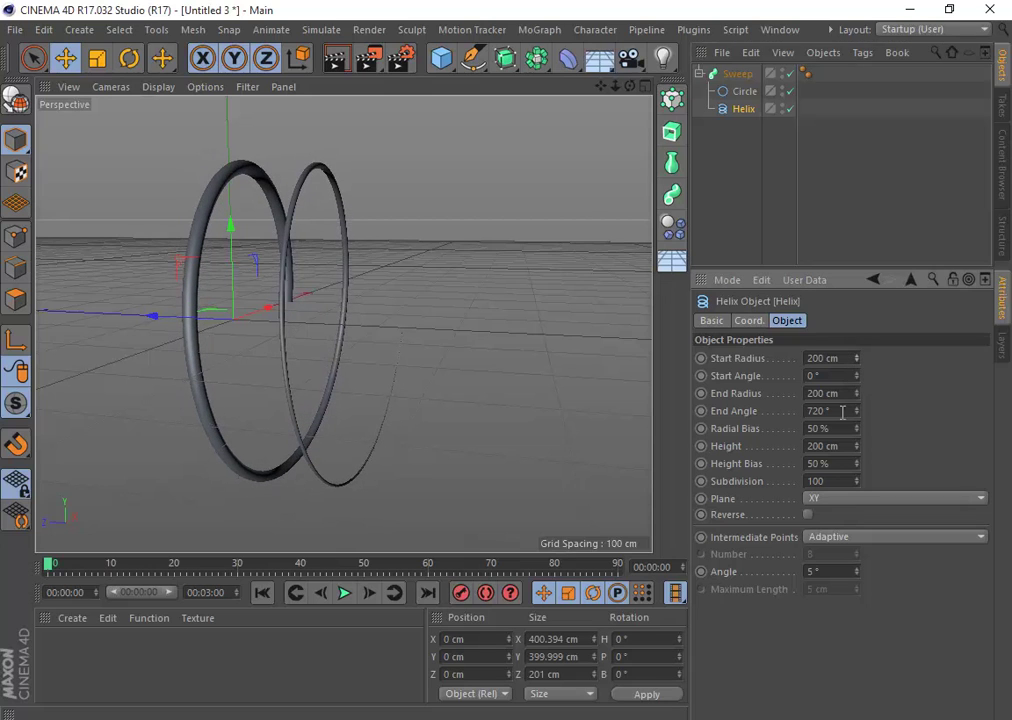
pyautogui.moveTo(858, 368)
pyautogui.mouseDown()
pyautogui.moveTo(861, 345)
pyautogui.moveTo(852, 380)
pyautogui.moveTo(856, 370)
pyautogui.mouseUp()
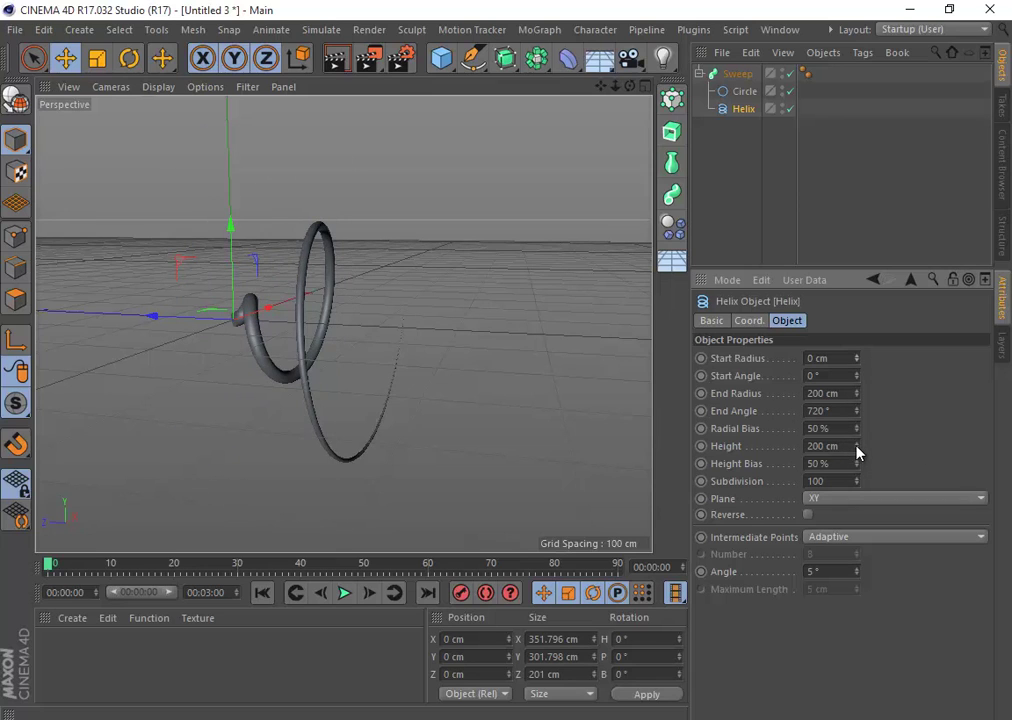
pyautogui.moveTo(858, 450)
pyautogui.mouseDown()
pyautogui.moveTo(849, 479)
pyautogui.moveTo(857, 446)
pyautogui.mouseUp()
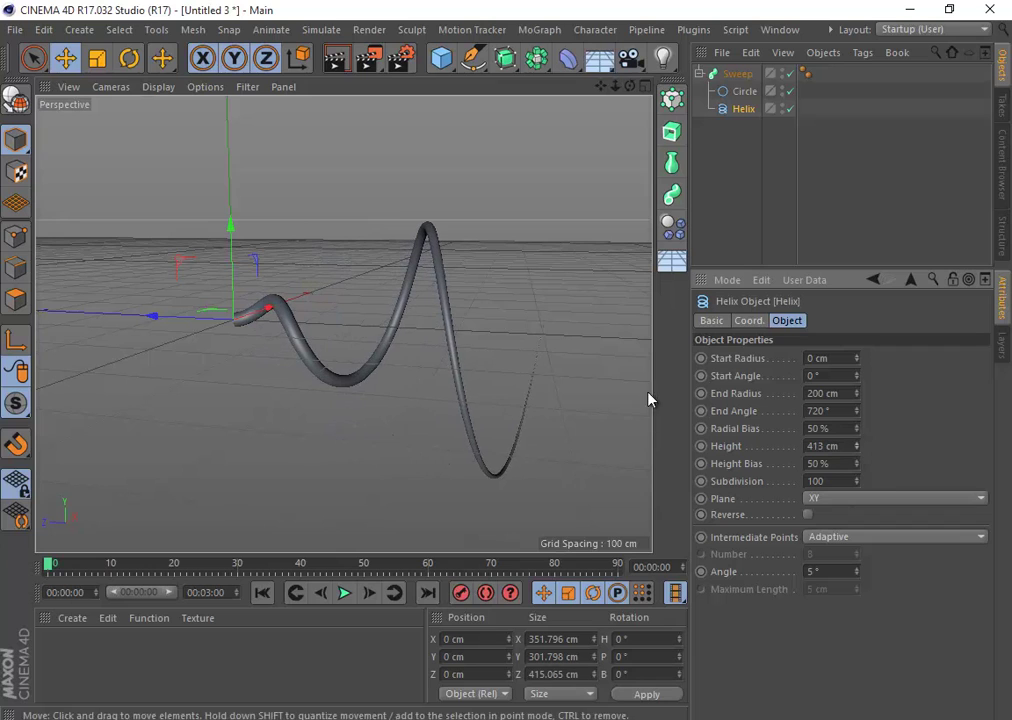
pyautogui.keyDown('alt'); pyautogui.moveTo(540, 386); pyautogui.dragTo(436, 384); pyautogui.keyUp('alt')
pyautogui.moveTo(857, 447); pyautogui.dragTo(855, 492)
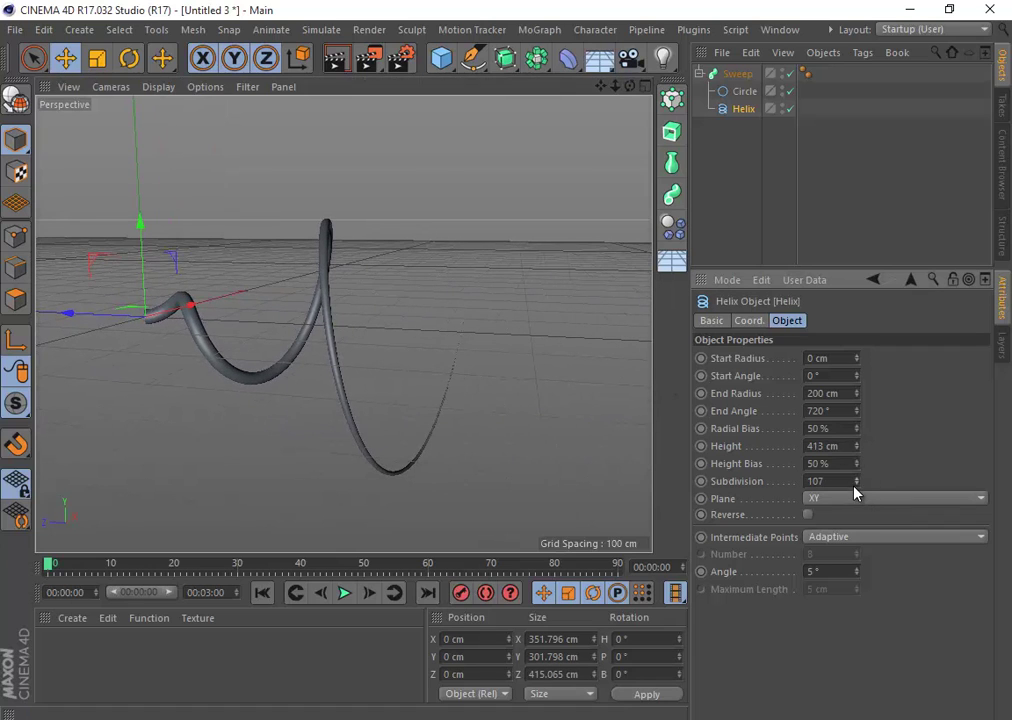
# - Set the Helix's End Angle to 2423° and keyframe its Start Angle at 0° on frame 0 and -2874° on frame 40
pyautogui.moveTo(855, 414)
pyautogui.mouseDown()
pyautogui.moveTo(843, 355)
pyautogui.moveTo(855, 406)
pyautogui.moveTo(858, 355)
pyautogui.moveTo(852, 410)
pyautogui.moveTo(851, 398)
pyautogui.mouseUp()
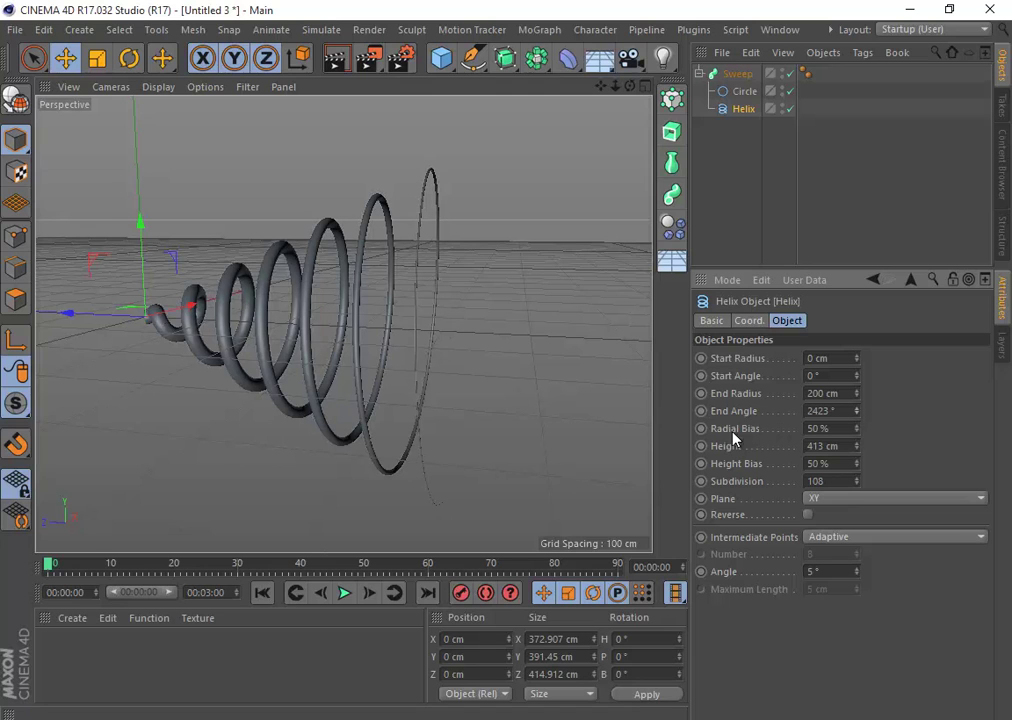
pyautogui.moveTo(858, 379); pyautogui.dragTo(687, 395)
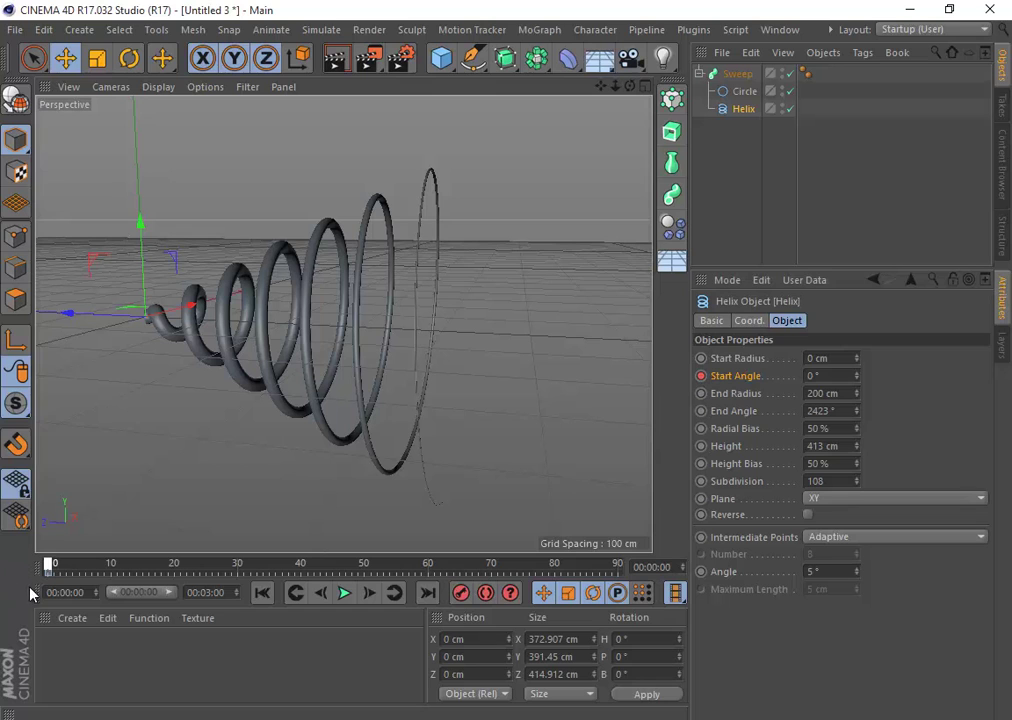
pyautogui.moveTo(48, 566); pyautogui.dragTo(300, 625)
pyautogui.moveTo(862, 377)
pyautogui.mouseDown()
pyautogui.moveTo(858, 350)
pyautogui.moveTo(858, 551)
pyautogui.moveTo(858, 388)
pyautogui.moveTo(857, 400)
pyautogui.mouseUp()
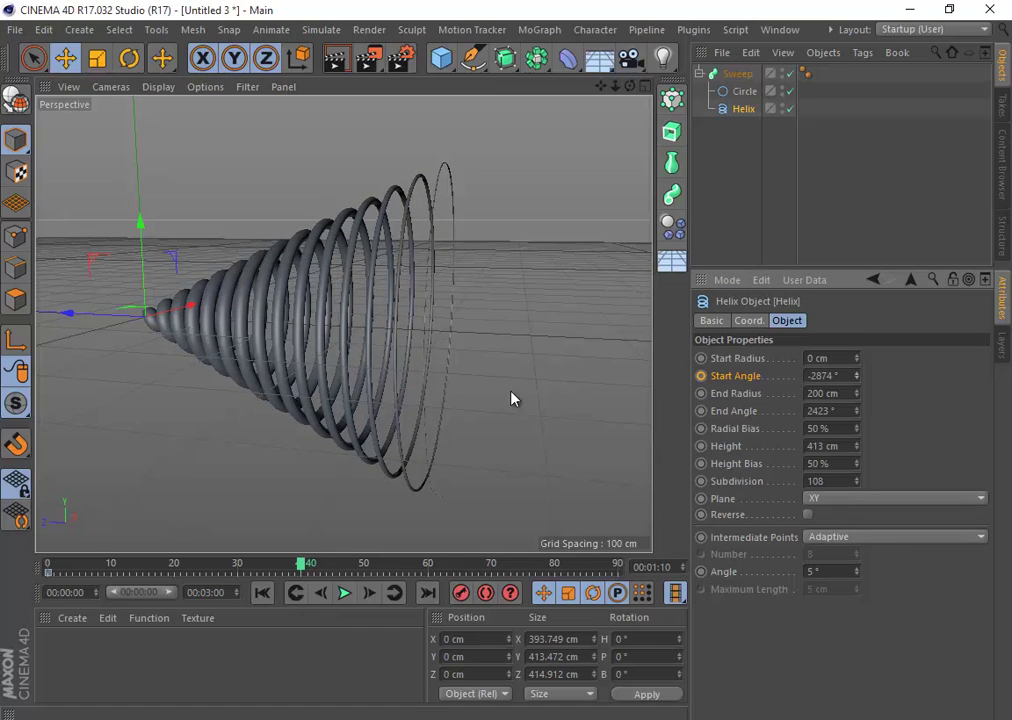
pyautogui.keyDown('ctrl'); pyautogui.click(701, 375); pyautogui.keyUp('ctrl')
# - Play the Helix animation from the first frame and examine the winding coil from the front and the side
pyautogui.click(261, 593)
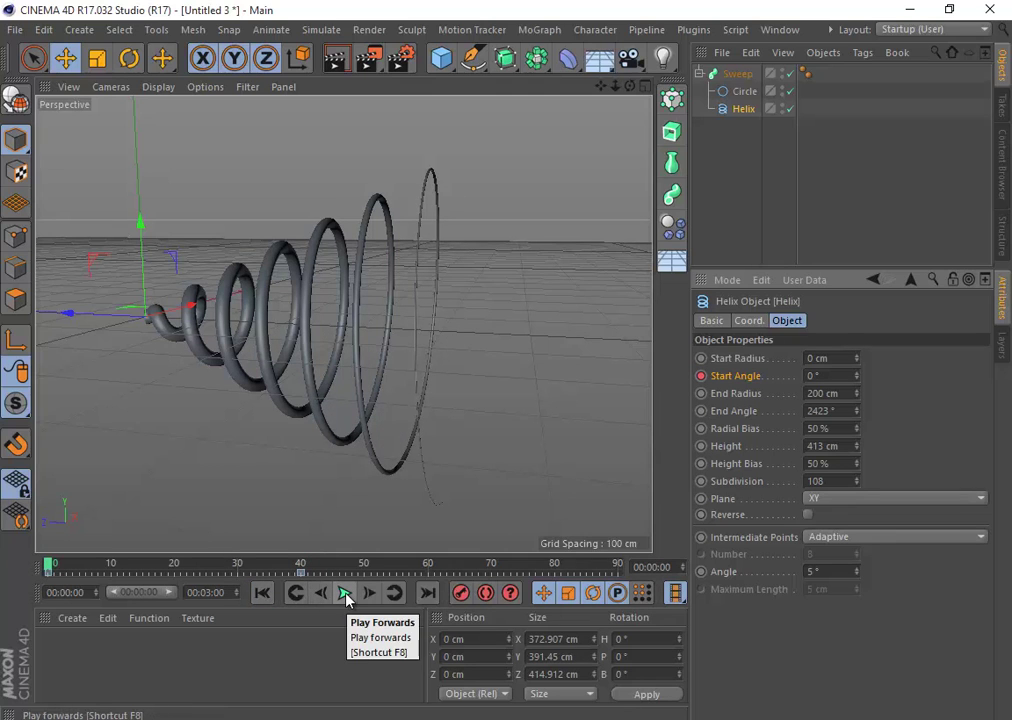
pyautogui.click(345, 595)
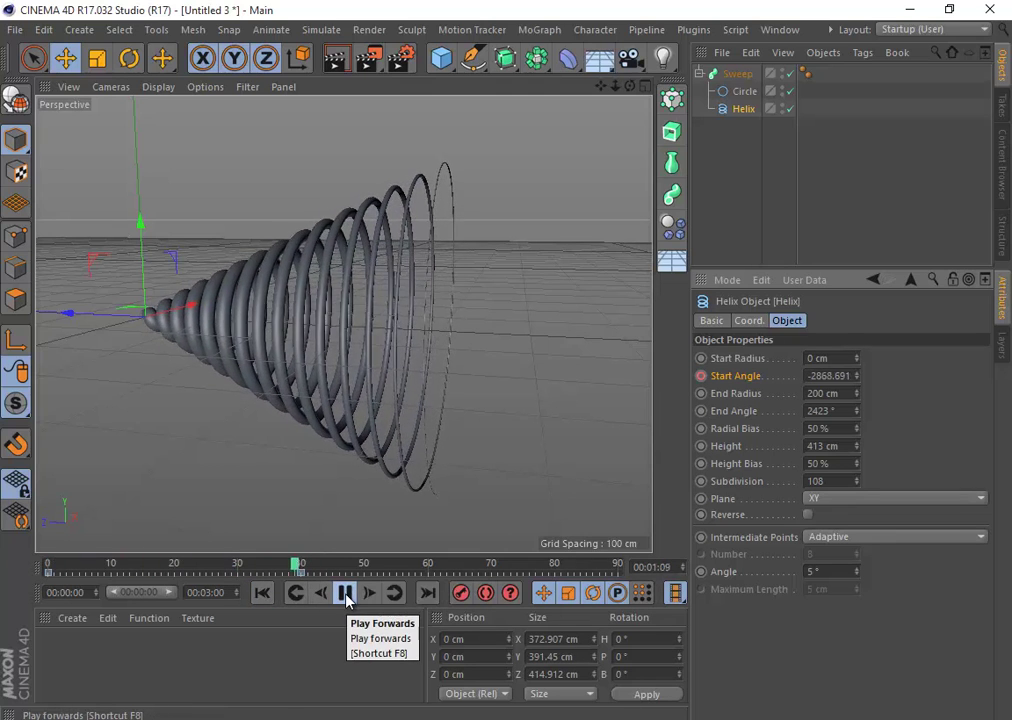
pyautogui.keyDown('alt'); pyautogui.moveTo(330, 480); pyautogui.dragTo(253, 655); pyautogui.keyUp('alt')
pyautogui.click(261, 593)
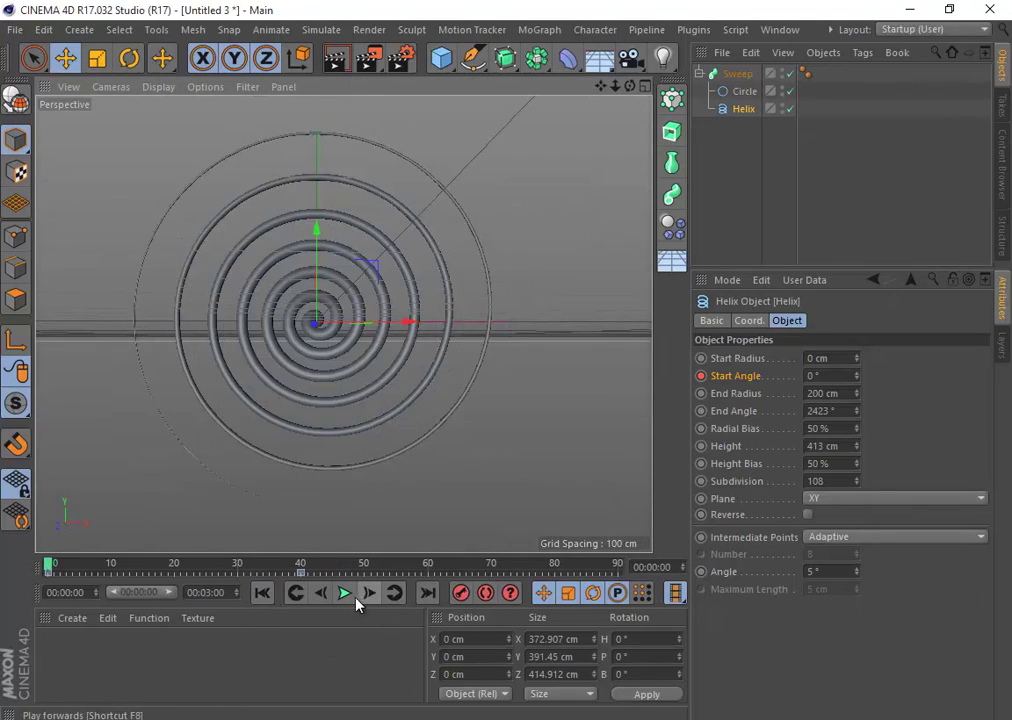
pyautogui.click(346, 594)
pyautogui.click(346, 594)
pyautogui.keyDown('alt'); pyautogui.moveTo(310, 450); pyautogui.dragTo(548, 256); pyautogui.keyUp('alt')
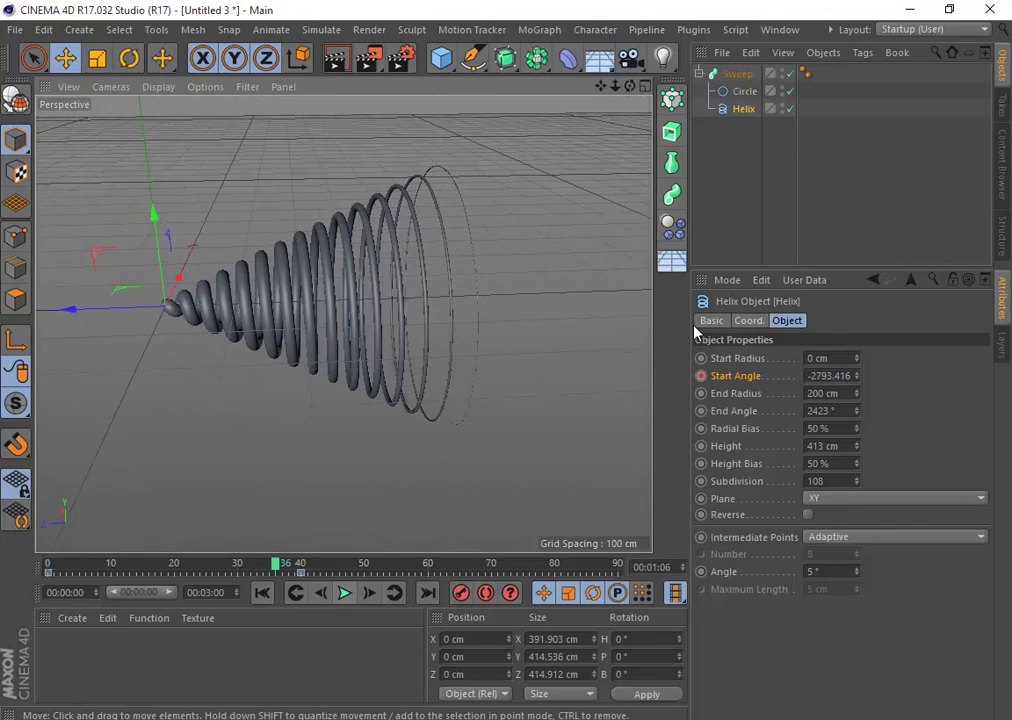
# - Keyframe the Sweep's End Growth at 100% on frame 0 and 0% on frame 50
pyautogui.click(740, 74)
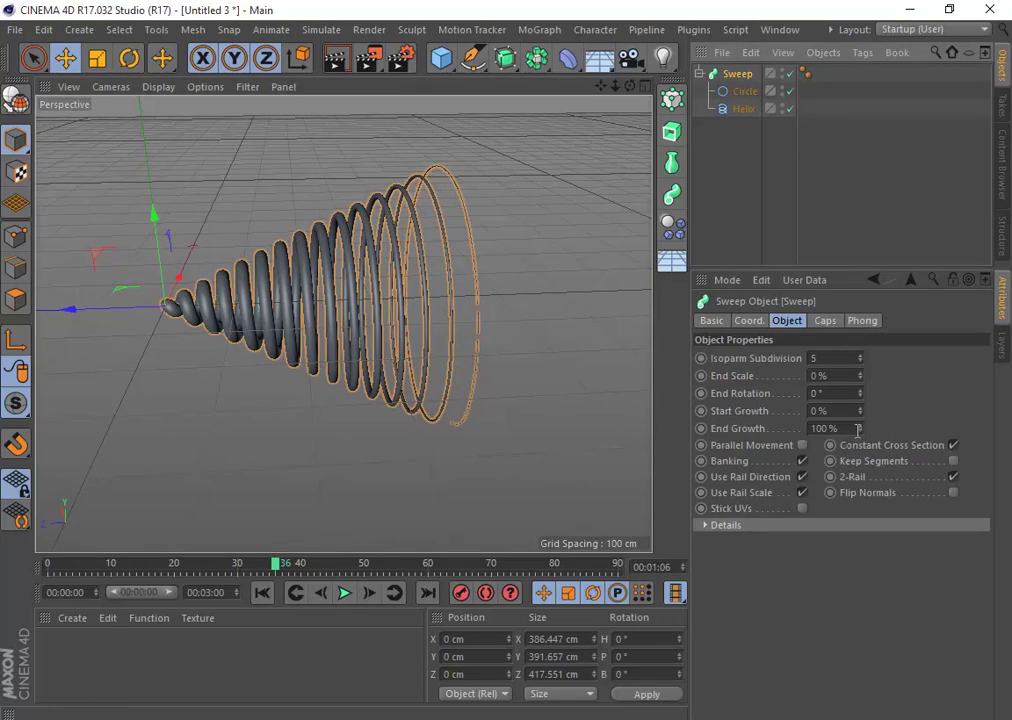
pyautogui.moveTo(858, 430); pyautogui.dragTo(866, 418)
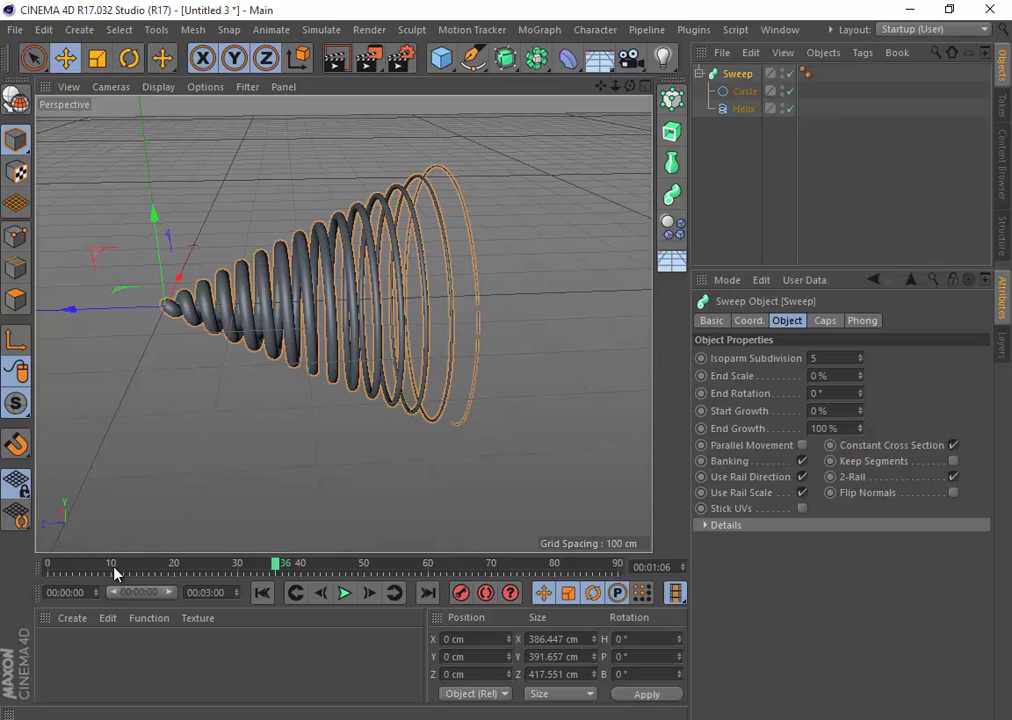
pyautogui.moveTo(114, 569); pyautogui.dragTo(1, 591)
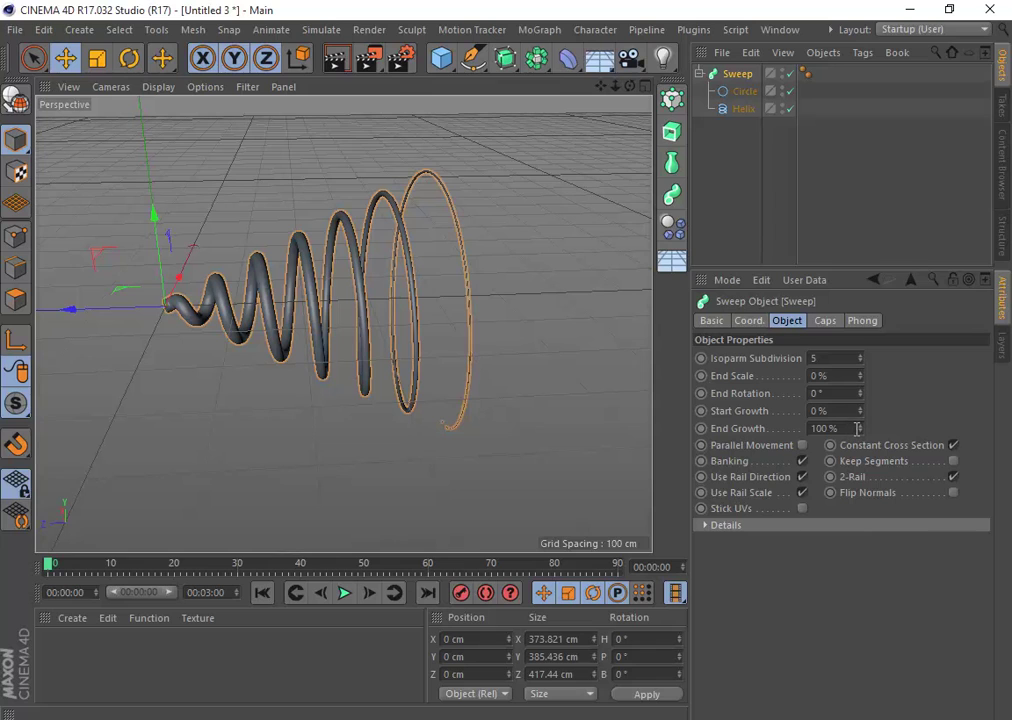
pyautogui.keyDown('ctrl'); pyautogui.click(701, 429); pyautogui.keyUp('ctrl')
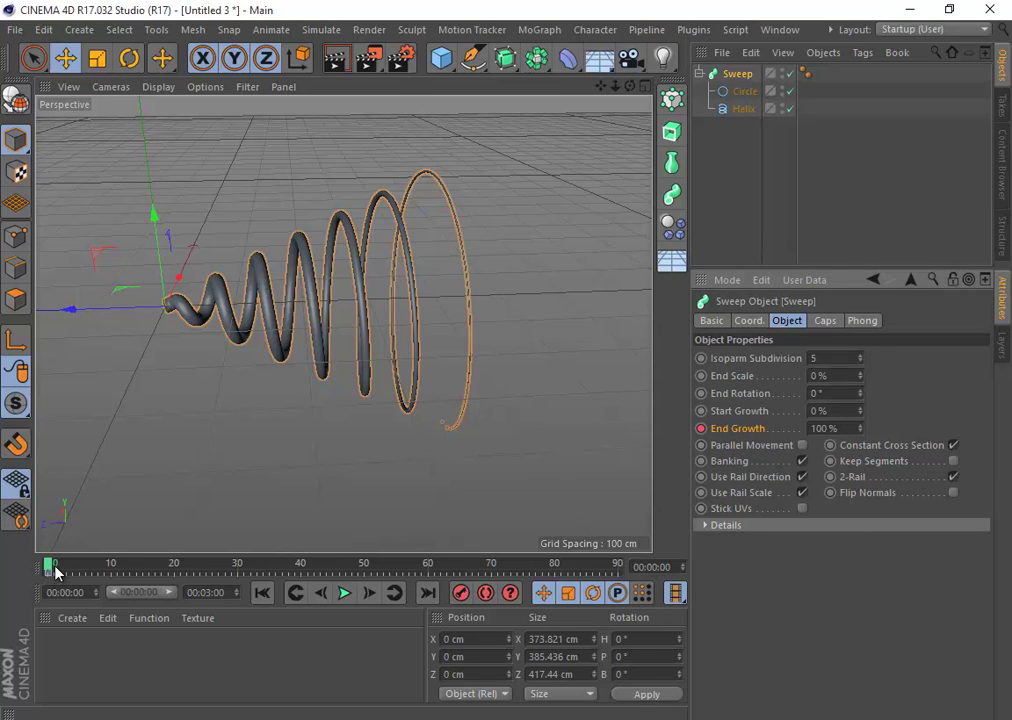
pyautogui.moveTo(55, 570); pyautogui.dragTo(363, 569)
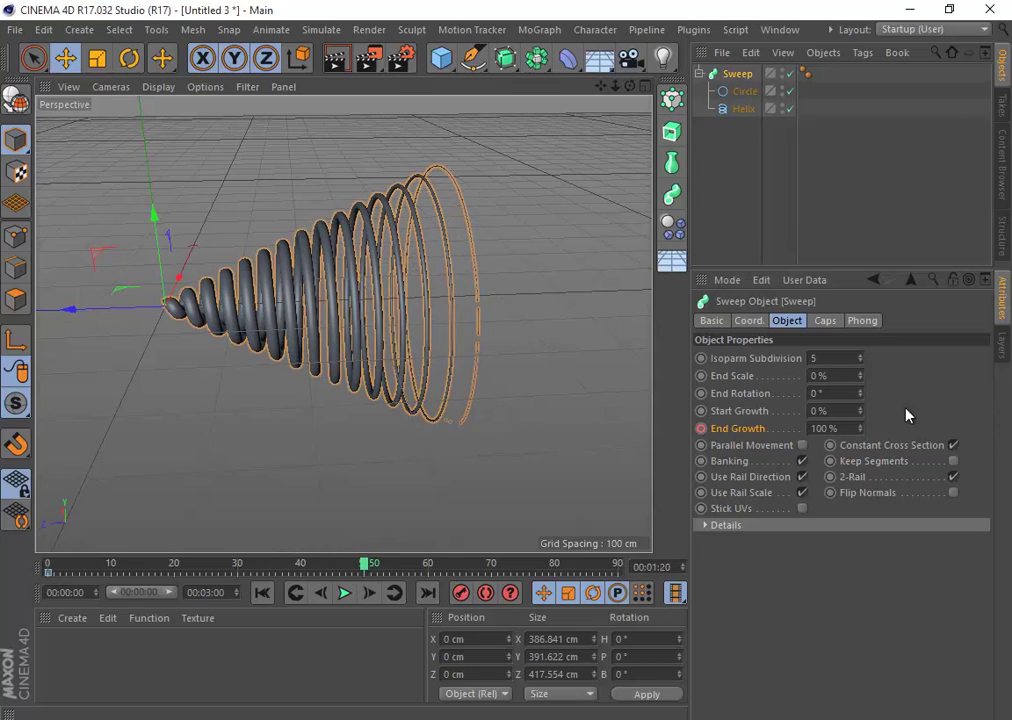
pyautogui.moveTo(861, 429); pyautogui.dragTo(859, 420)
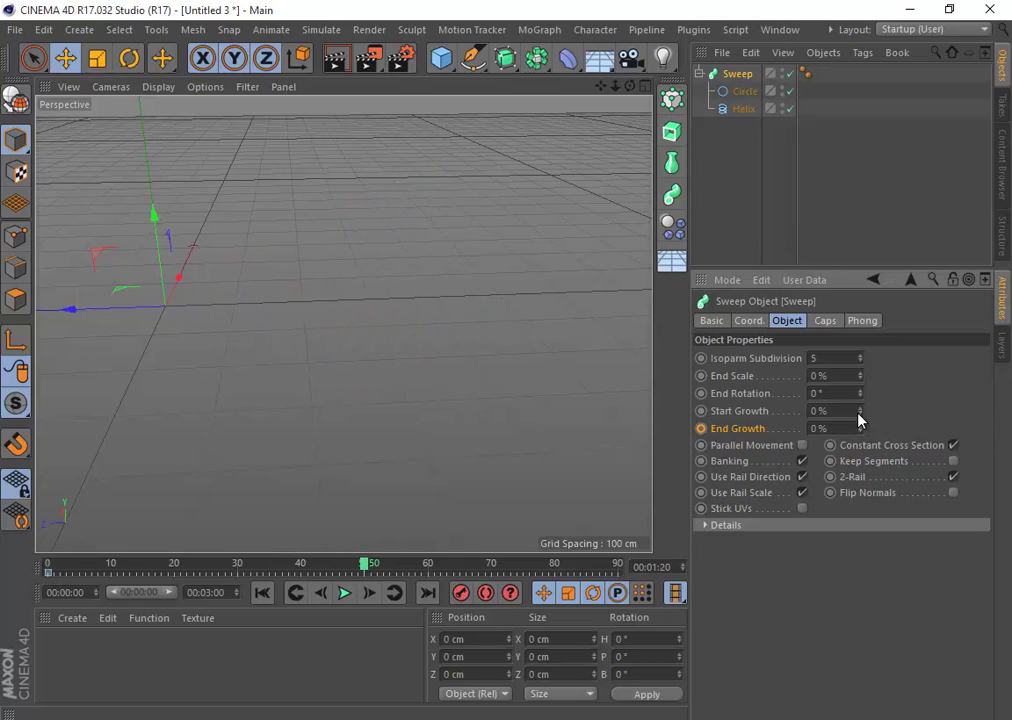
# - Play the End Growth animation from the start and examine the partly grown coil at frame 30
pyautogui.click(262, 592)
pyautogui.click(344, 593)
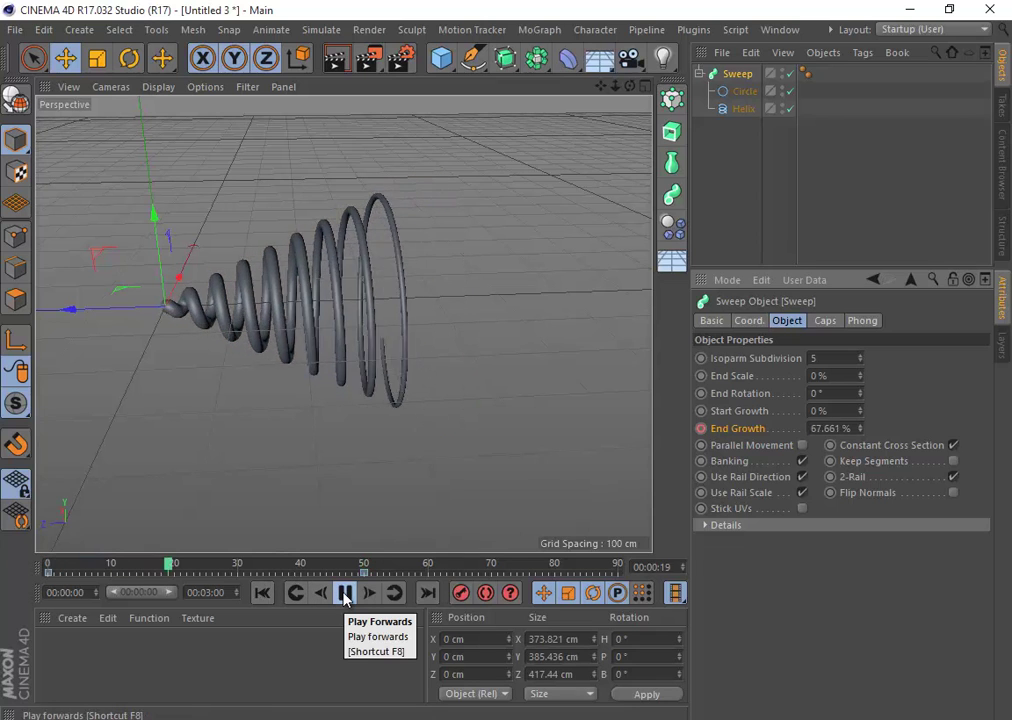
pyautogui.click(344, 593)
pyautogui.click(230, 566)
pyautogui.moveTo(230, 566)
pyautogui.mouseDown()
pyautogui.moveTo(23, 565)
pyautogui.moveTo(221, 578)
pyautogui.moveTo(238, 568)
pyautogui.mouseUp()
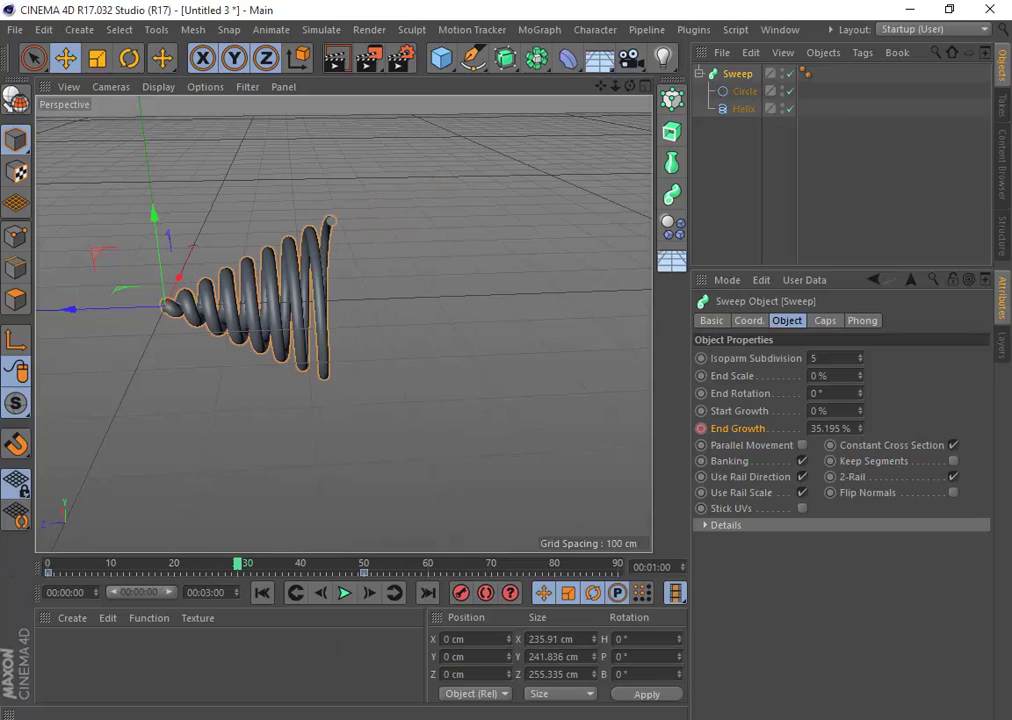
pyautogui.click(922, 675)
pyautogui.keyDown('alt'); pyautogui.moveTo(408, 393); pyautogui.dragTo(361, 369); pyautogui.keyUp('alt')
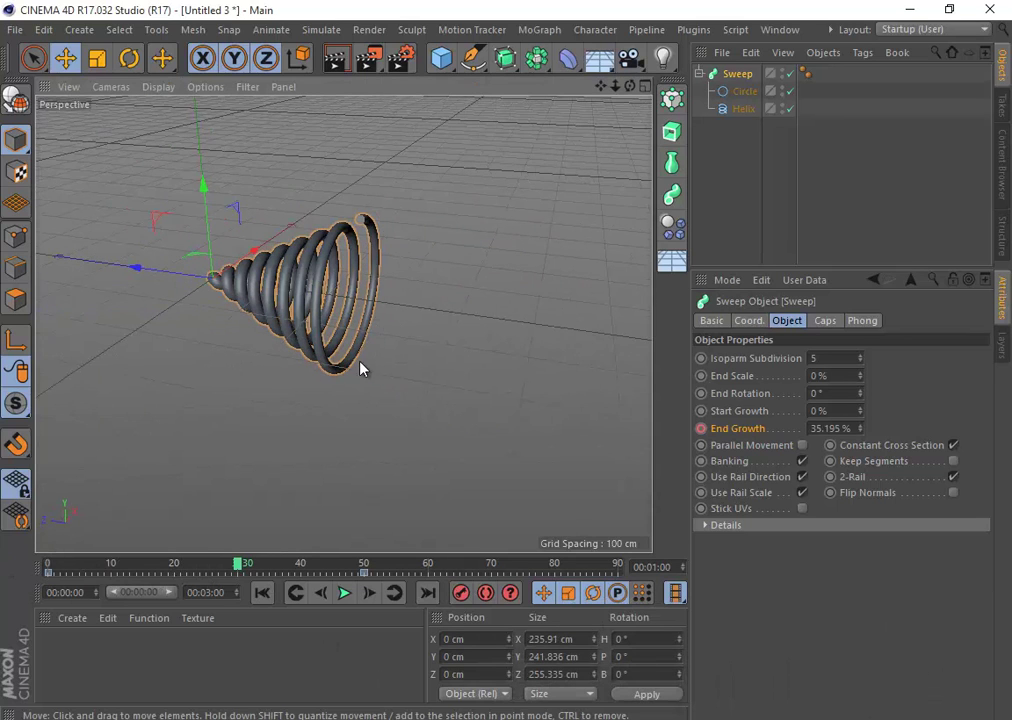
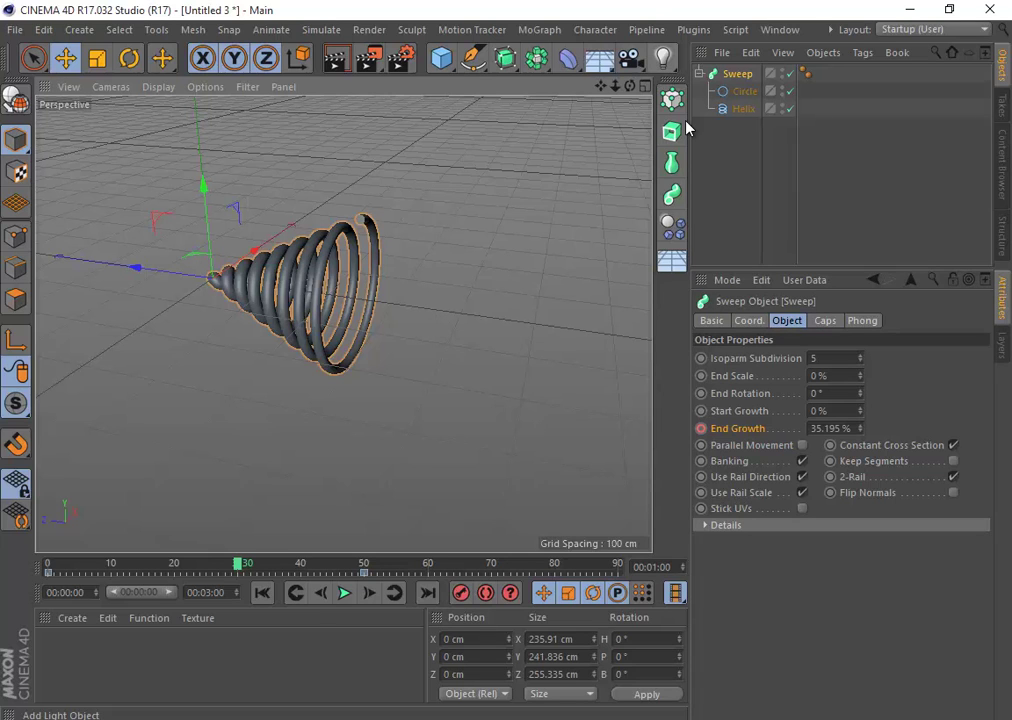
# - Create a new project and add a Cube primitive
pyautogui.hotkey('ctrl', 'n')
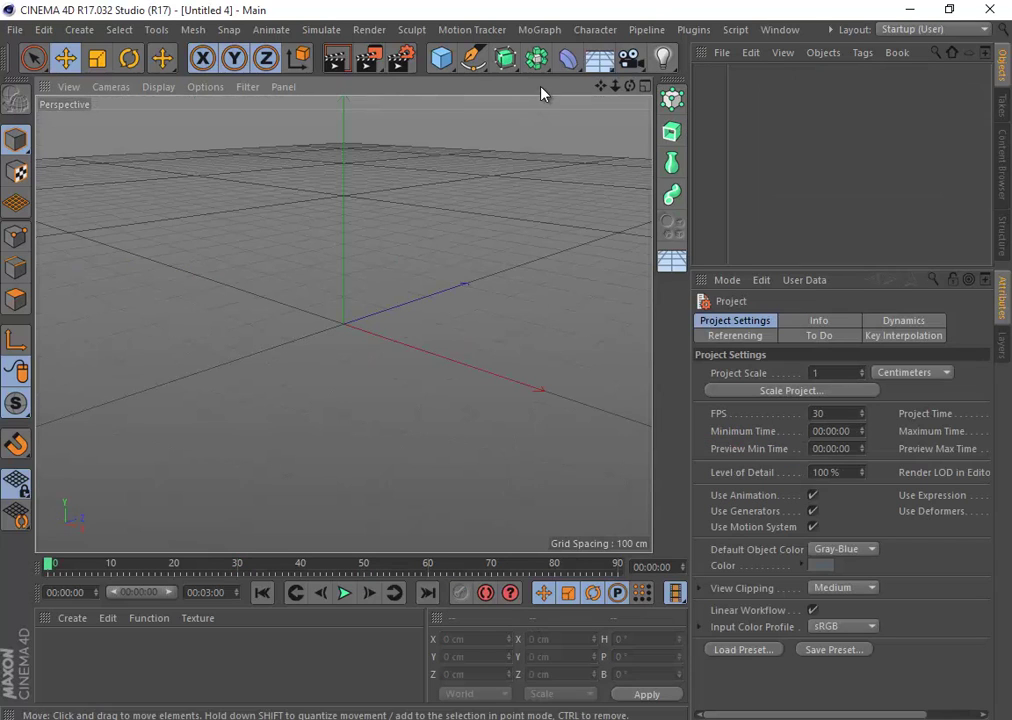
pyautogui.click(516, 58)
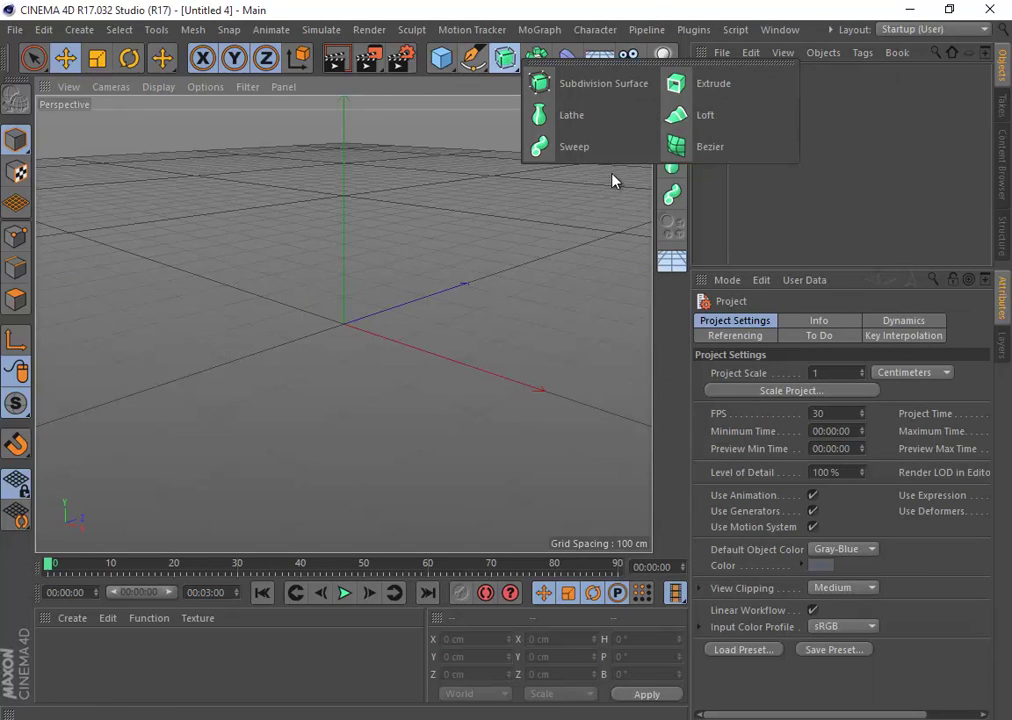
pyautogui.click(543, 60)
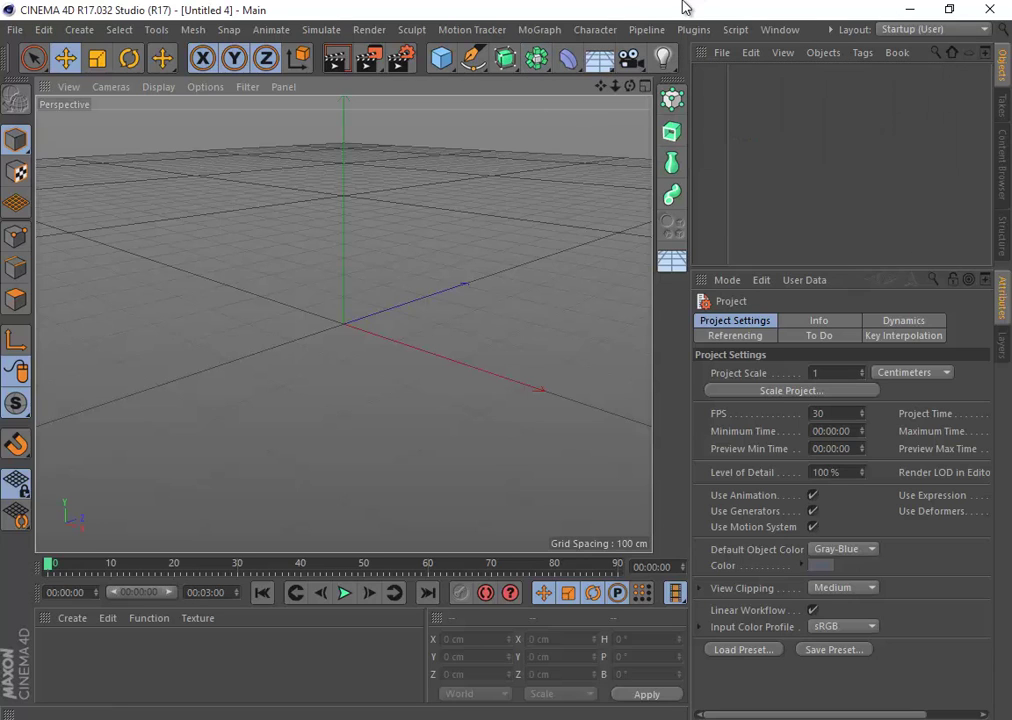
pyautogui.click(440, 59)
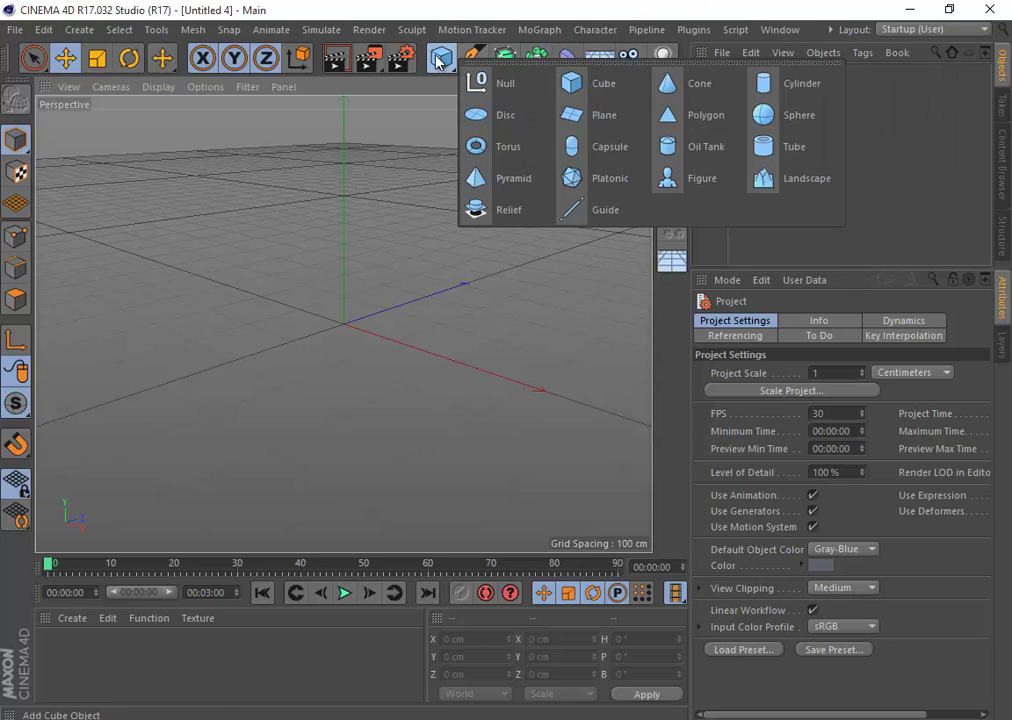
pyautogui.click(603, 90)
# - Add a Sphere and move it about 103 cm along X so it overlaps one side of the cube
pyautogui.click(441, 58)
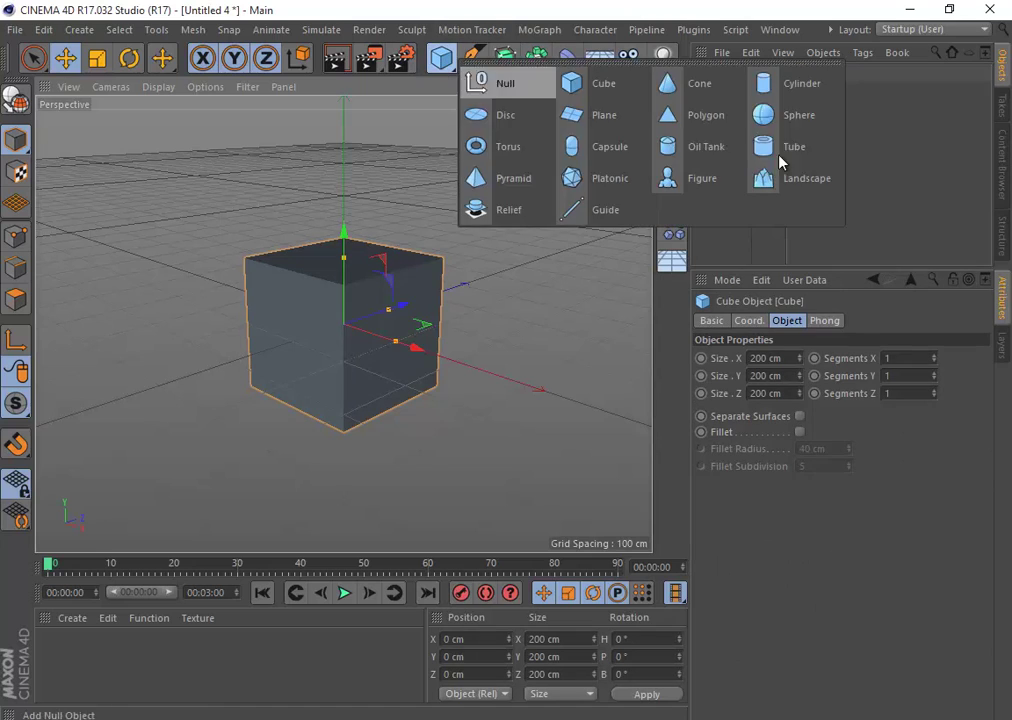
pyautogui.click(806, 117)
pyautogui.moveTo(413, 350); pyautogui.dragTo(488, 343)
# - Add a Boole object and nest the Cube above the Sphere under it to cut the sphere out of the cube
pyautogui.click(510, 68)
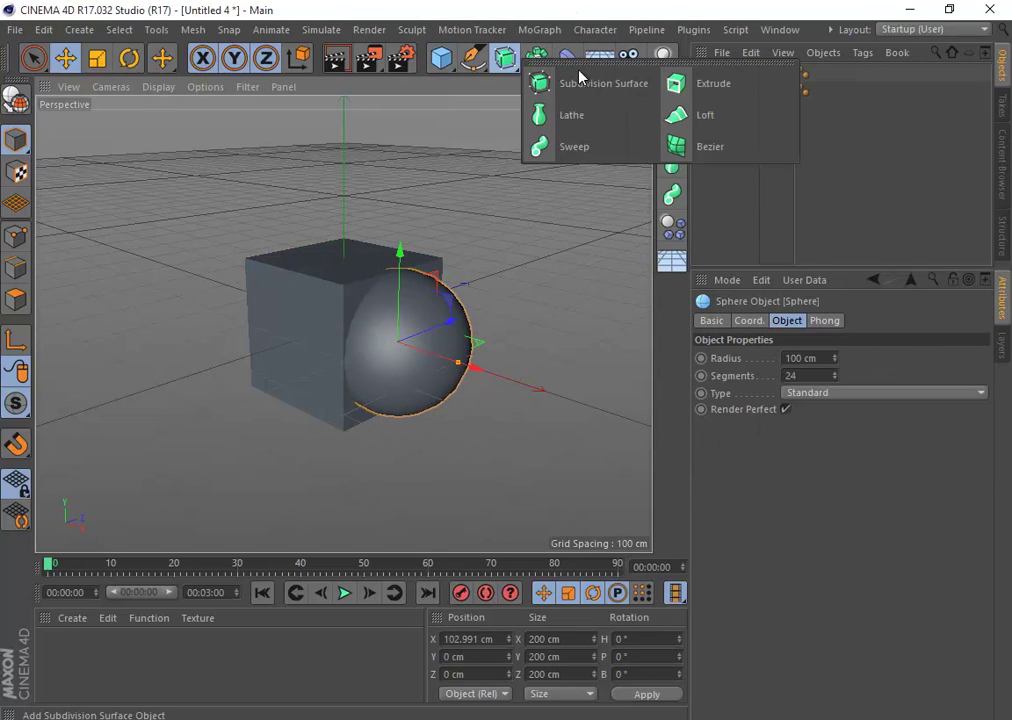
pyautogui.click(538, 62)
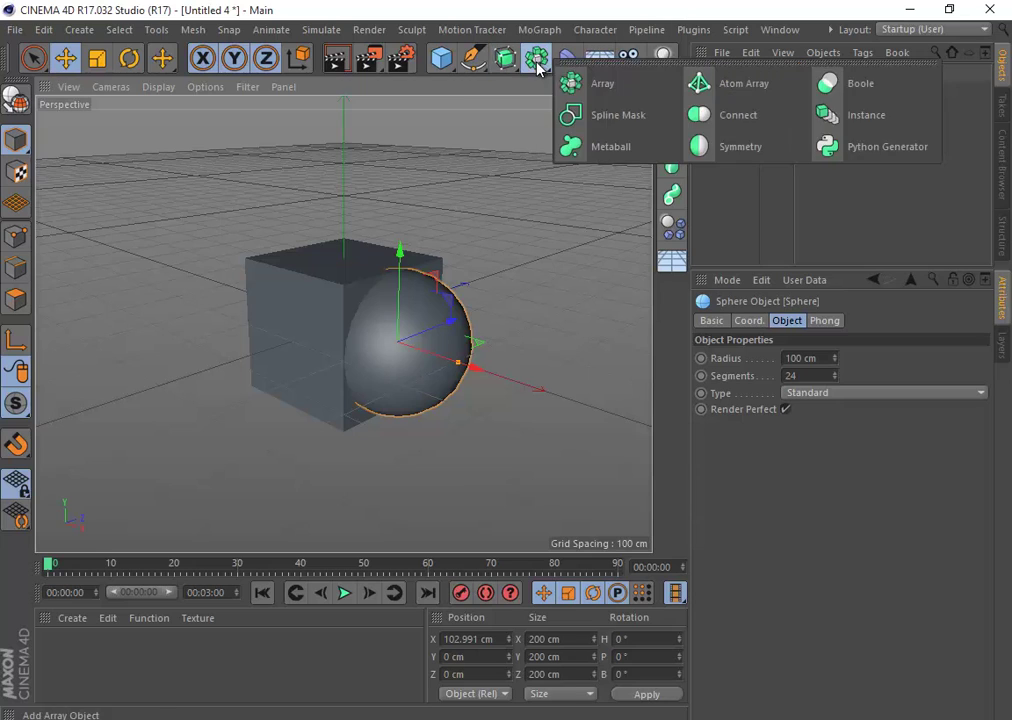
pyautogui.click(874, 86)
pyautogui.moveTo(828, 156); pyautogui.dragTo(748, 82)
pyautogui.click(613, 196)
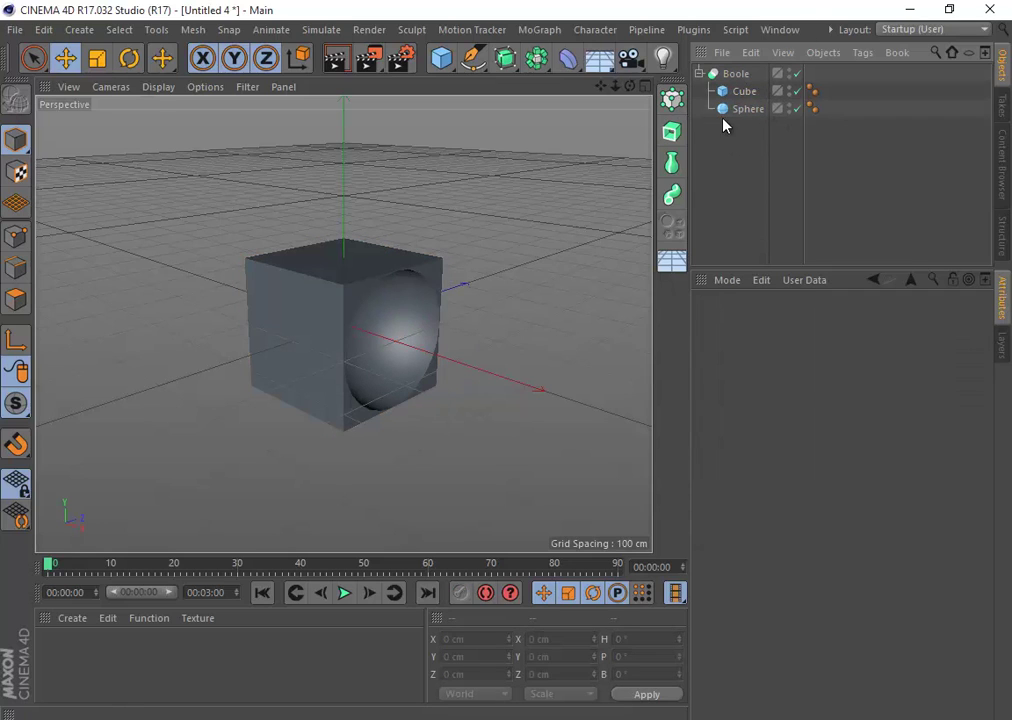
# - Inspect the Boole and its Cube and Sphere children to see which object is subtracted from which
pyautogui.click(735, 74)
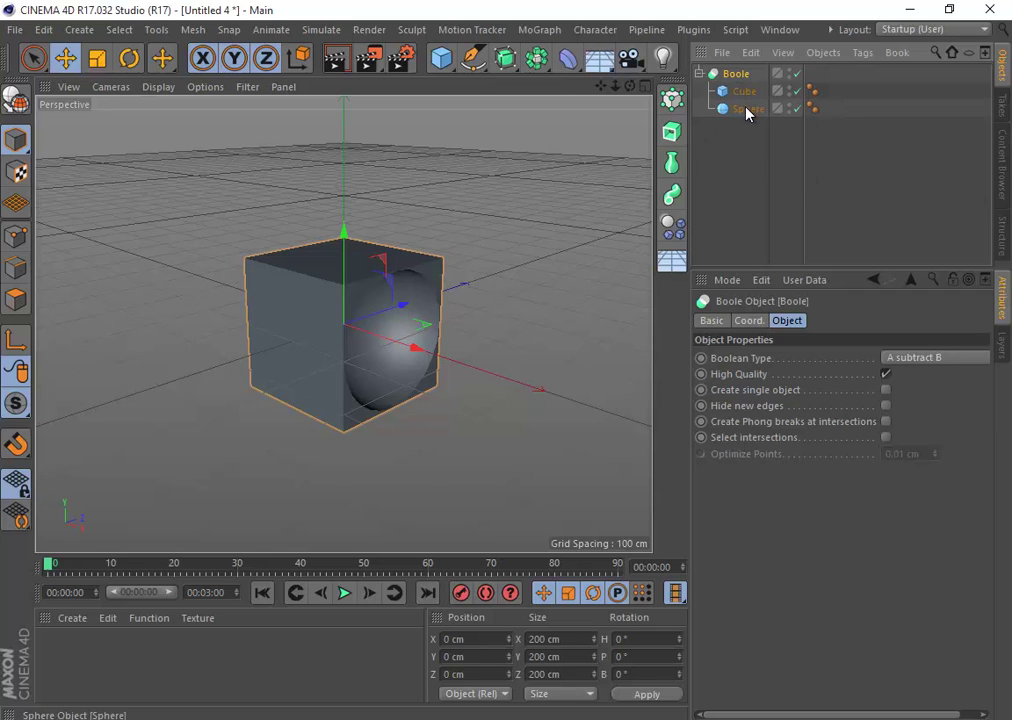
pyautogui.click(746, 110)
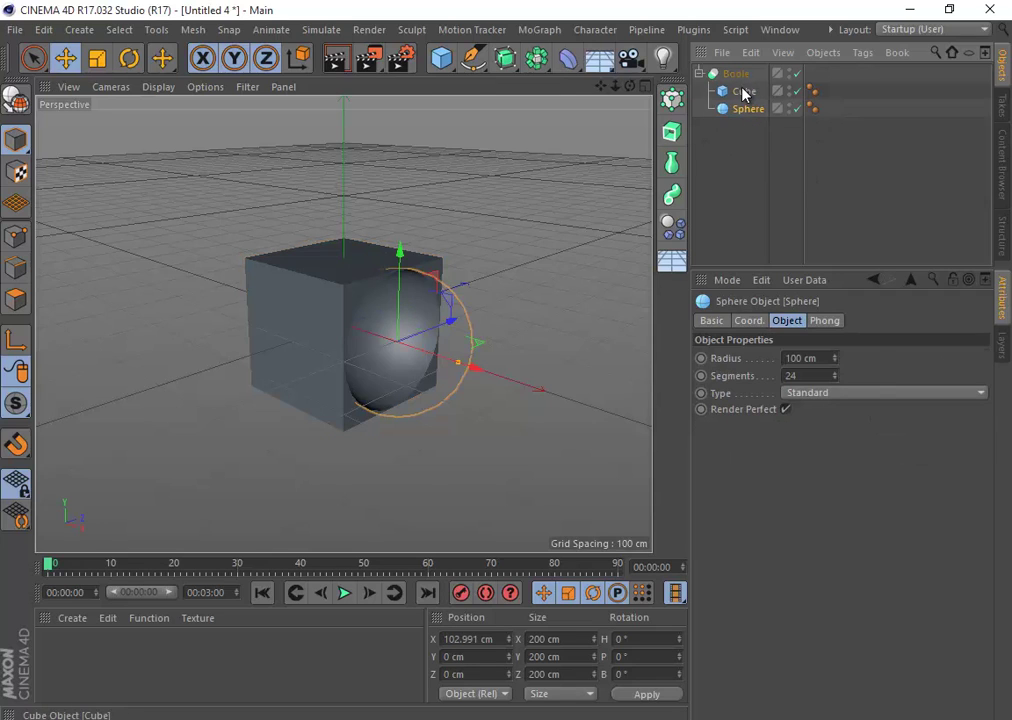
pyautogui.click(741, 92)
pyautogui.click(736, 74)
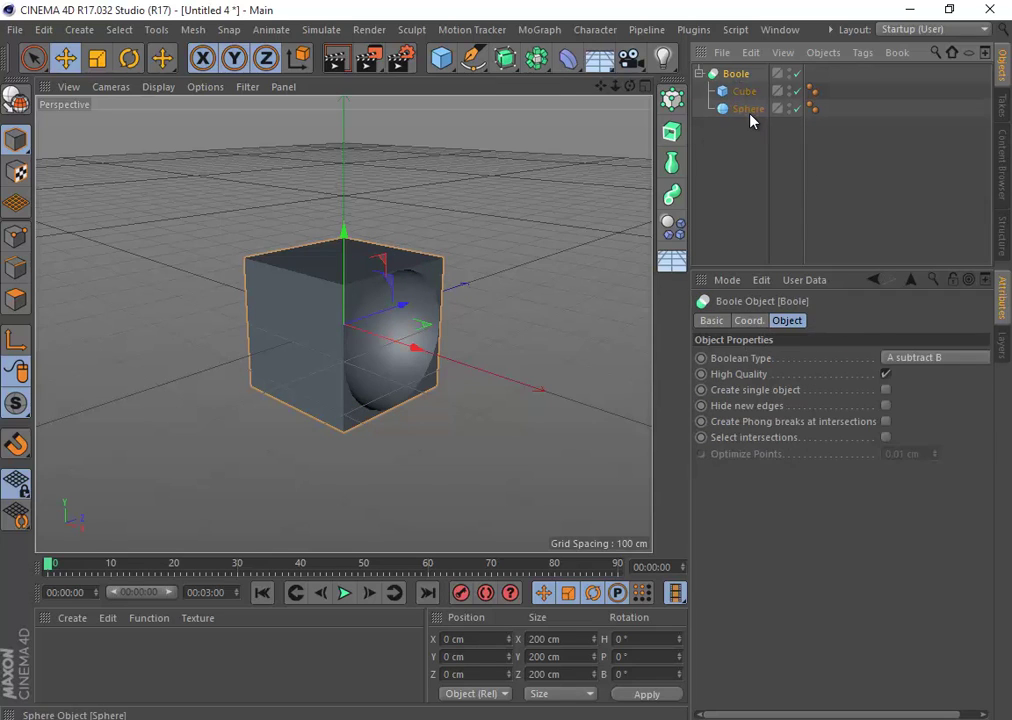
pyautogui.click(745, 108)
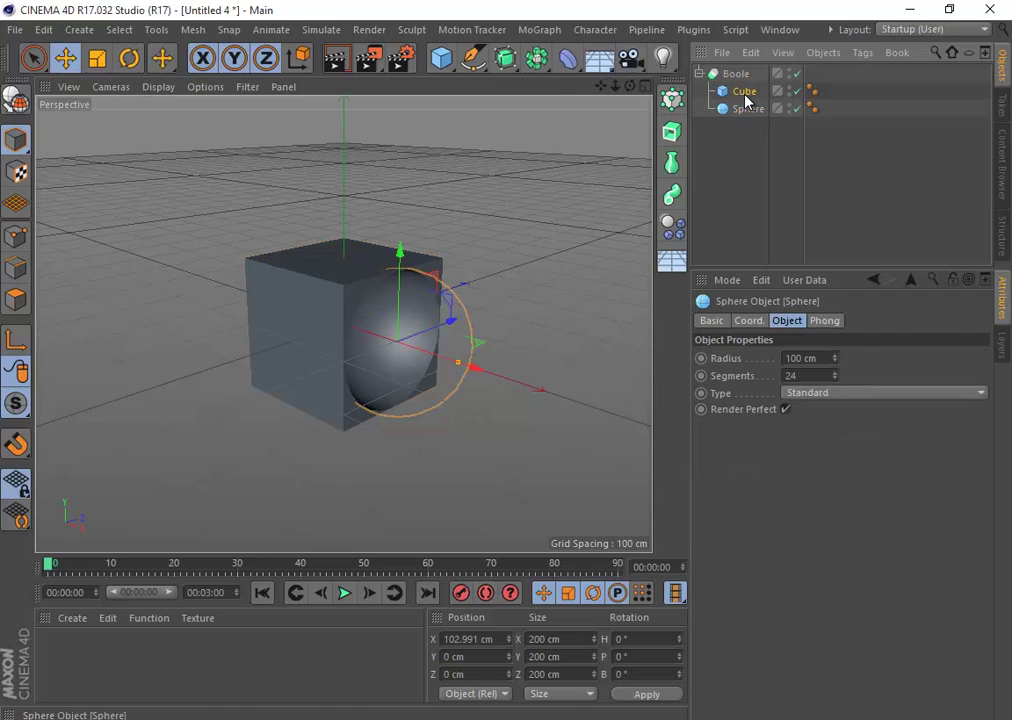
pyautogui.click(743, 91)
pyautogui.click(735, 74)
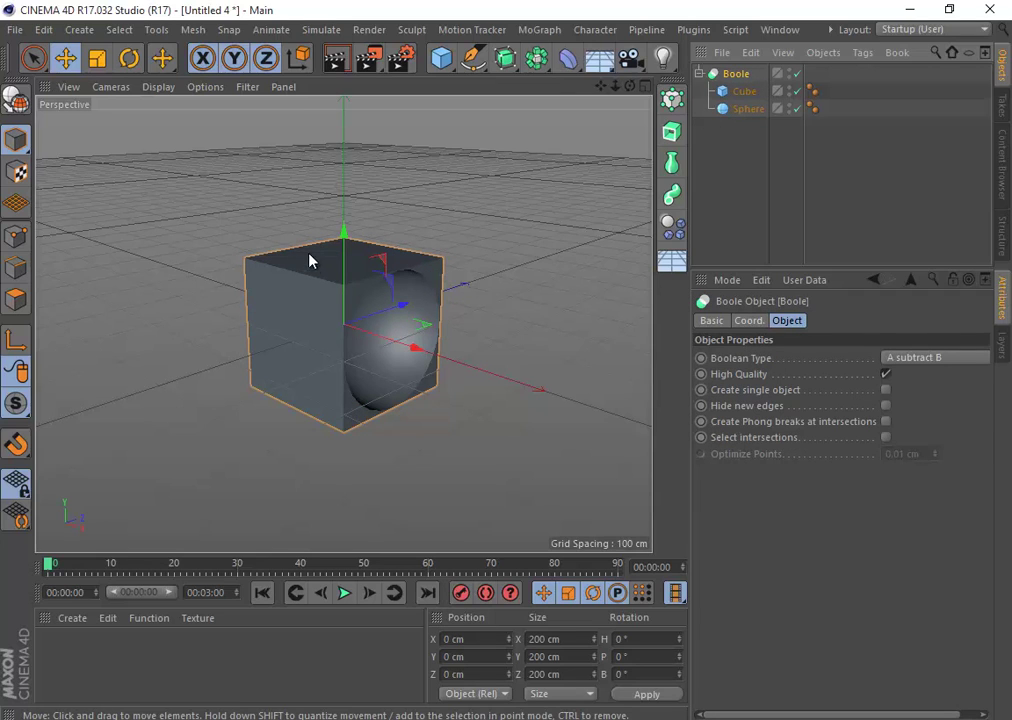
# - Enlarge the Sphere to a radius of about 119 cm and shift it to about 75 cm along X to deepen the cut
pyautogui.click(751, 110)
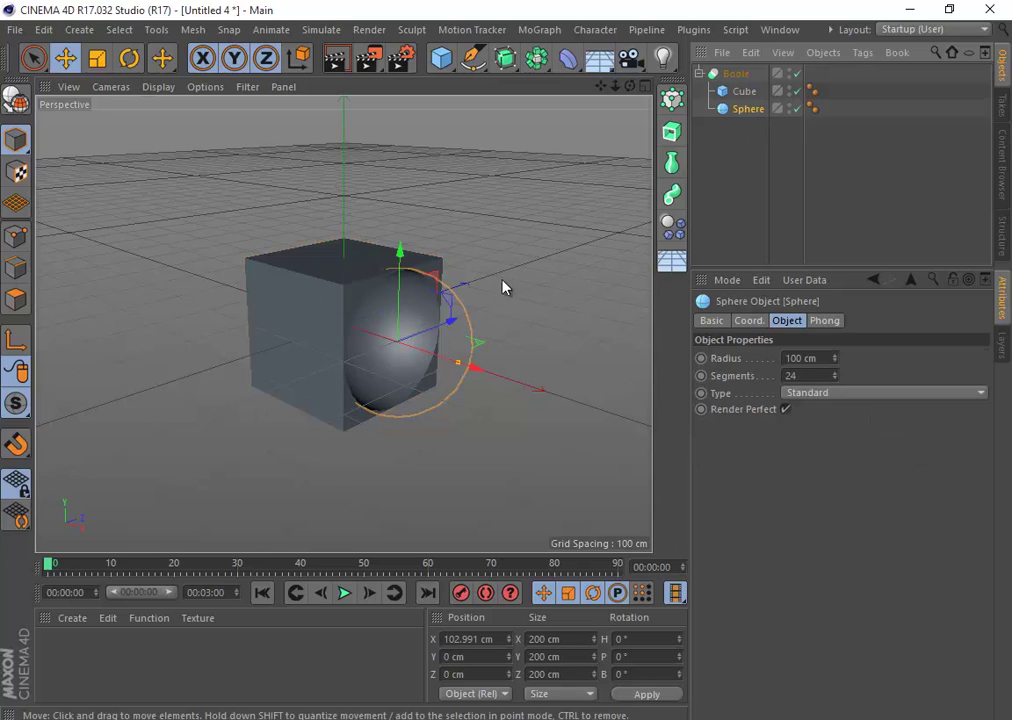
pyautogui.moveTo(455, 362); pyautogui.dragTo(468, 318)
pyautogui.scroll(1, 421, 303)
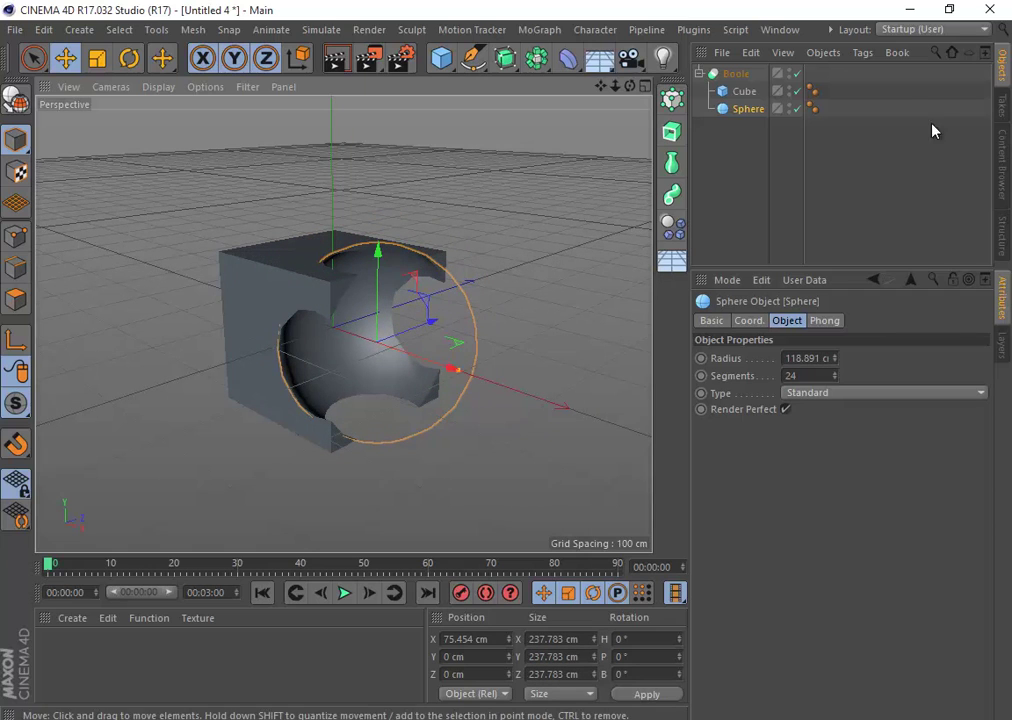
# - Try reversing the subtraction by placing the Sphere above the Cube under the Boole, and undo the reordering
pyautogui.click(729, 122)
pyautogui.moveTo(745, 111); pyautogui.dragTo(741, 86)
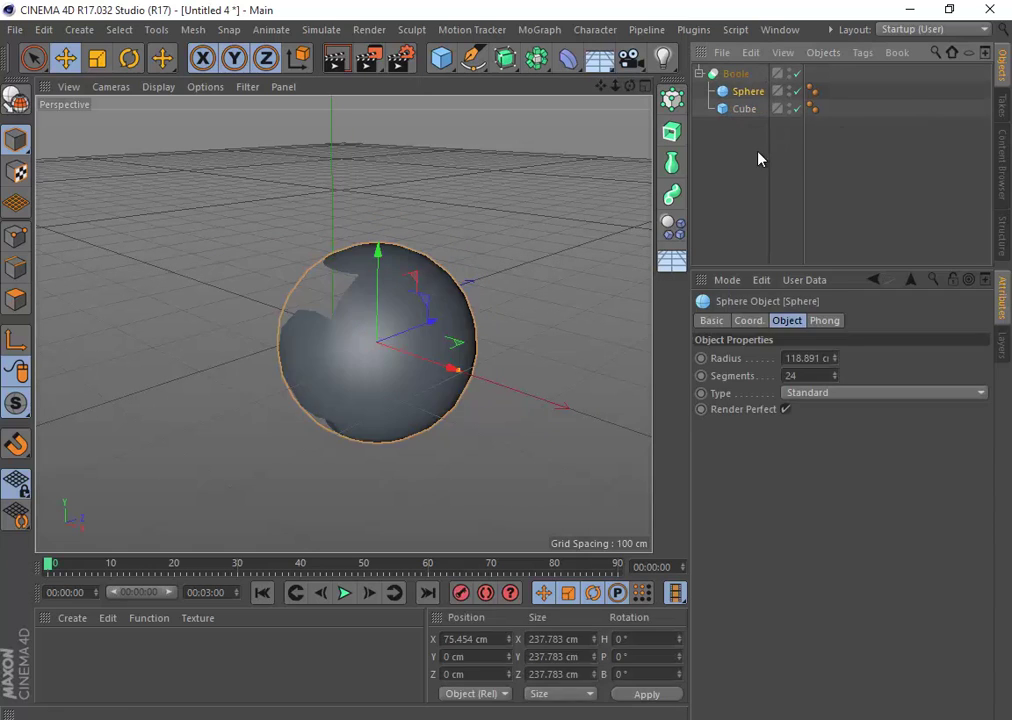
pyautogui.keyDown('alt'); pyautogui.moveTo(330, 323); pyautogui.dragTo(517, 316); pyautogui.keyUp('alt')
pyautogui.hotkey('ctrl', 'z')
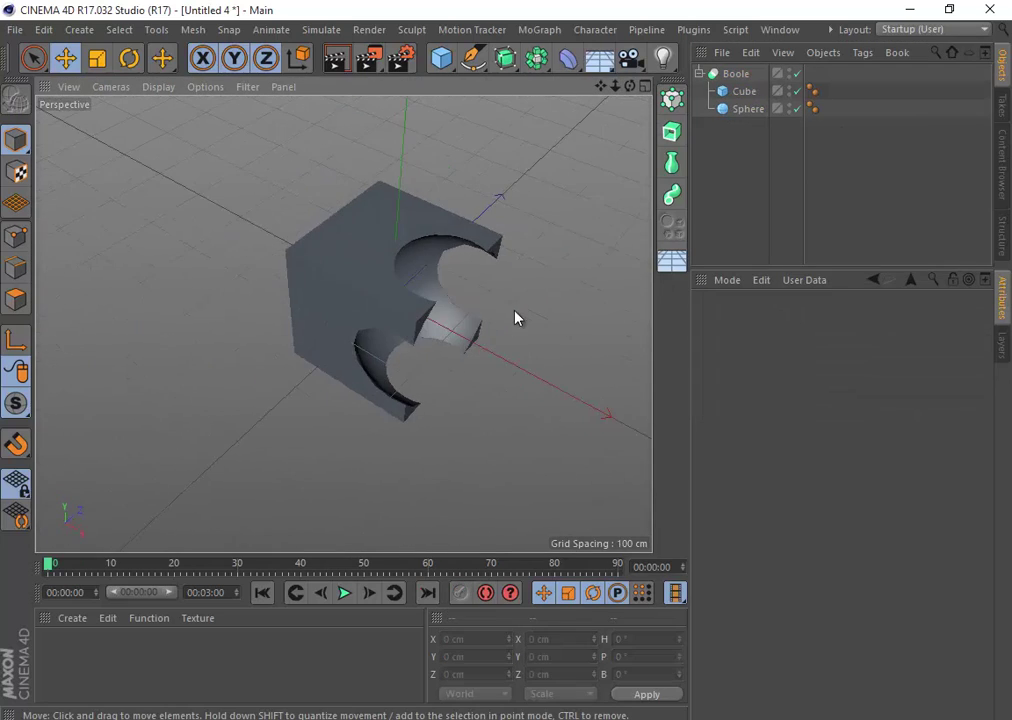
# - Try the A intersect B type on the Boole object and undo the change
pyautogui.click(735, 74)
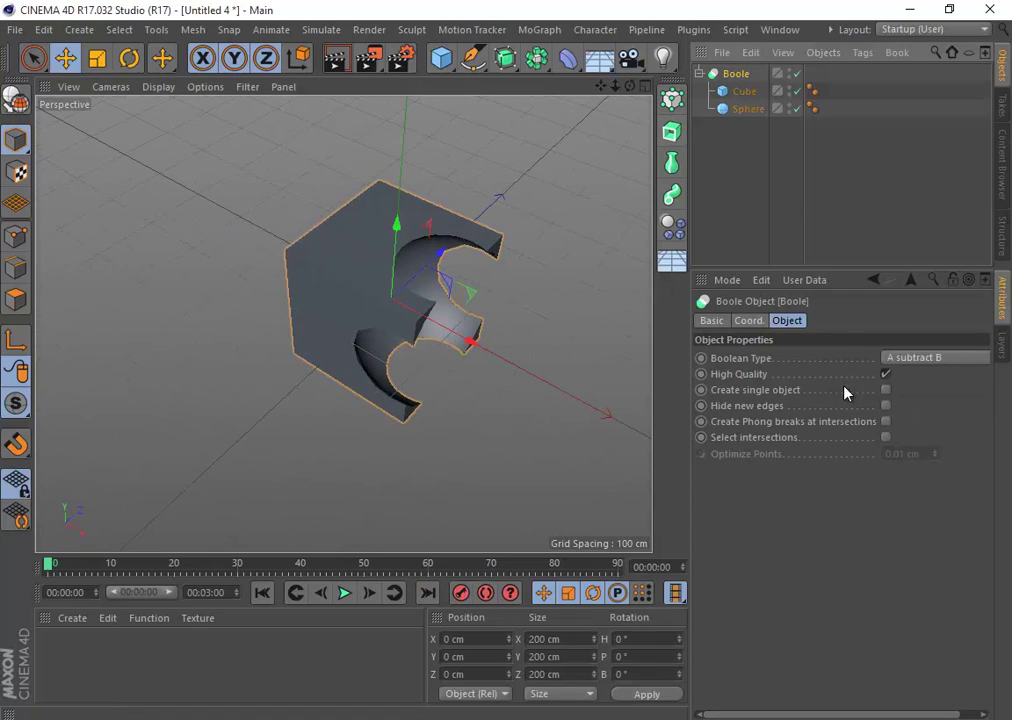
pyautogui.click(932, 358)
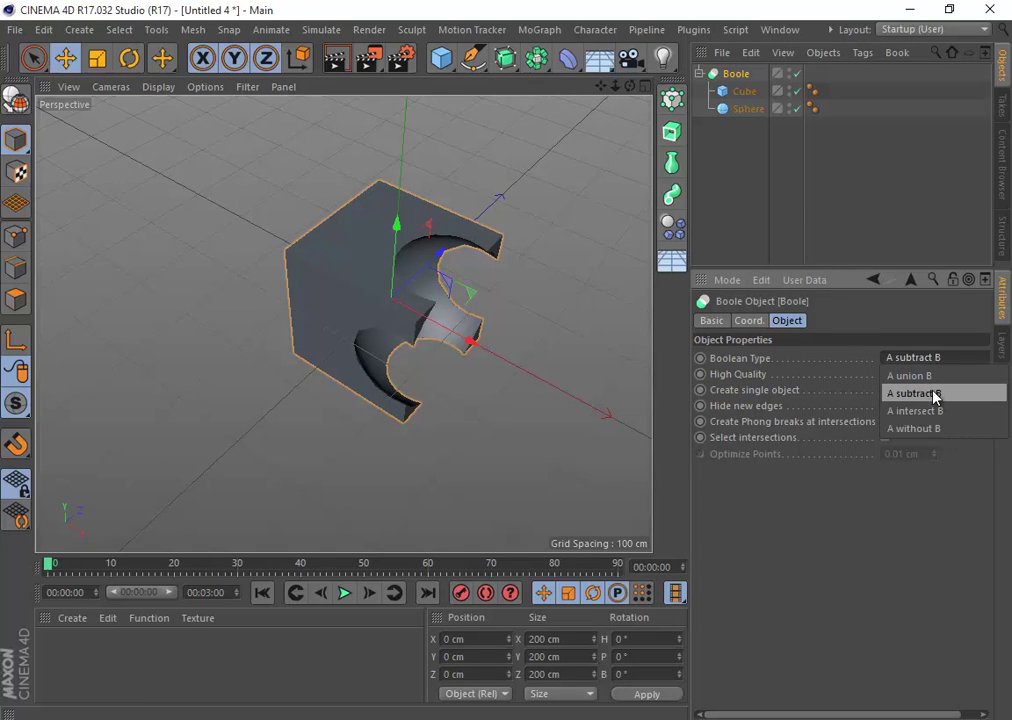
pyautogui.click(935, 395)
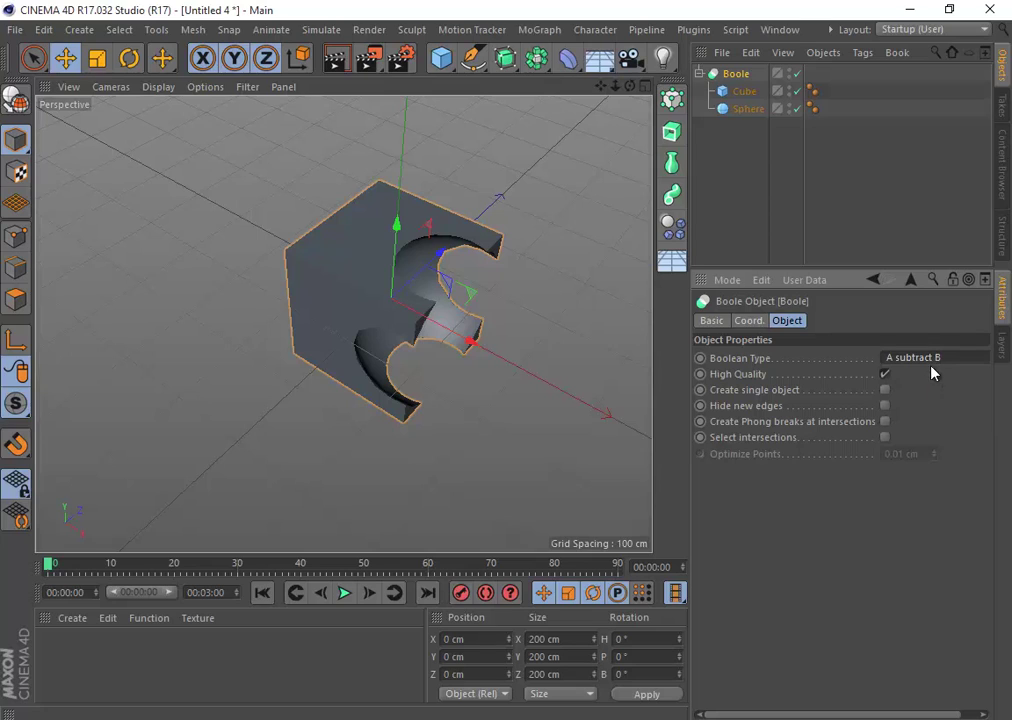
pyautogui.click(930, 358)
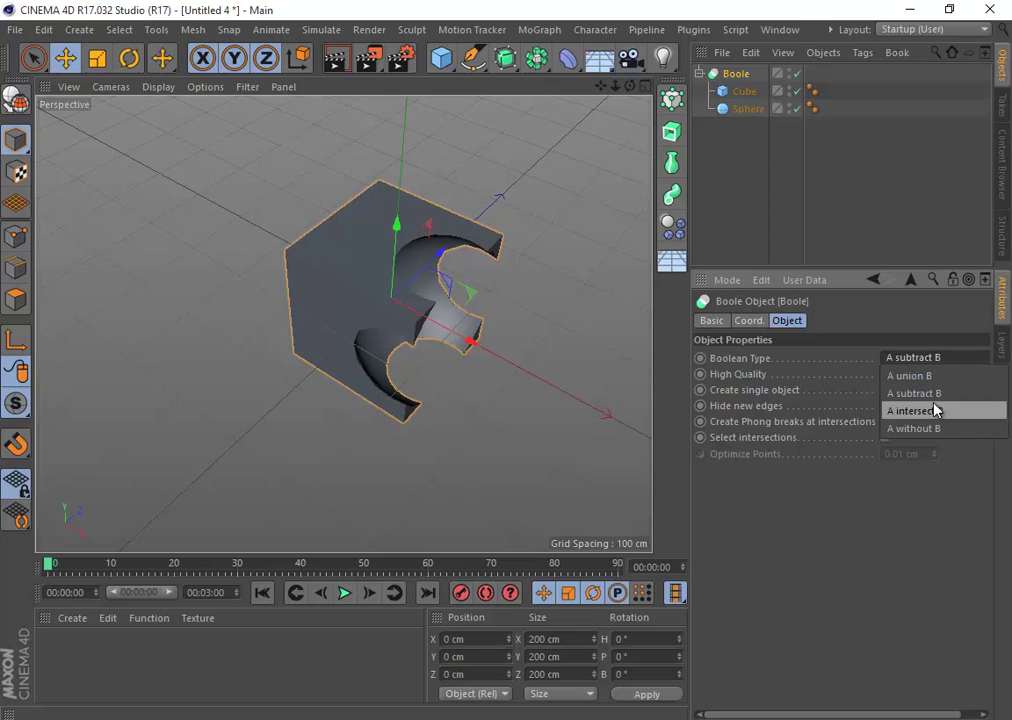
pyautogui.click(935, 410)
pyautogui.hotkey('ctrl', 'z')
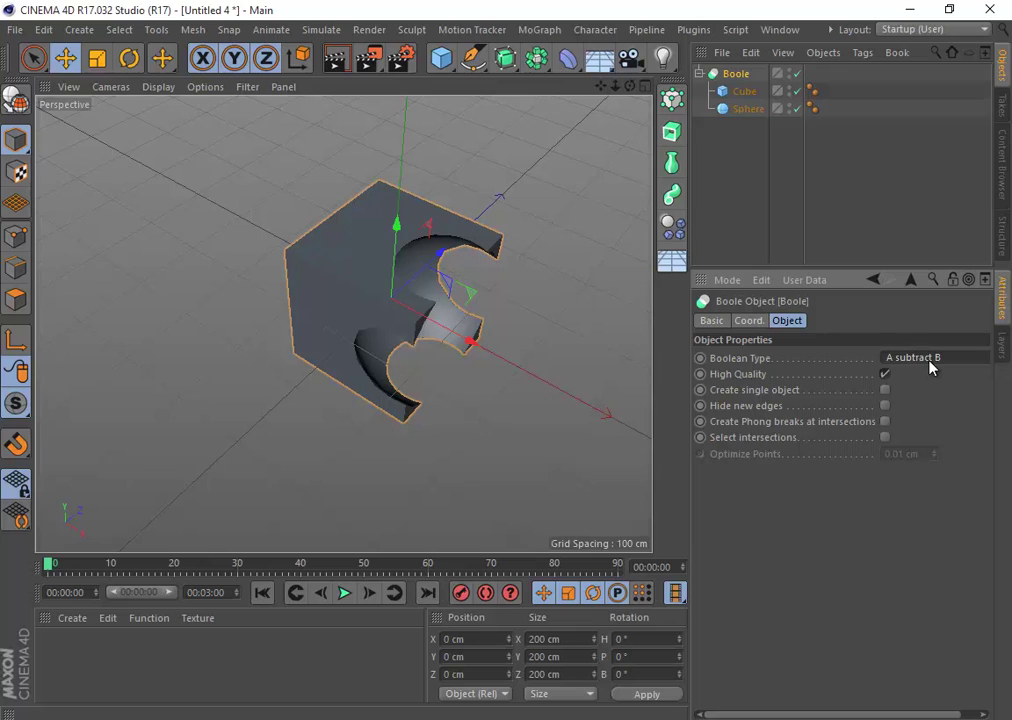
pyautogui.click(928, 358)
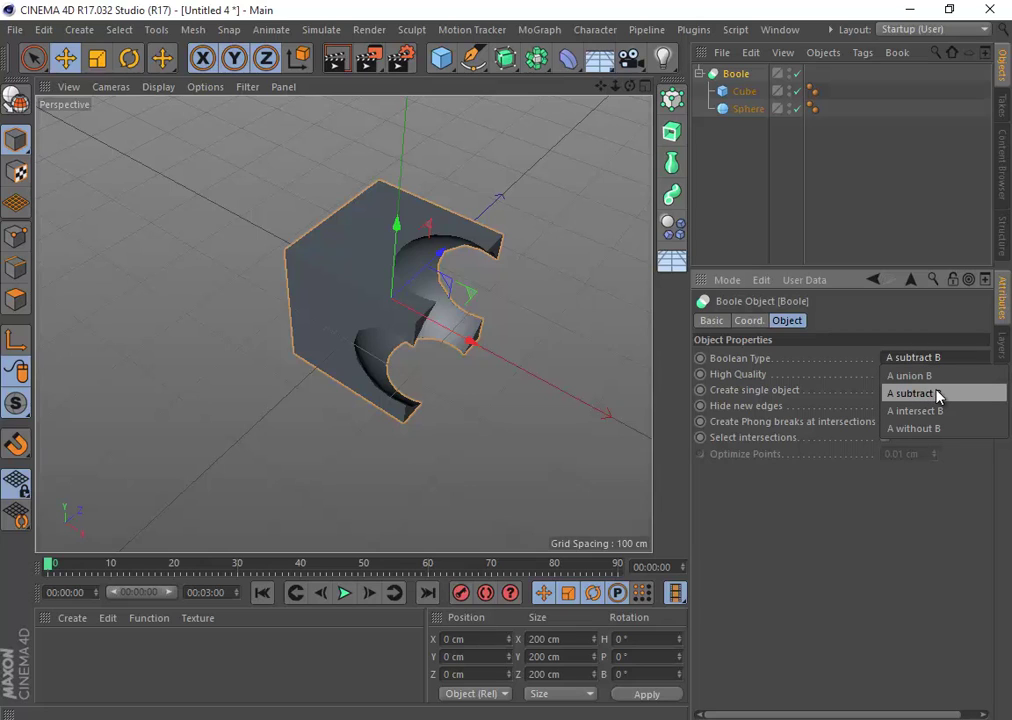
pyautogui.click(932, 410)
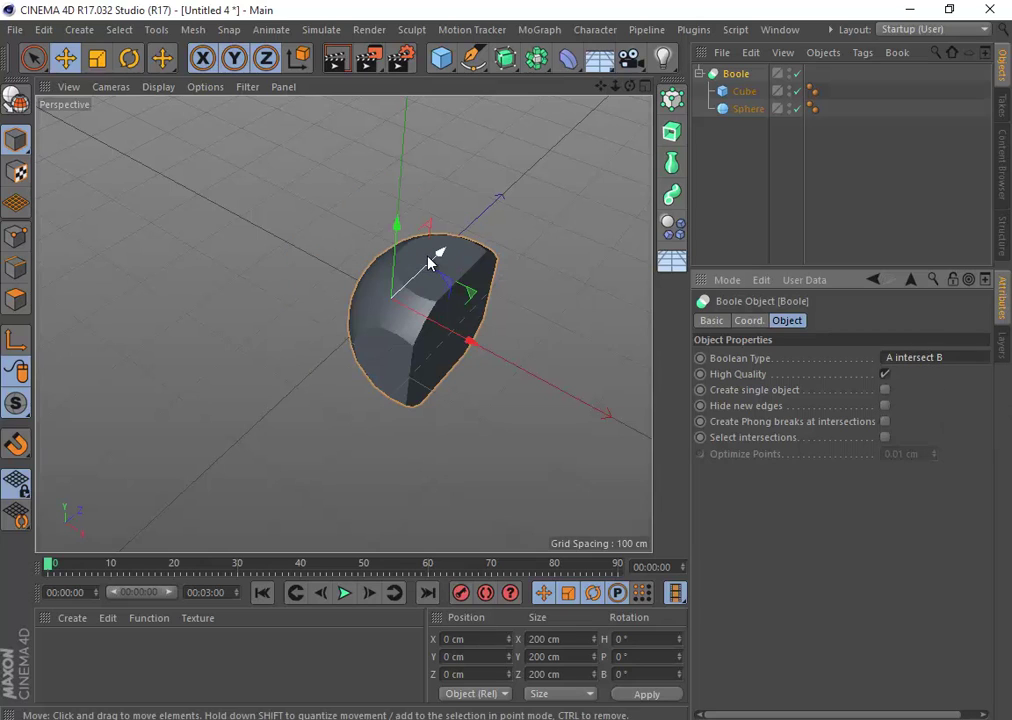
pyautogui.hotkey('ctrl', 'z')
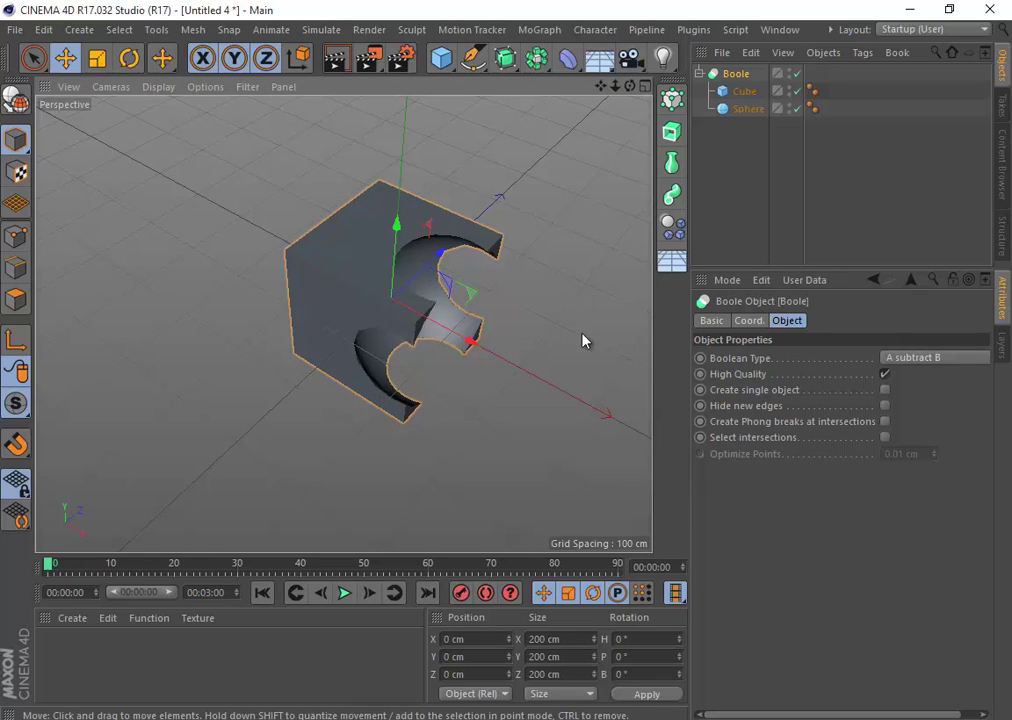
# - Set the Boole's boolean type to A union B to merge the Cube and Sphere
pyautogui.click(915, 358)
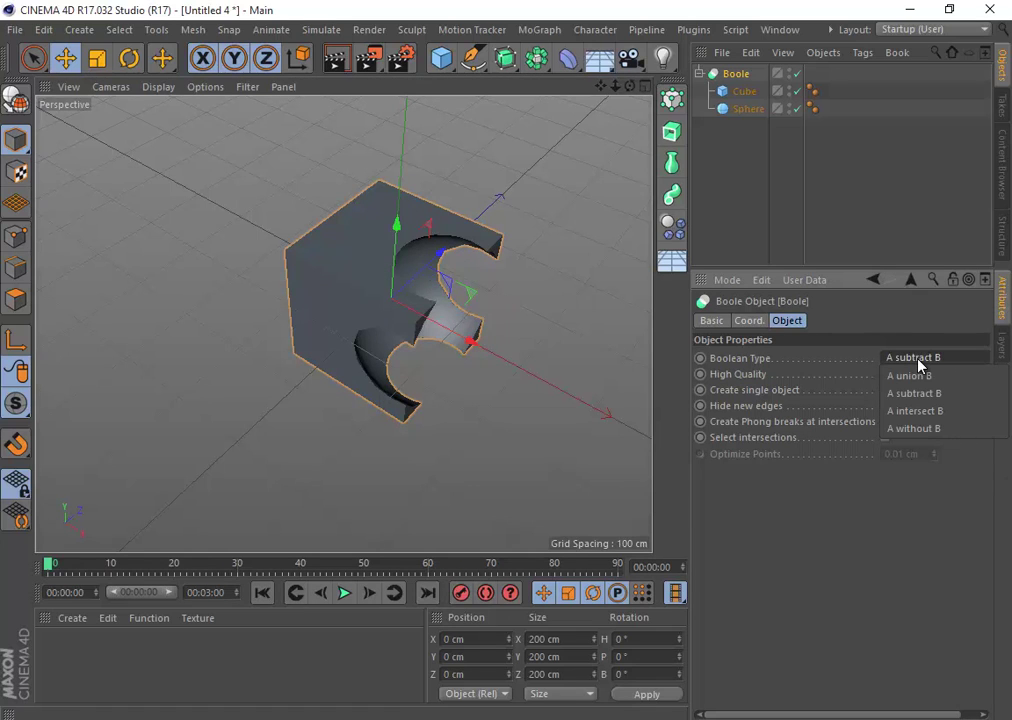
pyautogui.click(918, 376)
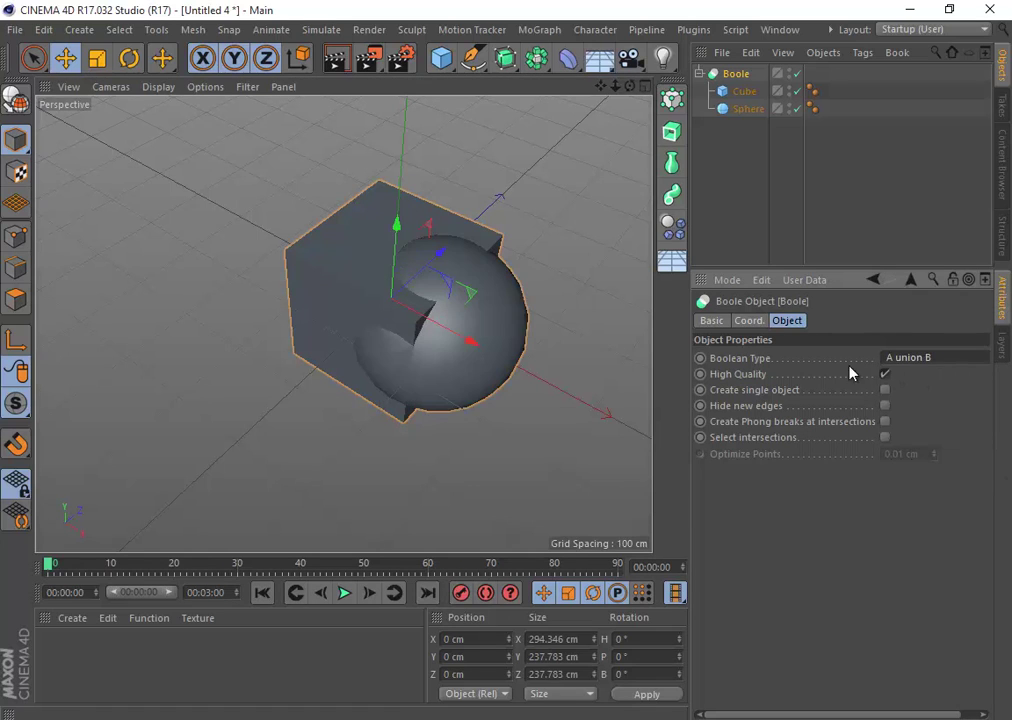
pyautogui.keyDown('alt'); pyautogui.moveTo(470, 338); pyautogui.dragTo(352, 388); pyautogui.keyUp('alt')
pyautogui.hotkey('ctrl', 'z')
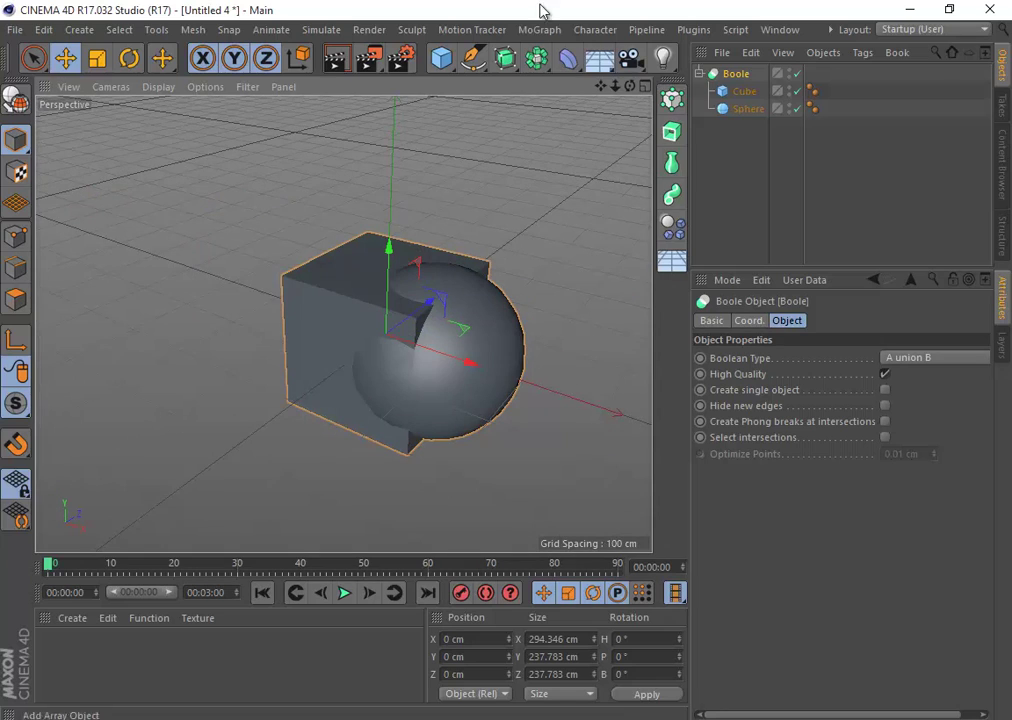
# - Delete the Boole with its Cube and Sphere to empty the scene
pyautogui.click(529, 66)
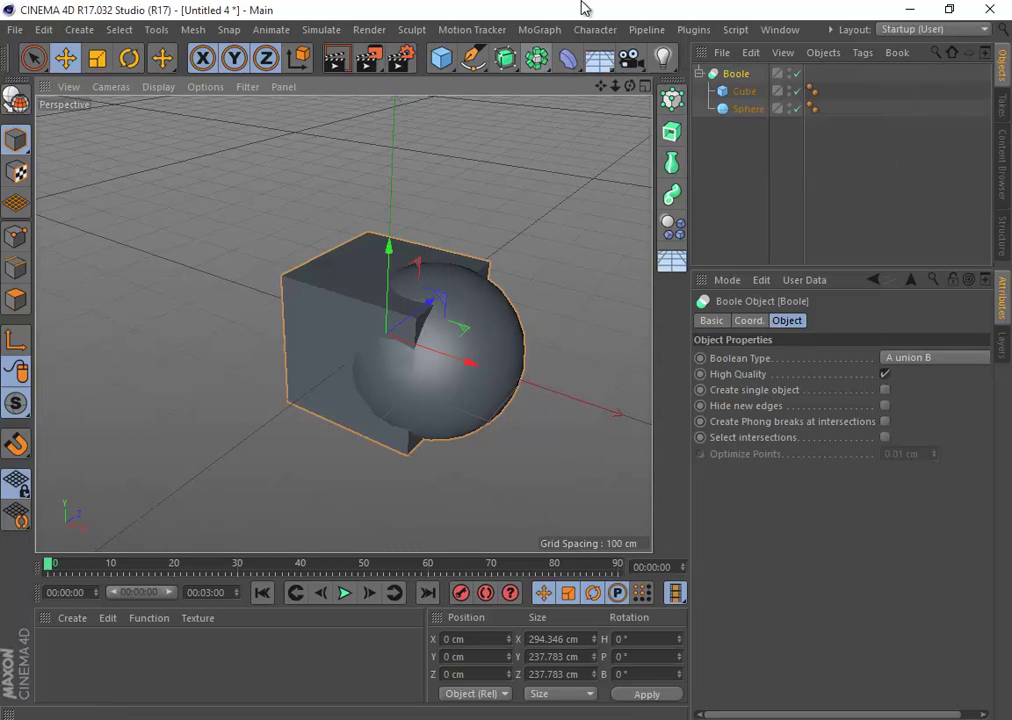
pyautogui.hotkey('ctrl', 'a')
pyautogui.press('Delete')
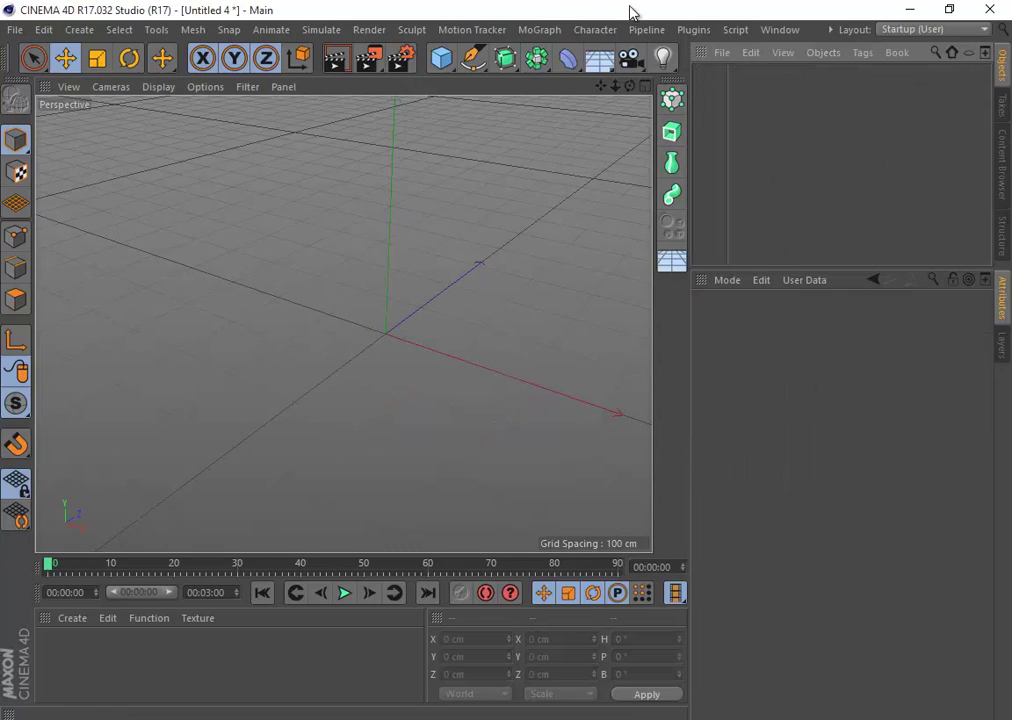
# - Add a Sphere and an Atom Array, and nest the Sphere under the Atom Array to form a lattice
pyautogui.click(540, 59)
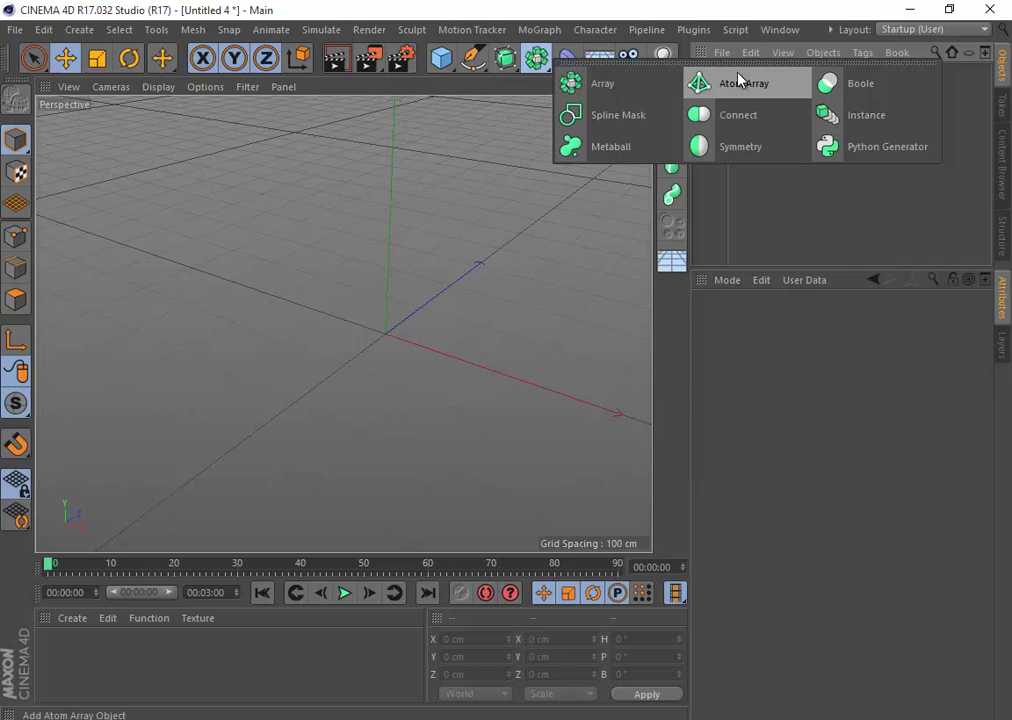
pyautogui.click(441, 58)
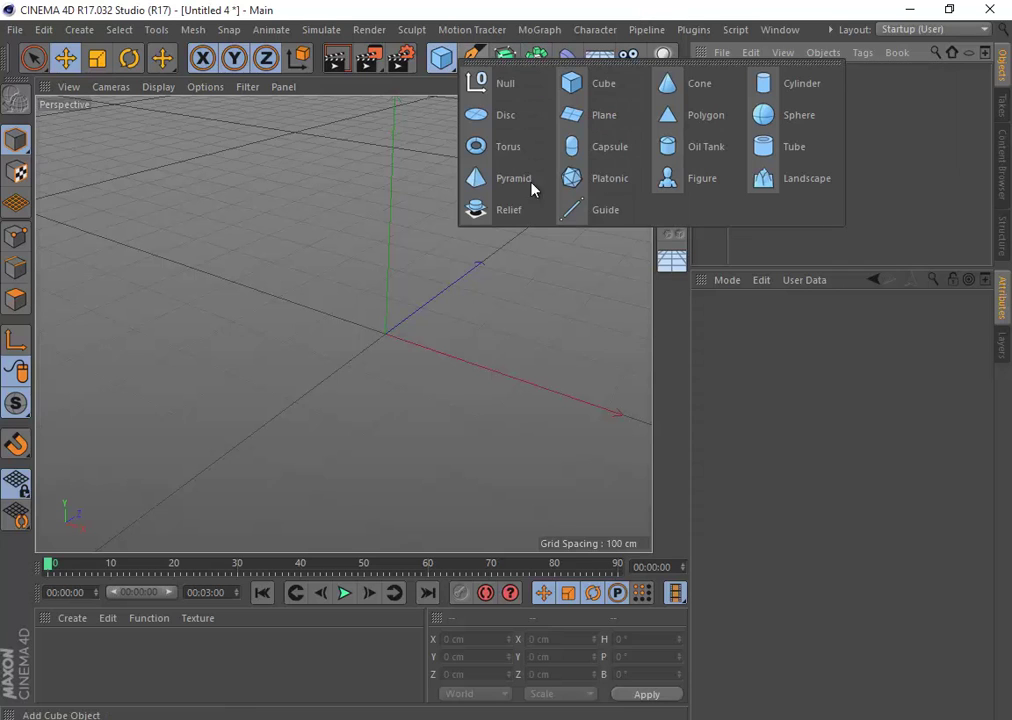
pyautogui.click(762, 116)
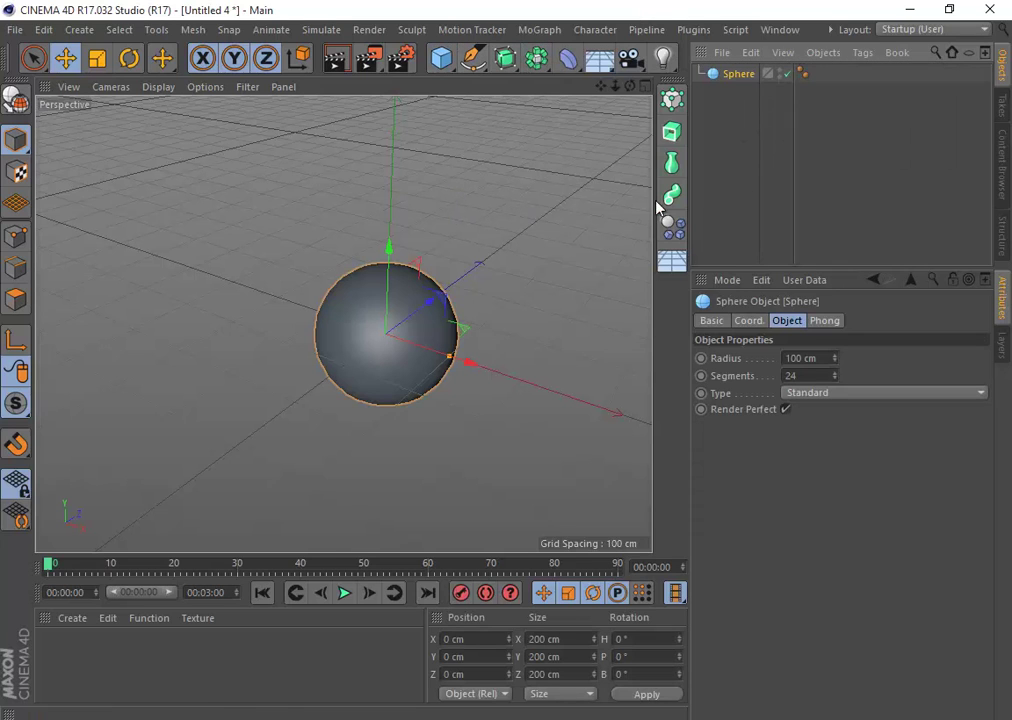
pyautogui.click(537, 58)
pyautogui.keyDown('alt'); pyautogui.click(744, 84); pyautogui.keyUp('alt')
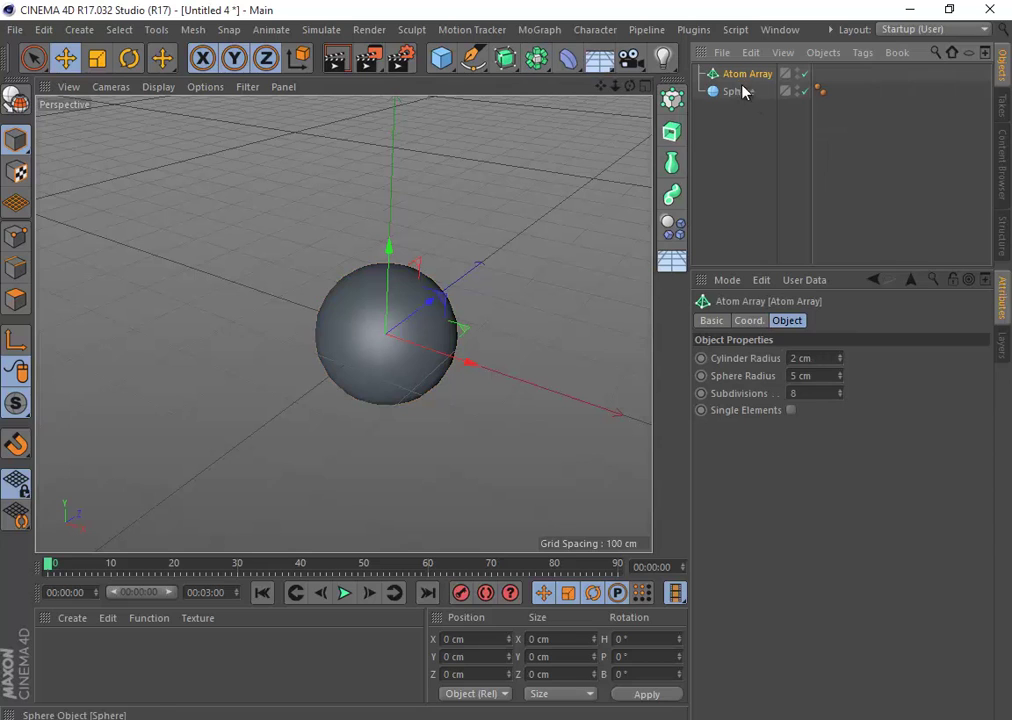
pyautogui.click(739, 91)
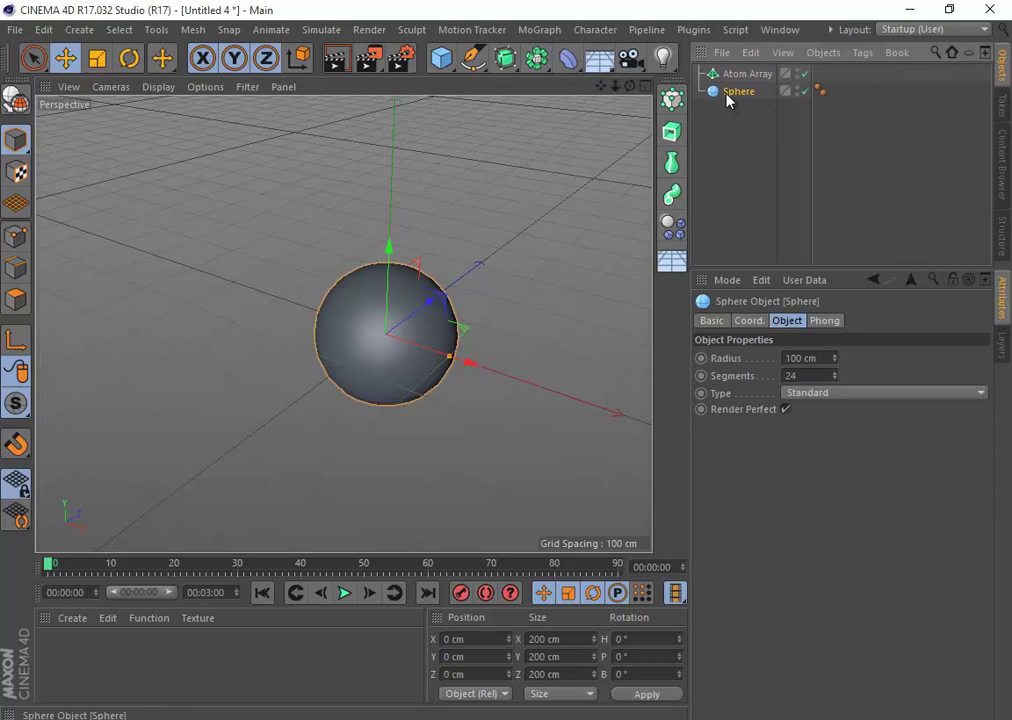
pyautogui.moveTo(729, 93); pyautogui.dragTo(737, 79)
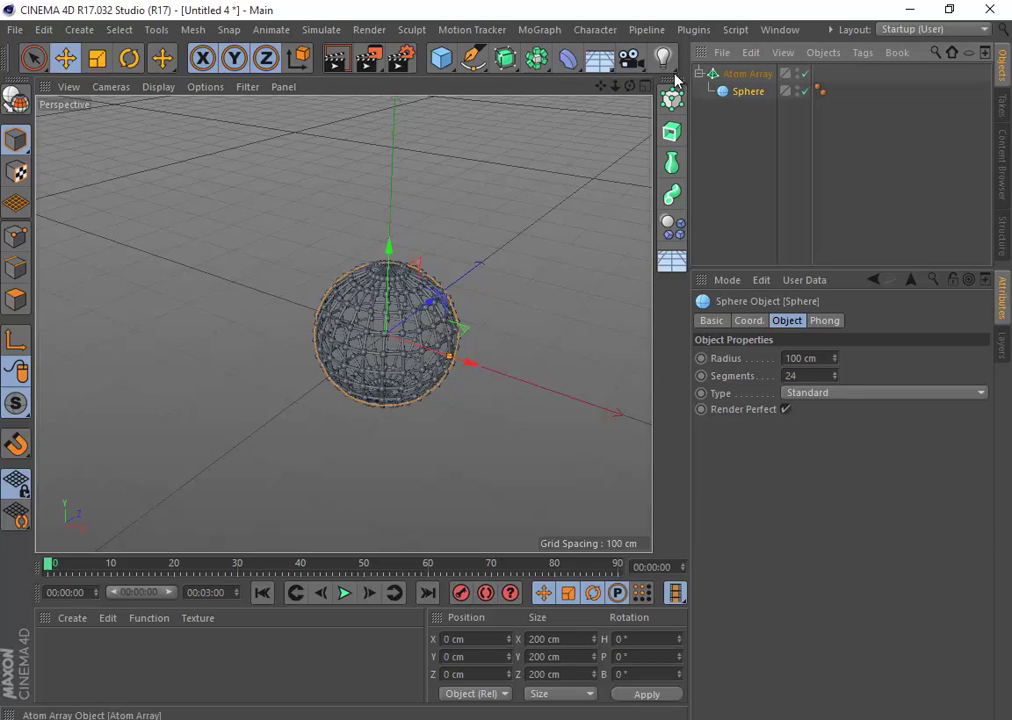
# - Show the Atom Array lattice up close in shaded display with mesh lines
pyautogui.scroll(2, 434, 260)
pyautogui.scroll(5, 355, 389)
pyautogui.scroll(-3, 424, 366)
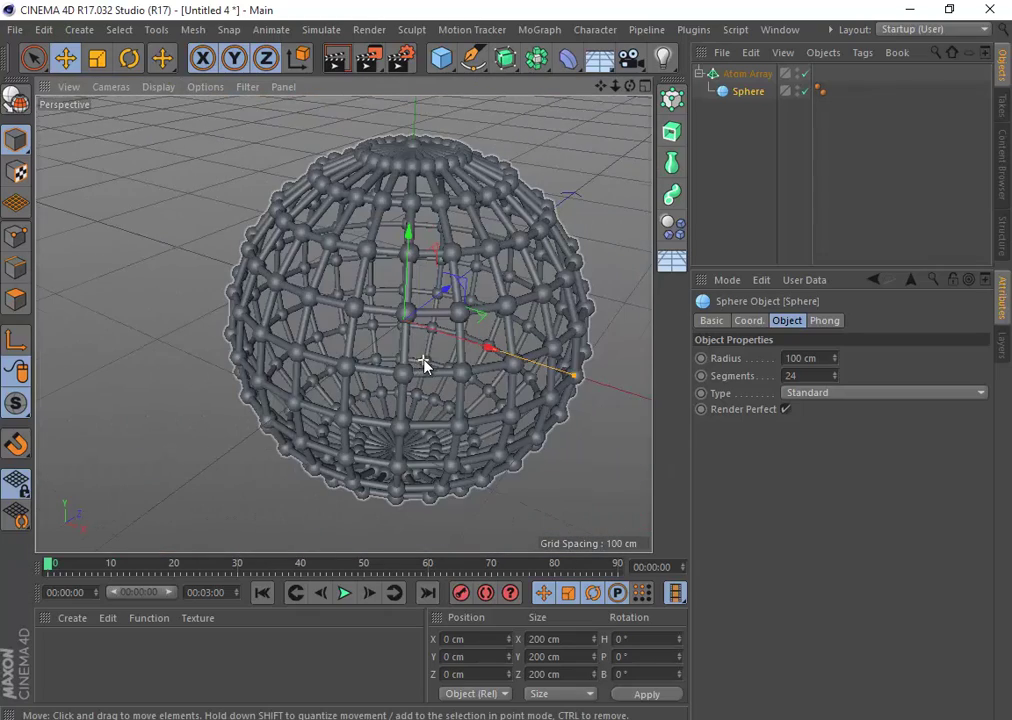
pyautogui.scroll(4, 396, 363)
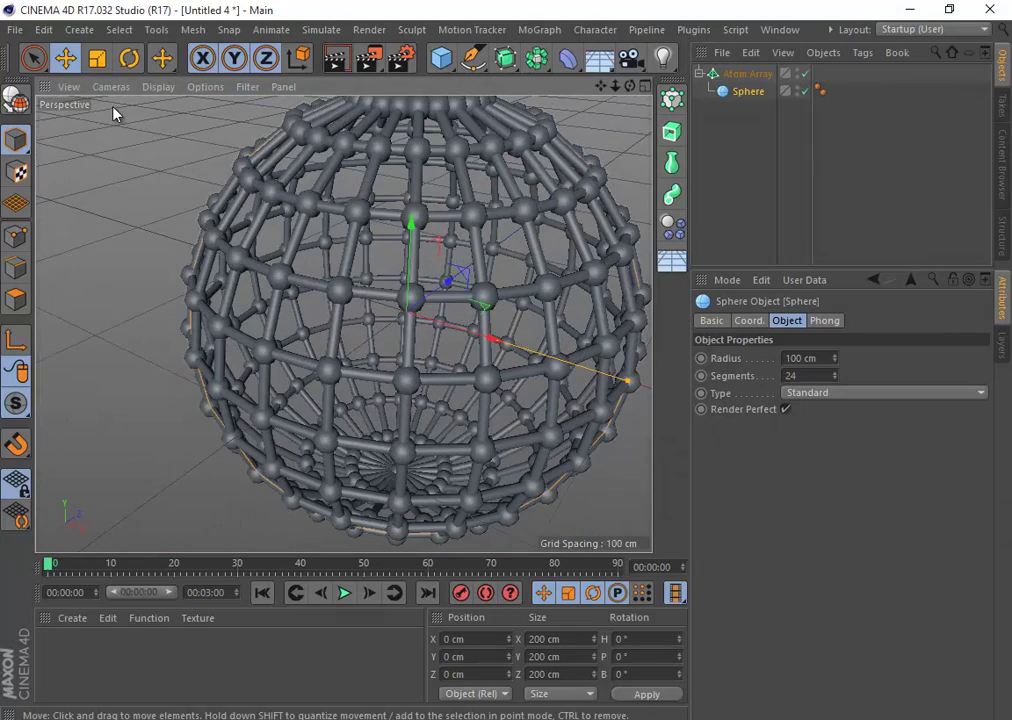
pyautogui.click(111, 87)
pyautogui.moveTo(158, 88)
pyautogui.click(180, 129)
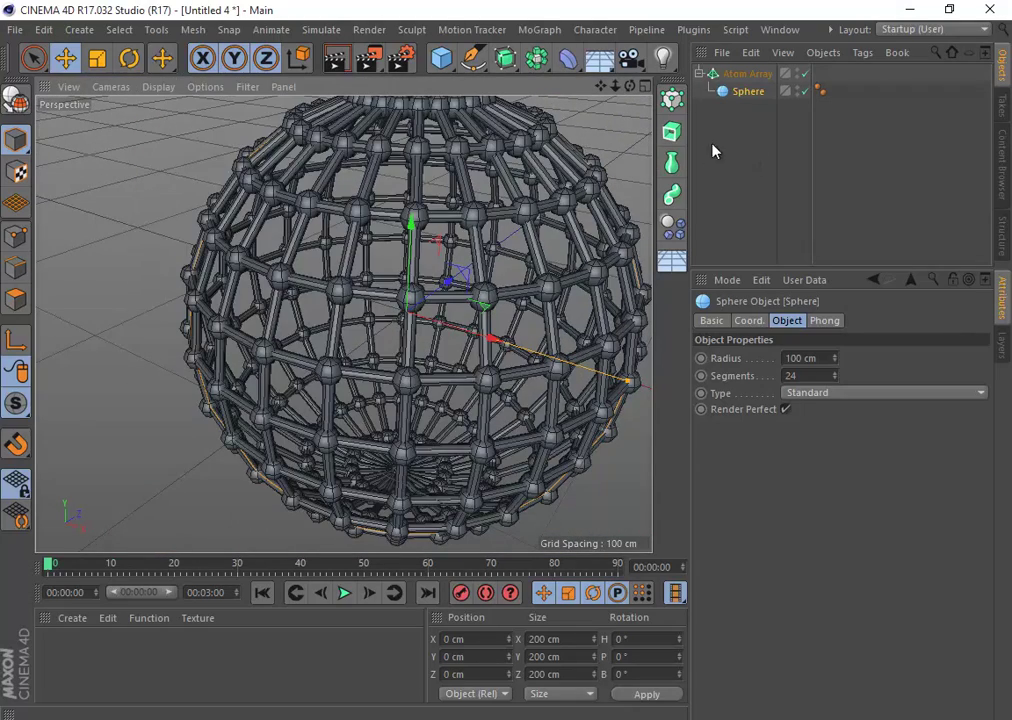
# - Disable and re-enable the Atom Array to compare its lattice with the Sphere's edges and points
pyautogui.click(805, 73)
pyautogui.scroll(3, 364, 288)
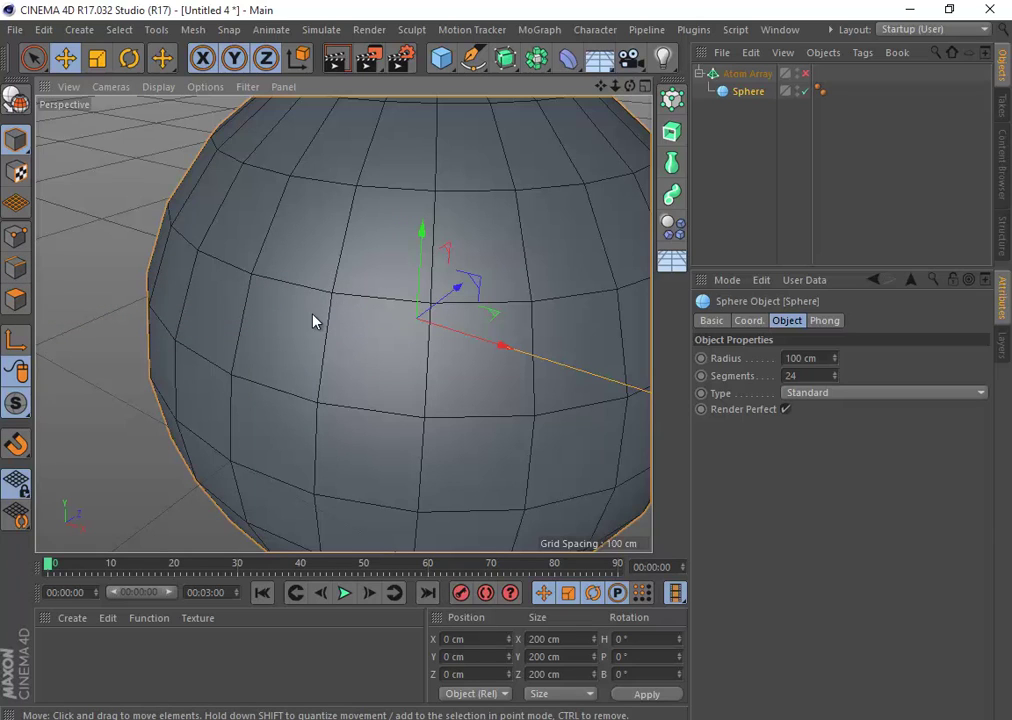
pyautogui.click(806, 73)
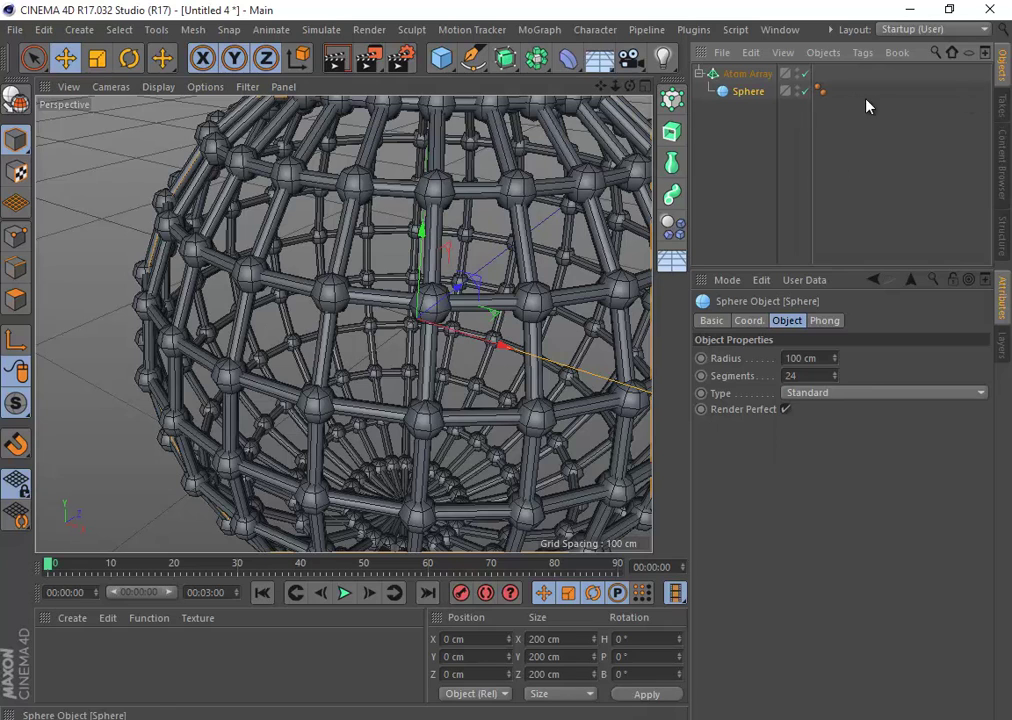
# - Thin the Atom Array to a sphere radius of 2.94 cm and a cylinder radius of 0.68 cm
pyautogui.click(746, 74)
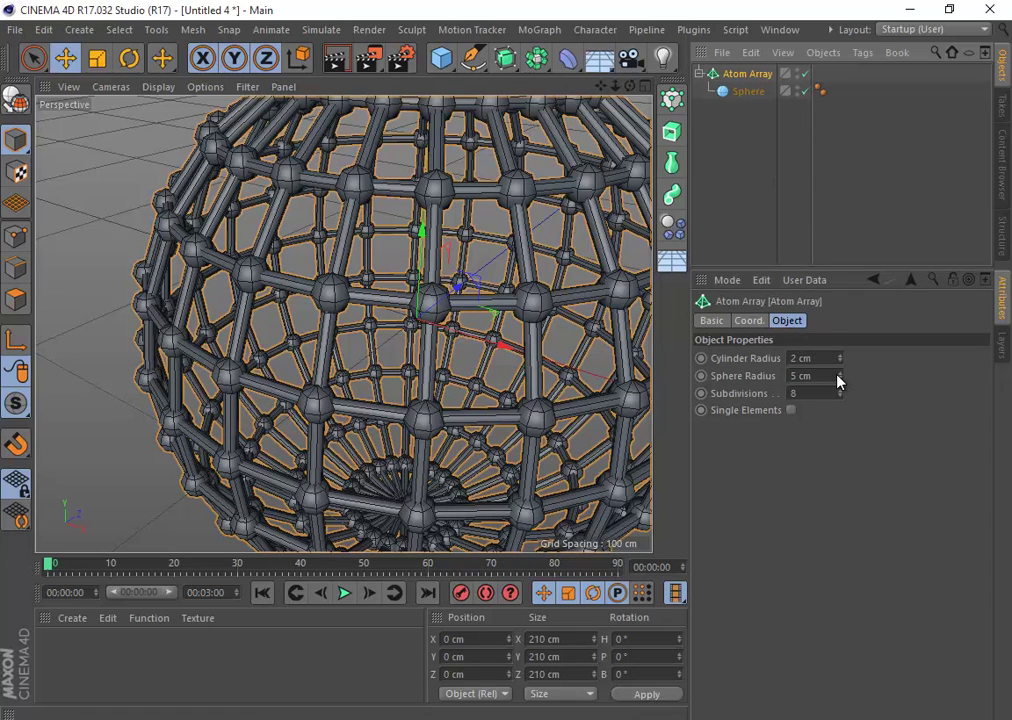
pyautogui.moveTo(838, 378)
pyautogui.mouseDown()
pyautogui.moveTo(831, 388)
pyautogui.moveTo(840, 370)
pyautogui.moveTo(831, 407)
pyautogui.moveTo(842, 361)
pyautogui.mouseUp()
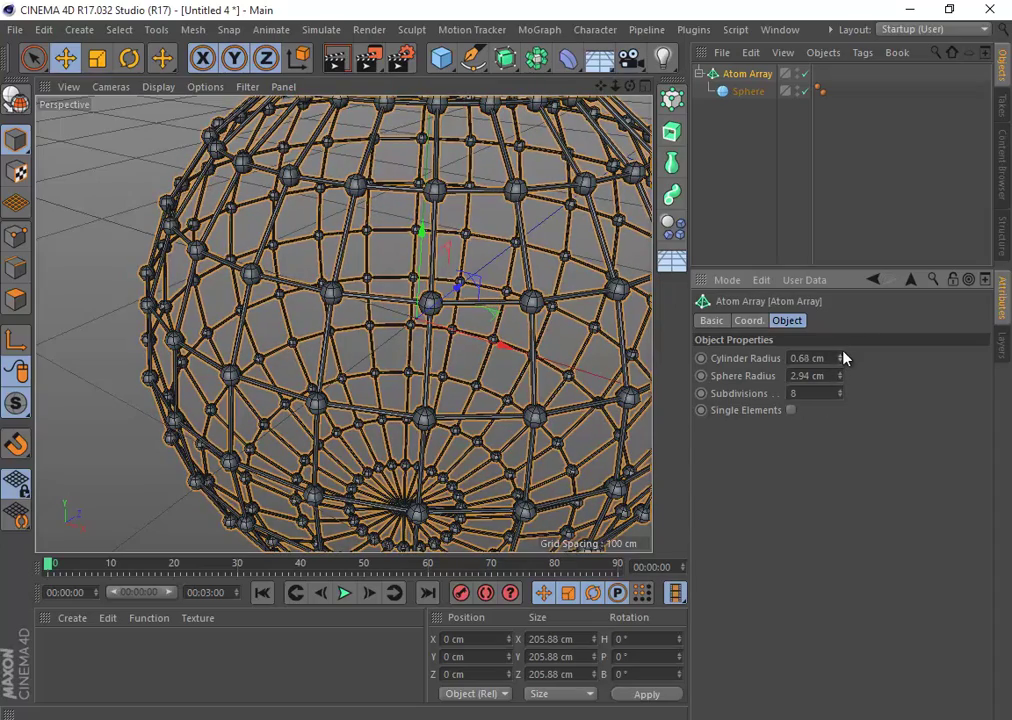
pyautogui.scroll(-5, 450, 339)
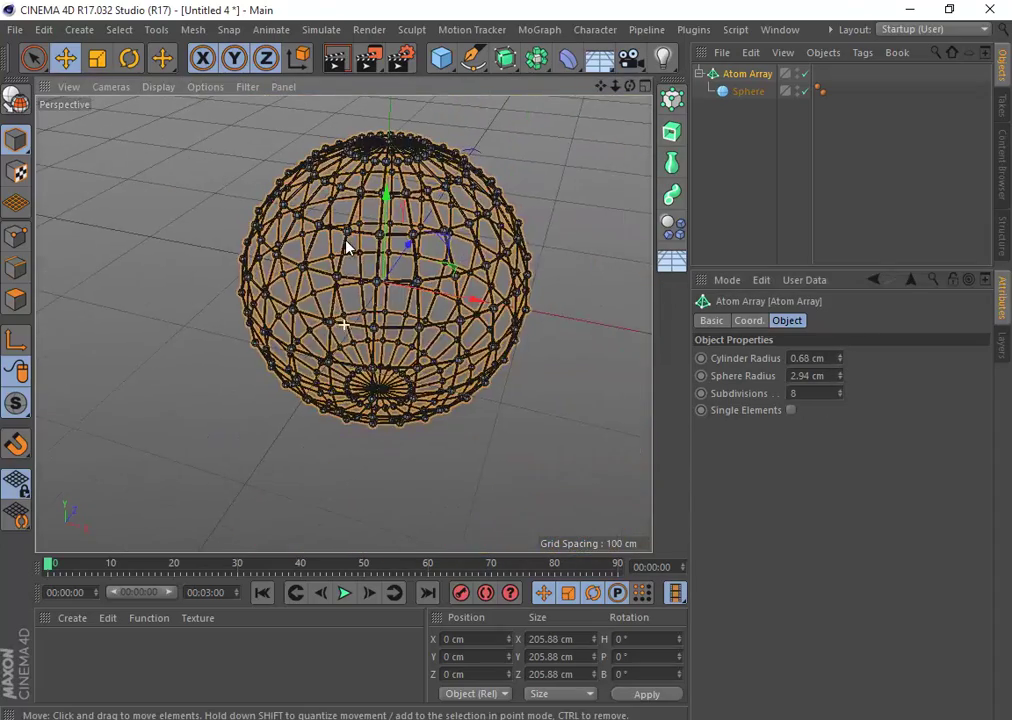
# - Return the viewport to shaded display without mesh lines and view the thinned lattice from the front
pyautogui.scroll(2, 347, 247)
pyautogui.click(158, 86)
pyautogui.click(175, 111)
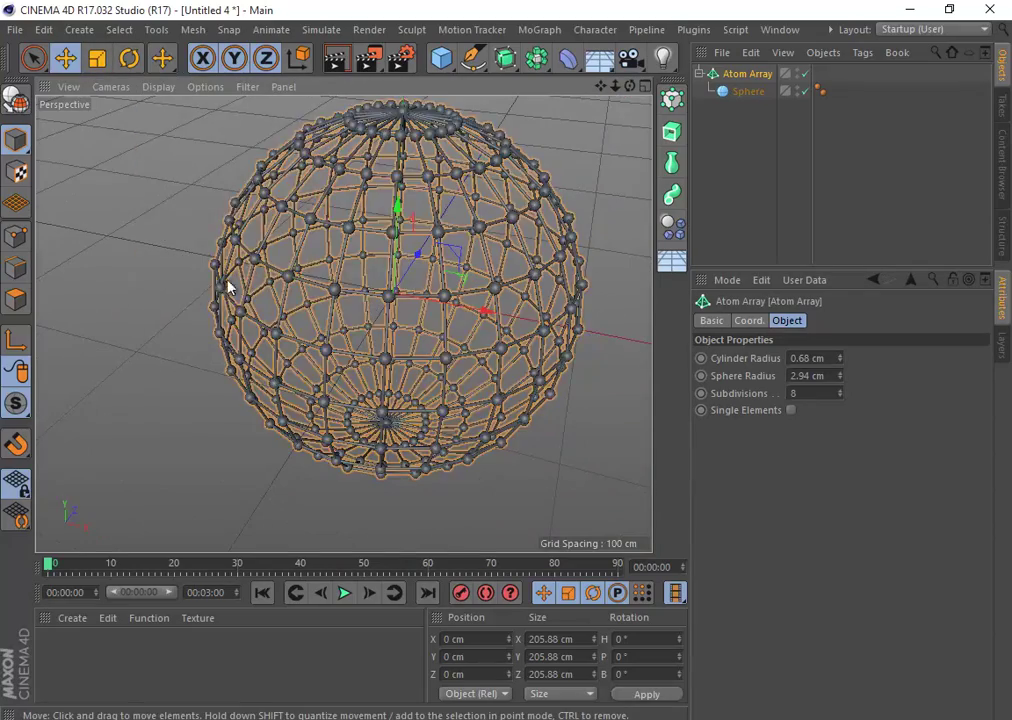
pyautogui.scroll(3, 250, 284)
pyautogui.keyDown('alt'); pyautogui.moveTo(253, 284); pyautogui.dragTo(361, 263); pyautogui.keyUp('alt')
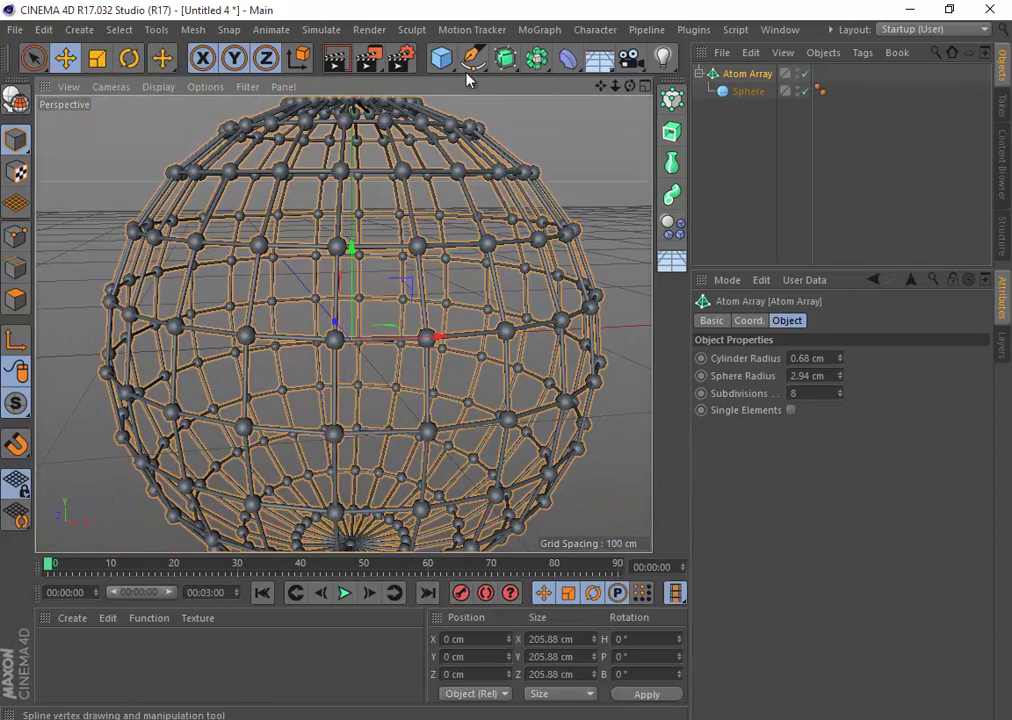
# - Add a second Sphere outside the Atom Array hierarchy to fill the lattice with a solid surface
pyautogui.moveTo(441, 57); pyautogui.dragTo(797, 118)
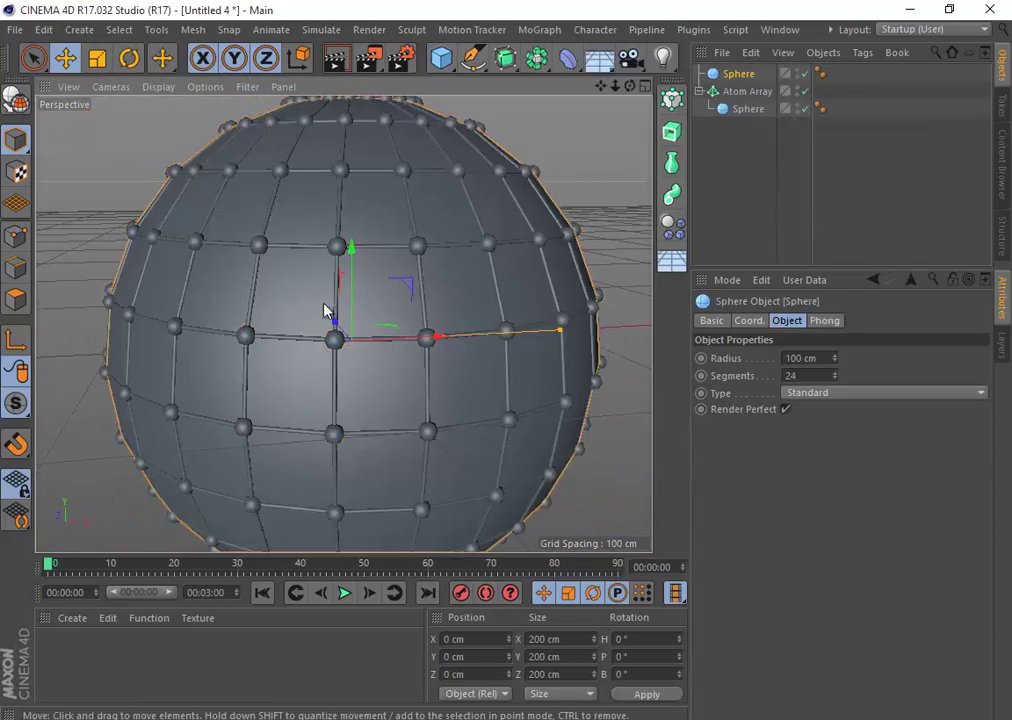
pyautogui.keyDown('alt'); pyautogui.moveTo(323, 304); pyautogui.dragTo(399, 144); pyautogui.keyUp('alt')
pyautogui.scroll(-3, 342, 284)
pyautogui.scroll(3, 399, 146)
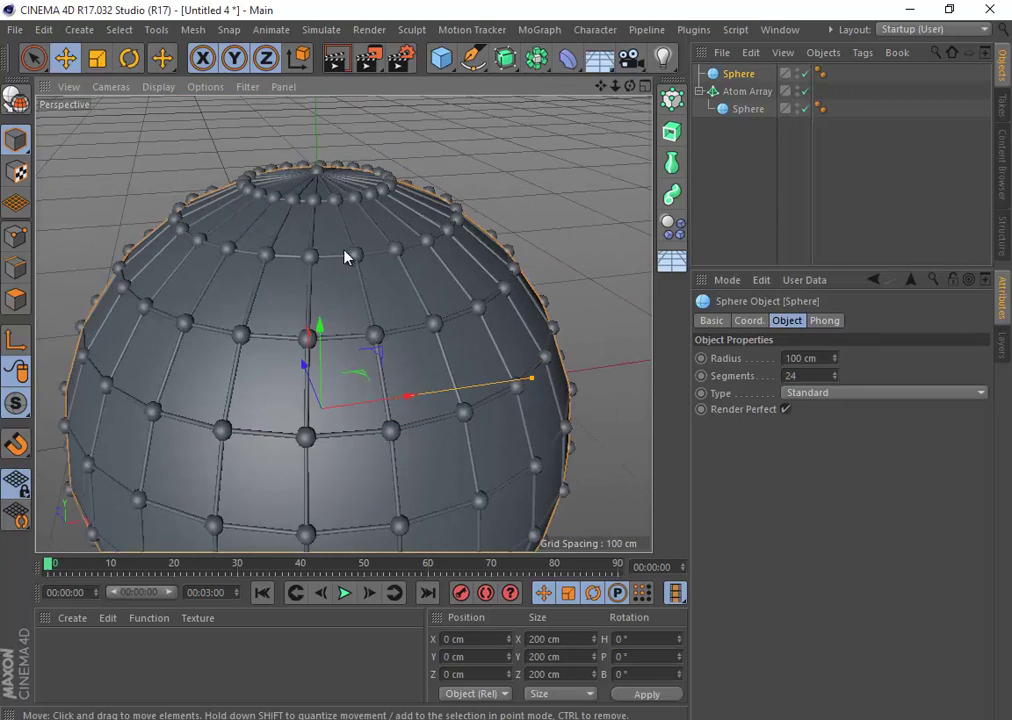
pyautogui.keyDown('alt'); pyautogui.moveTo(344, 257); pyautogui.dragTo(420, 165); pyautogui.keyUp('alt')
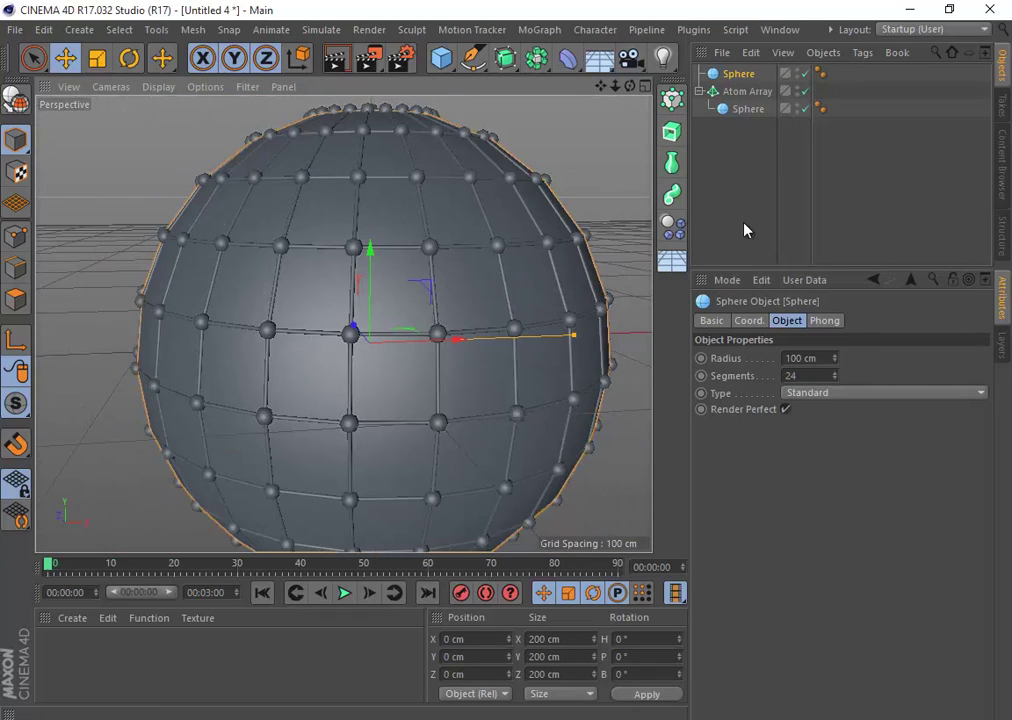
# - Set both the Sphere under the Atom Array and the separate Sphere to the Hemisphere type
pyautogui.click(756, 111)
pyautogui.click(836, 398)
pyautogui.click(828, 497)
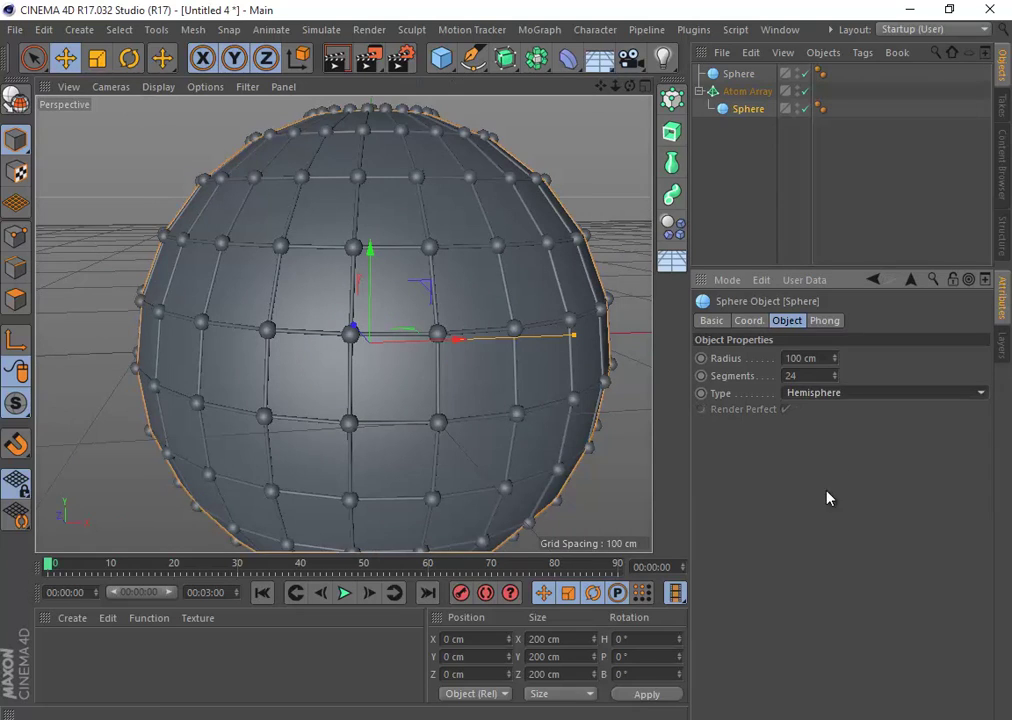
pyautogui.click(739, 75)
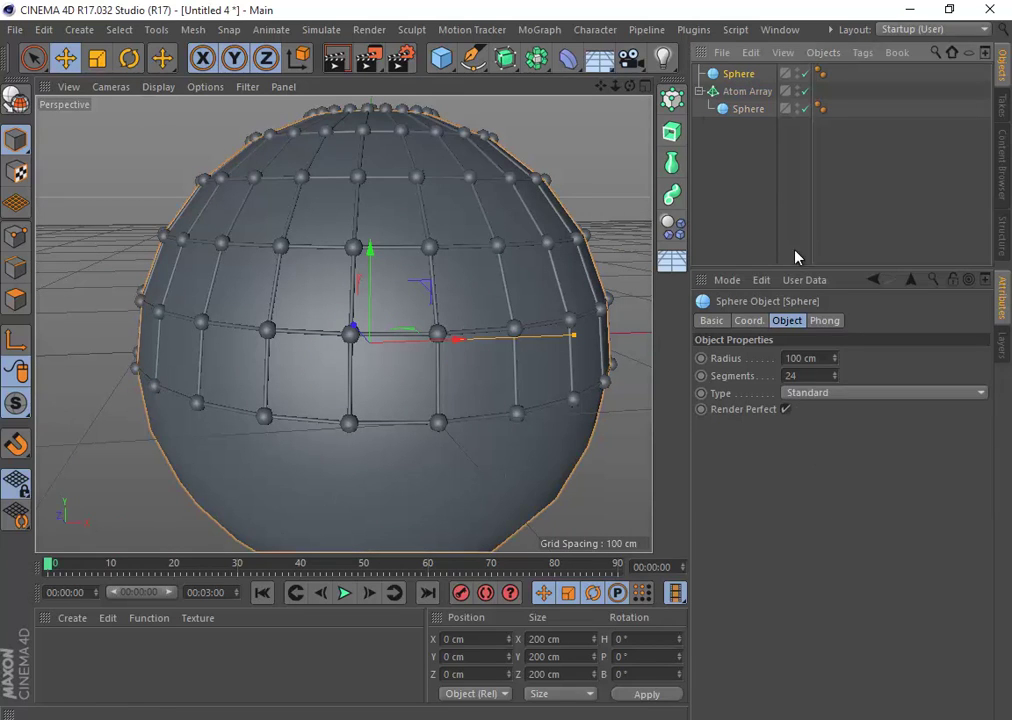
pyautogui.click(834, 397)
pyautogui.click(831, 497)
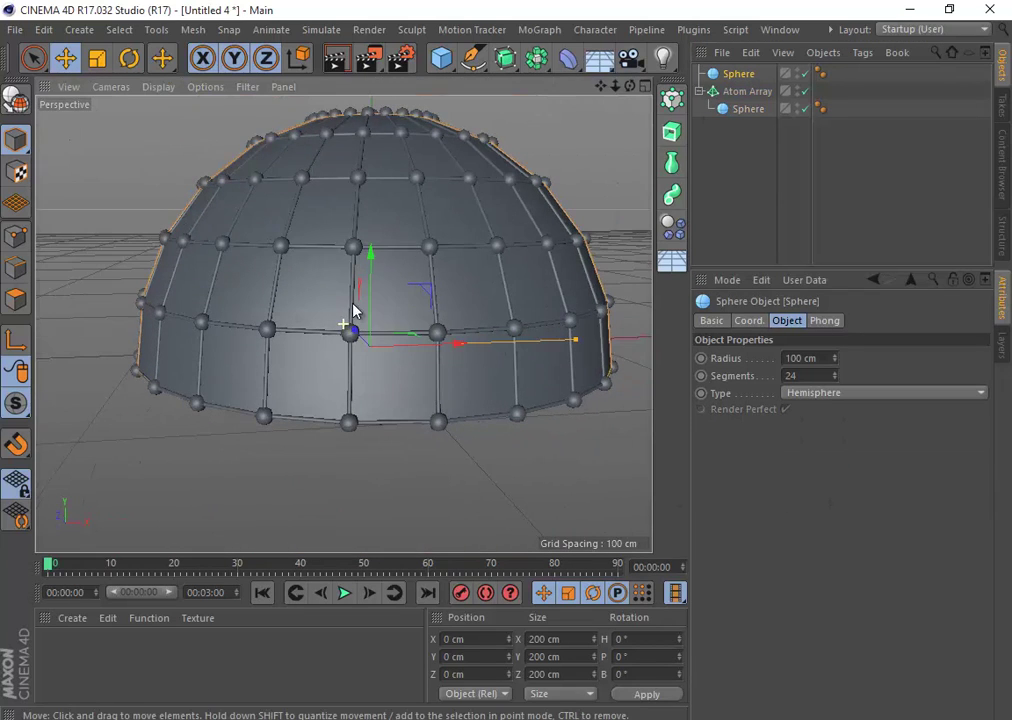
# - Add a Cylinder at the dome's centre, thin it to about 0.7 cm across and raise it to about 48.6 cm in Y
pyautogui.keyDown('alt'); pyautogui.moveTo(221, 241); pyautogui.dragTo(406, 131); pyautogui.keyUp('alt')
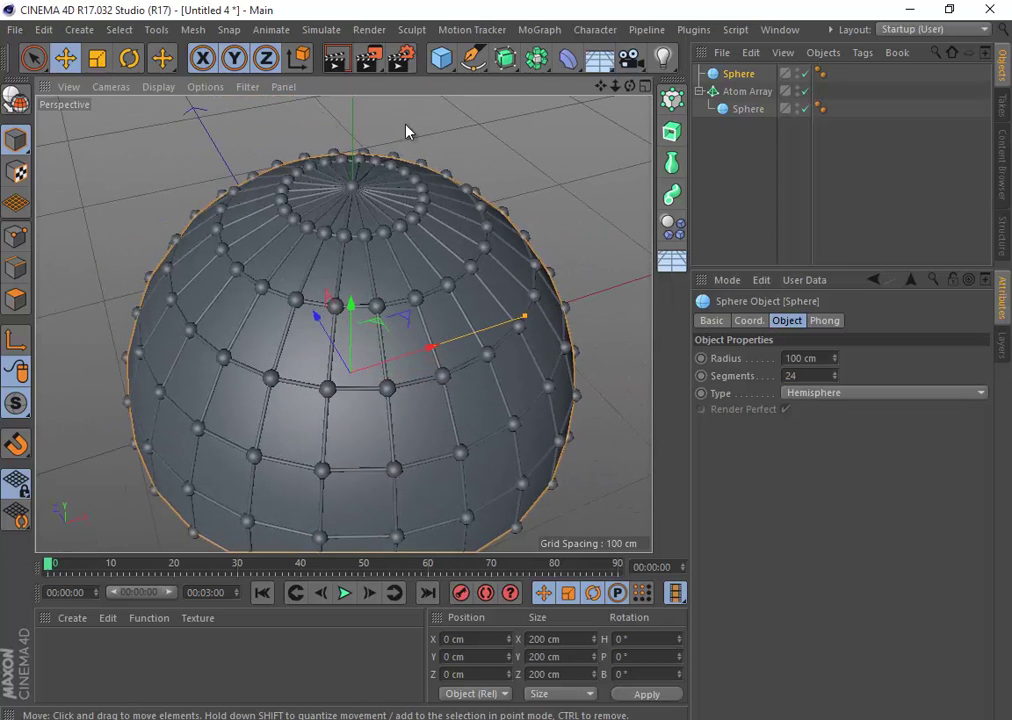
pyautogui.moveTo(441, 62); pyautogui.dragTo(778, 82)
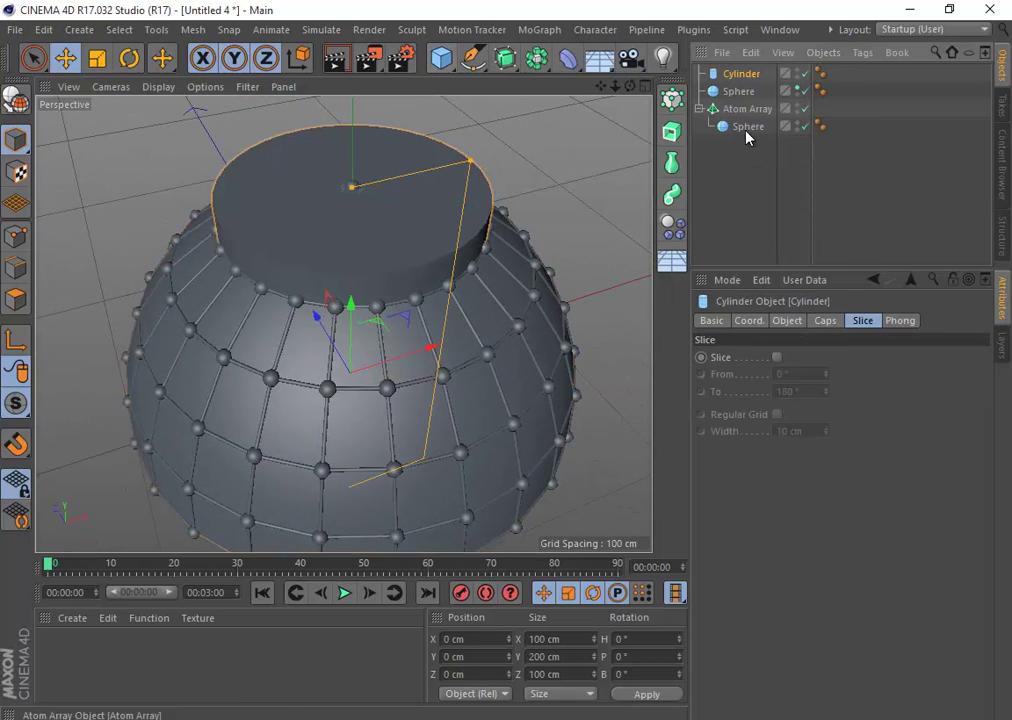
pyautogui.moveTo(472, 162); pyautogui.dragTo(355, 258)
pyautogui.moveTo(350, 348); pyautogui.dragTo(396, 217)
pyautogui.keyDown('alt'); pyautogui.moveTo(345, 168); pyautogui.dragTo(343, 242, button='middle'); pyautogui.keyUp('alt')
pyautogui.keyDown('alt'); pyautogui.moveTo(360, 268); pyautogui.dragTo(377, 237); pyautogui.keyUp('alt')
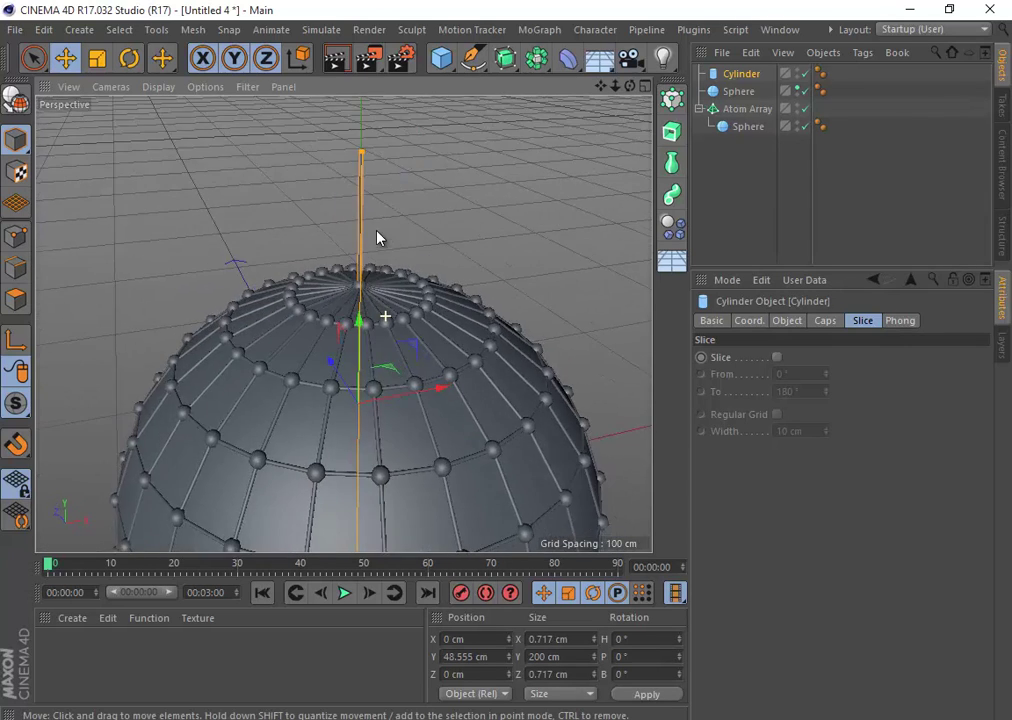
# - Shorten the cylinder to about 109 cm, centre it at about 84 cm in Y, and thicken it to about 2.2 cm across
pyautogui.scroll(-4, 377, 237)
pyautogui.keyDown('alt'); pyautogui.moveTo(373, 267); pyautogui.dragTo(363, 212, button='middle'); pyautogui.keyUp('alt')
pyautogui.moveTo(357, 107); pyautogui.dragTo(357, 176)
pyautogui.scroll(3, 357, 176)
pyautogui.keyDown('alt'); pyautogui.moveTo(367, 265); pyautogui.dragTo(402, 192); pyautogui.keyUp('alt')
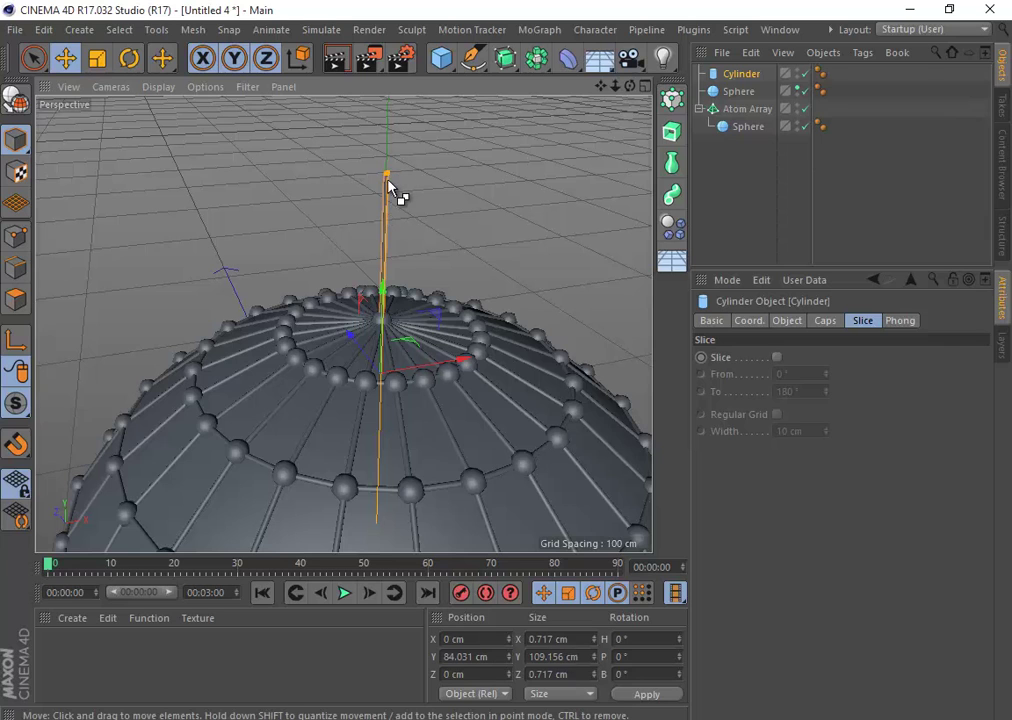
pyautogui.scroll(4, 390, 179)
pyautogui.moveTo(349, 159); pyautogui.dragTo(361, 163)
pyautogui.scroll(-5, 347, 237)
pyautogui.keyDown('alt'); pyautogui.moveTo(363, 457); pyautogui.dragTo(463, 194); pyautogui.keyUp('alt')
# - Add a Circle spline primitive to the scene around the dome
pyautogui.click(449, 68)
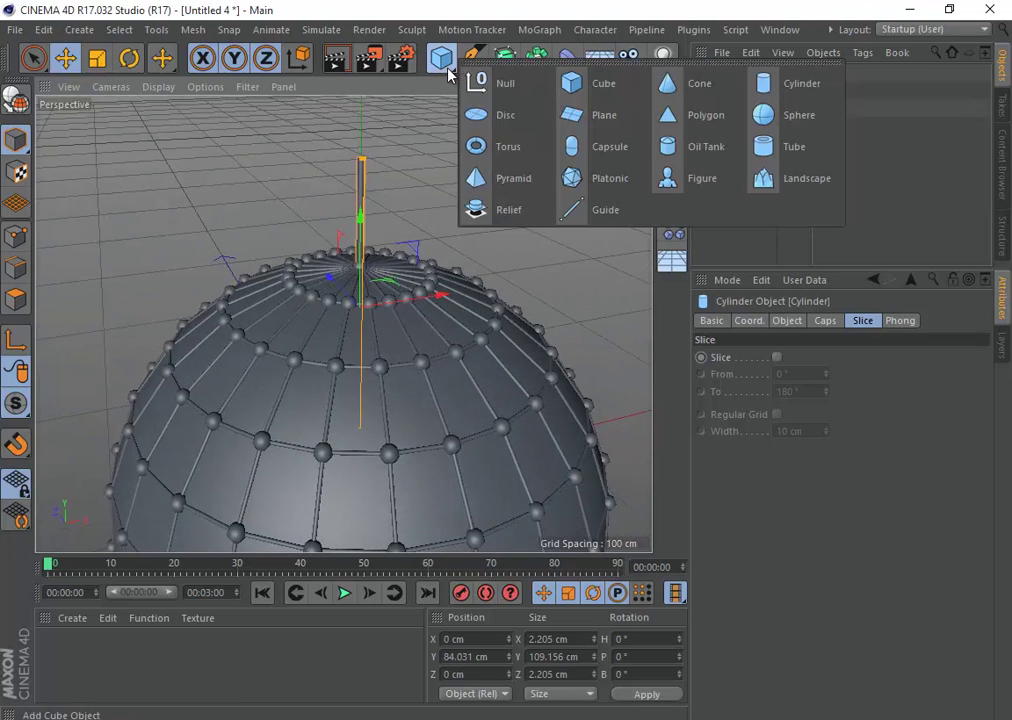
pyautogui.click(505, 61)
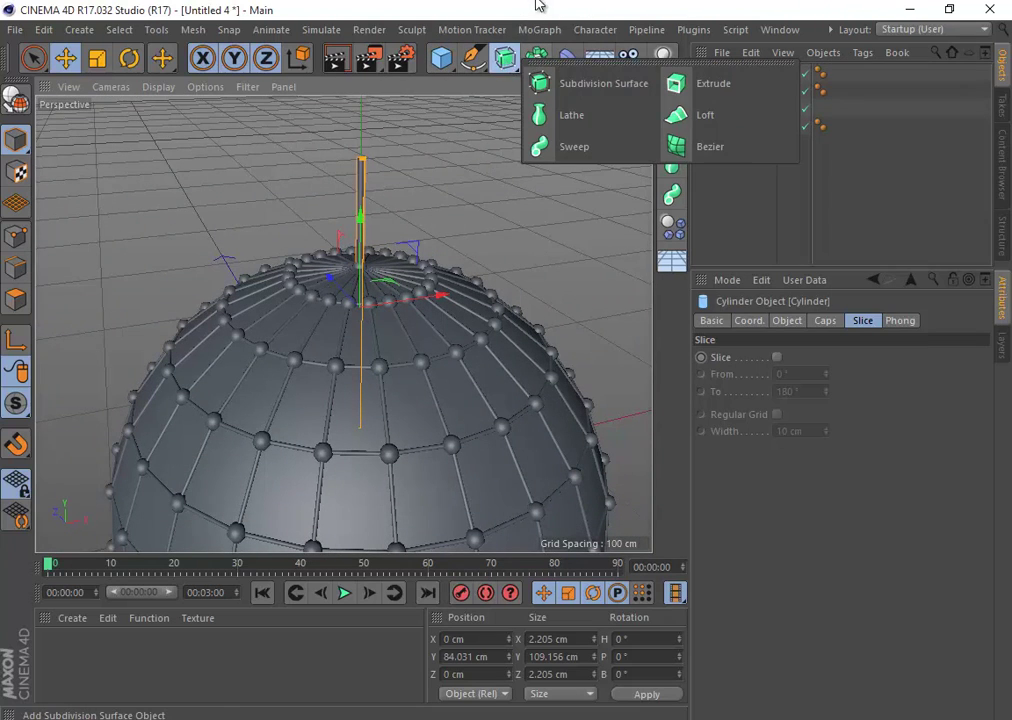
pyautogui.click(466, 66)
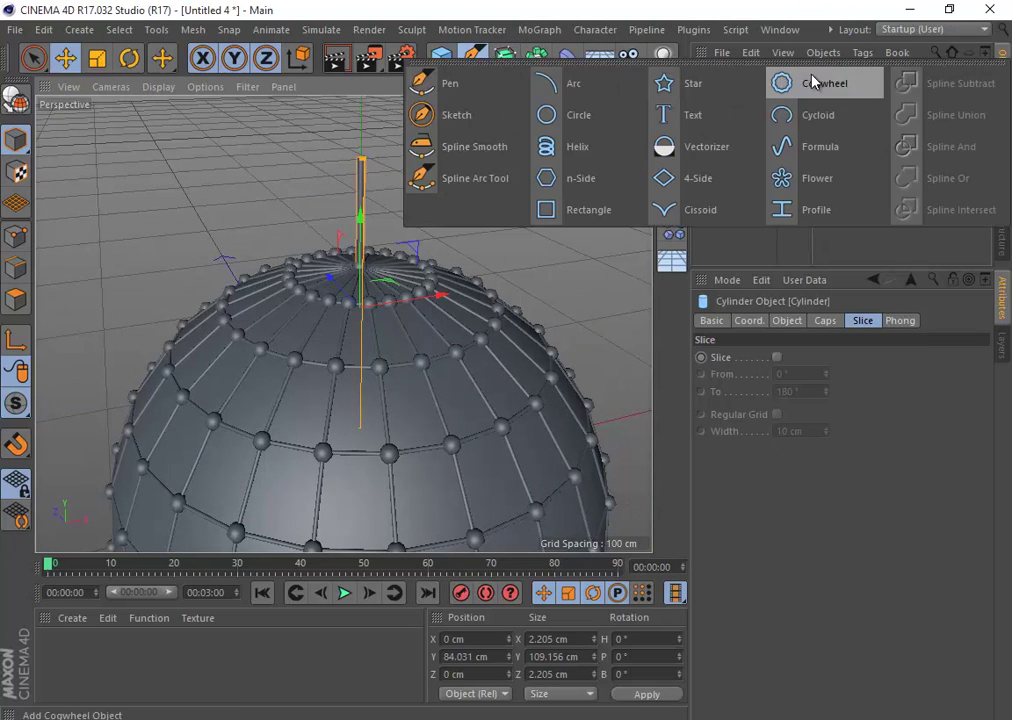
pyautogui.click(575, 111)
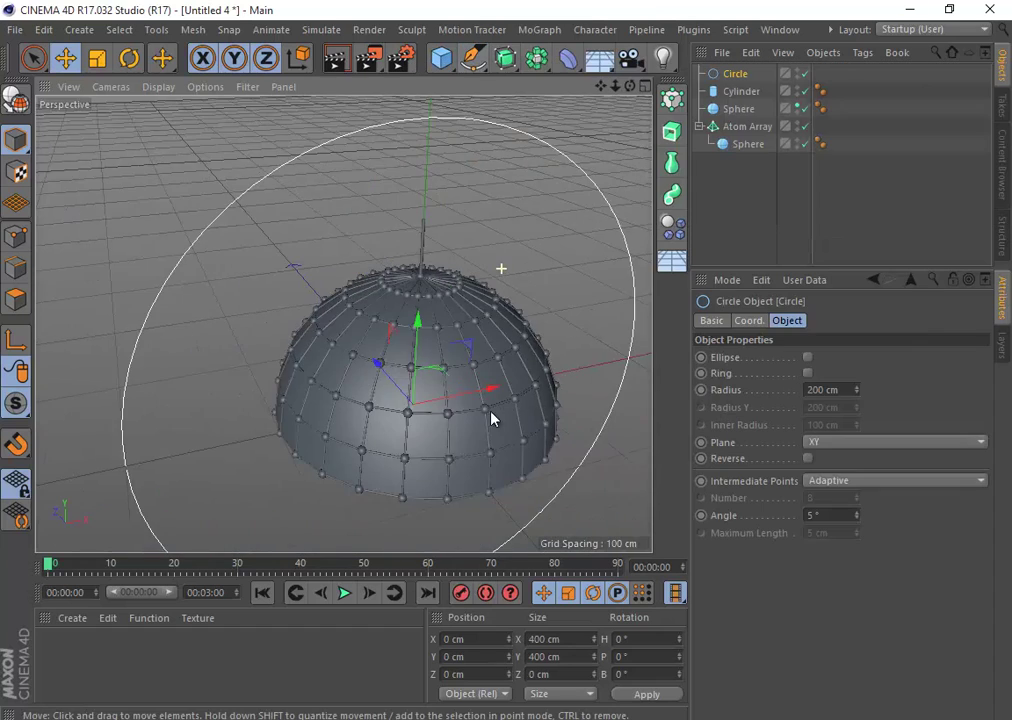
pyautogui.scroll(-5, 391, 348)
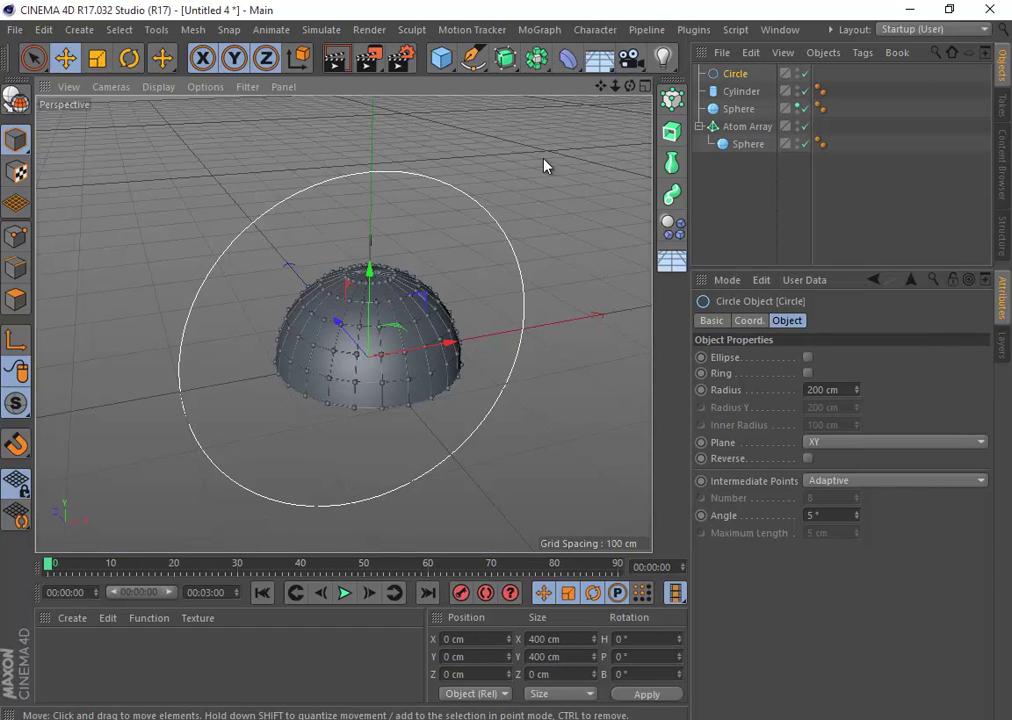
# - Copy the Circle spline and paste a duplicate of it
pyautogui.click(751, 52)
pyautogui.click(765, 133)
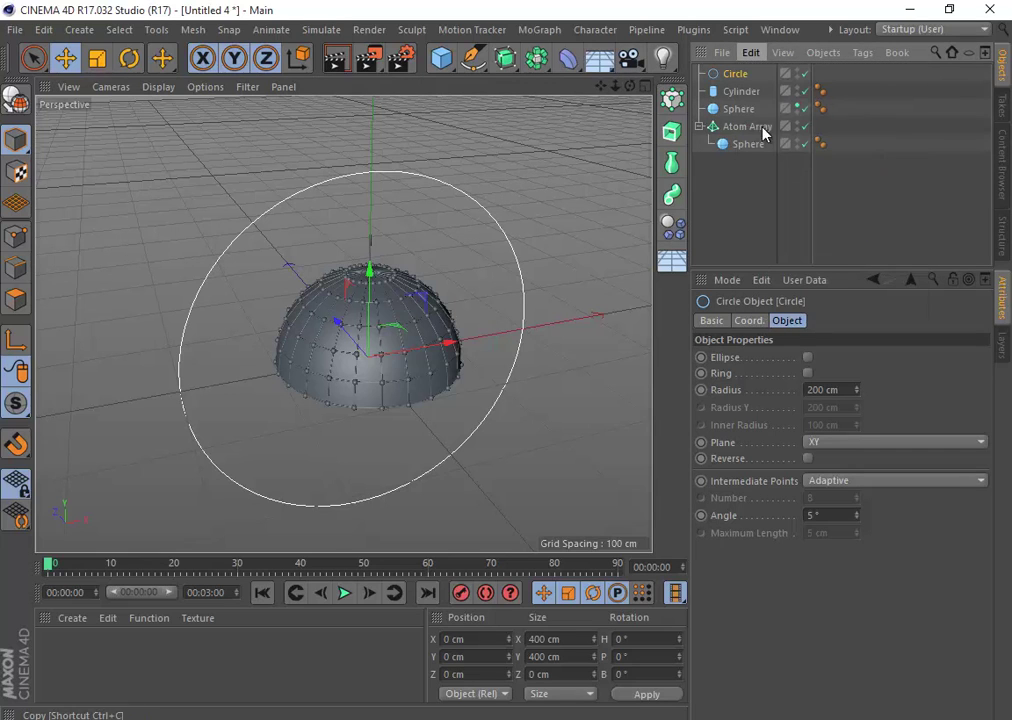
pyautogui.click(752, 52)
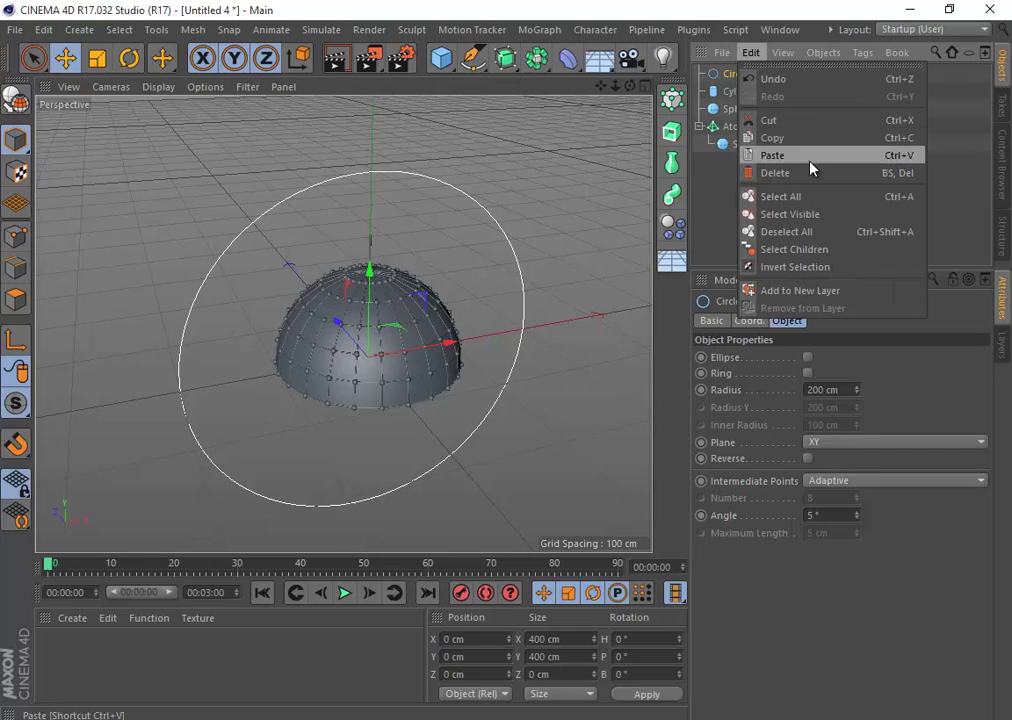
pyautogui.click(810, 163)
pyautogui.keyDown('ctrl'); pyautogui.click(737, 93); pyautogui.keyUp('ctrl')
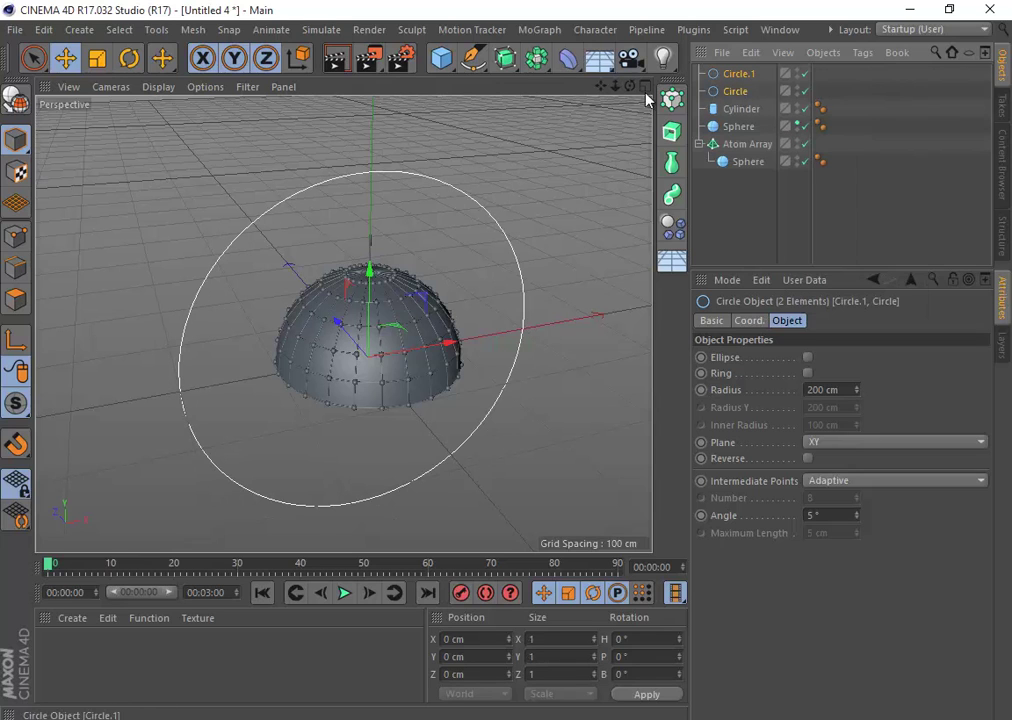
# - Shift the original Circle about 147 cm along X and reduce its radius to 160 cm
pyautogui.click(735, 91)
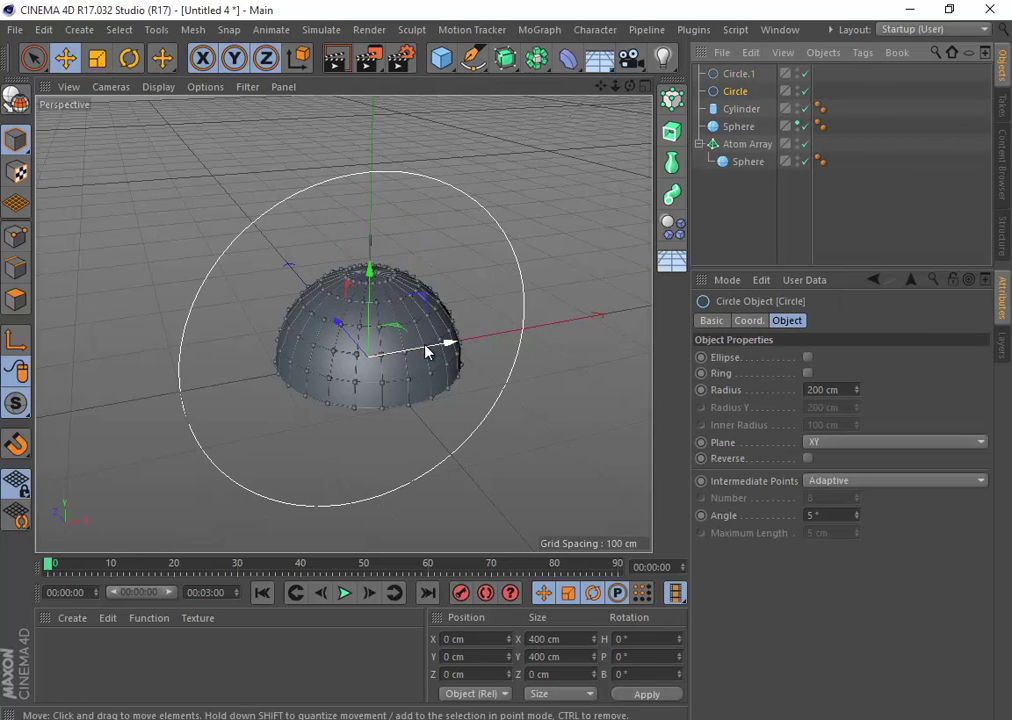
pyautogui.moveTo(425, 350); pyautogui.dragTo(530, 345)
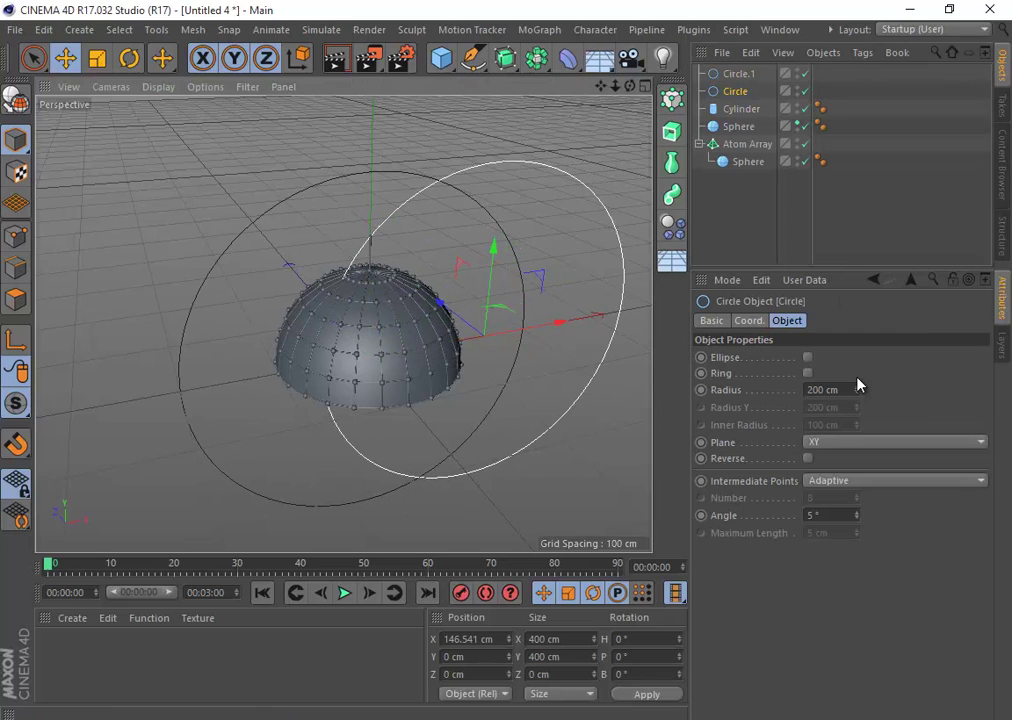
pyautogui.moveTo(857, 384); pyautogui.dragTo(768, 402)
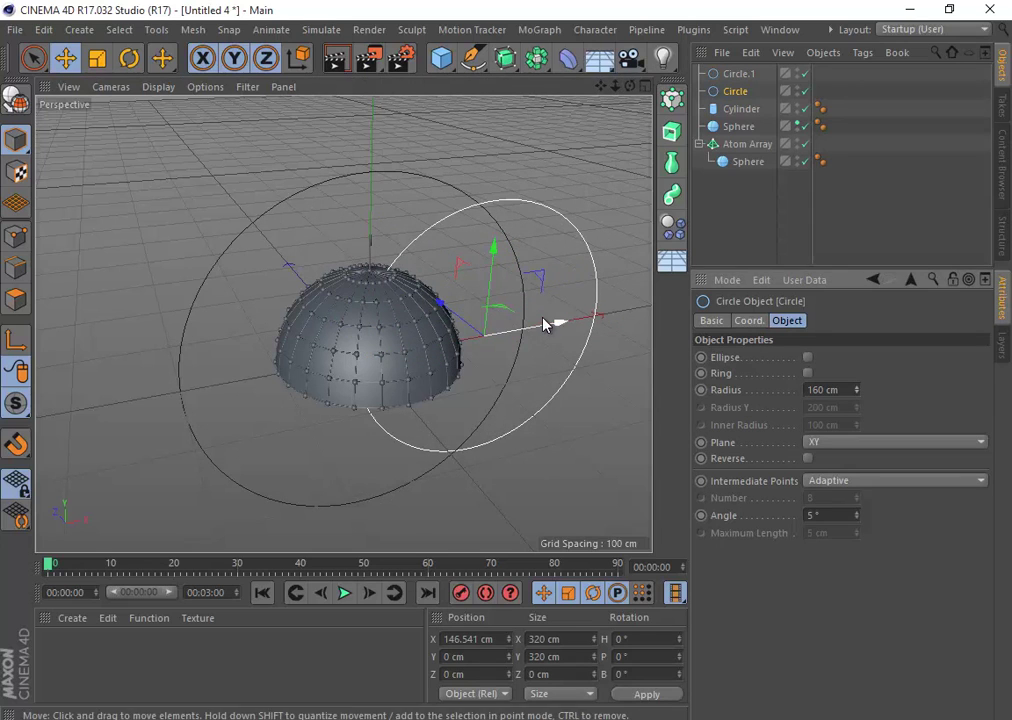
# - Try a Spline Subtract on the two overlapping circles, and undo it
pyautogui.keyDown('ctrl'); pyautogui.click(736, 74); pyautogui.keyUp('ctrl')
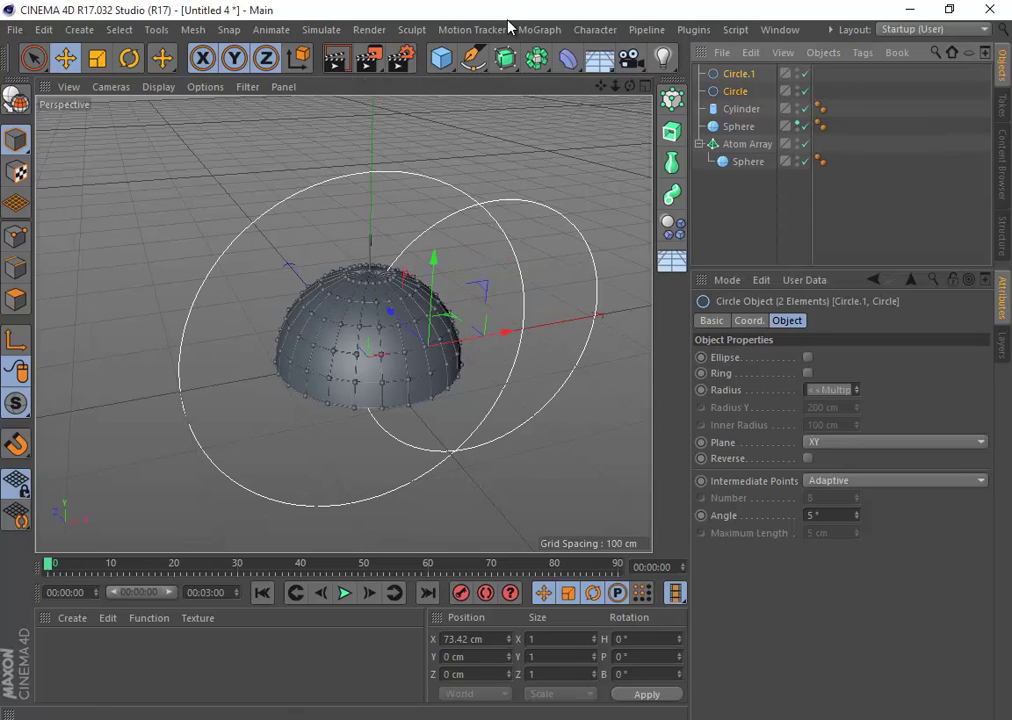
pyautogui.click(481, 58)
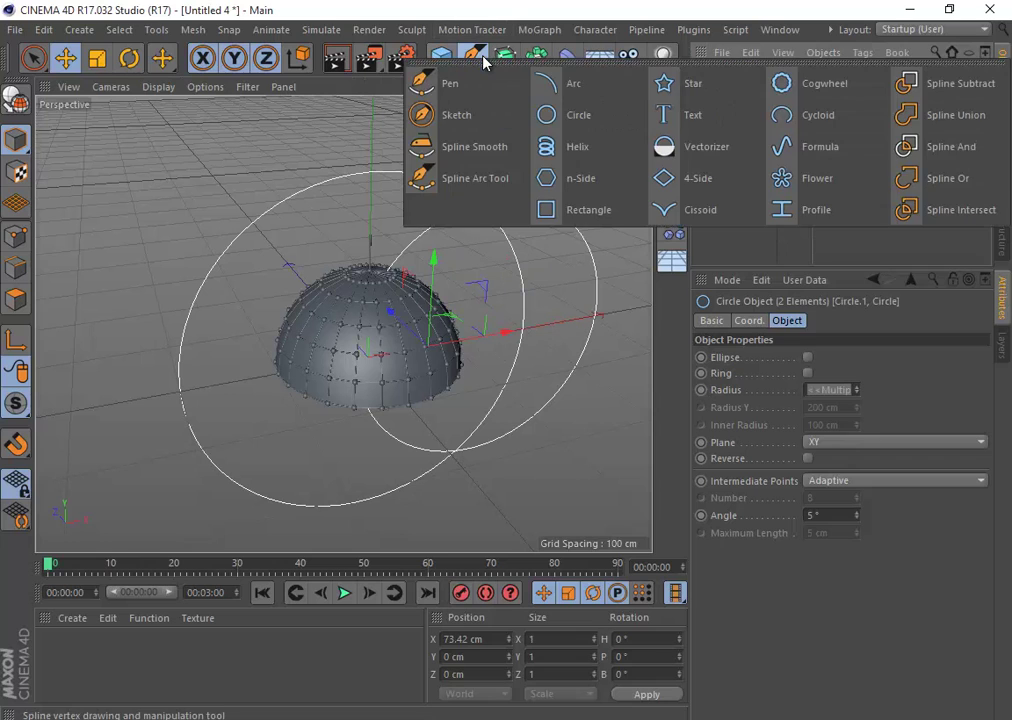
pyautogui.click(975, 93)
pyautogui.keyDown('alt'); pyautogui.moveTo(599, 253); pyautogui.dragTo(470, 341); pyautogui.keyUp('alt')
pyautogui.hotkey('ctrl', 'z')
# - Move the original Circle back along X toward its duplicate and enlarge its radius so the two circles overlap more
pyautogui.click(738, 91)
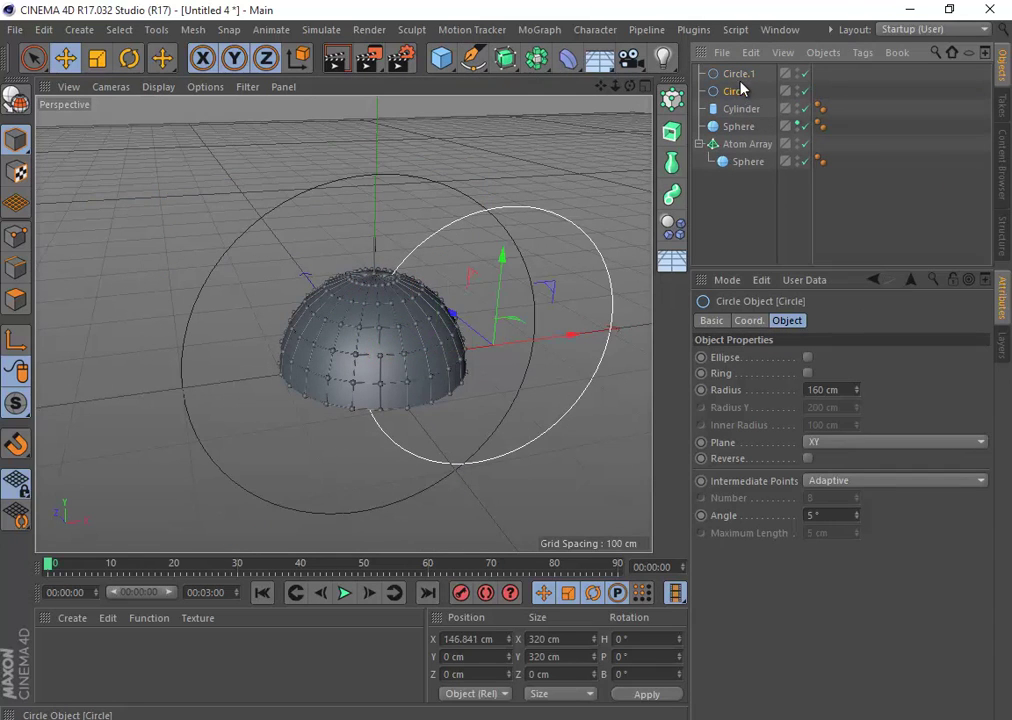
pyautogui.click(741, 74)
pyautogui.click(736, 91)
pyautogui.moveTo(555, 336); pyautogui.dragTo(520, 340)
pyautogui.moveTo(857, 390); pyautogui.dragTo(837, 318)
# - Apply Spline Subtract to both circles to form a crescent-shaped spline
pyautogui.keyDown('ctrl'); pyautogui.click(742, 74); pyautogui.keyUp('ctrl')
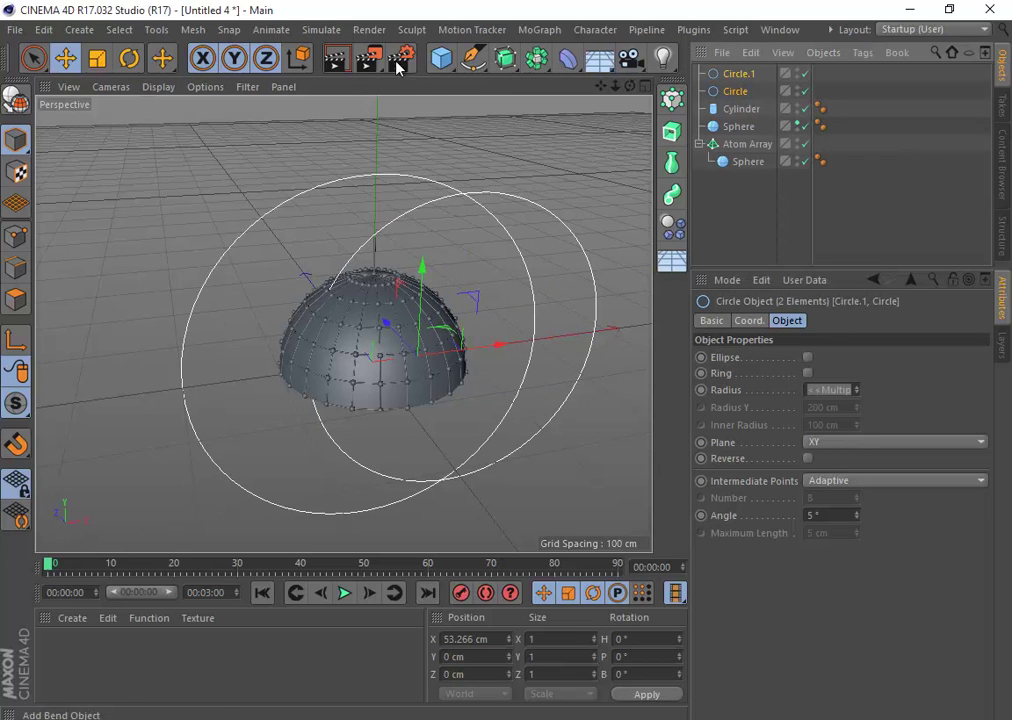
pyautogui.click(486, 64)
pyautogui.click(924, 84)
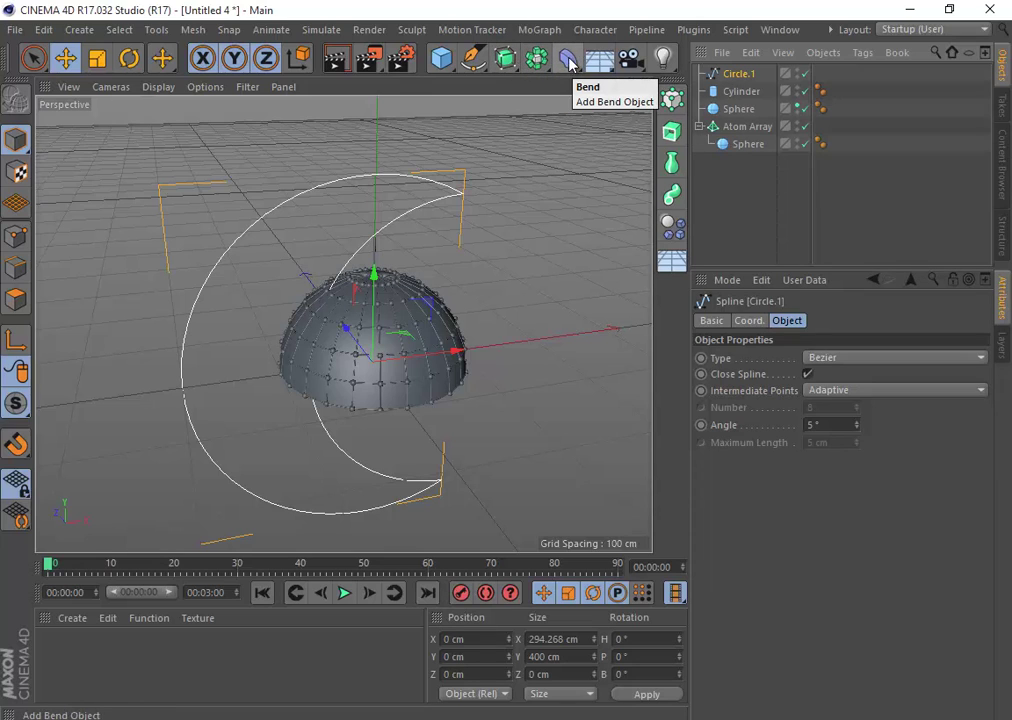
# - Add an Extrude generator, nest the crescent spline under it, and set its start cap to Fillet Cap
pyautogui.click(473, 58)
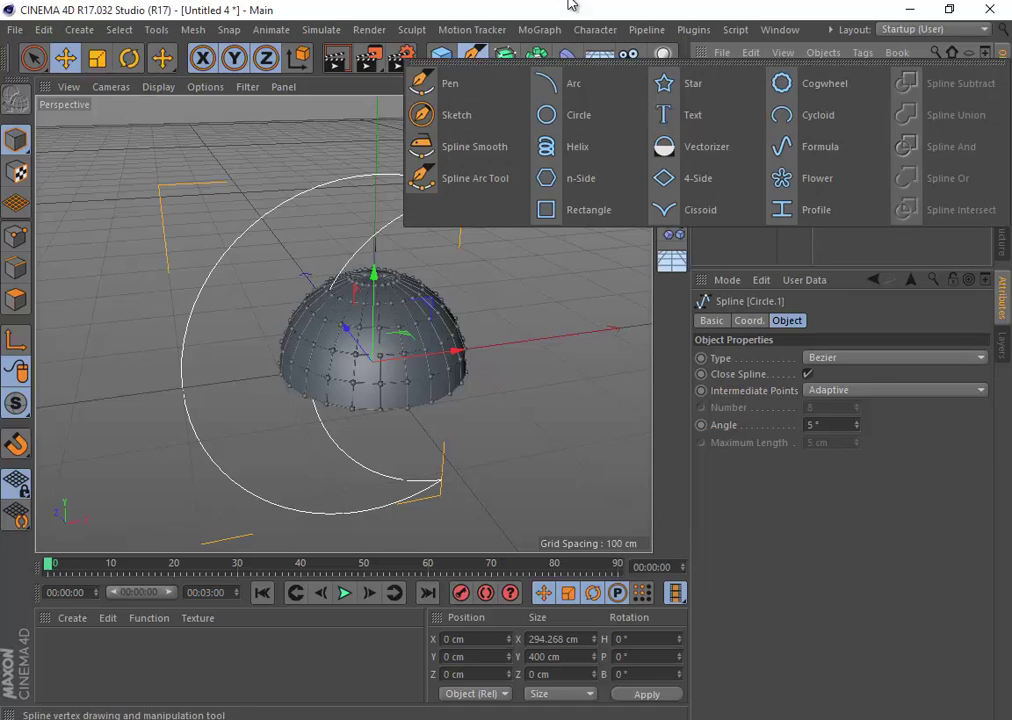
pyautogui.click(506, 57)
pyautogui.click(707, 85)
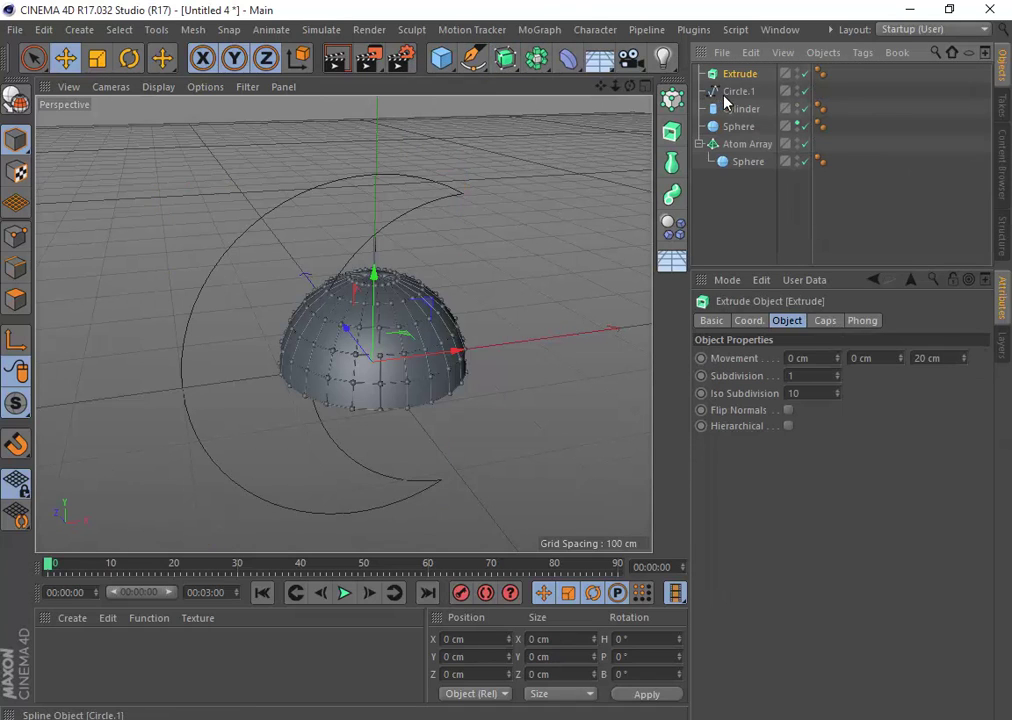
pyautogui.moveTo(730, 76); pyautogui.dragTo(731, 77)
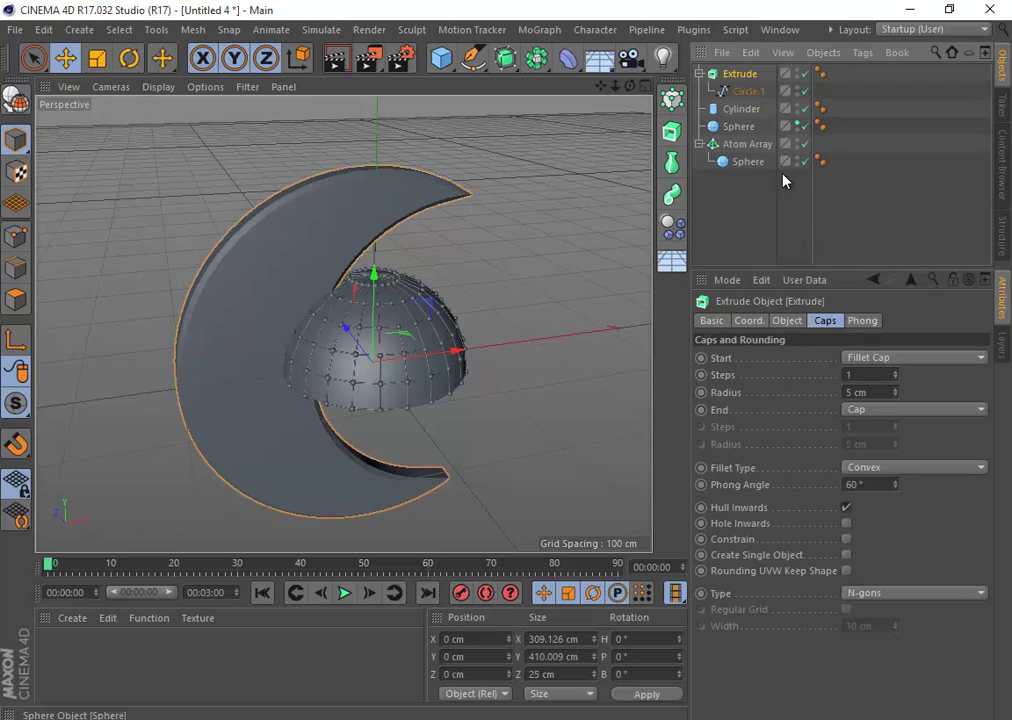
# - Scale the extruded crescent to 0.2 on all three axes and raise it above the dome to about 134.5 cm in Y
pyautogui.click(791, 321)
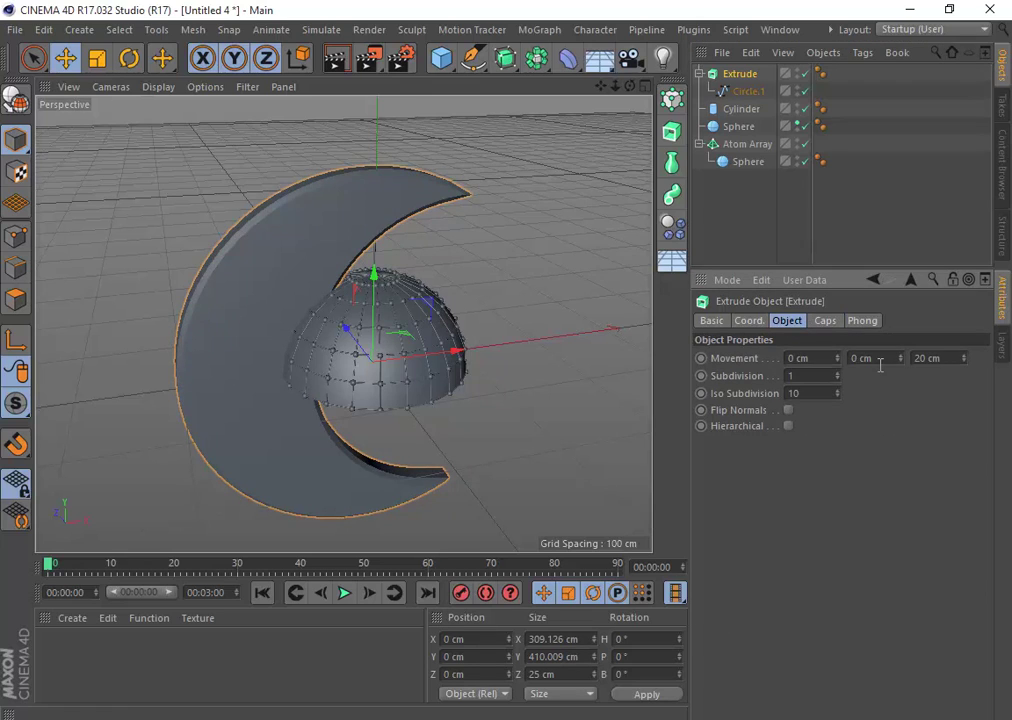
pyautogui.click(749, 321)
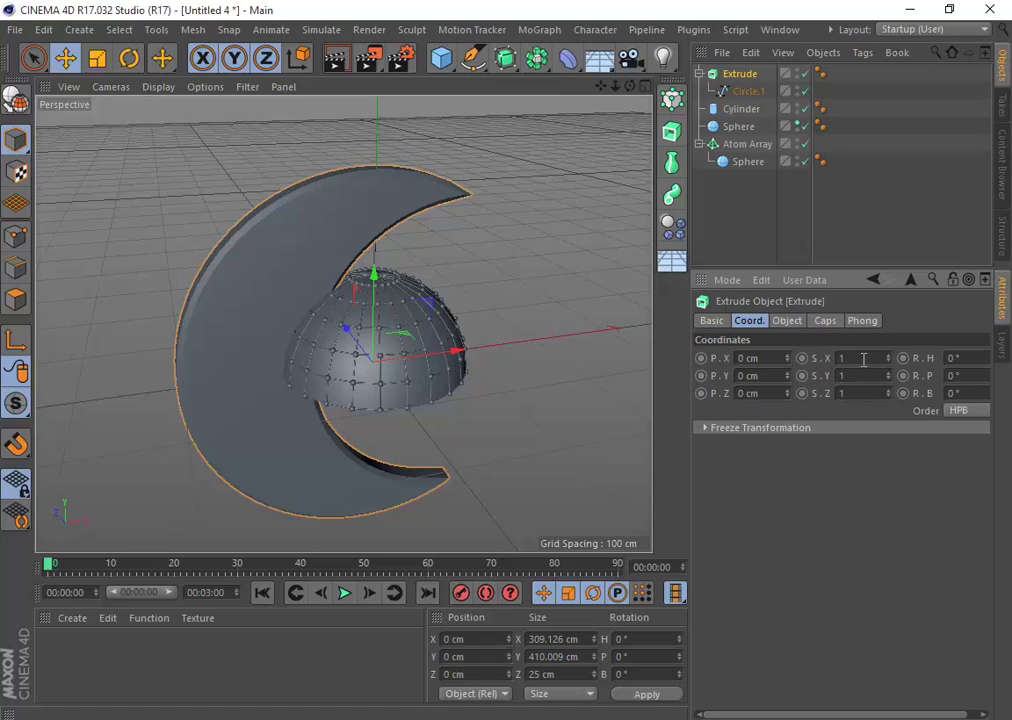
pyautogui.click(863, 358)
pyautogui.write('0.2')
pyautogui.press('Tab')
pyautogui.write('0.2')
pyautogui.press('Tab')
pyautogui.write('.2')
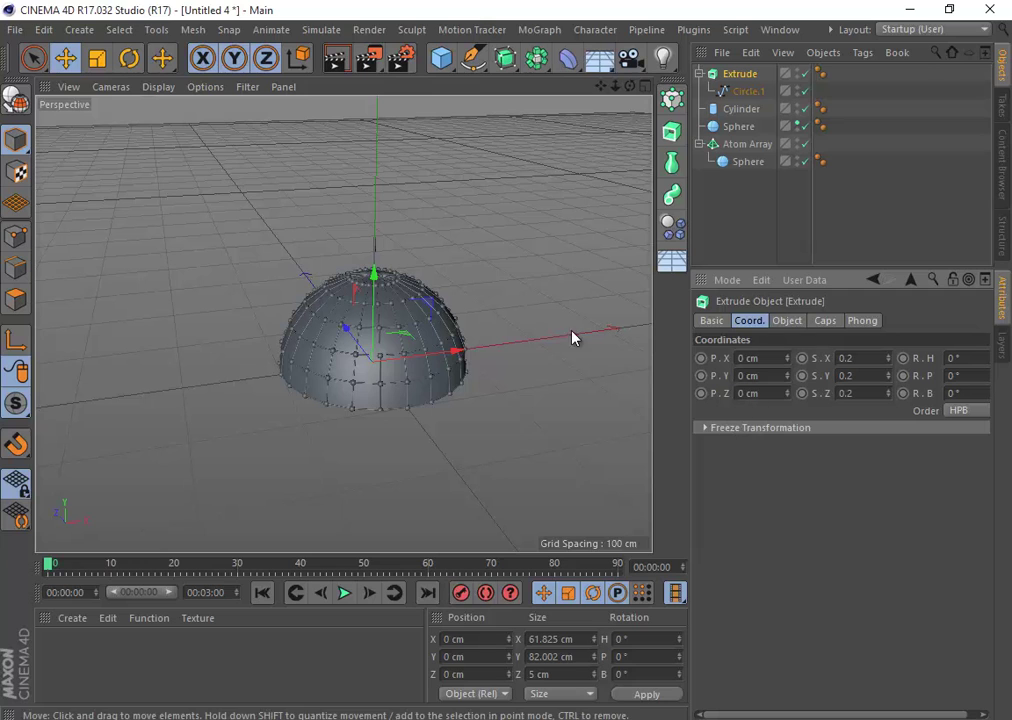
pyautogui.moveTo(376, 295); pyautogui.dragTo(410, 166)
pyautogui.scroll(8, 402, 210)
# - Set the crescent's scale to 0.1 on the X, Y and Z axes
pyautogui.moveTo(871, 356); pyautogui.dragTo(585, 395)
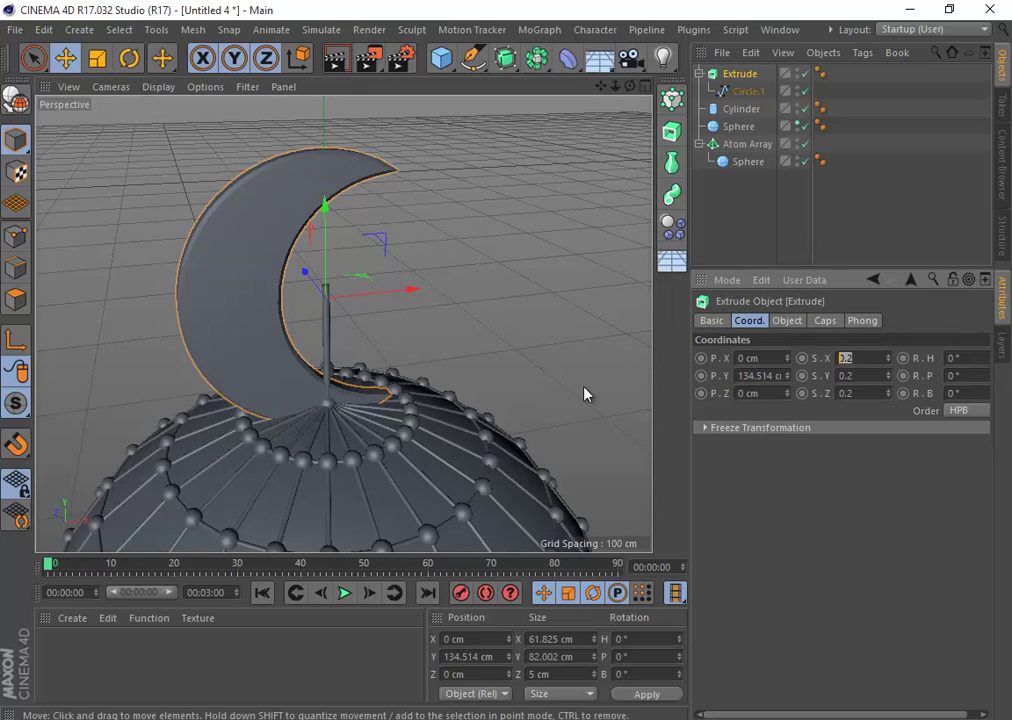
pyautogui.write('.1')
pyautogui.press('Tab')
pyautogui.write('.1')
pyautogui.press('Tab')
pyautogui.write('.0.1')
pyautogui.press('Return')
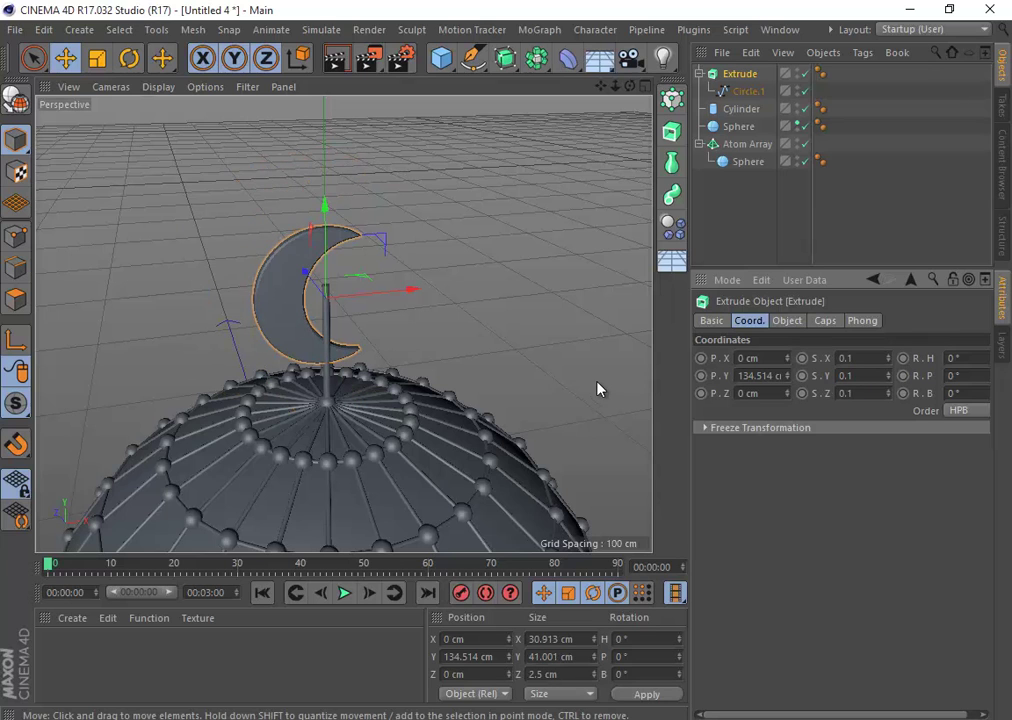
# - Position the crescent on the tip of the pole at about X 2.3 cm, Y 155 cm, Z -0.6 cm
pyautogui.moveTo(323, 208); pyautogui.dragTo(332, 153)
pyautogui.scroll(-2, 335, 240)
pyautogui.scroll(4, 335, 237)
pyautogui.moveTo(348, 200); pyautogui.dragTo(357, 197)
pyautogui.keyDown('alt'); pyautogui.moveTo(343, 244); pyautogui.dragTo(280, 167); pyautogui.keyUp('alt')
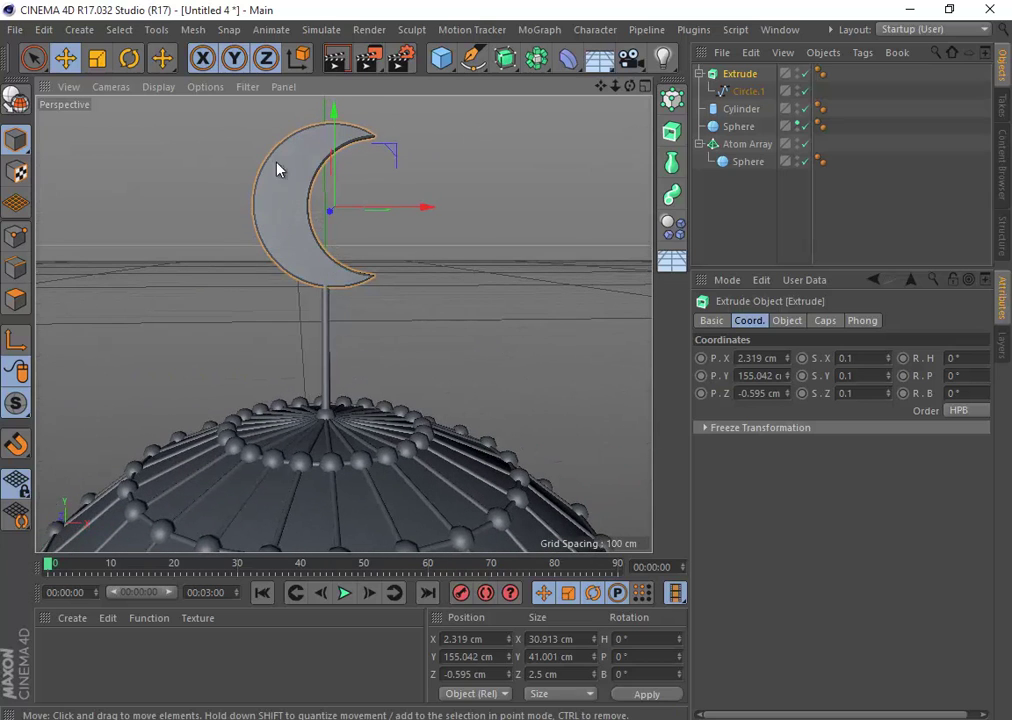
# - Rotate the crescent to a bank angle of about -25.6°, then deselect it and view the whole dome
pyautogui.click(130, 58)
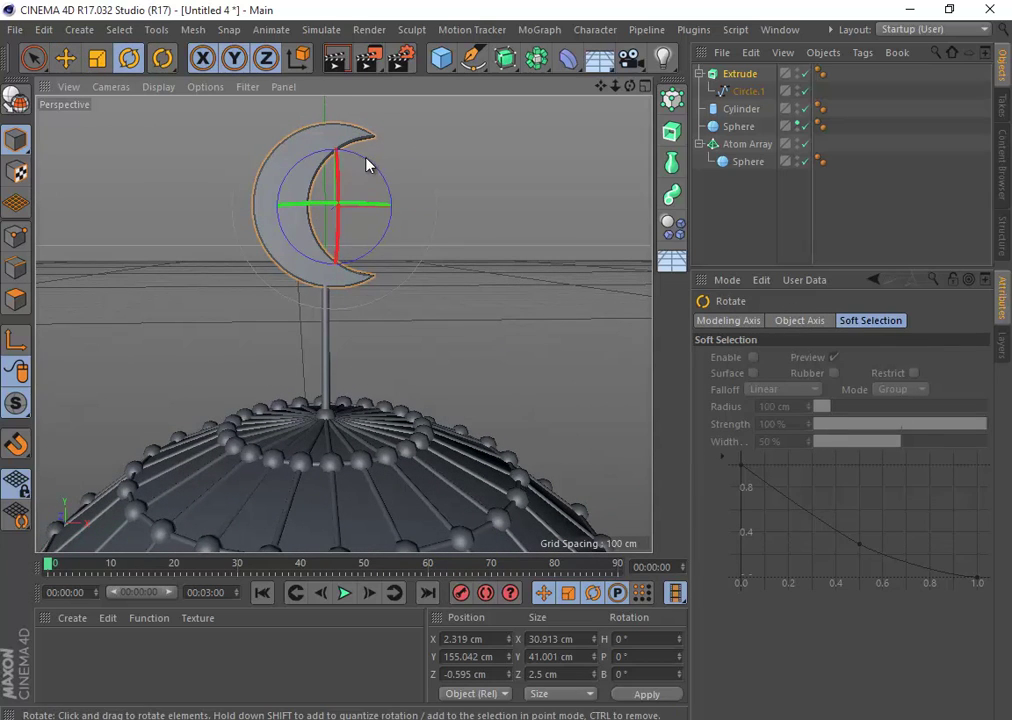
pyautogui.moveTo(360, 157); pyautogui.dragTo(336, 150)
pyautogui.scroll(-5, 416, 314)
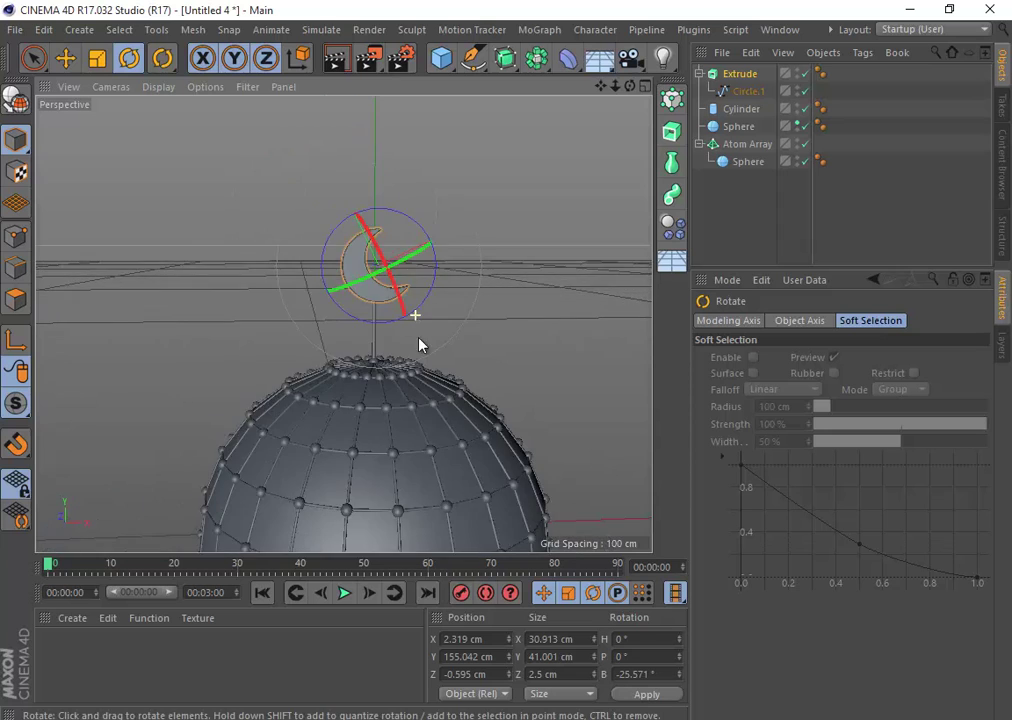
pyautogui.keyDown('alt'); pyautogui.moveTo(419, 338); pyautogui.dragTo(404, 273, button='middle'); pyautogui.keyUp('alt')
pyautogui.click(491, 226)
pyautogui.scroll(-5, 479, 230)
pyautogui.keyDown('alt'); pyautogui.moveTo(418, 309); pyautogui.dragTo(476, 370); pyautogui.keyUp('alt')
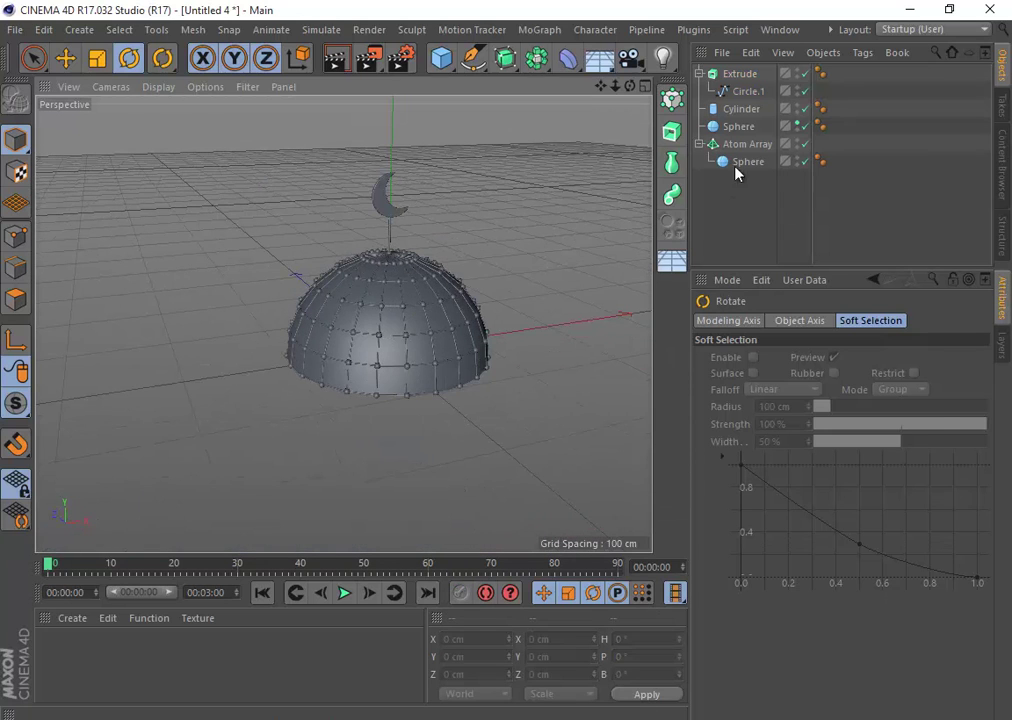
# - Add a Disc primitive to close the base of the dome
pyautogui.hotkey('ctrl', 'a')
pyautogui.keyDown('alt'); pyautogui.moveTo(404, 385); pyautogui.dragTo(490, 384); pyautogui.keyUp('alt')
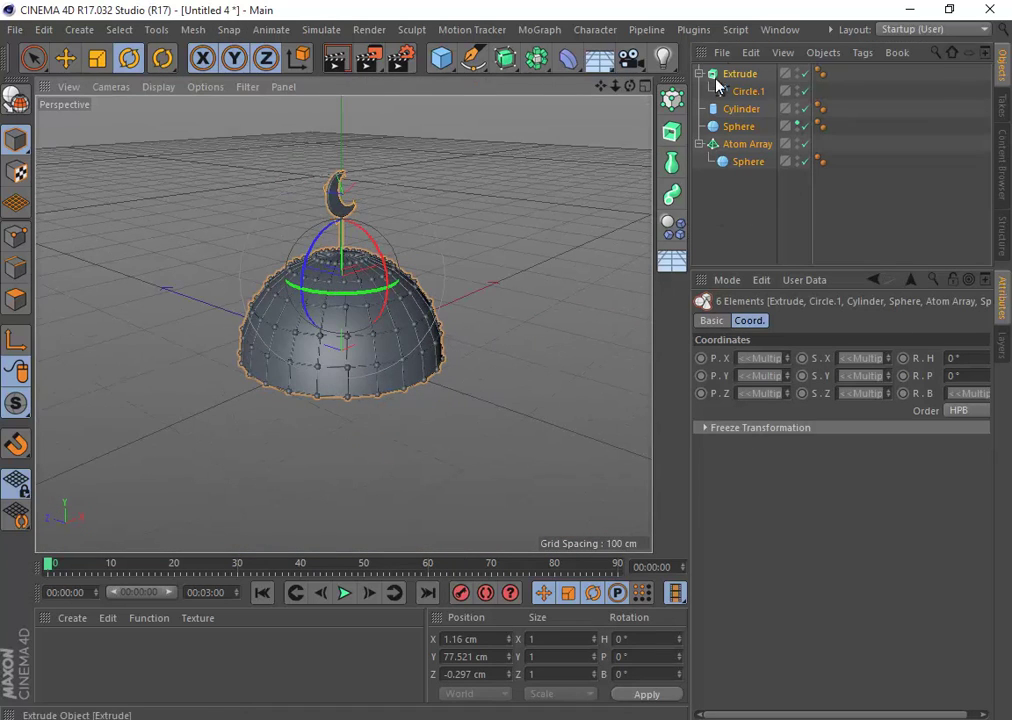
pyautogui.click(441, 57)
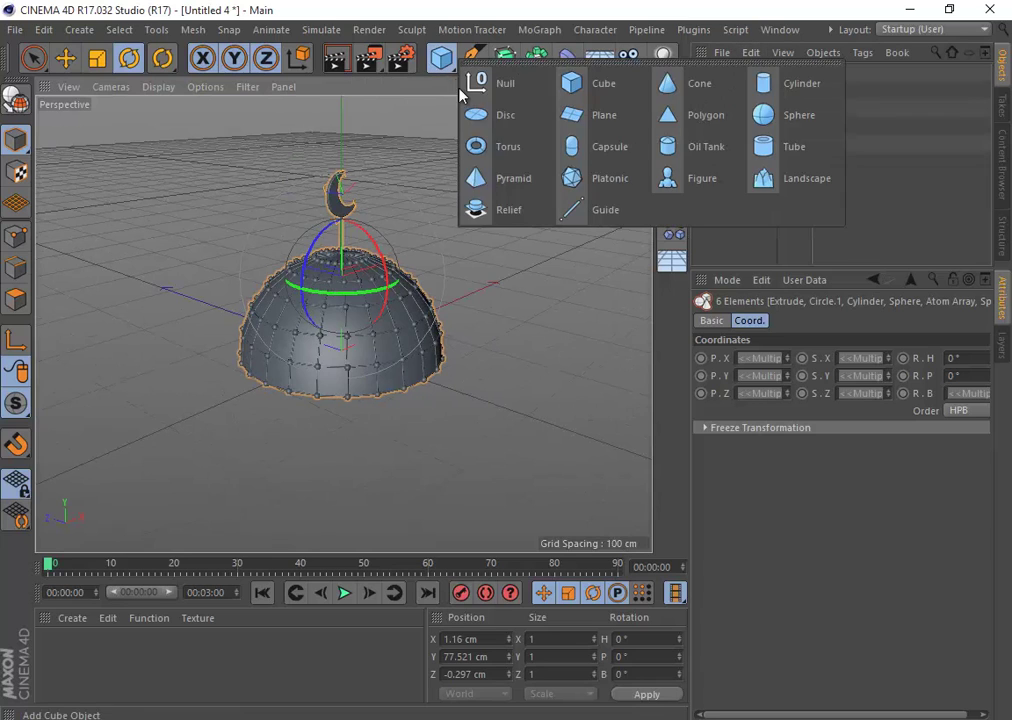
pyautogui.click(506, 116)
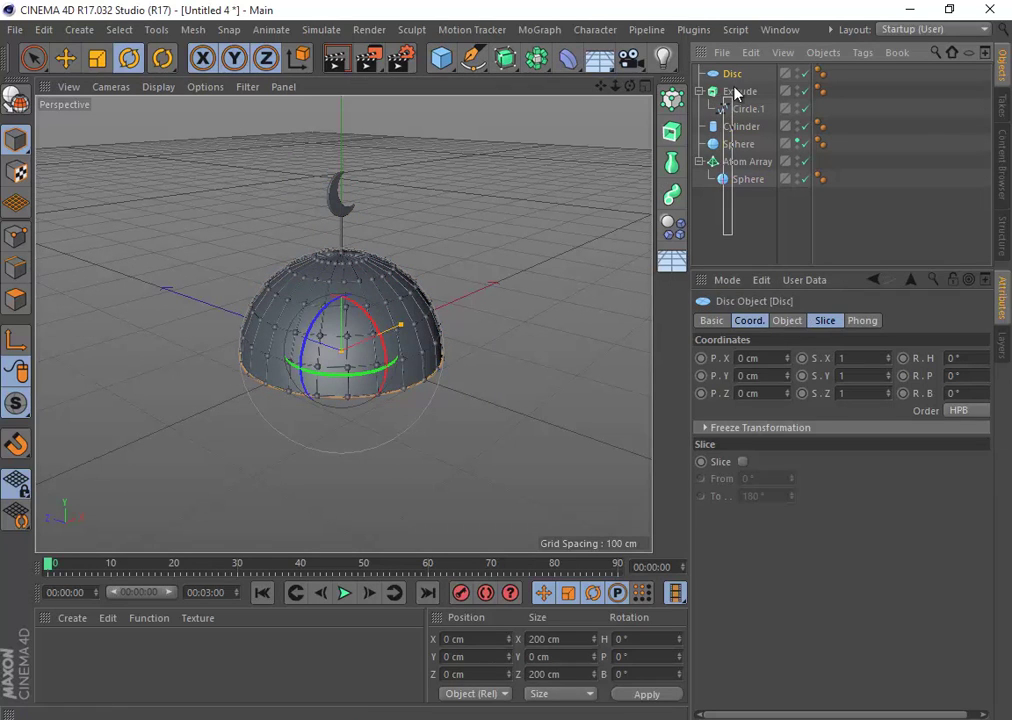
# - Undo the addition of the base Disc, leaving all the remaining dome parts selected
pyautogui.hotkey('ctrl', 'z')
pyautogui.click(736, 232)
pyautogui.hotkey('ctrl', 'z')
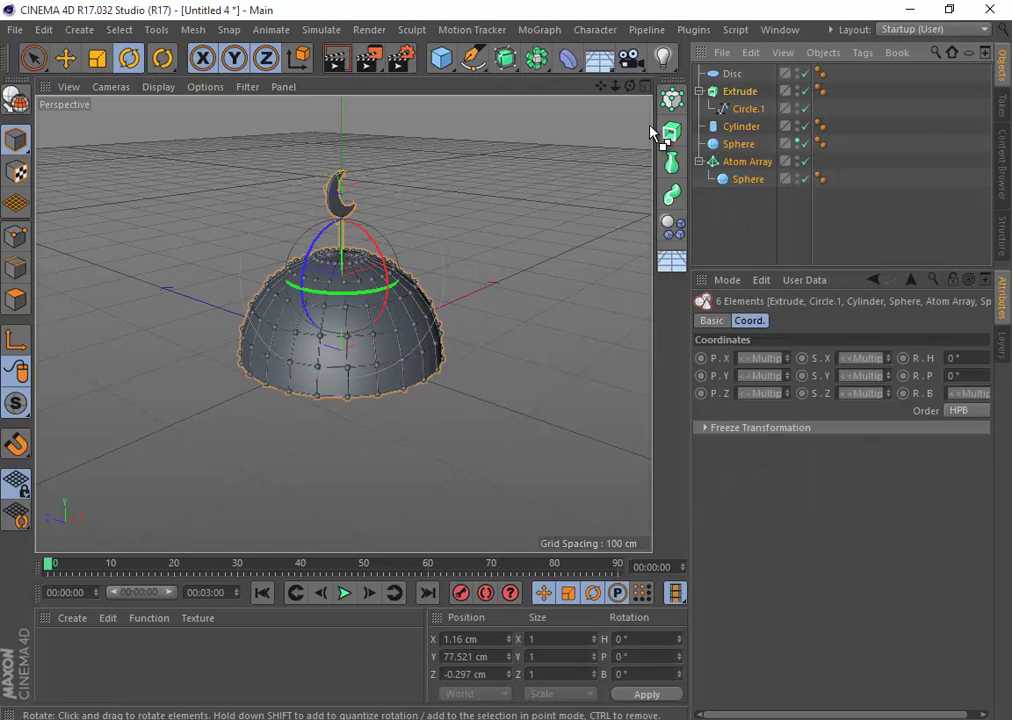
pyautogui.hotkey('ctrl', 'z')
pyautogui.hotkey('ctrl', 'z')
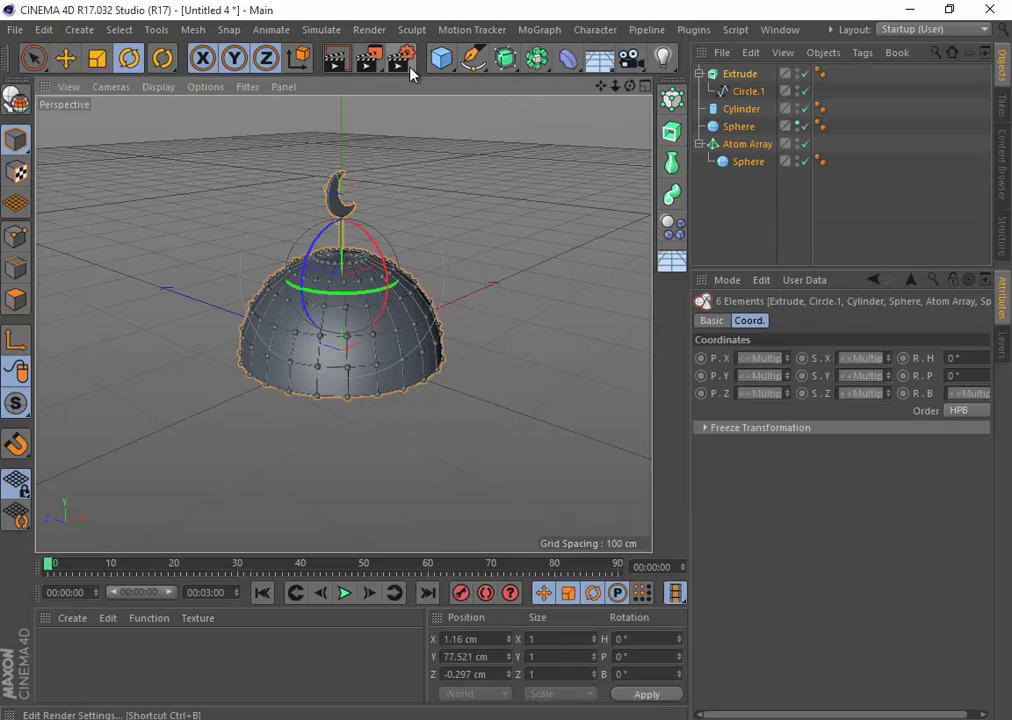
# - Add a Null, group all the dome parts under it and collapse its hierarchy
pyautogui.click(441, 57)
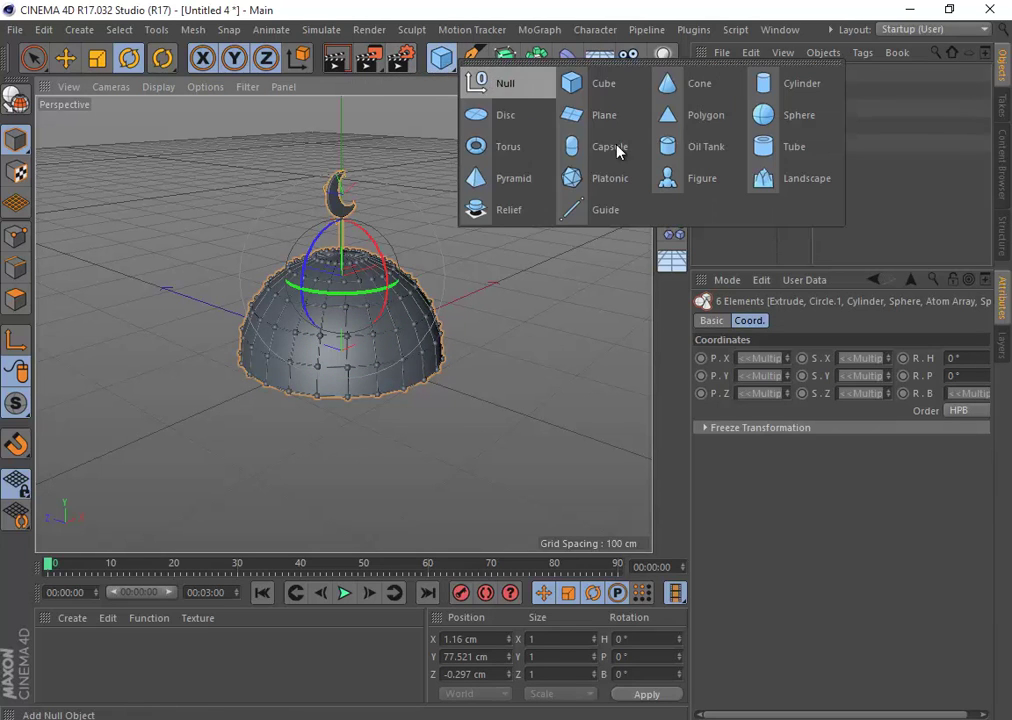
pyautogui.click(490, 82)
pyautogui.moveTo(741, 203); pyautogui.dragTo(730, 78)
pyautogui.scroll(5, 365, 215)
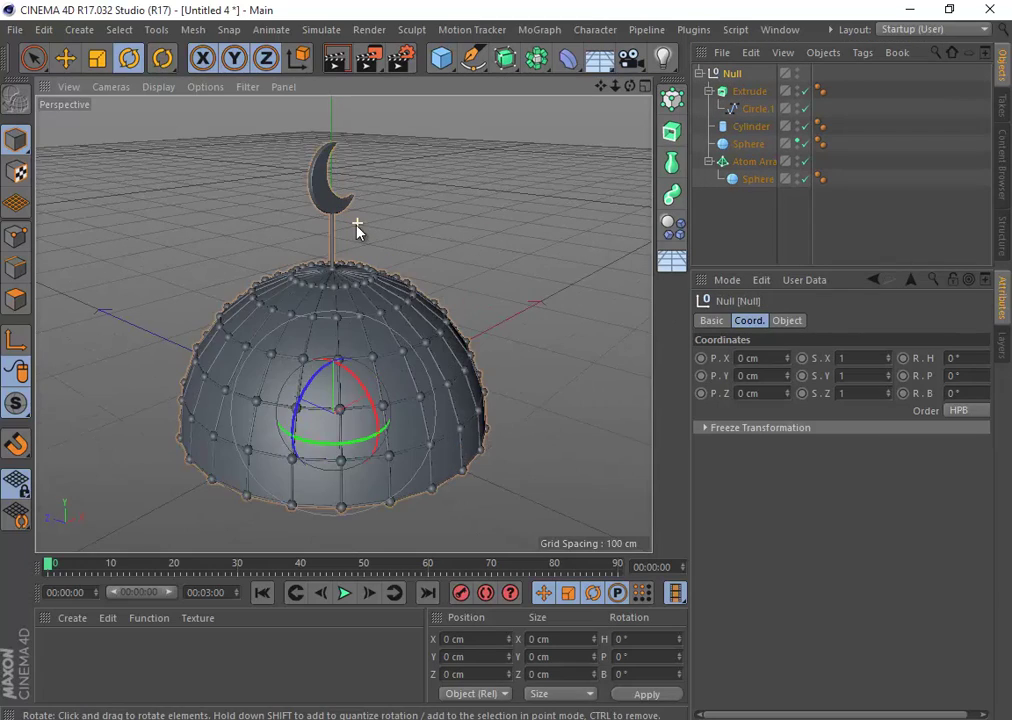
pyautogui.keyDown('alt'); pyautogui.moveTo(258, 258); pyautogui.dragTo(421, 228); pyautogui.keyUp('alt')
pyautogui.click(431, 276)
pyautogui.keyDown('alt'); pyautogui.moveTo(431, 276); pyautogui.dragTo(352, 249); pyautogui.keyUp('alt')
pyautogui.scroll(6, 352, 248)
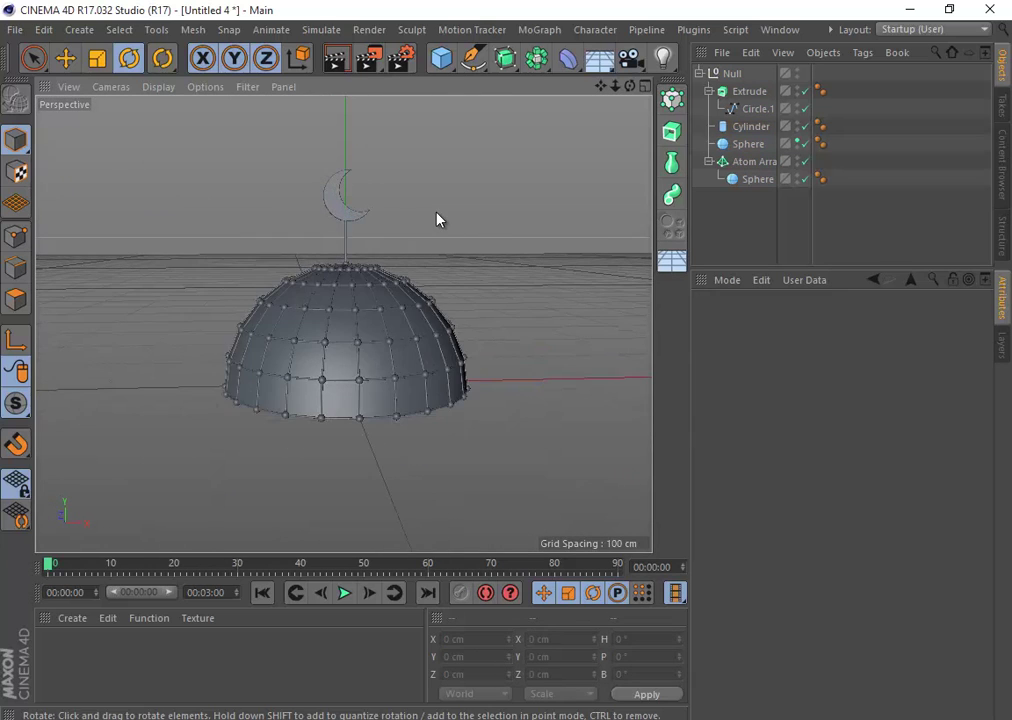
pyautogui.scroll(-6, 201, 334)
pyautogui.keyDown('alt'); pyautogui.moveTo(224, 334); pyautogui.dragTo(368, 362, button='middle'); pyautogui.keyUp('alt')
pyautogui.scroll(3, 368, 358)
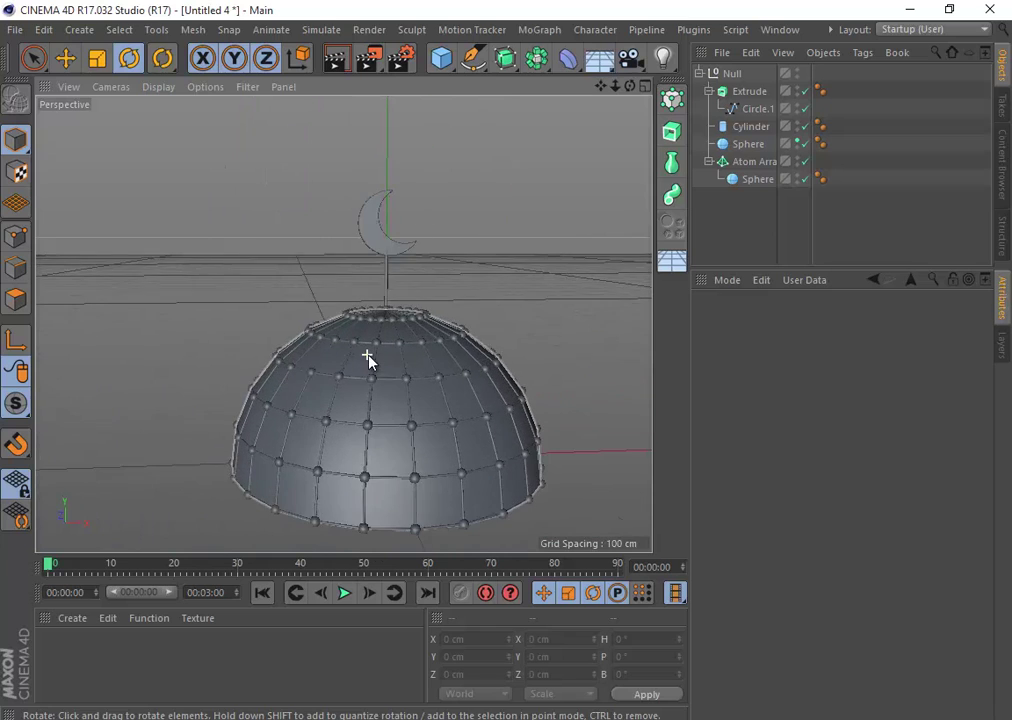
pyautogui.click(699, 73)
pyautogui.doubleClick(725, 73)
pyautogui.write('قخس')
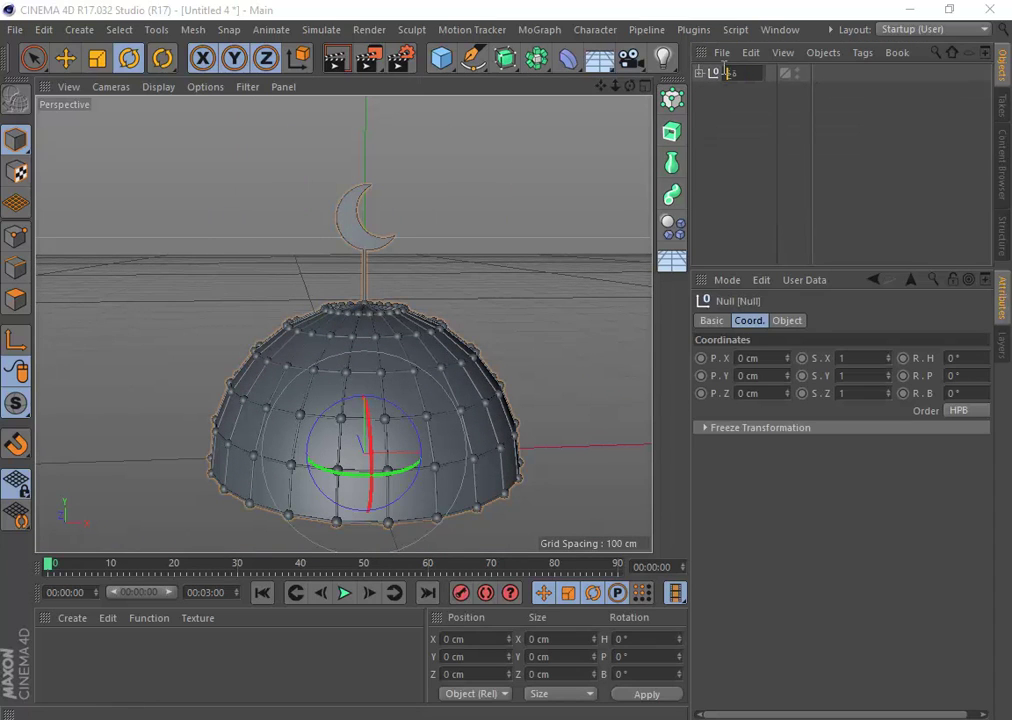
pyautogui.write('ث')
pyautogui.press('Return')
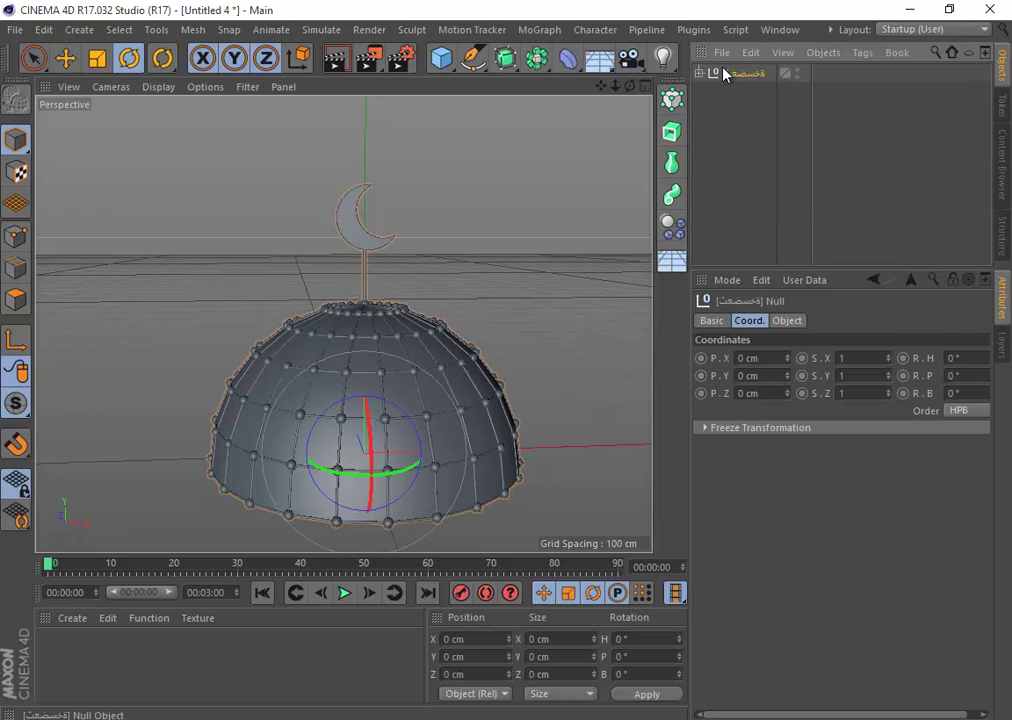
# - Rename the null group as mosque, then deselect it and view the whole dome
pyautogui.doubleClick(740, 73)
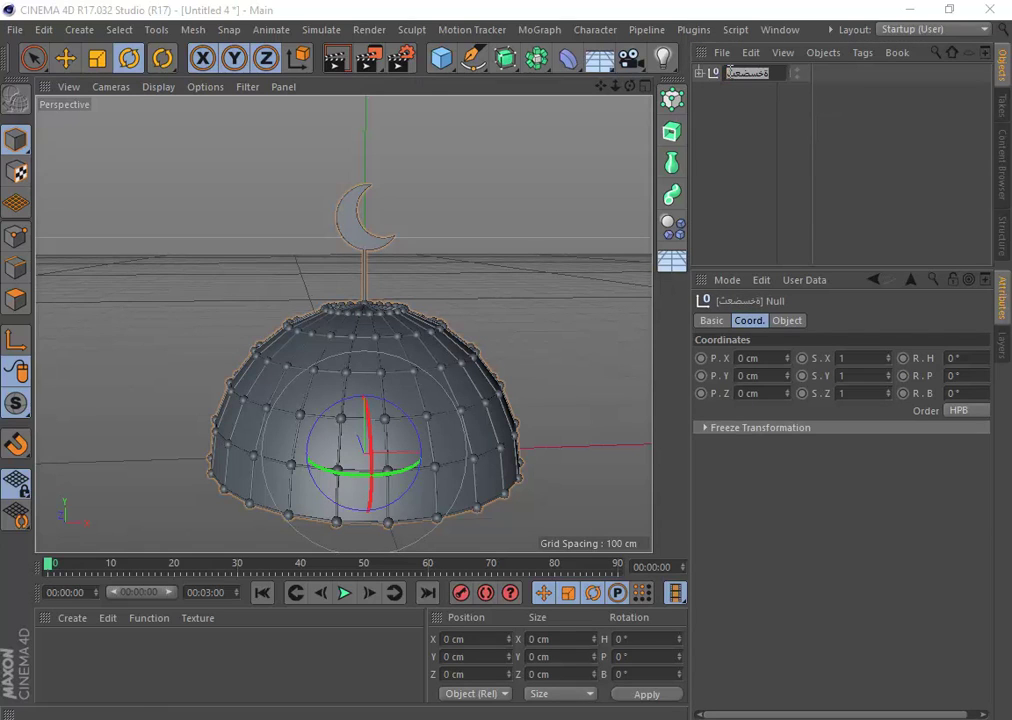
pyautogui.write('mosque')
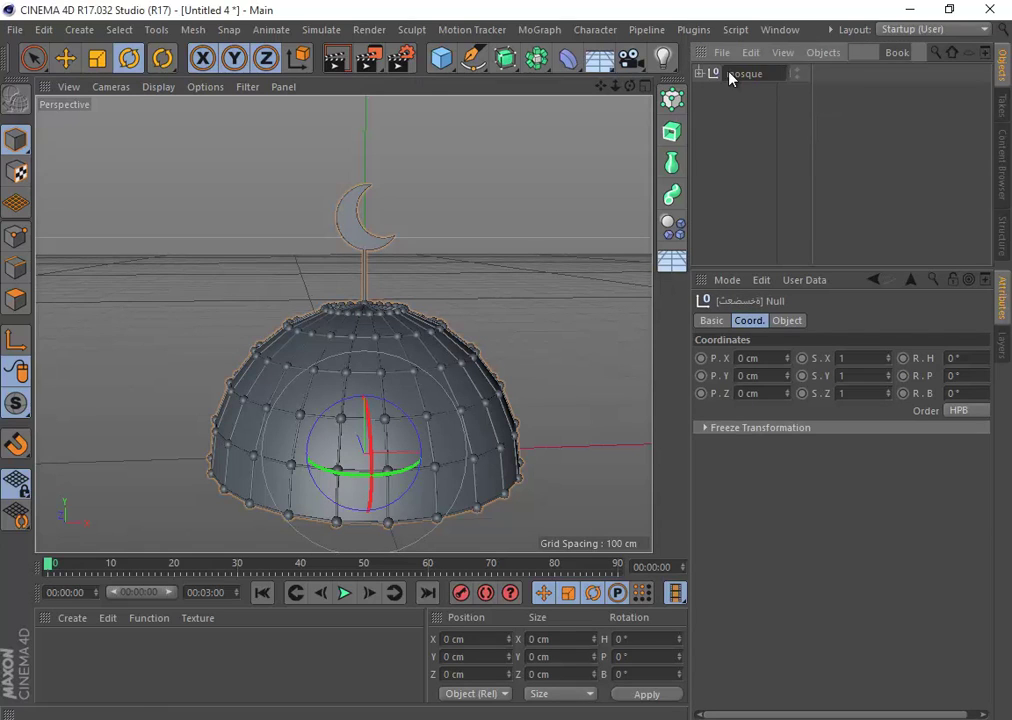
pyautogui.press('Return')
pyautogui.click(452, 204)
pyautogui.scroll(-1, 452, 198)
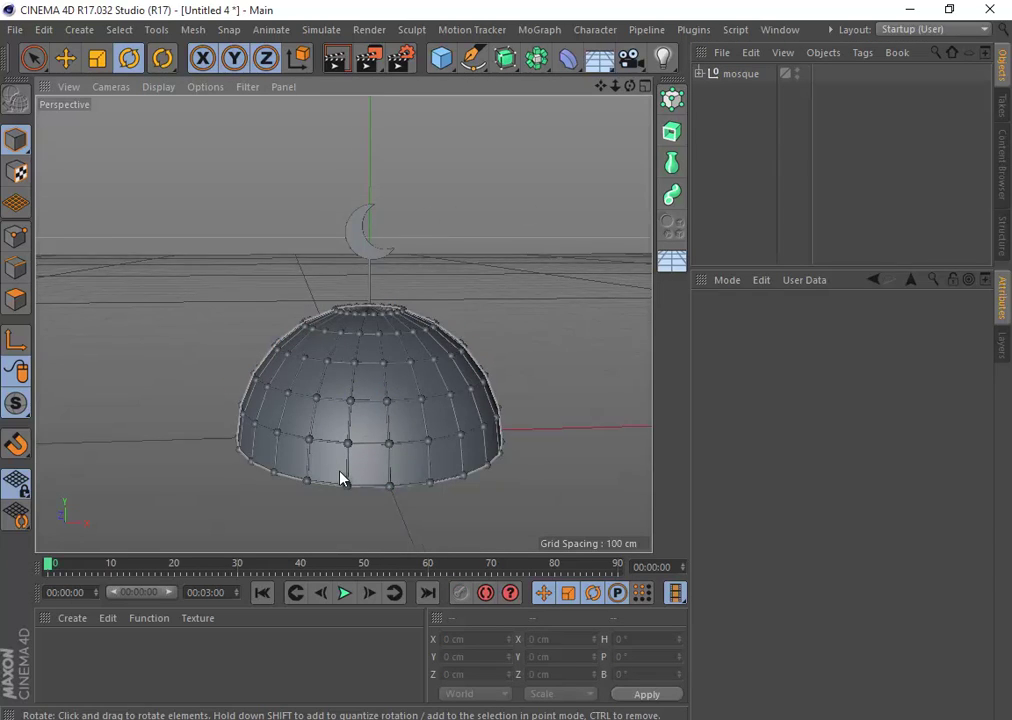
pyautogui.scroll(3, 345, 465)
pyautogui.keyDown('alt'); pyautogui.moveTo(383, 366); pyautogui.dragTo(366, 395, button='middle'); pyautogui.keyUp('alt')
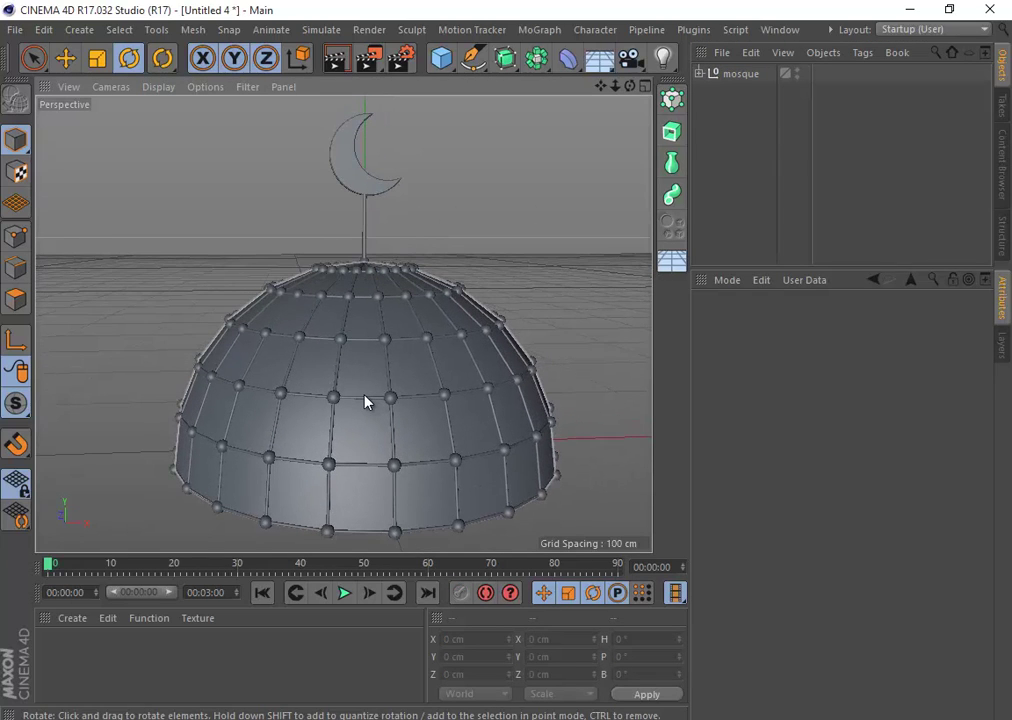